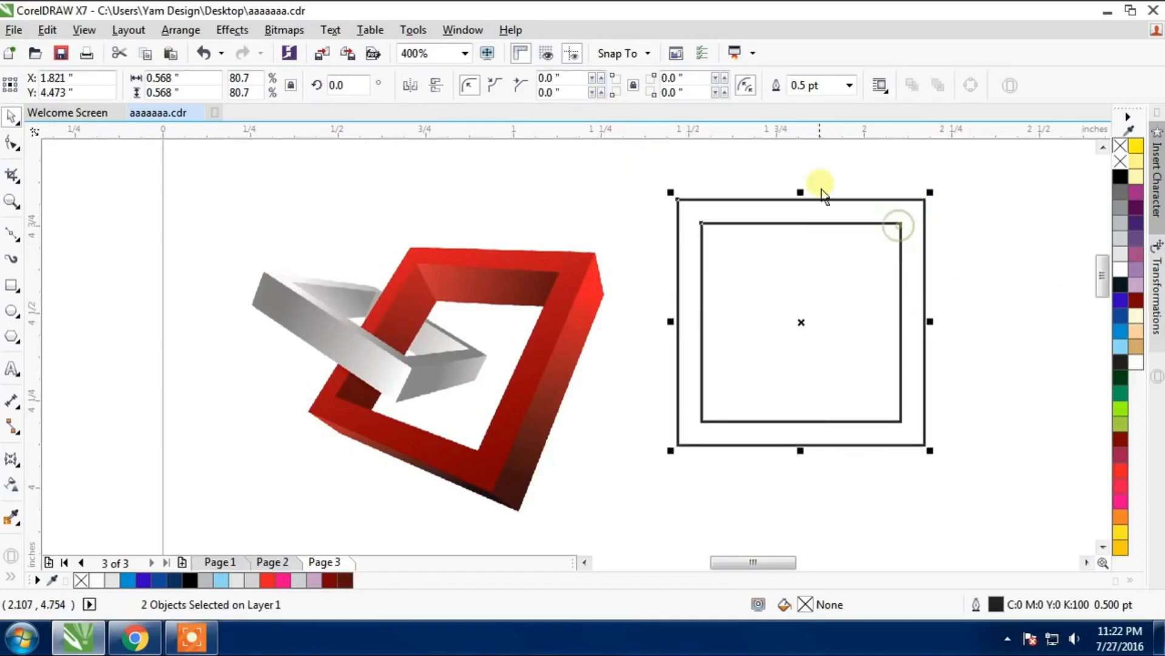
click(993, 231)
drag(916, 200, 942, 246)
key(ctrl+z)
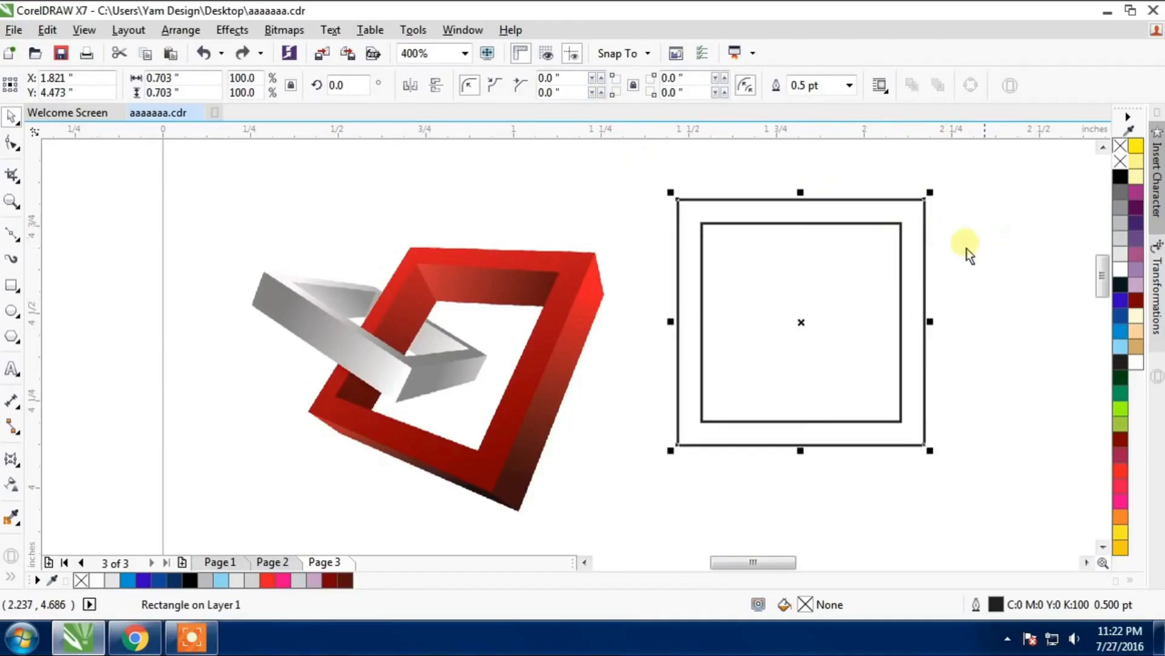
Step: Fill the outer square with 30% Black and the inner square with white
click(1117, 270)
click(1122, 224)
click(832, 267)
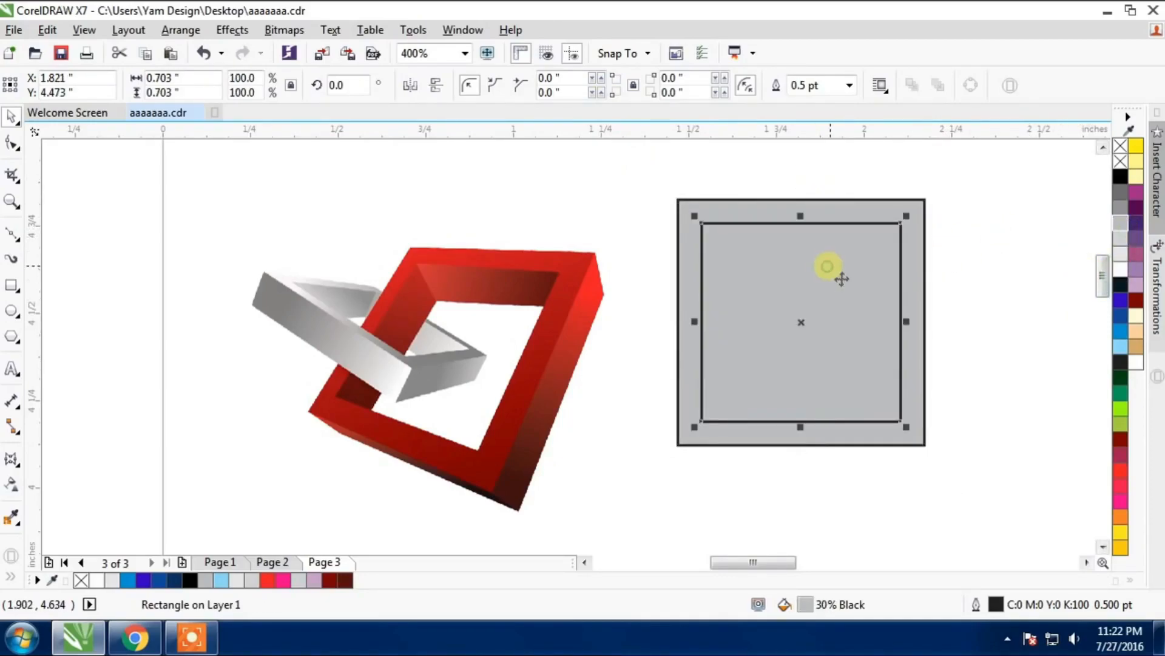
click(1122, 272)
Step: Combine the two squares into one hollow frame and move it over the right part of the red reference frame
shift+click(923, 243)
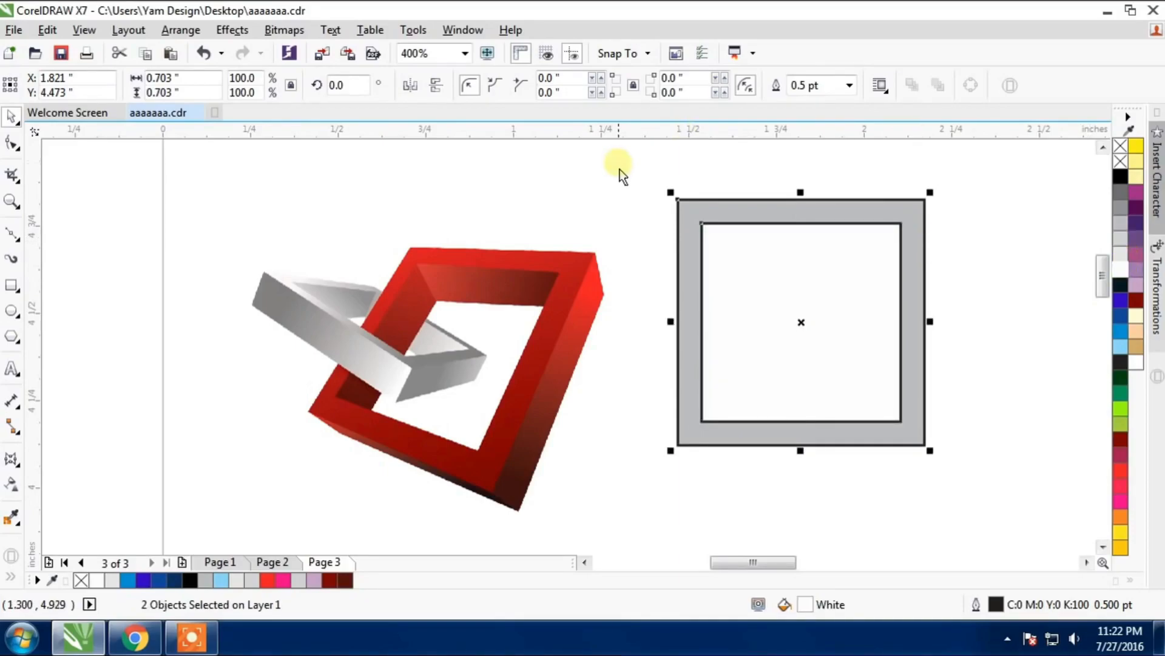
drag(789, 211, 750, 282)
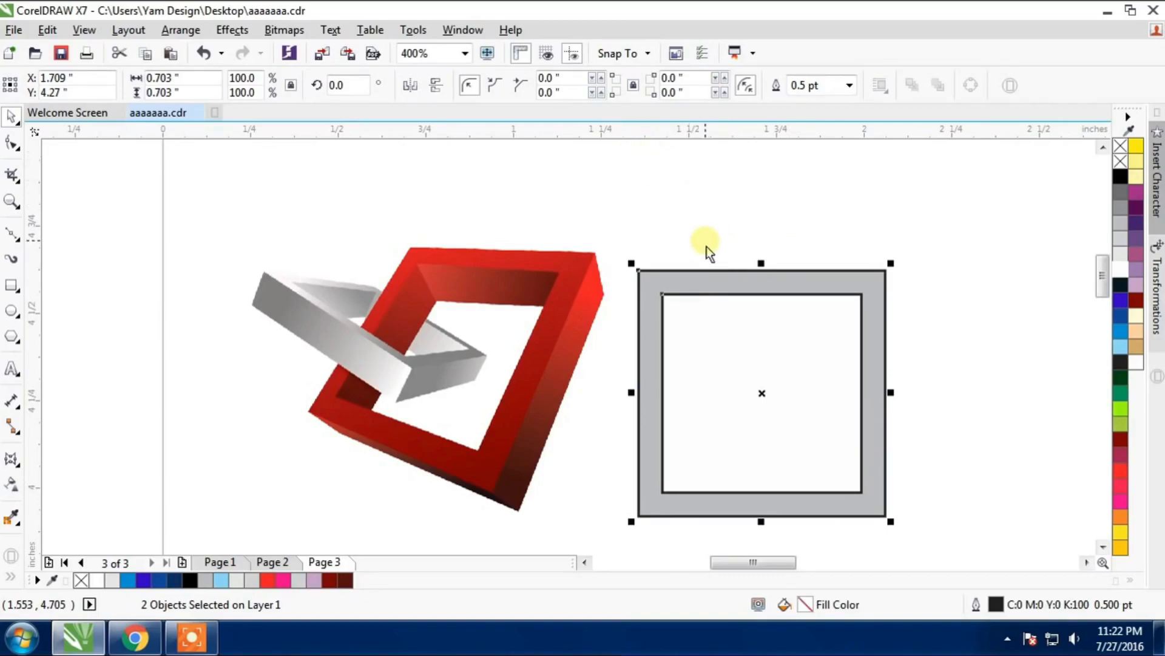
key(ctrl+l)
drag(765, 281, 690, 259)
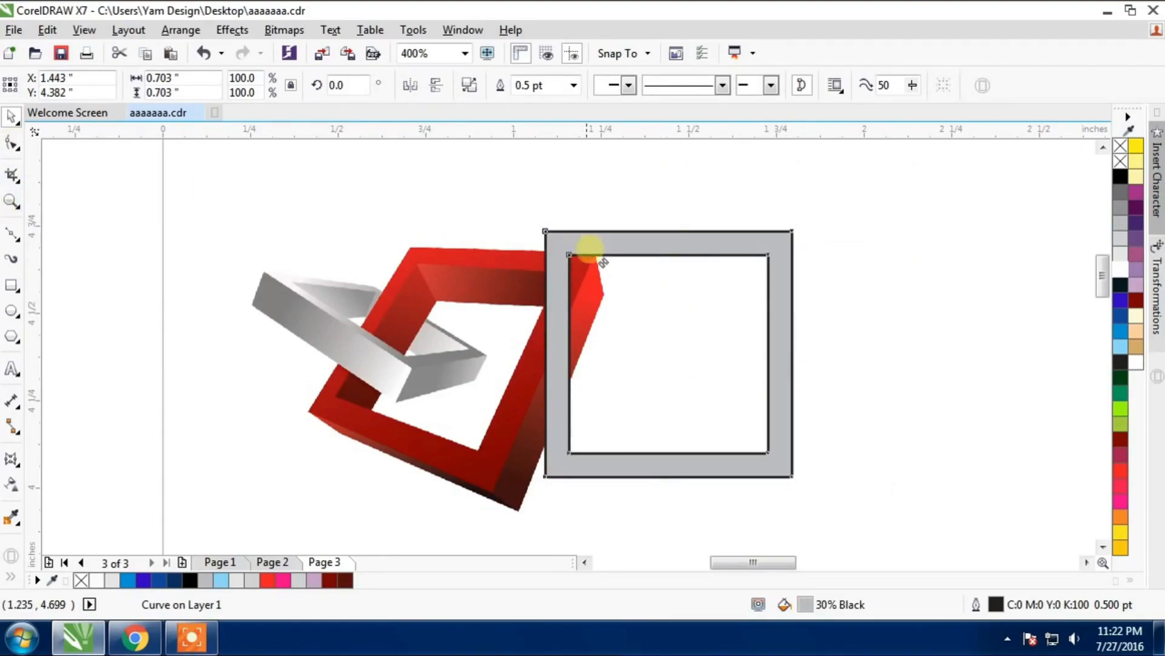
drag(593, 253, 582, 267)
Step: Add perspective to the hollow frame and fit its four corners to the front face of the red reference frame
click(241, 31)
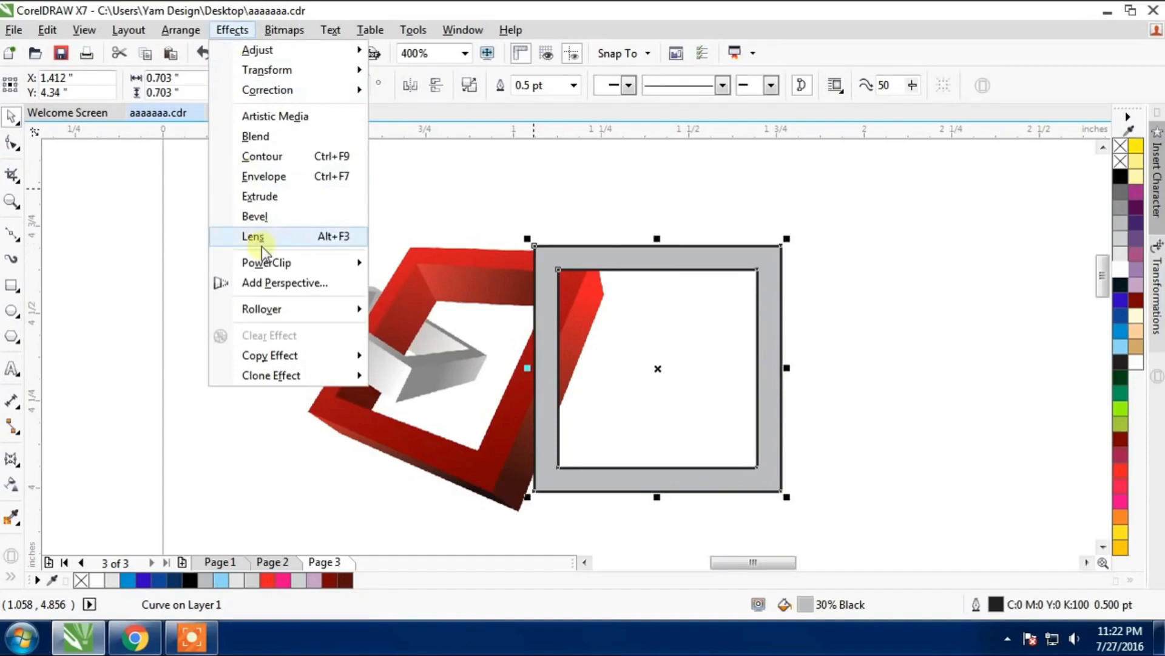
click(306, 286)
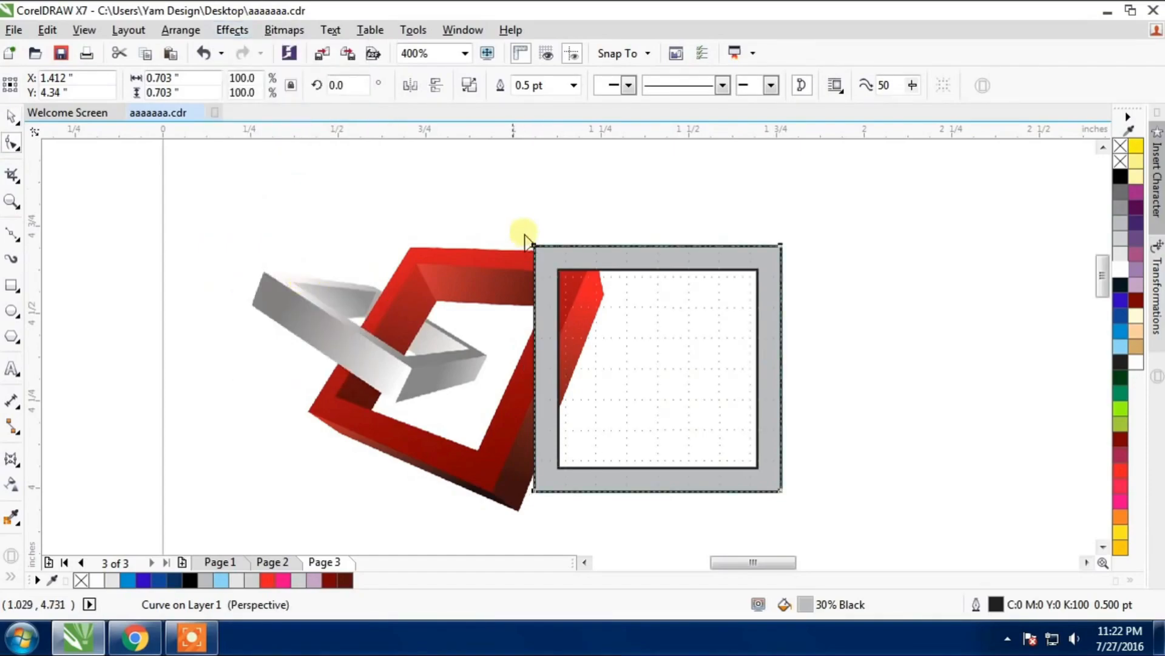
drag(534, 490, 312, 411)
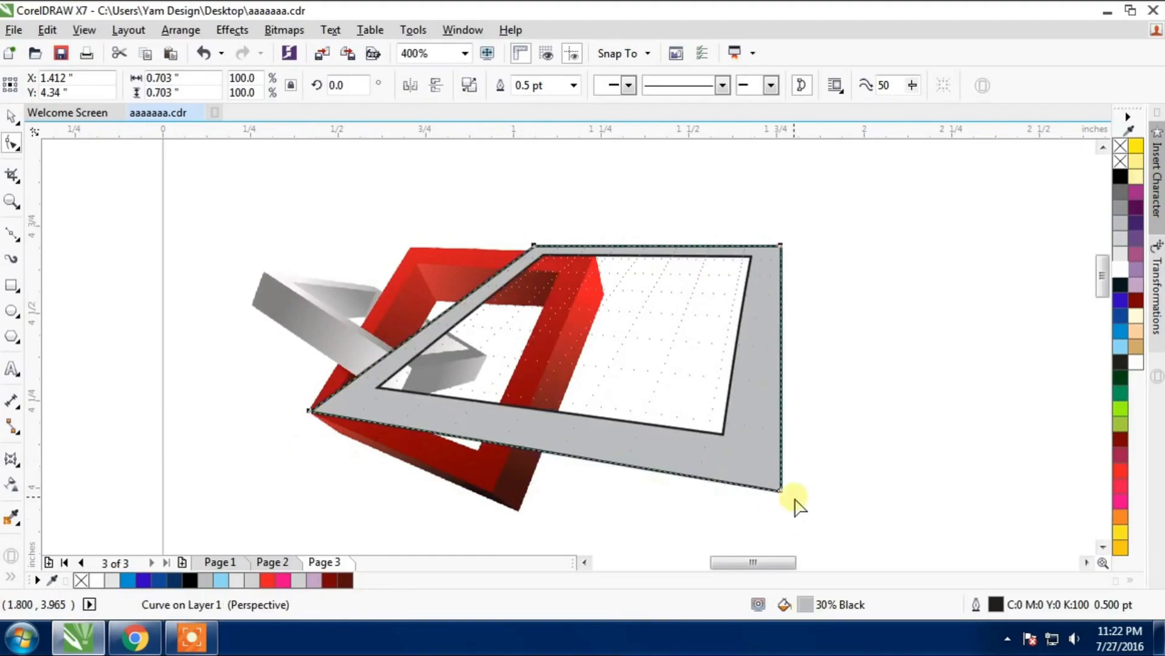
drag(782, 489, 490, 493)
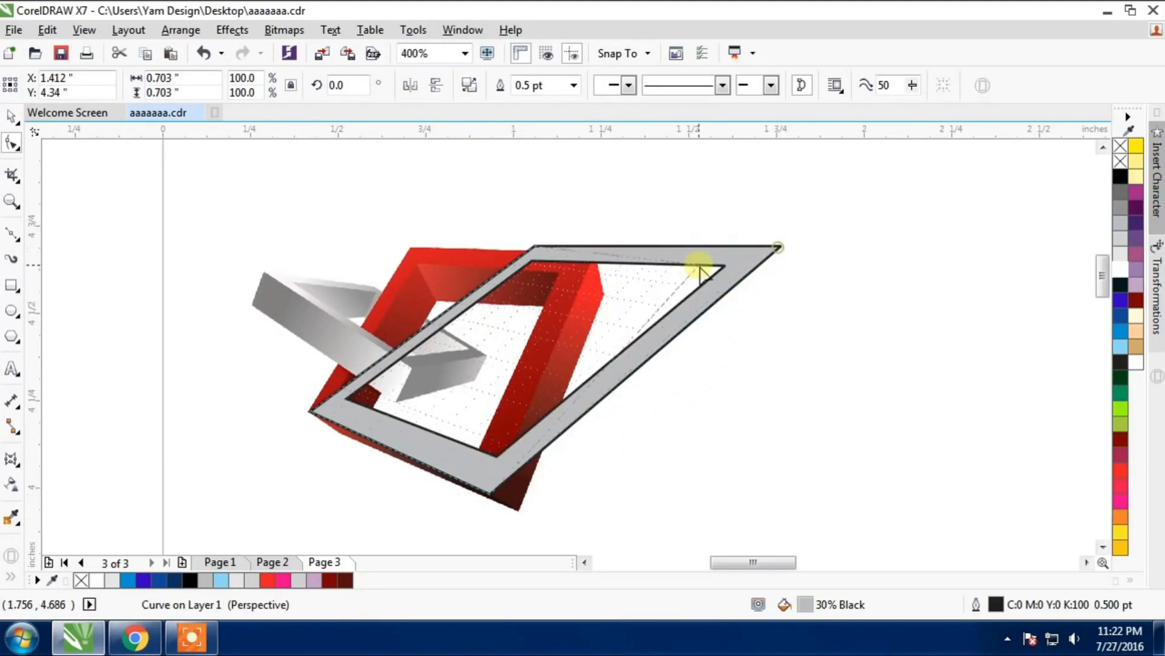
drag(601, 271, 409, 246)
scroll(592, 258, up, 2)
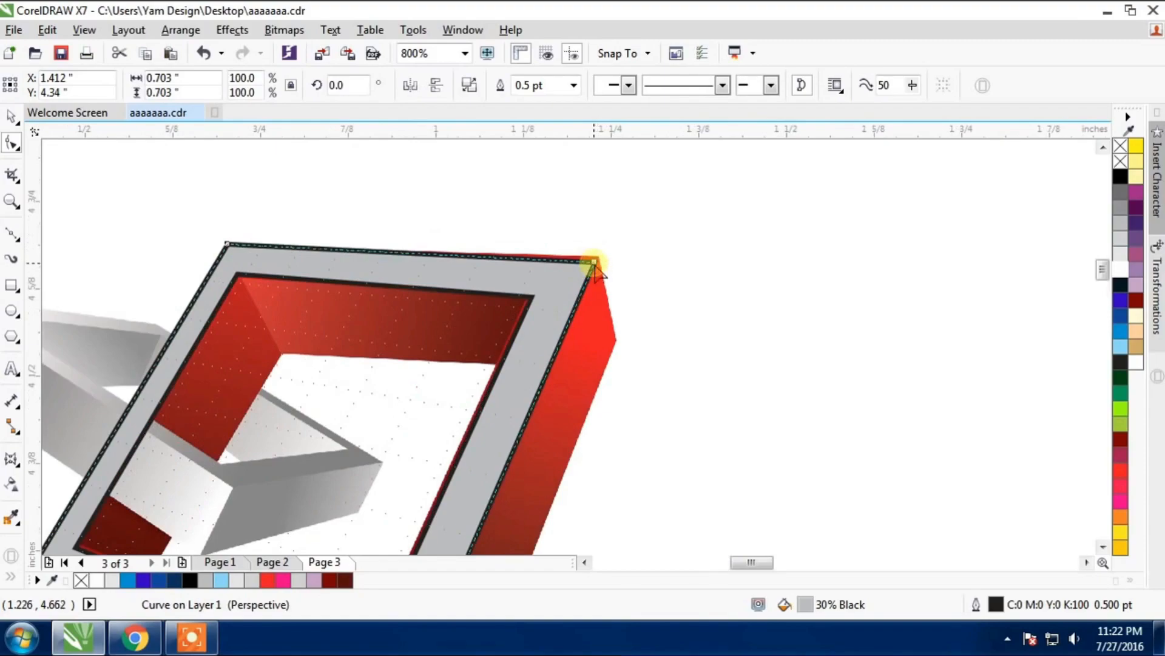
drag(594, 265, 599, 256)
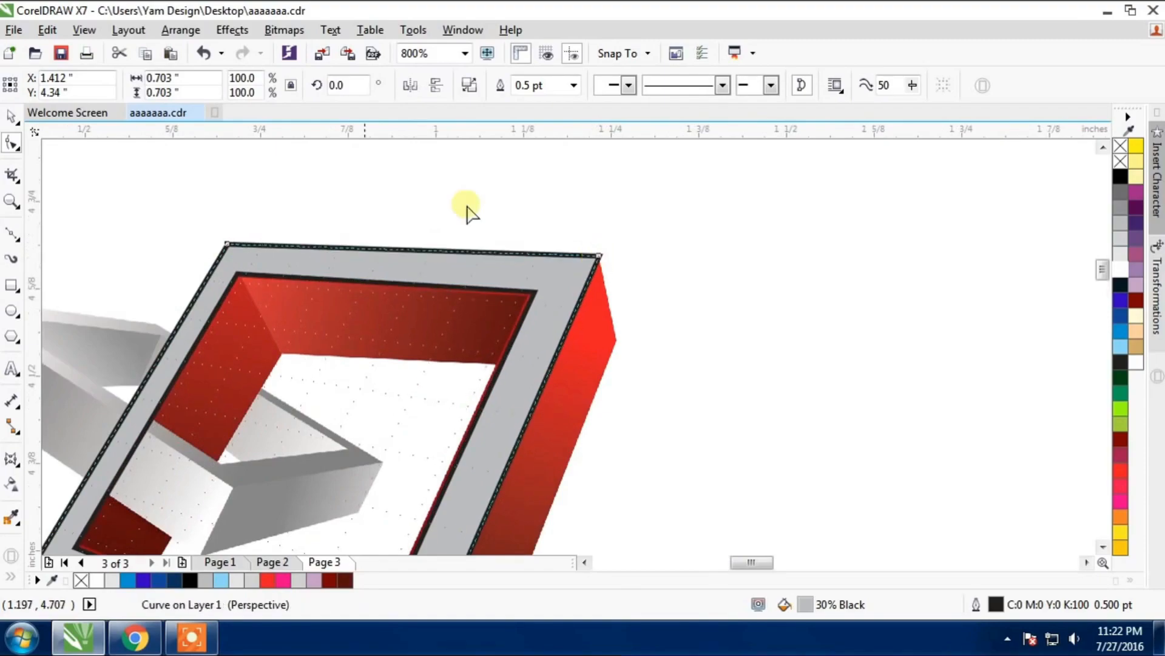
Step: Fill the perspective frame with blue (C100 M84 Y0 K0) and remove its outline
click(9, 117)
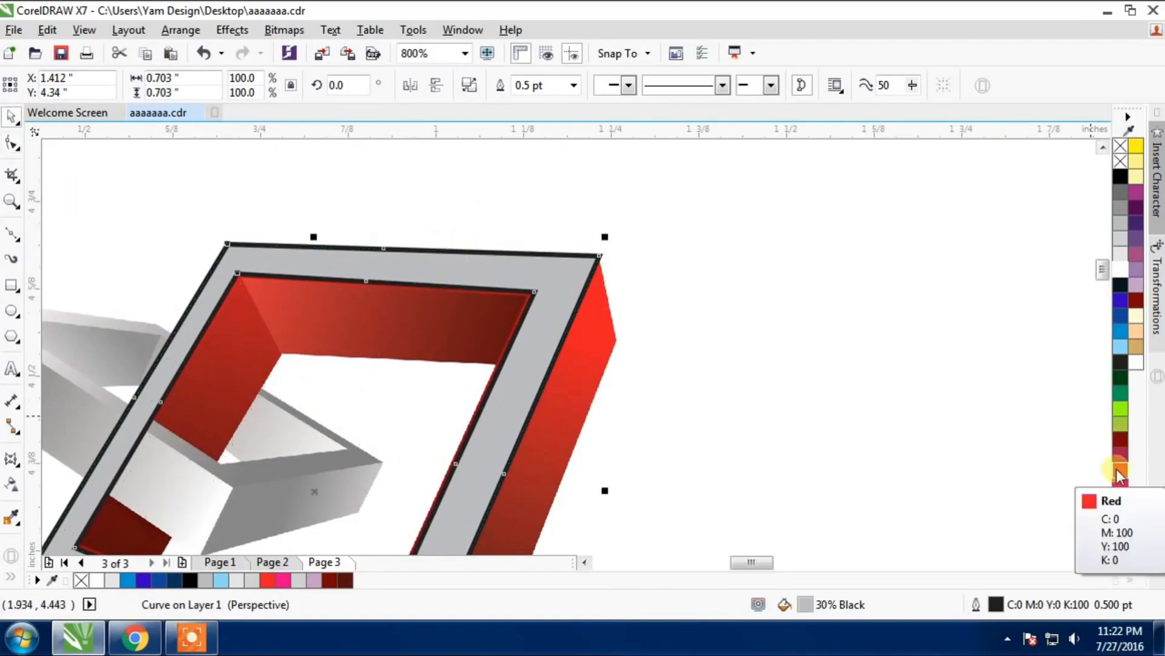
click(1120, 322)
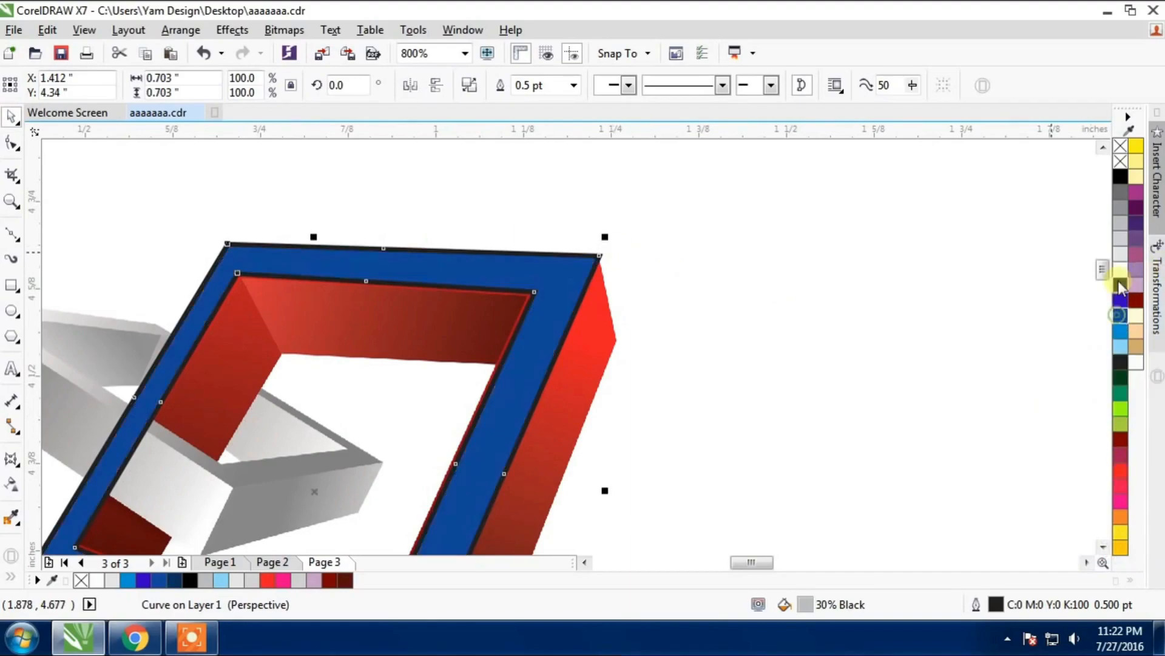
right_click(1121, 153)
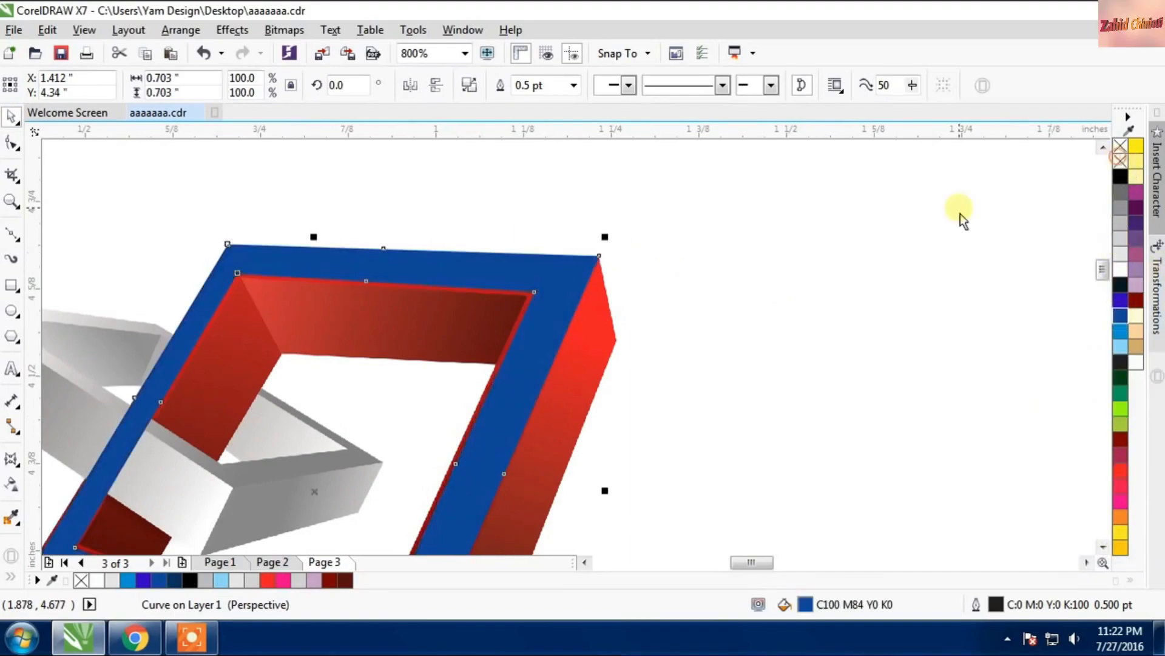
click(17, 146)
scroll(603, 273, up, 1)
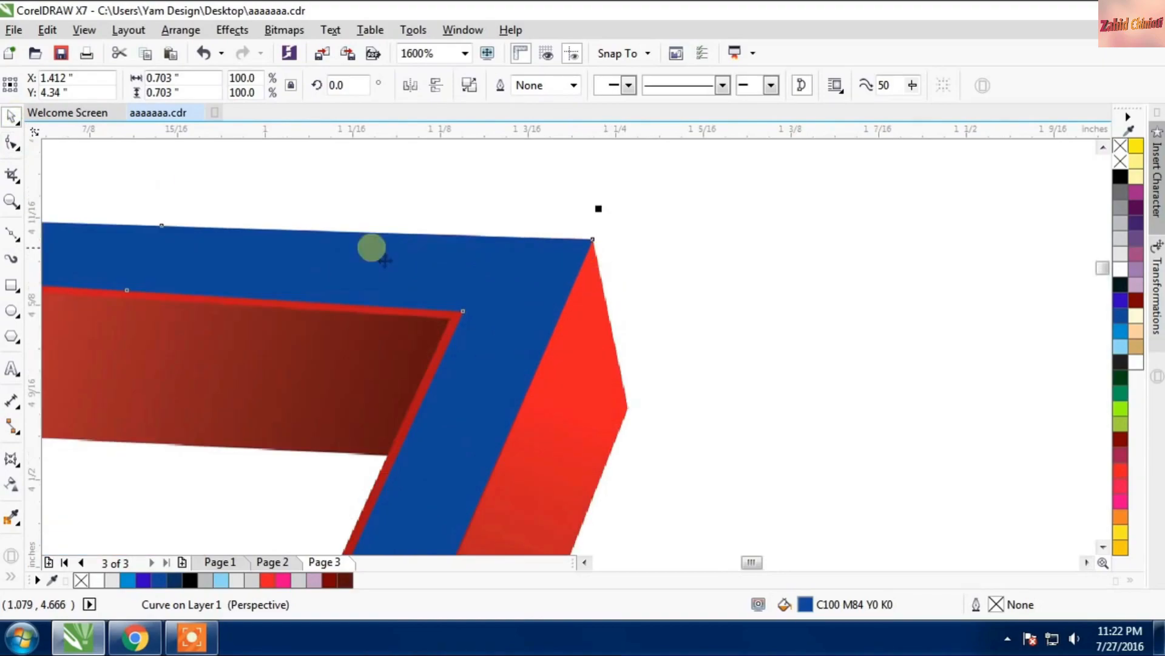
scroll(620, 261, down, 2)
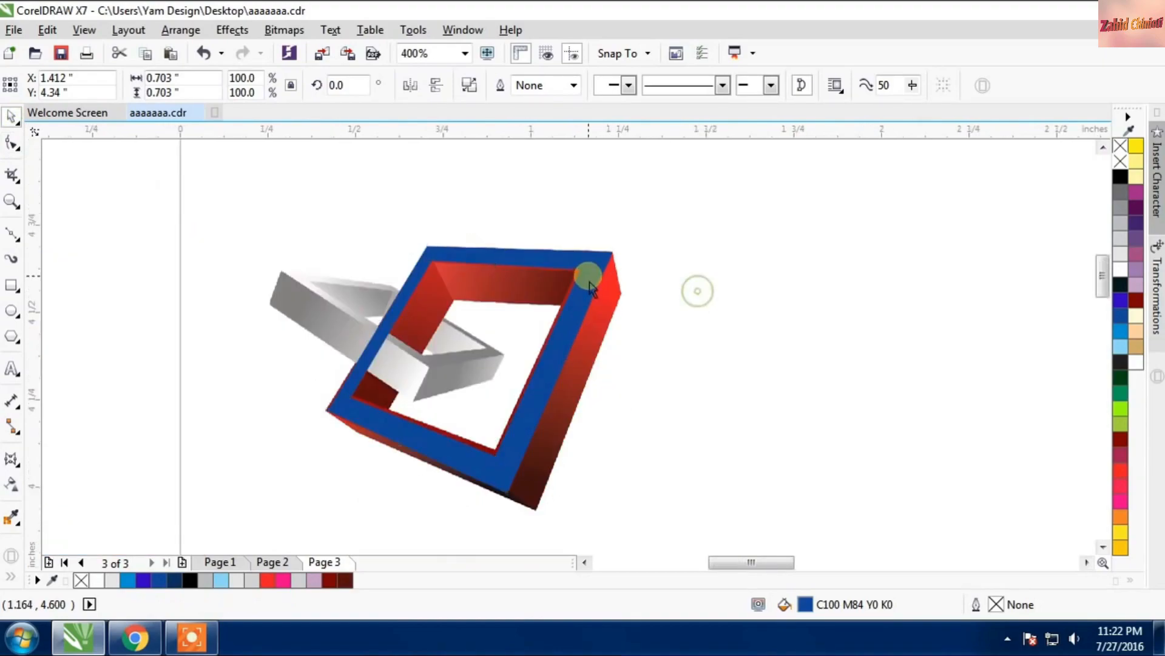
click(10, 146)
click(483, 449)
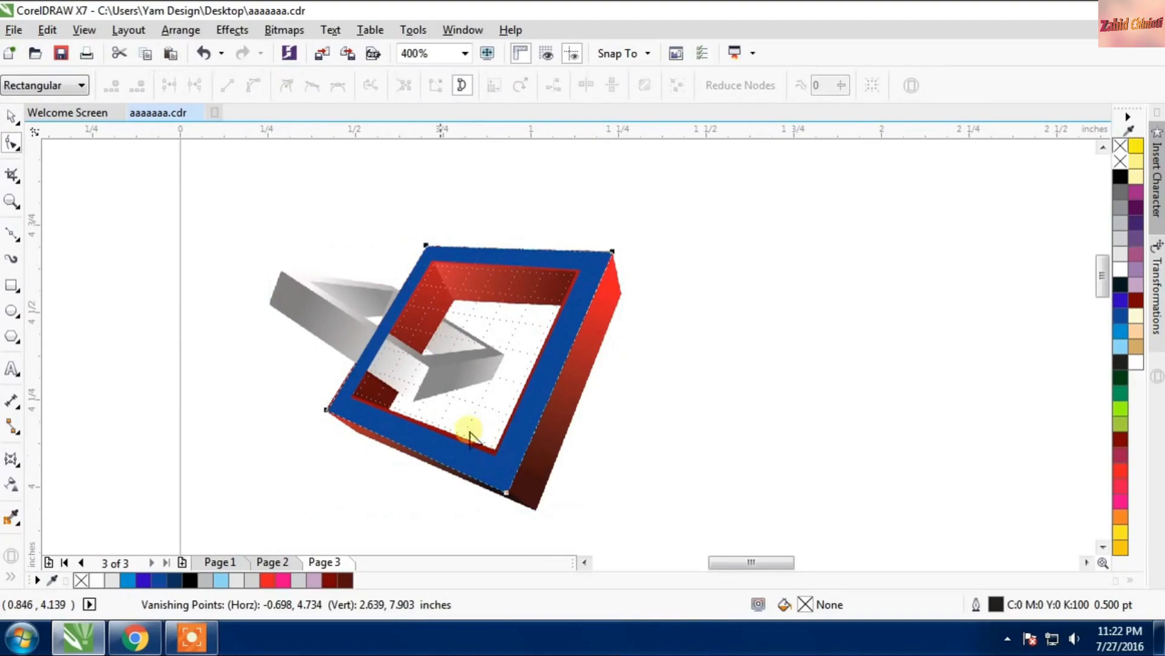
Step: Move the blue frame into the empty area right of the reference artwork and fill it with Red
key(space)
click(548, 389)
drag(548, 392, 898, 381)
click(1120, 471)
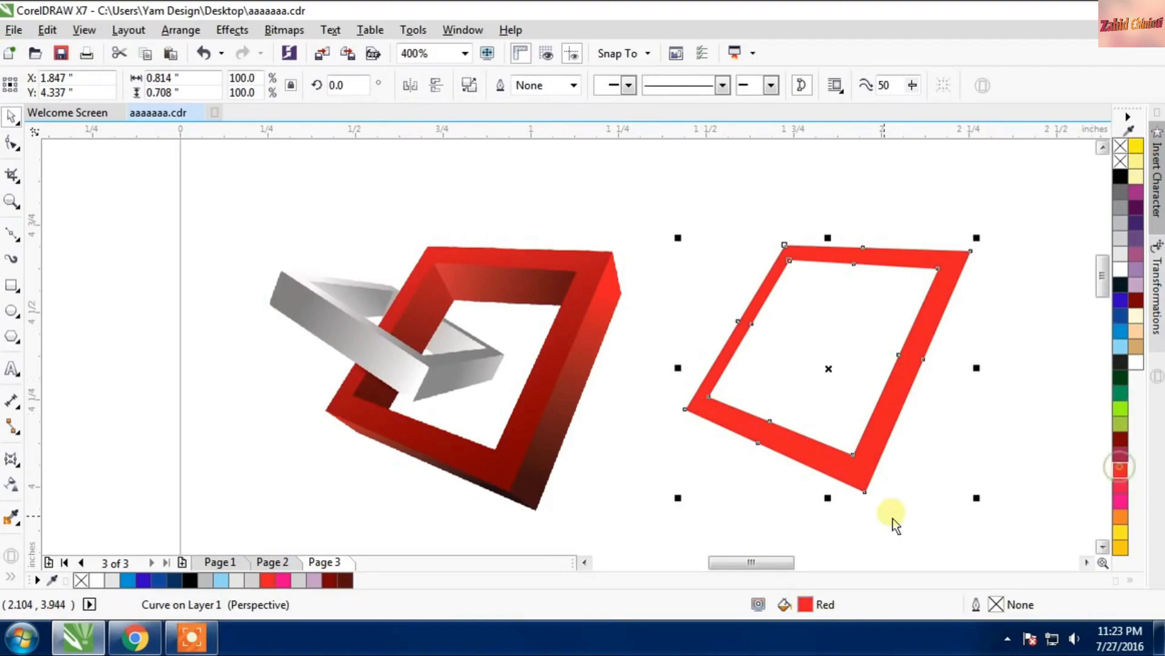
click(789, 523)
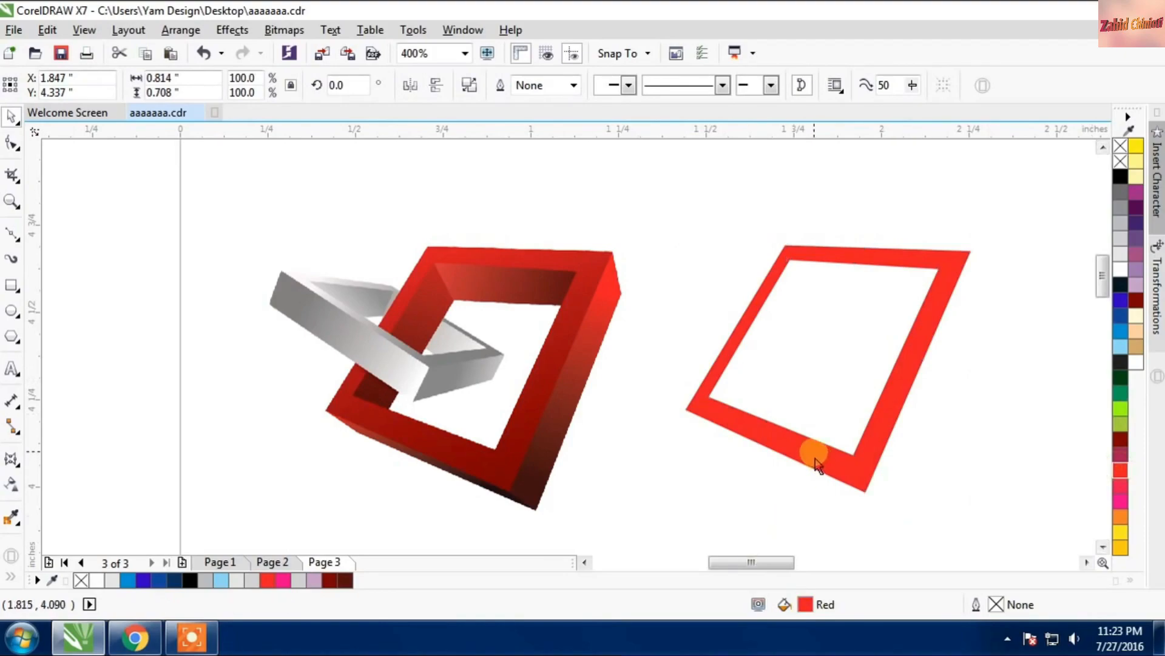
drag(815, 463, 776, 428)
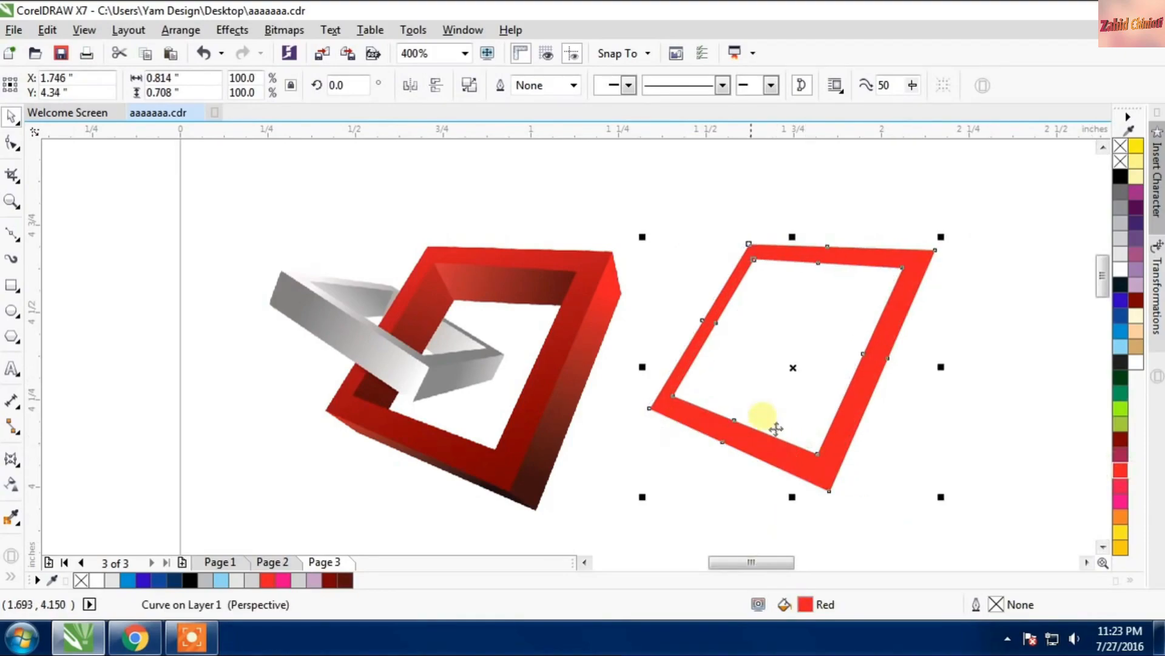
Step: Draw a rectangle about 0.151 by 0.737 in over the reference frame's right side and convert it to curves
click(11, 285)
mouse_move(545, 203)
mouse_down()
mouse_move(600, 385)
mouse_move(600, 462)
mouse_up()
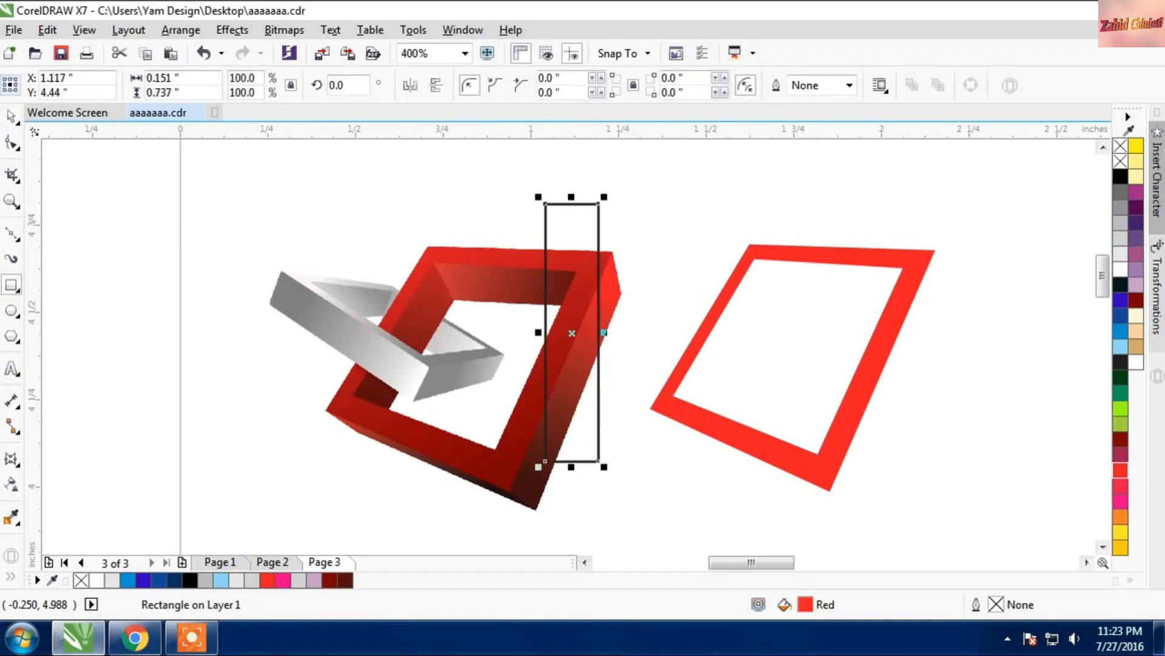
key(ctrl+q)
click(11, 143)
click(10, 119)
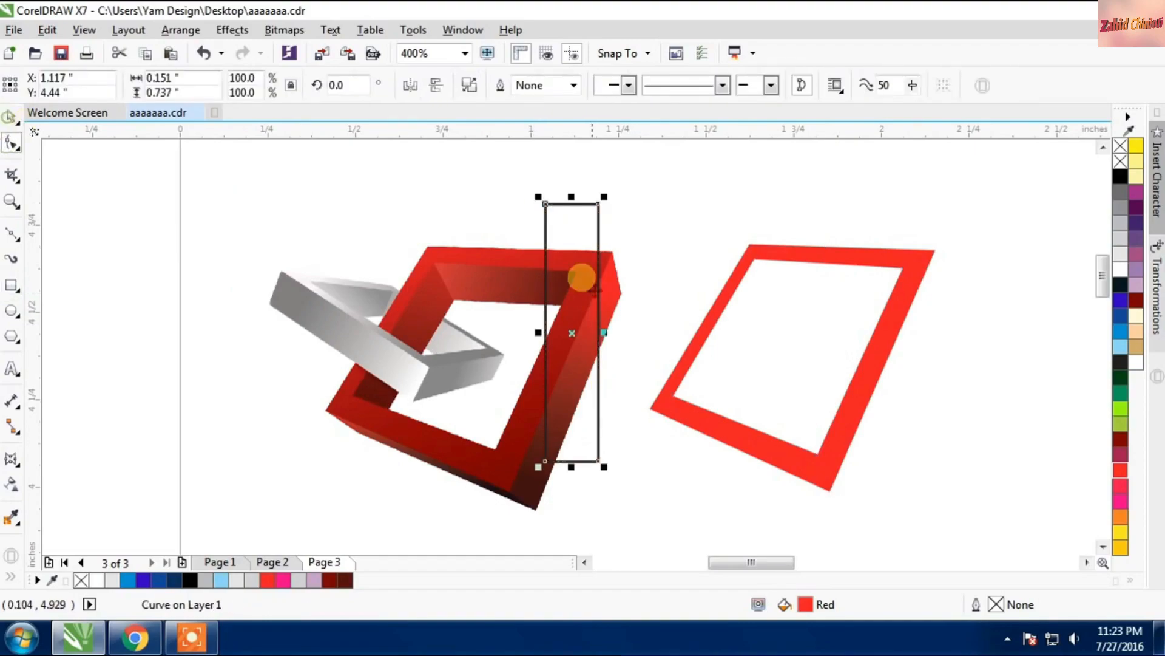
click(11, 143)
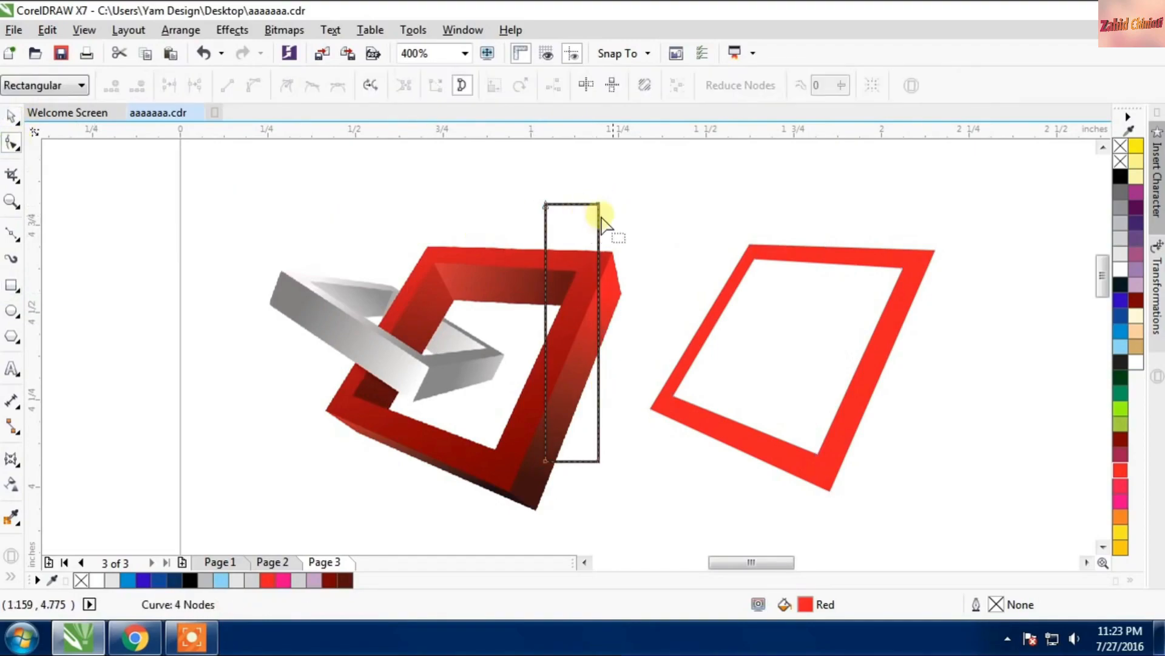
Step: Move the rectangle's two upper nodes onto the upper corners of the reference frame's right side face
drag(598, 205, 622, 293)
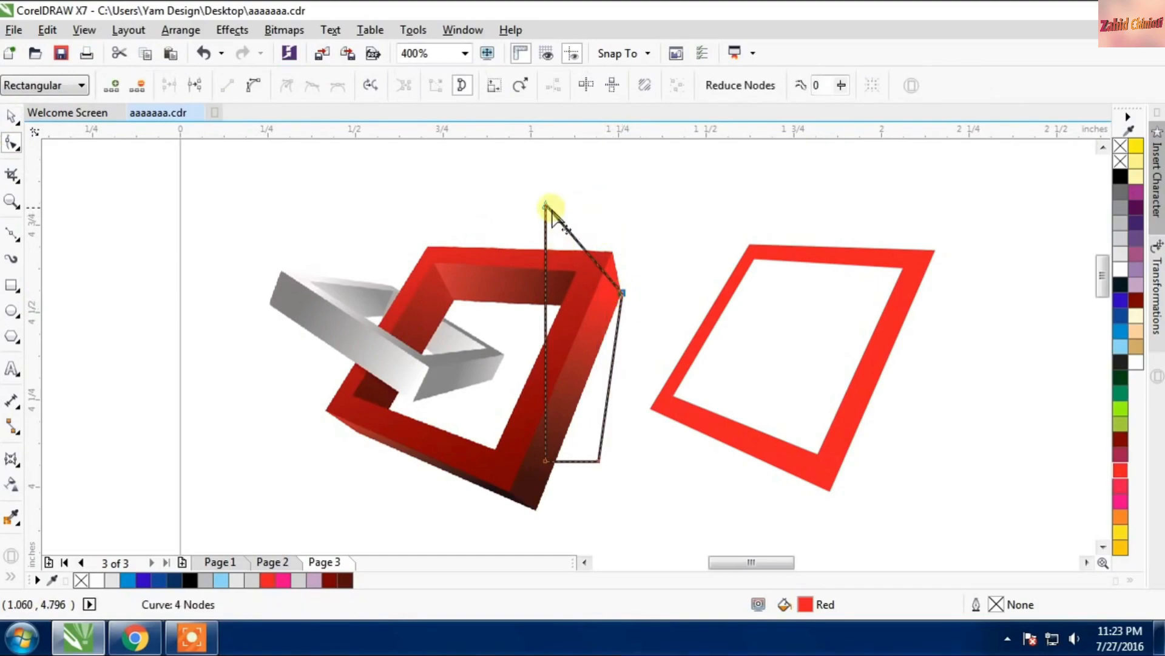
drag(548, 207, 609, 251)
scroll(610, 251, up, 4)
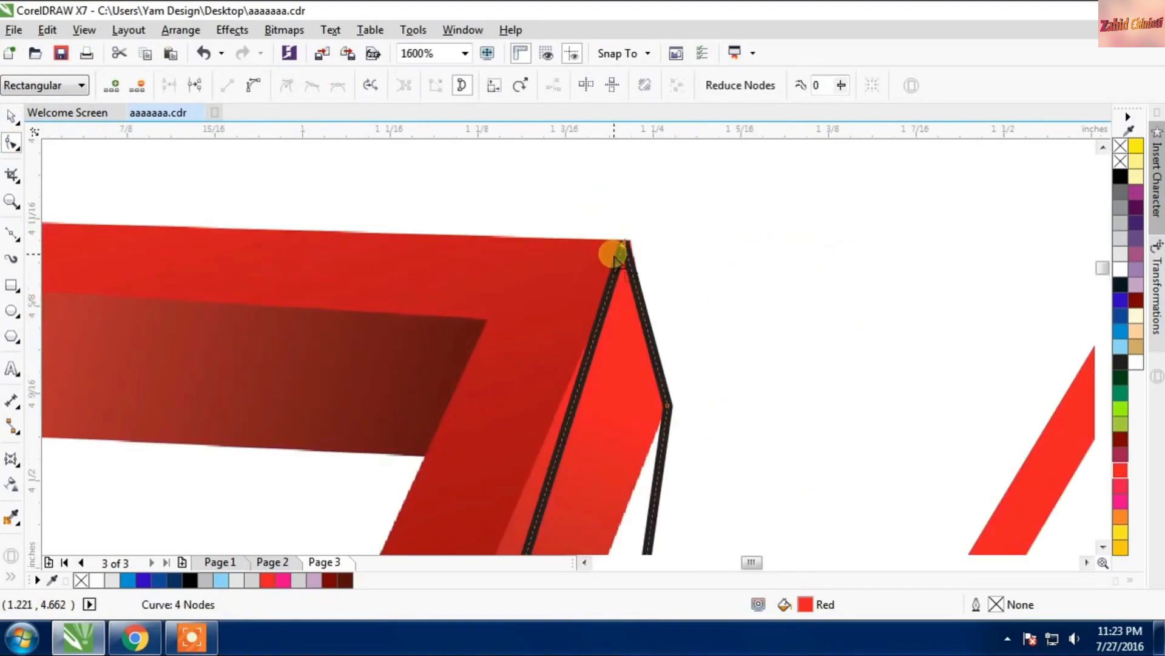
drag(653, 210, 672, 209)
scroll(682, 178, down, 4)
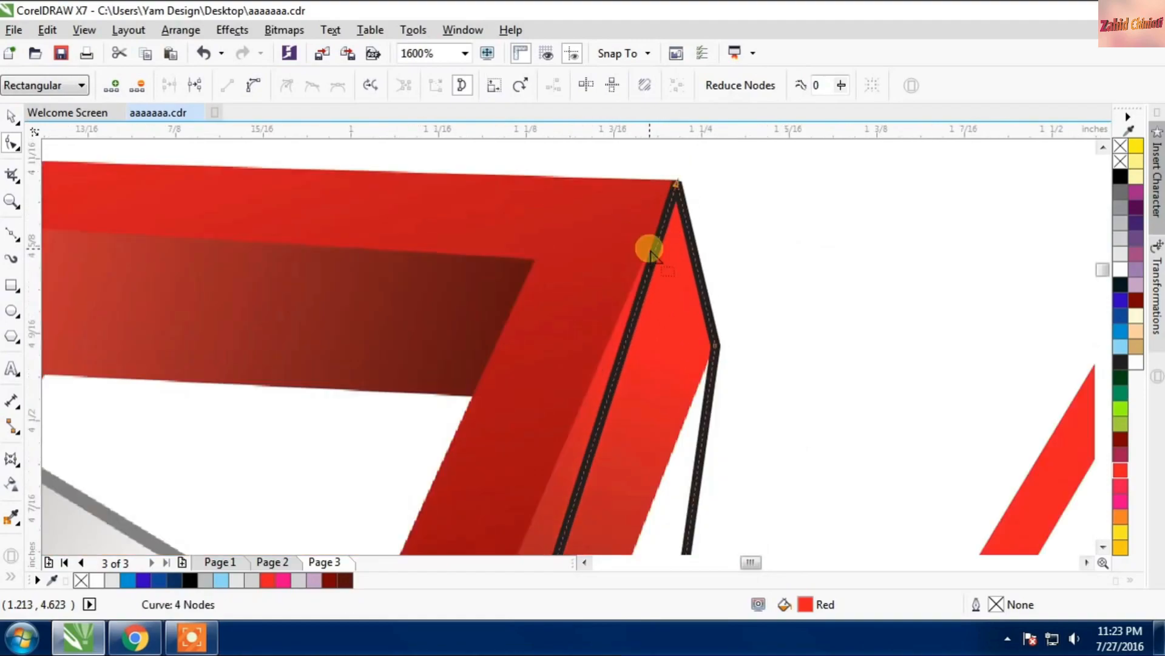
Step: Move the rectangle's two lower nodes onto the lower corners of the reference frame's right side face
scroll(613, 462, up, 2)
scroll(549, 419, down, 1)
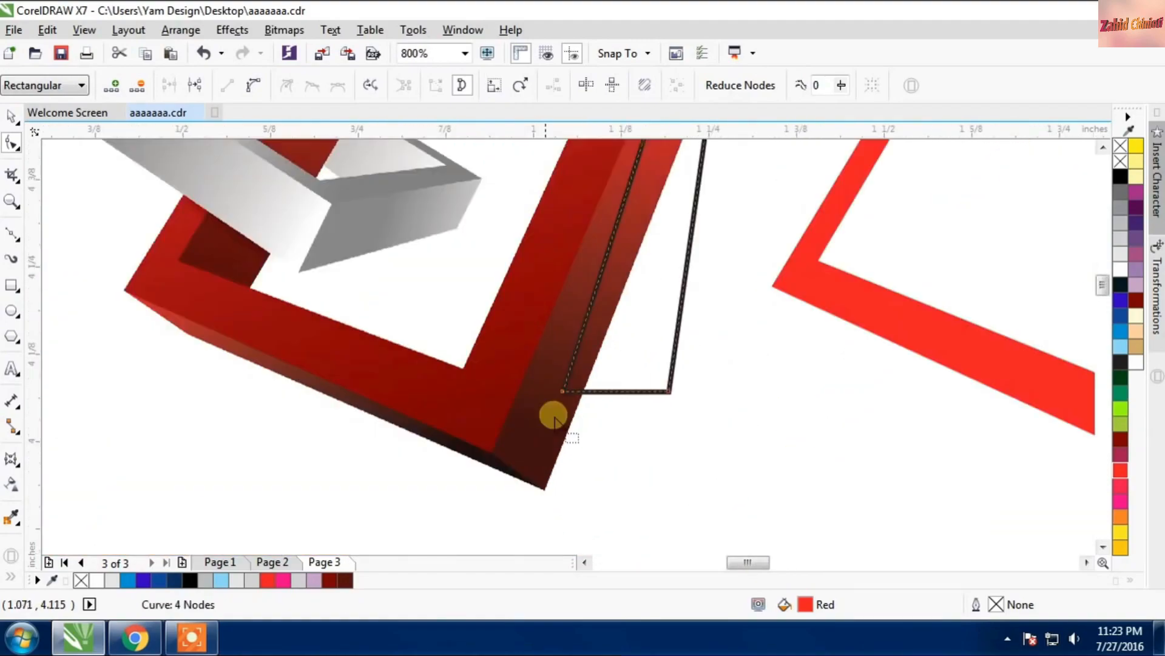
scroll(555, 406, up, 1)
drag(581, 356, 438, 477)
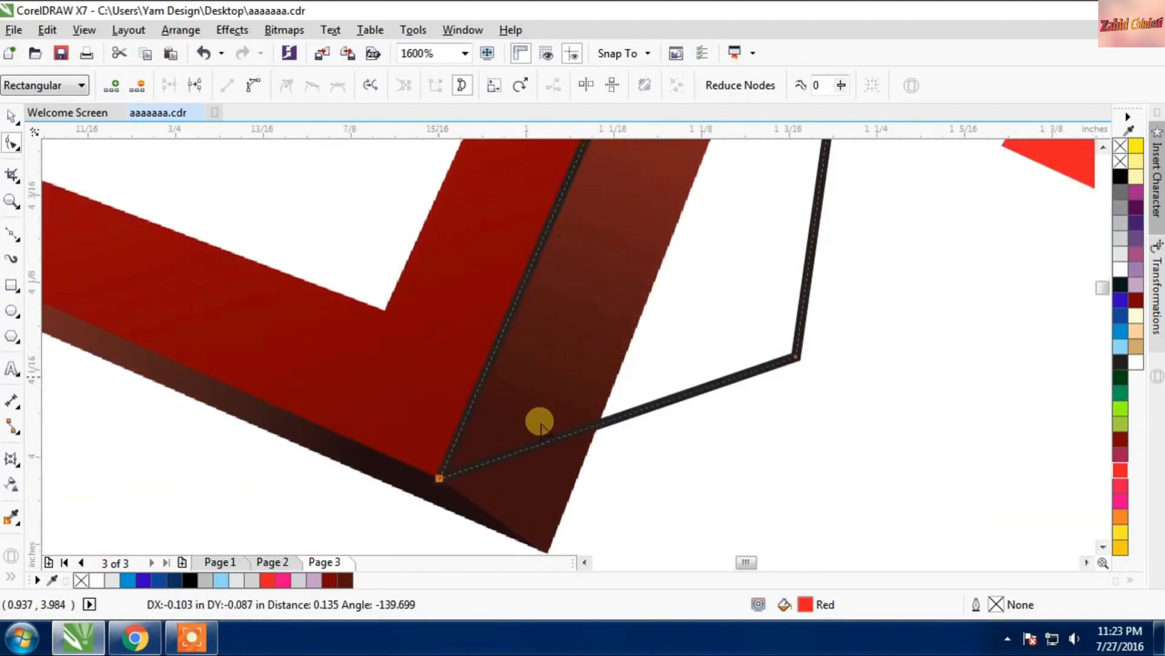
scroll(595, 409, down, 1)
scroll(647, 404, up, 1)
drag(770, 294, 517, 489)
scroll(531, 488, down, 2)
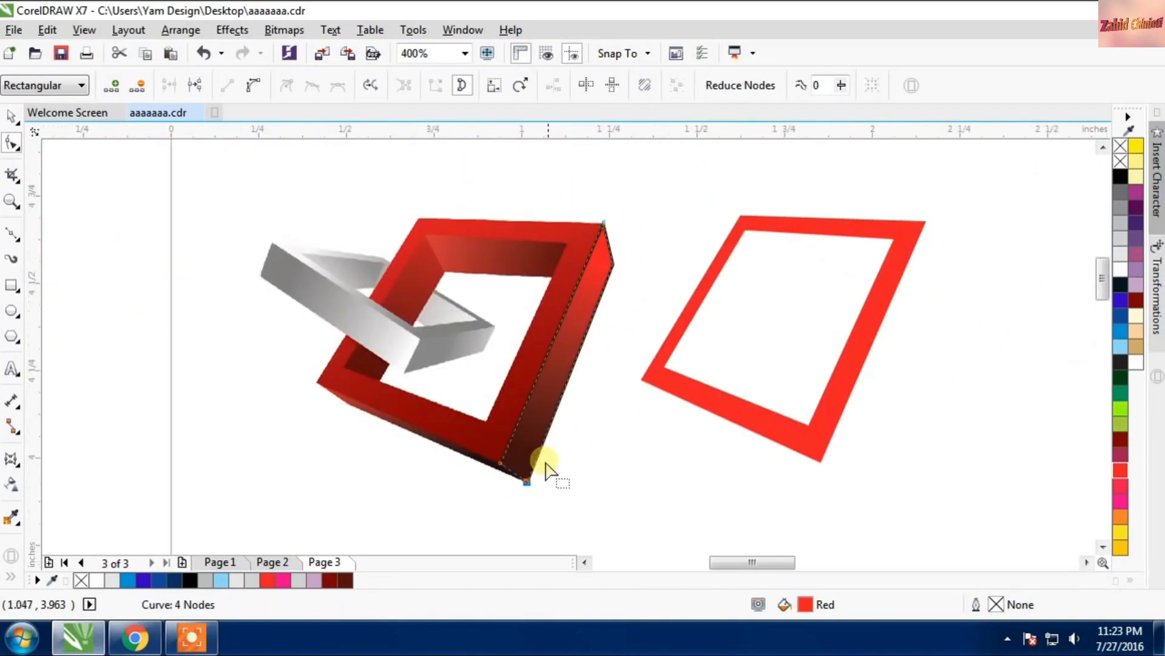
Step: Move the traced side face against the right edge of the new red frame
click(11, 116)
drag(564, 346, 900, 354)
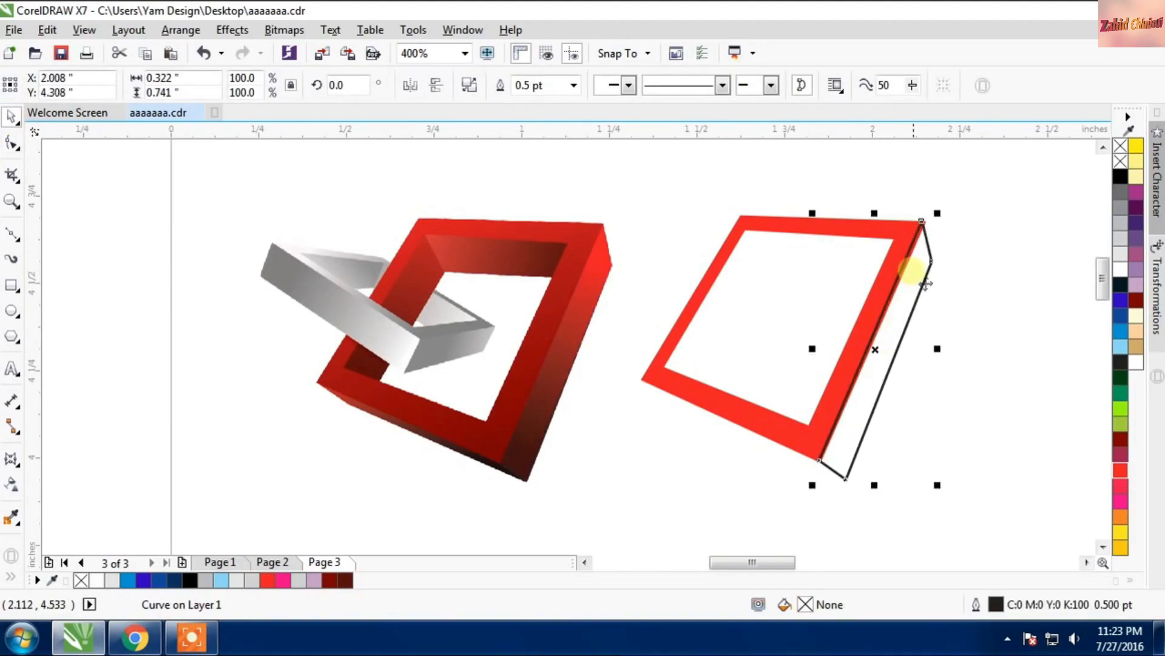
click(992, 413)
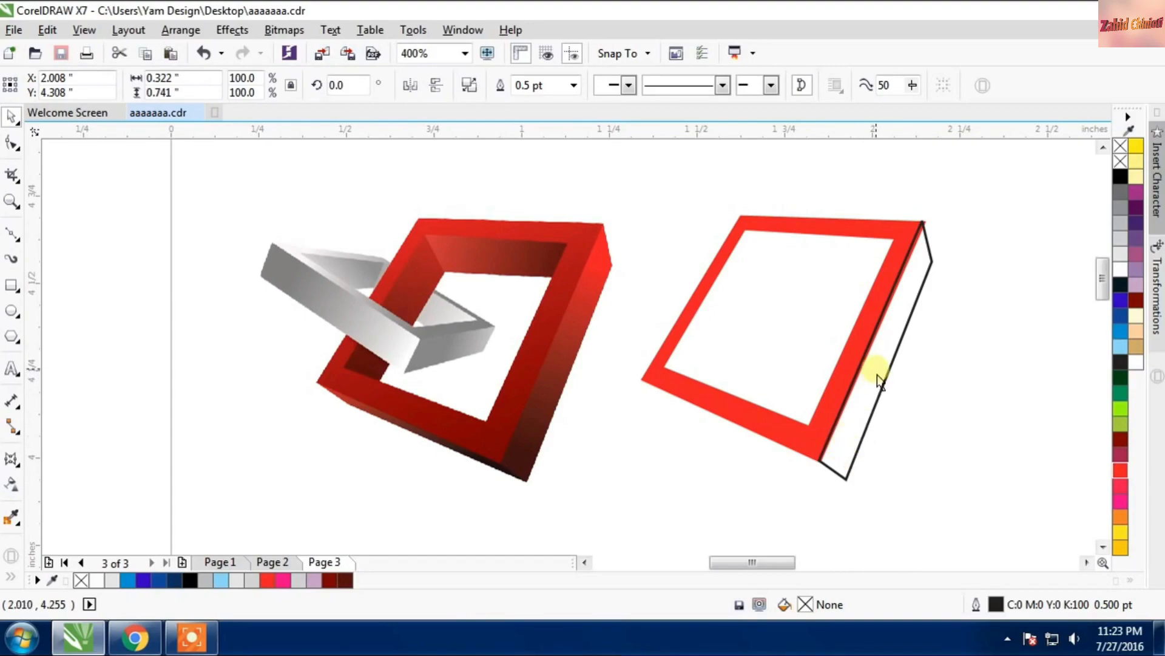
Step: Apply a fountain fill to the new red frame's front face with the Interactive Fill tool
click(874, 322)
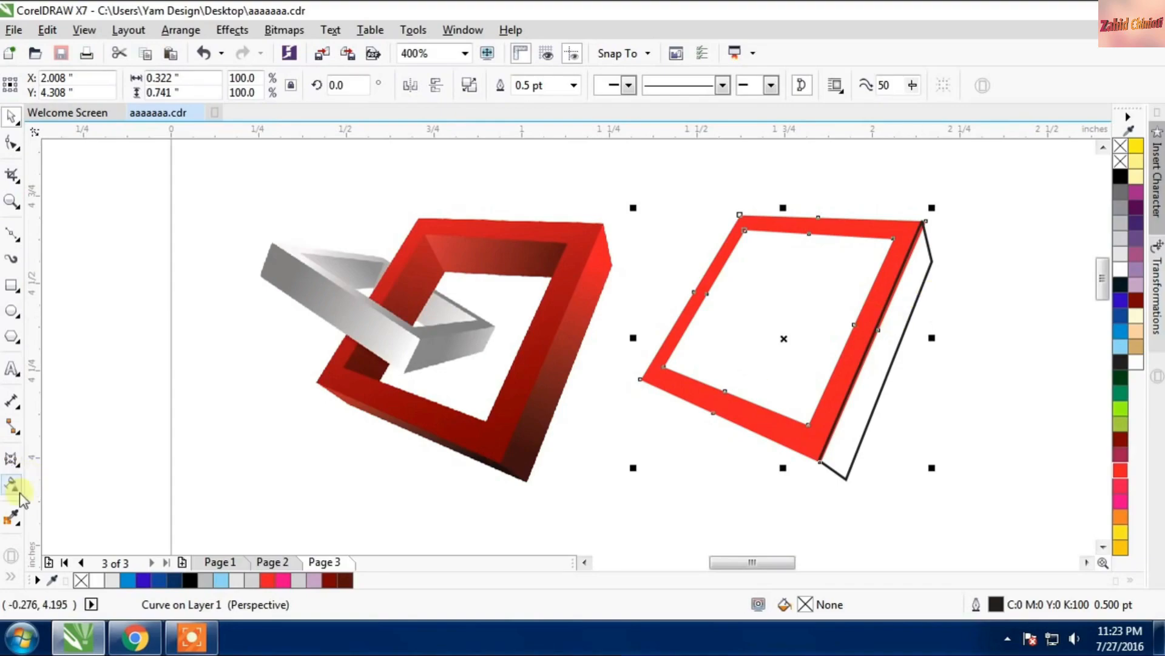
click(34, 545)
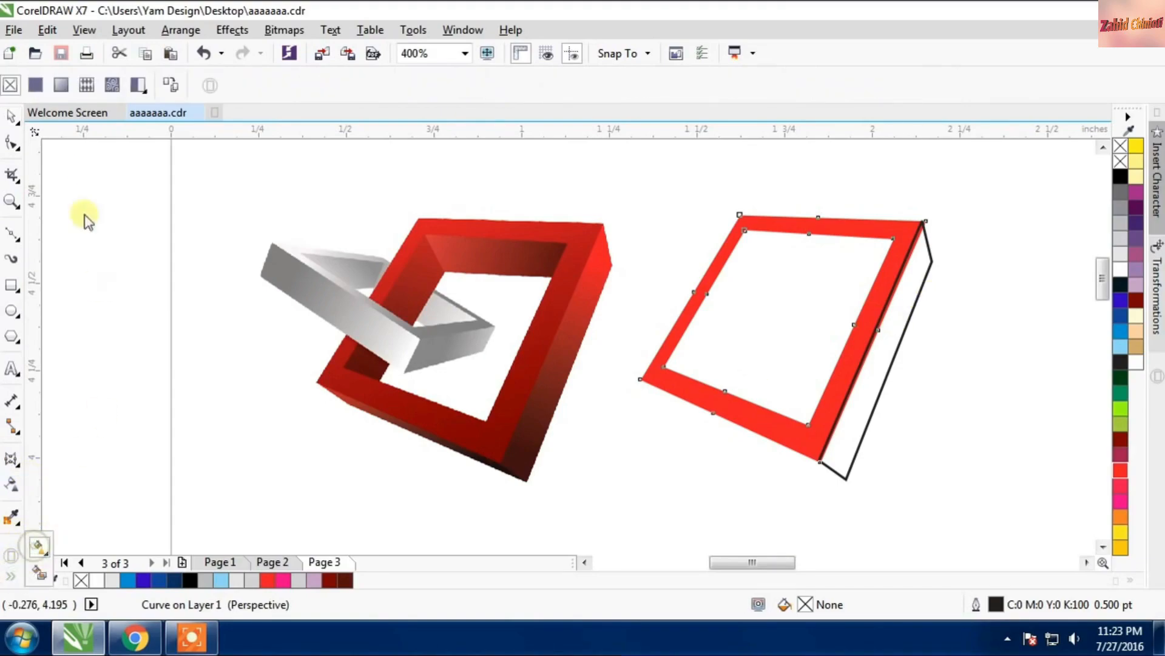
click(63, 89)
click(616, 422)
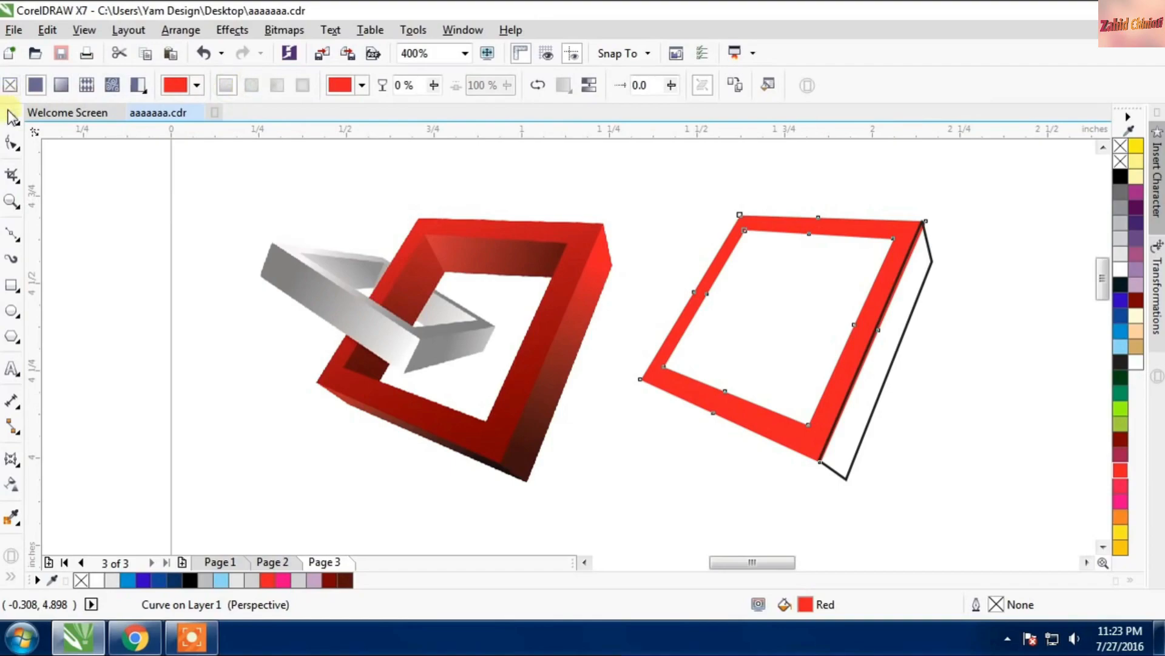
click(61, 85)
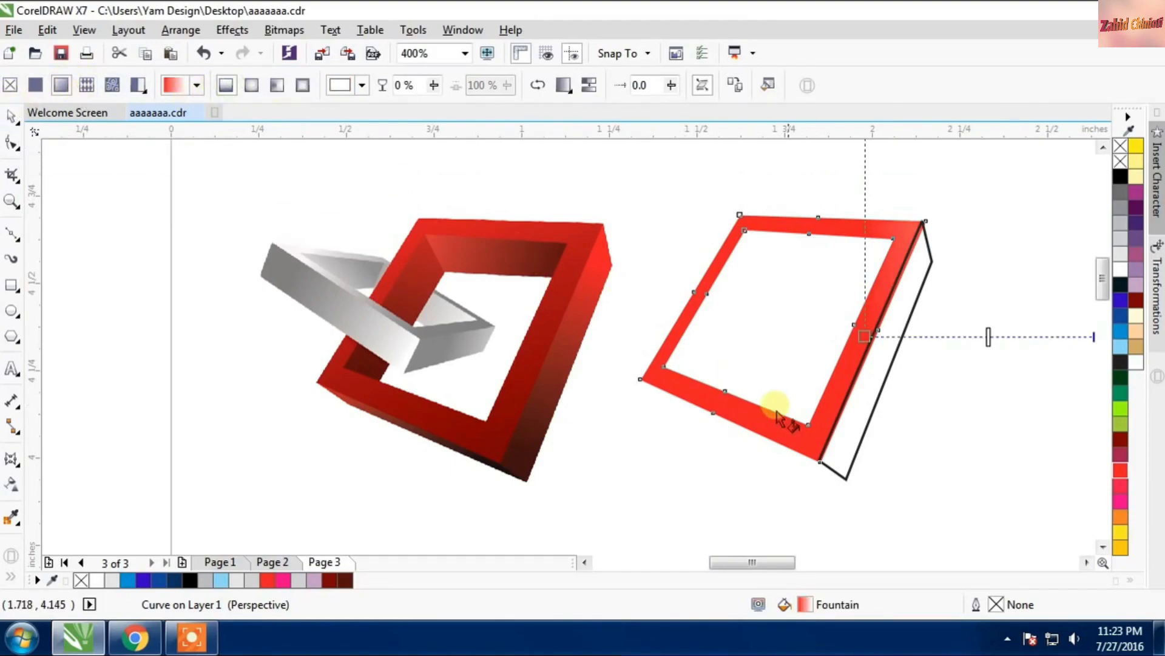
Step: Run the front face's gradient diagonally from the frame's lower-right corner up to its upper-left corner
drag(864, 335, 779, 399)
scroll(795, 381, down, 2)
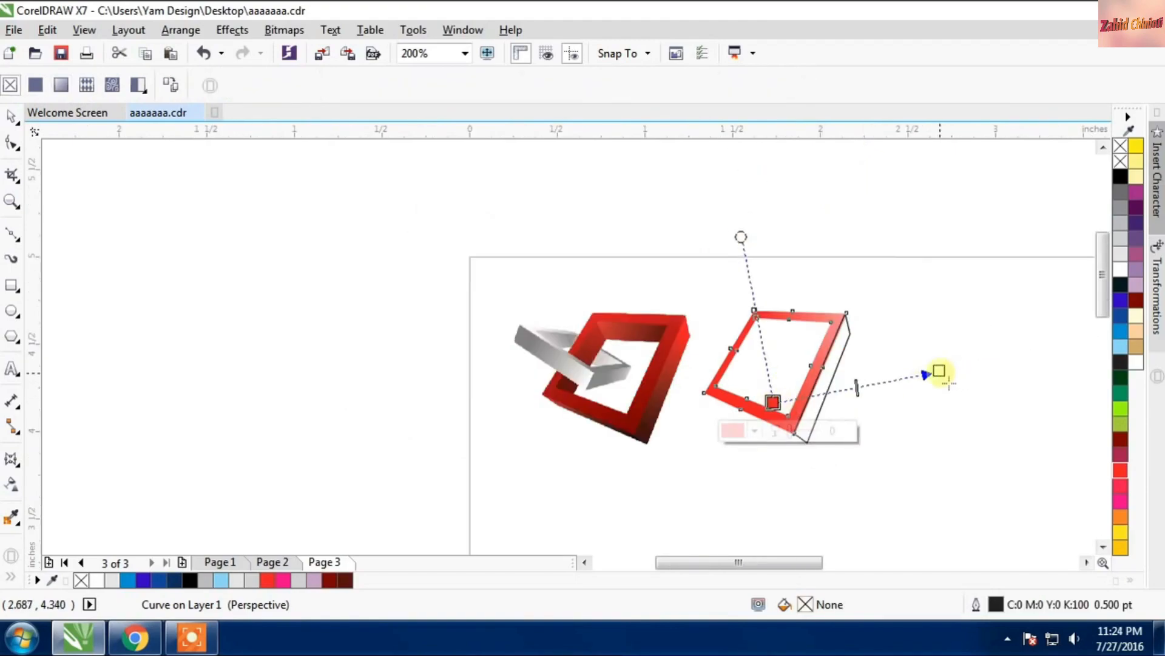
drag(939, 372, 744, 308)
scroll(789, 379, up, 2)
drag(751, 416, 794, 441)
Step: Color the front face's gradient dark red at the lower-right end and bright red at the upper-left end
click(1138, 301)
click(690, 223)
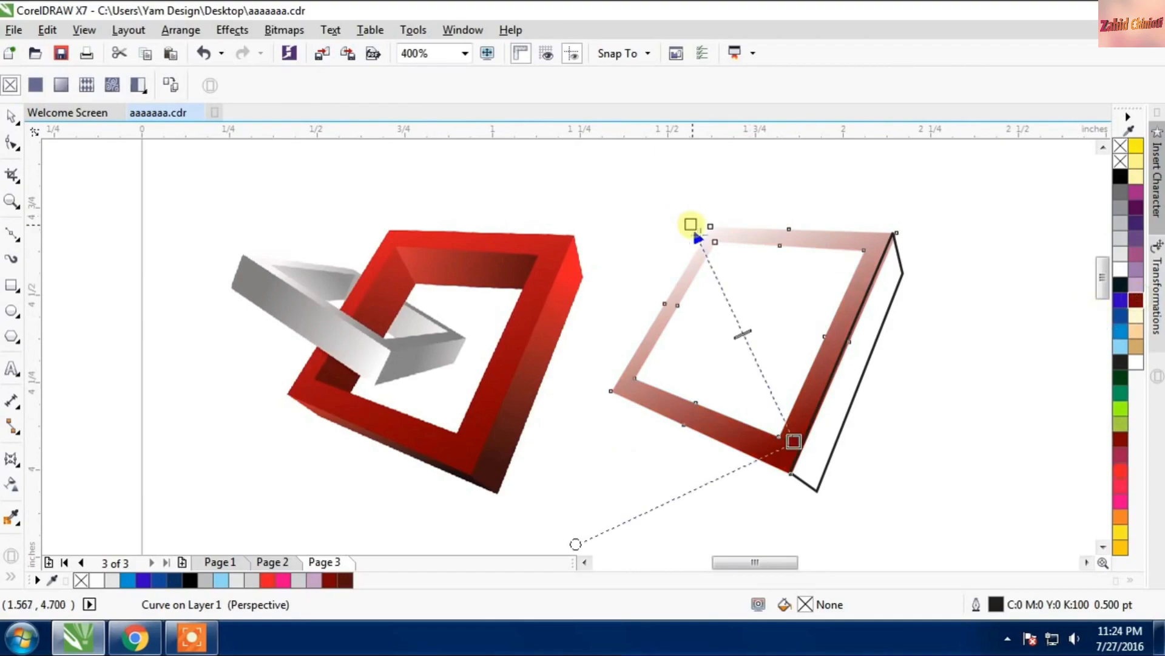
click(1121, 470)
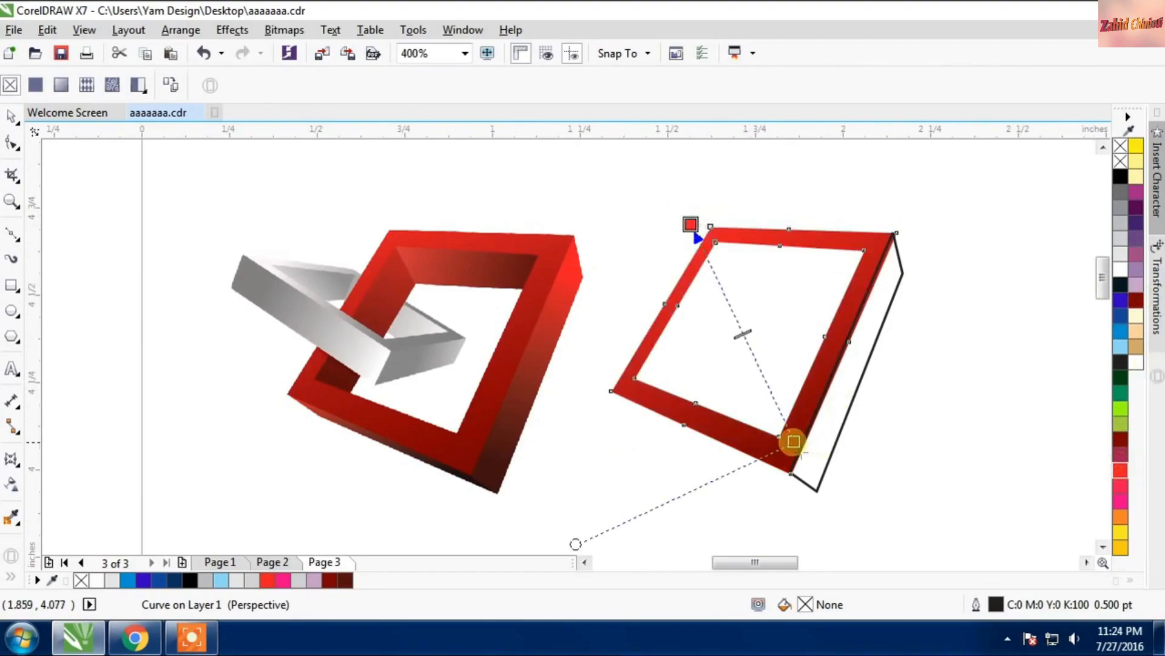
drag(791, 443, 779, 433)
key(space)
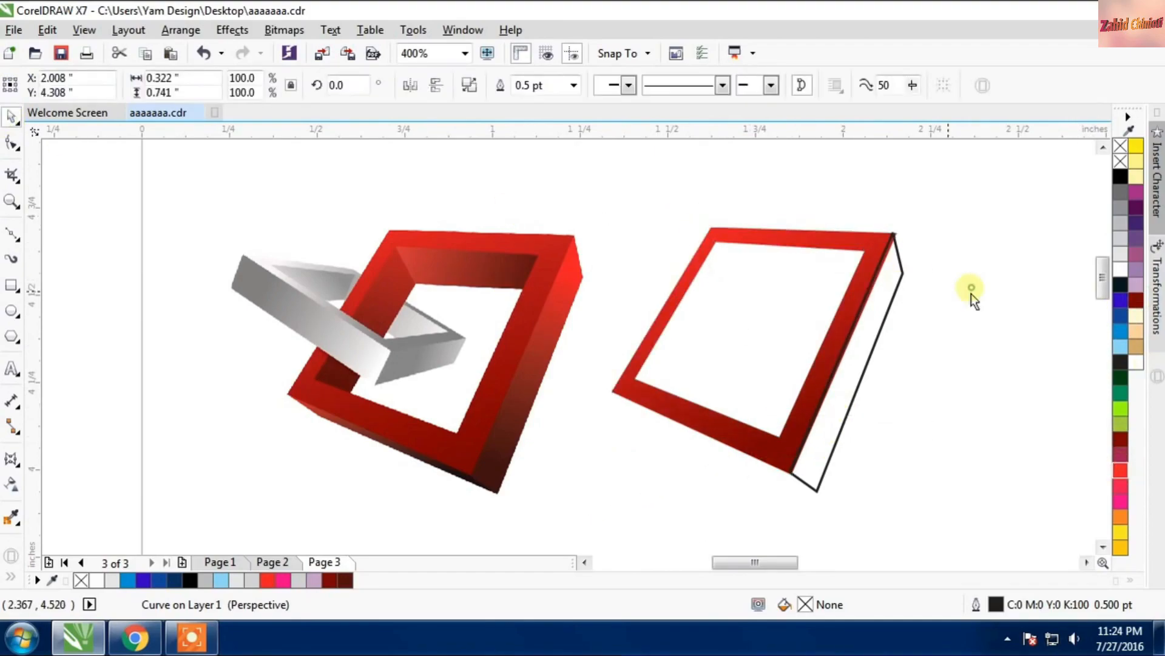
Step: Fill the traced side face with dark red C0 M100 Y100 K60, remove its outline and make the fill a fountain fill
click(1138, 301)
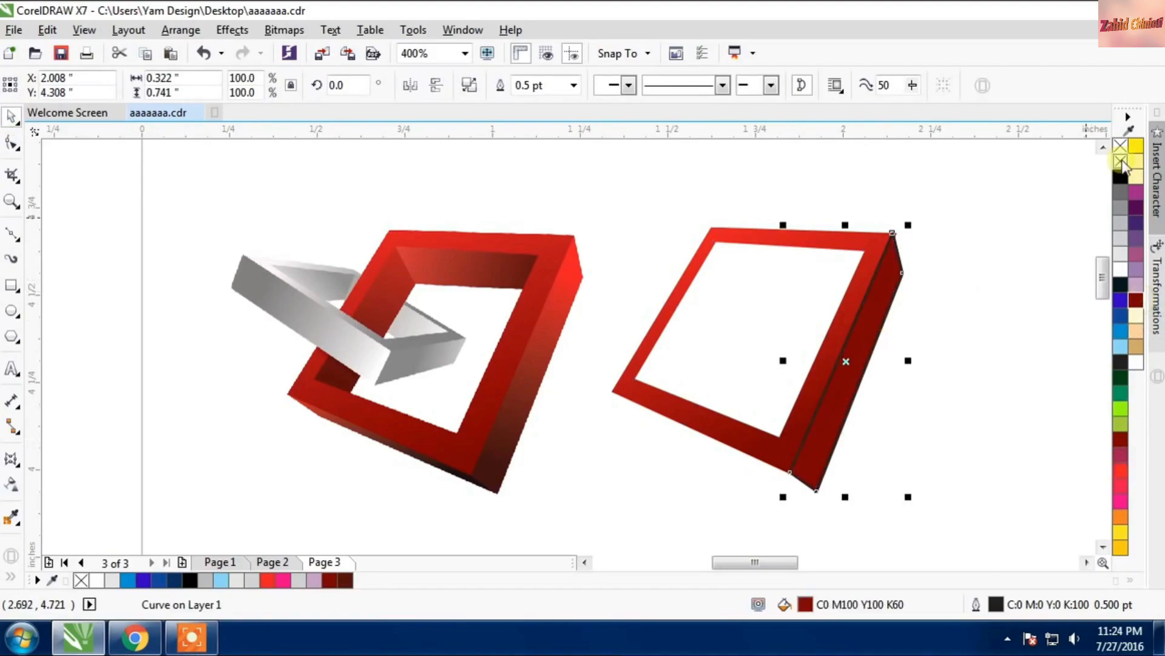
right_click(1121, 161)
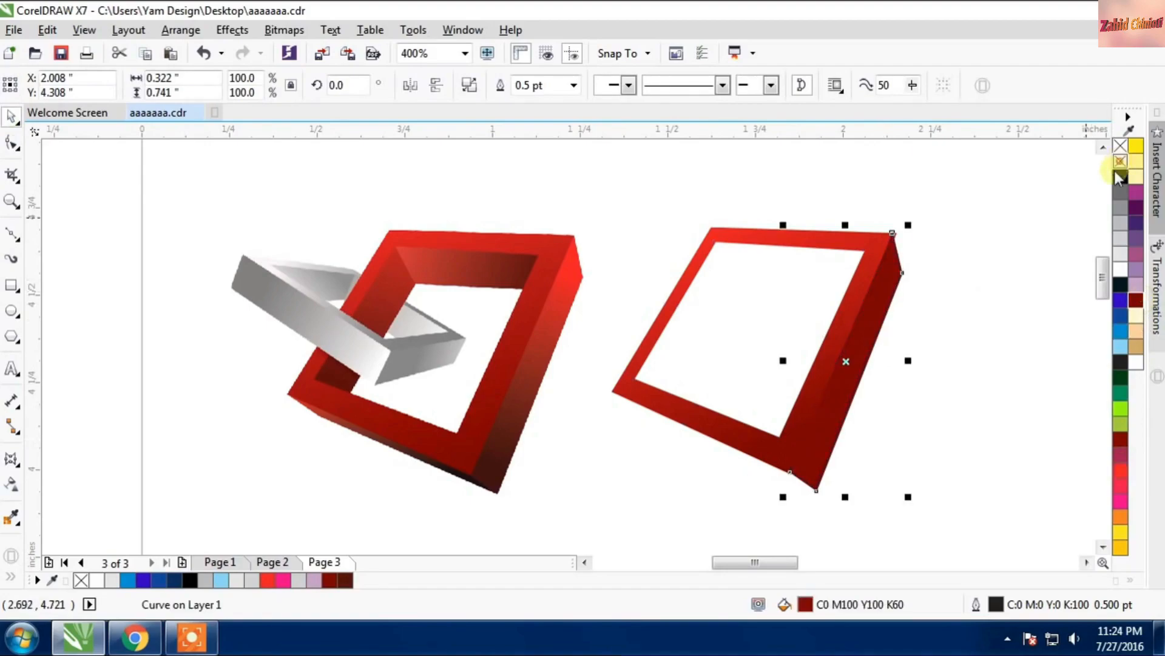
click(11, 580)
click(39, 546)
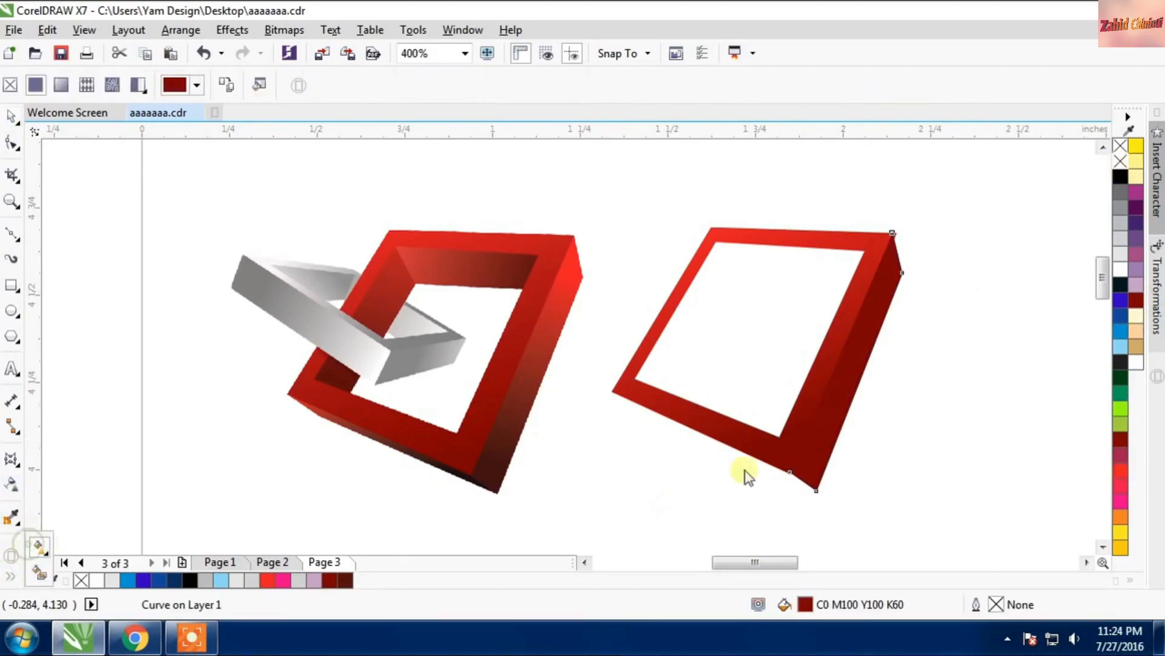
click(62, 86)
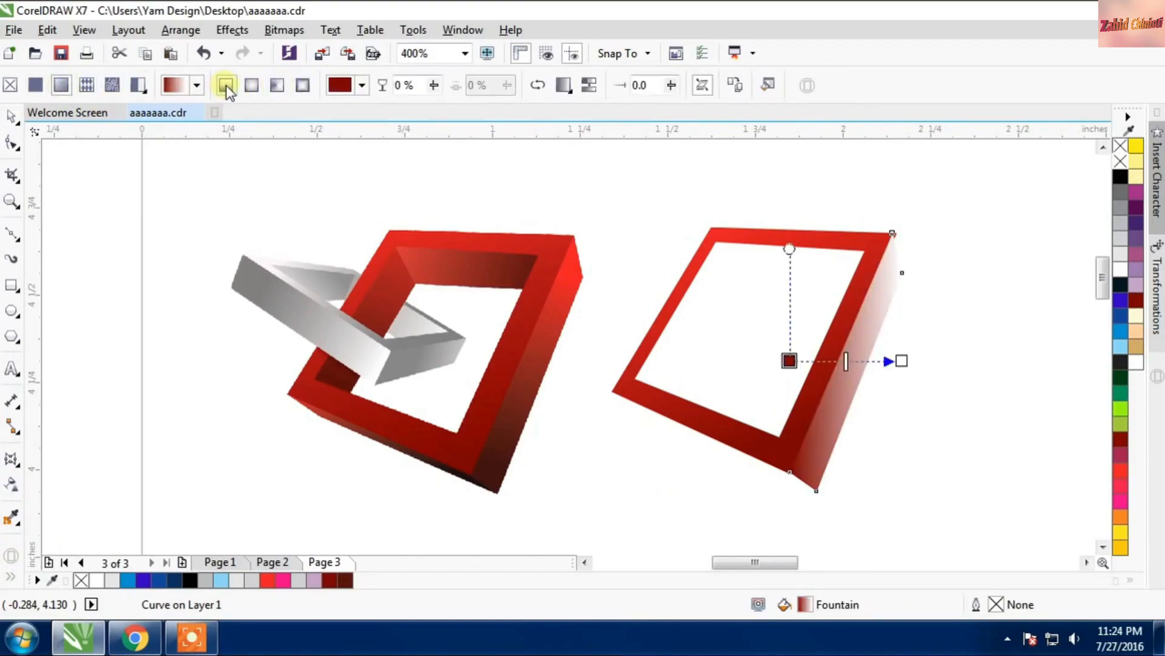
Step: Run the side face's gradient from its lower corner up to its upper corner, with bright red at the upper end
drag(902, 361, 925, 229)
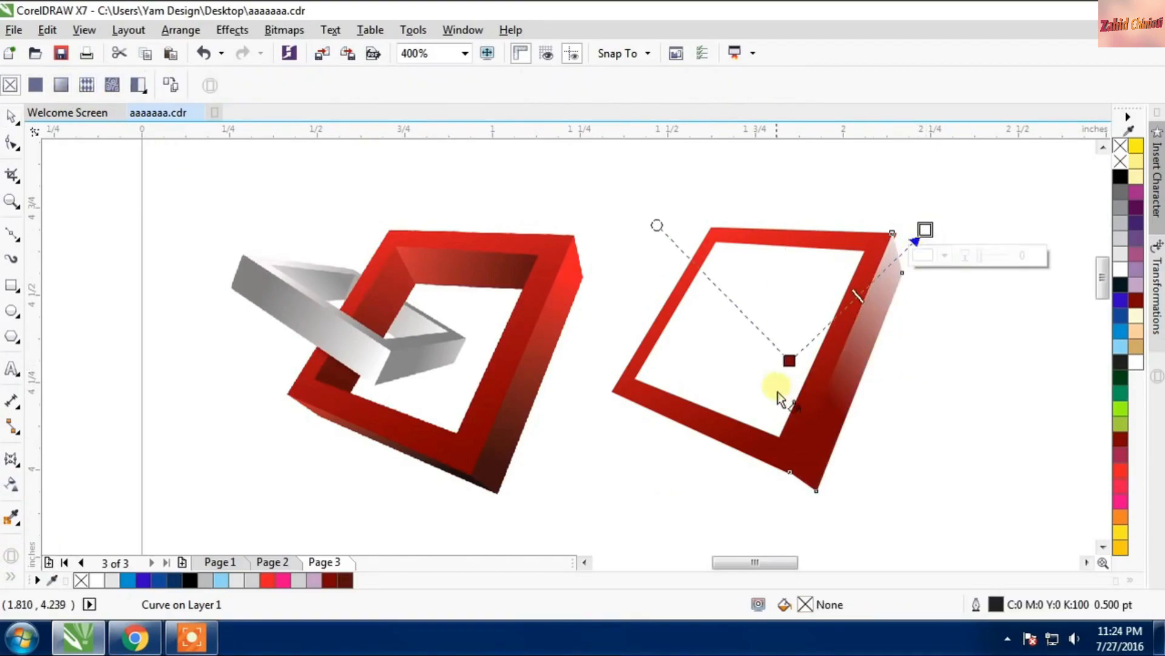
drag(791, 361, 814, 476)
drag(924, 230, 915, 247)
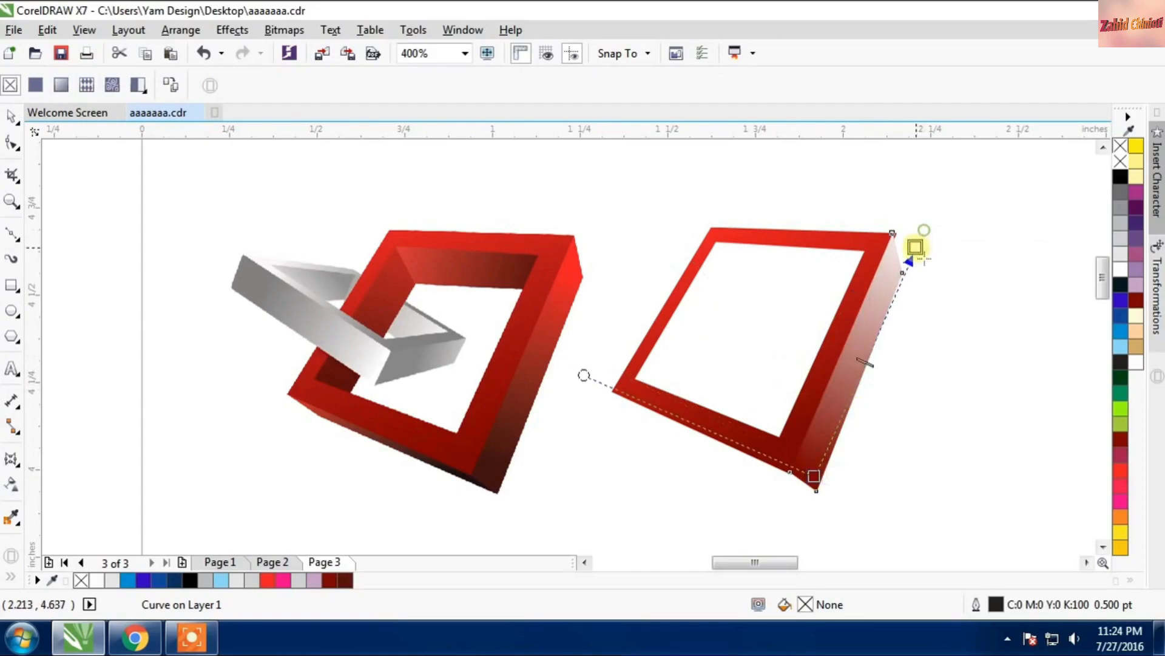
click(1121, 470)
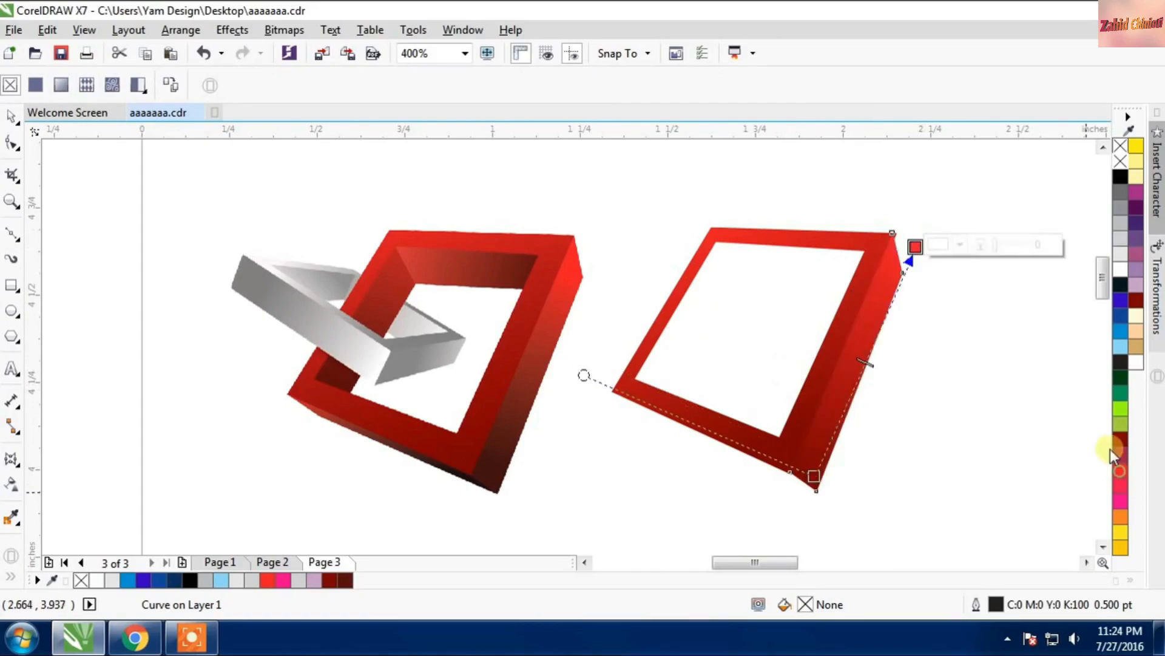
Step: Try to darken the lower end color of the side face's gradient to near black
click(814, 477)
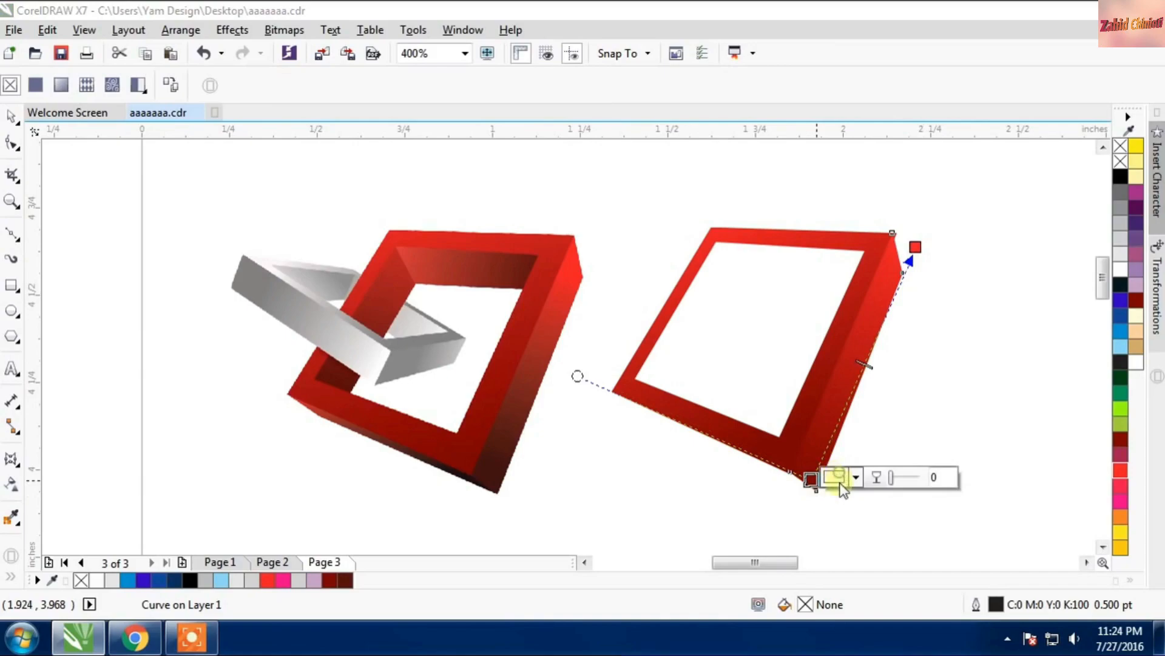
click(836, 477)
mouse_move(884, 396)
mouse_down()
mouse_move(911, 377)
mouse_move(936, 449)
mouse_up()
click(641, 425)
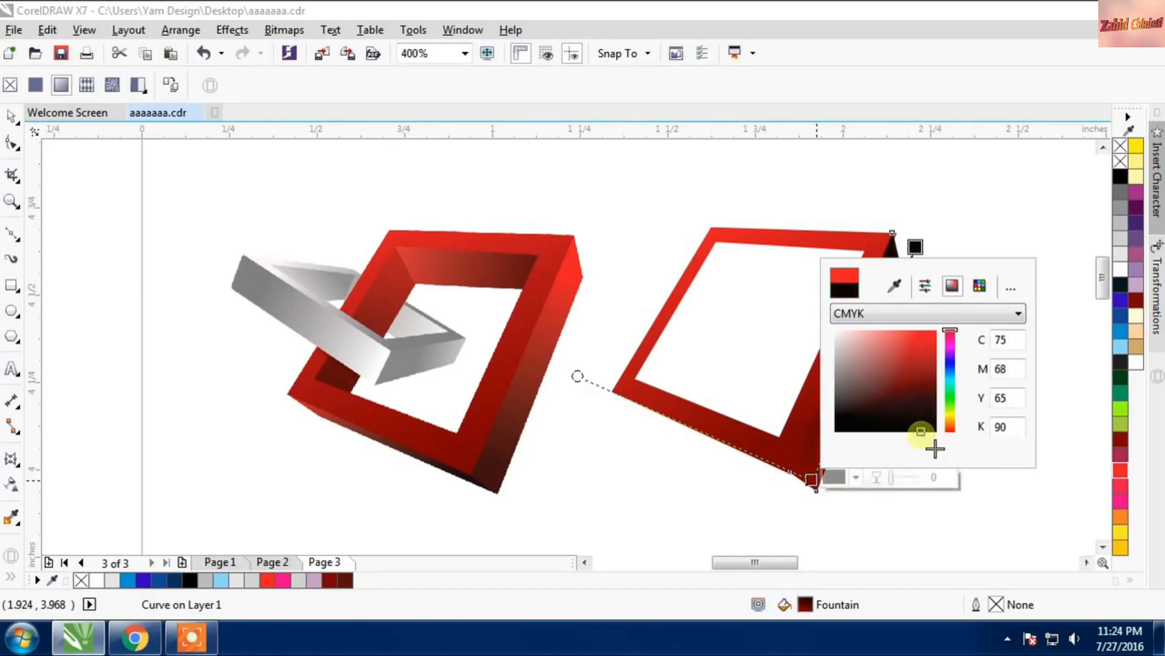
Step: Set the upper end color of the side face's gradient back to bright red
click(915, 247)
click(916, 247)
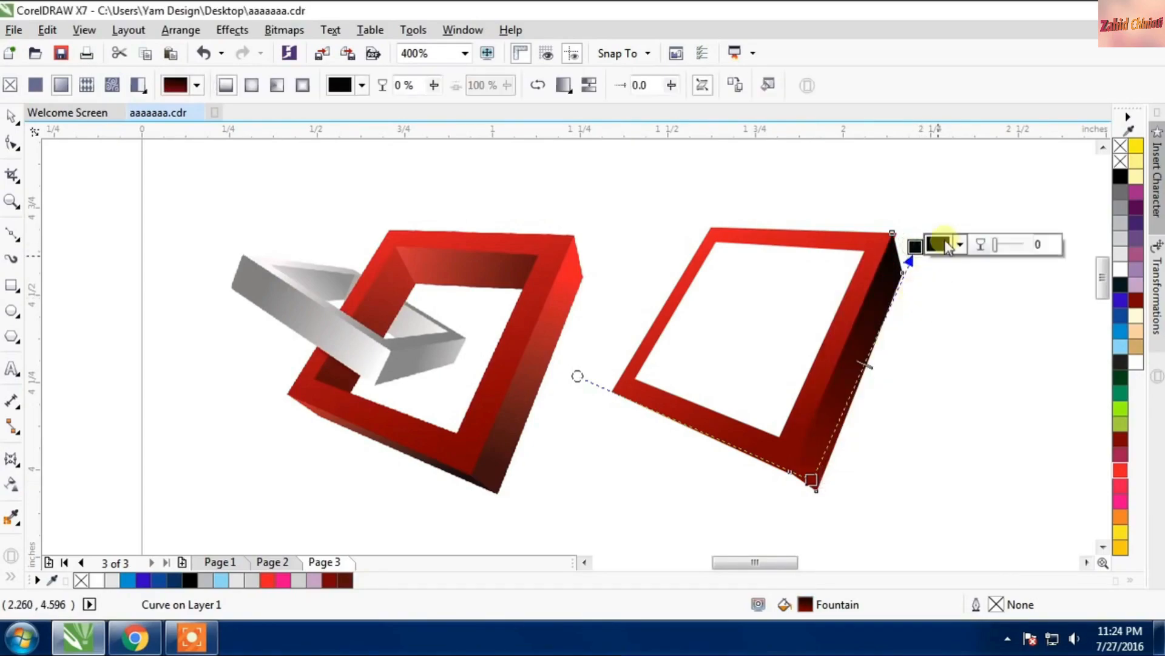
click(940, 244)
click(1055, 335)
drag(1026, 343, 1087, 322)
click(8, 116)
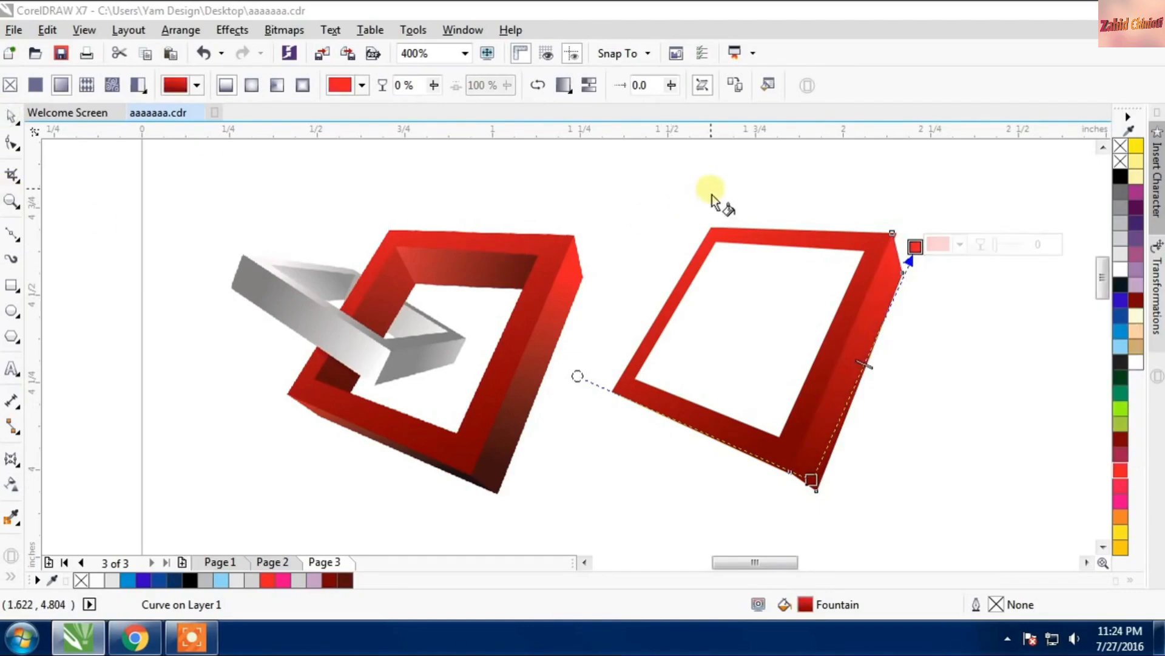
click(711, 190)
click(11, 117)
click(907, 178)
Step: Move the side face's upper-left node onto the upper-right corner of the front face
click(897, 255)
scroll(898, 255, up, 1)
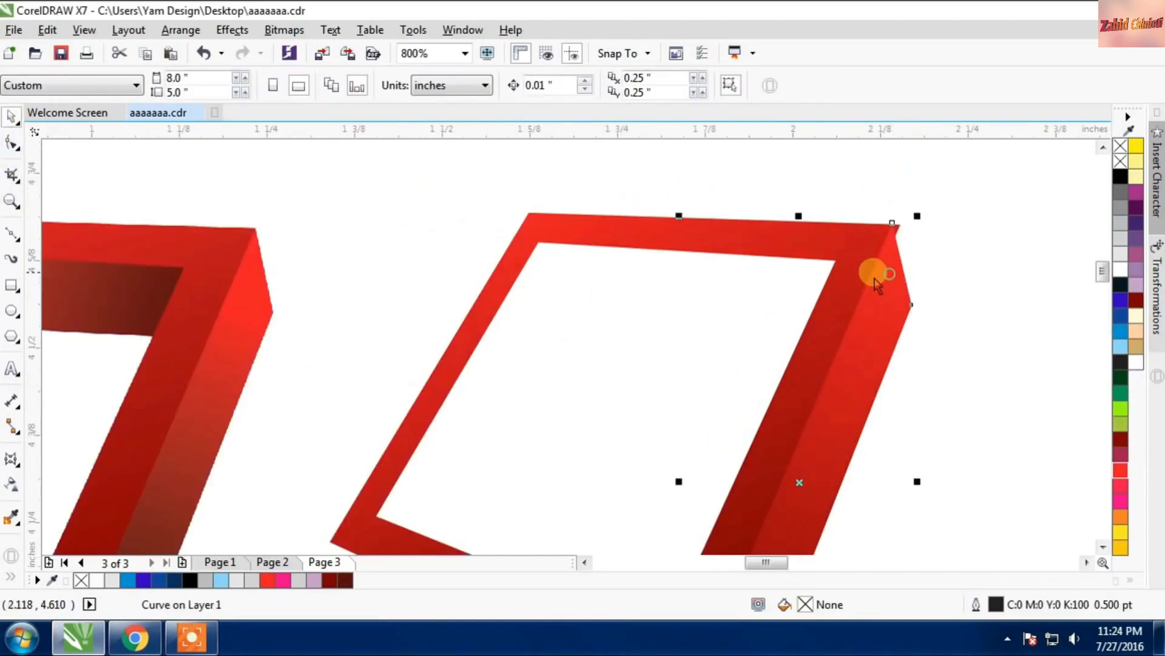
click(12, 142)
scroll(903, 233, up, 1)
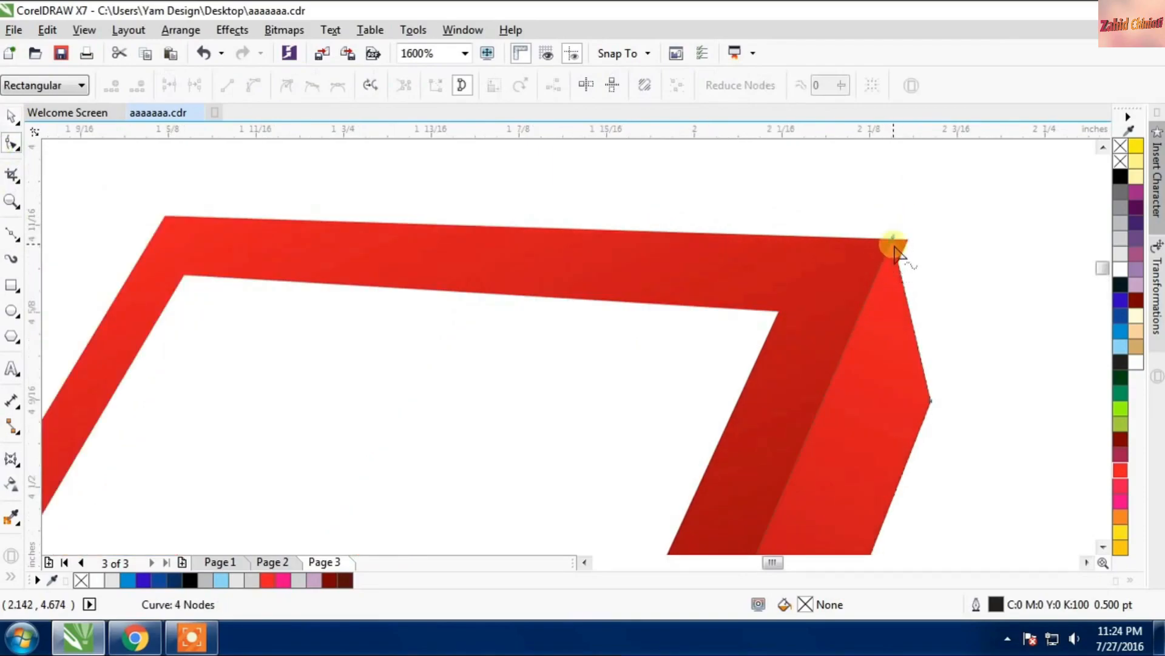
drag(894, 243, 909, 244)
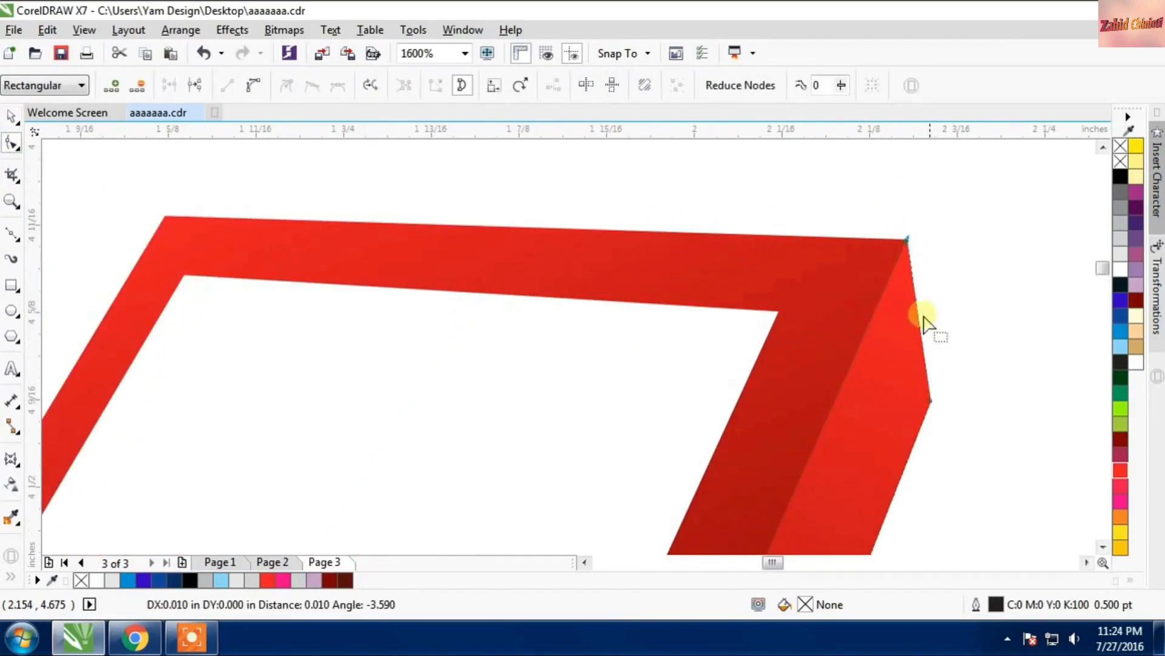
Step: Fine-tune the side face's top node exactly on the front face's corner point, closing the gap between the two faces
scroll(904, 255, up, 2)
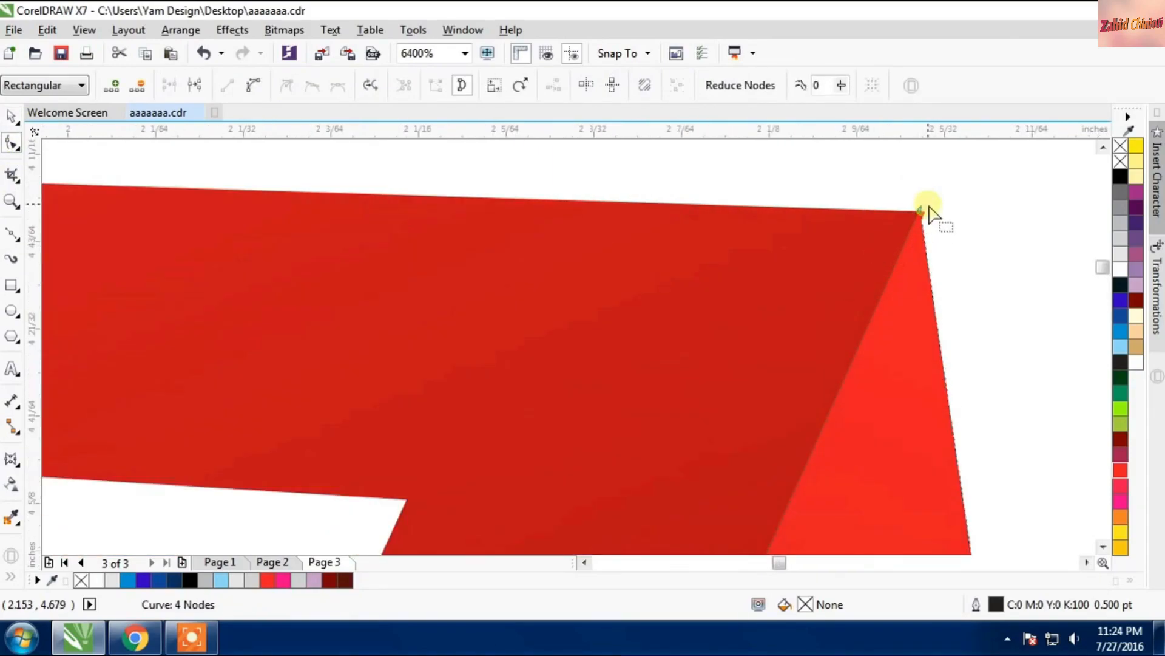
scroll(911, 237, up, 2)
scroll(905, 230, up, 2)
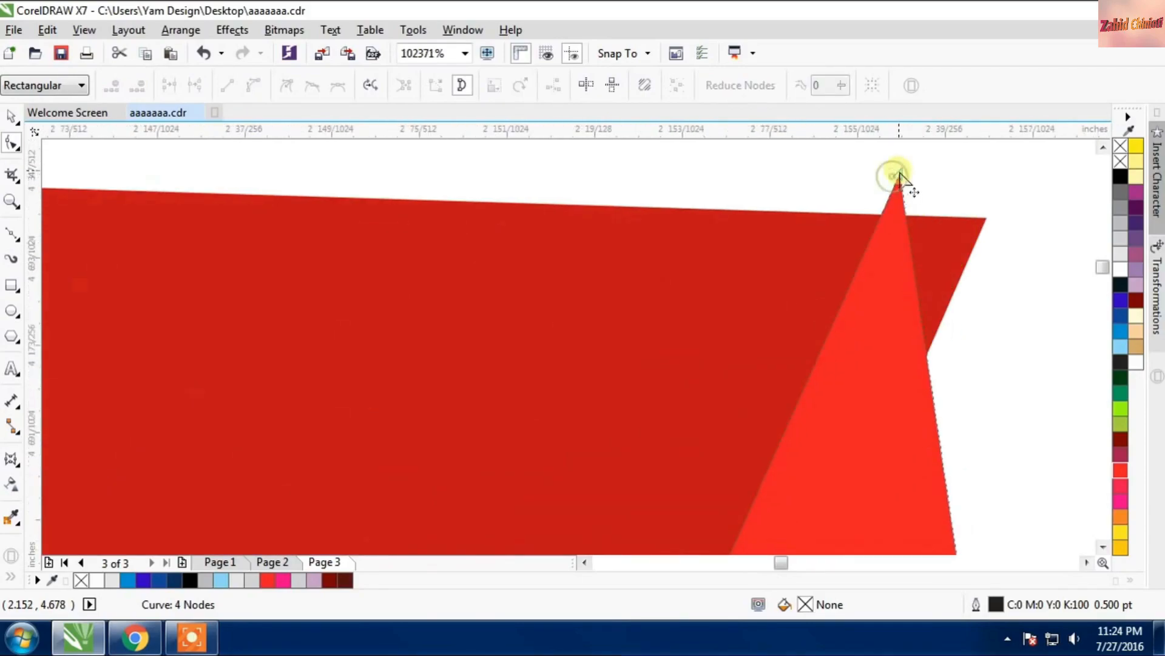
drag(901, 178, 986, 224)
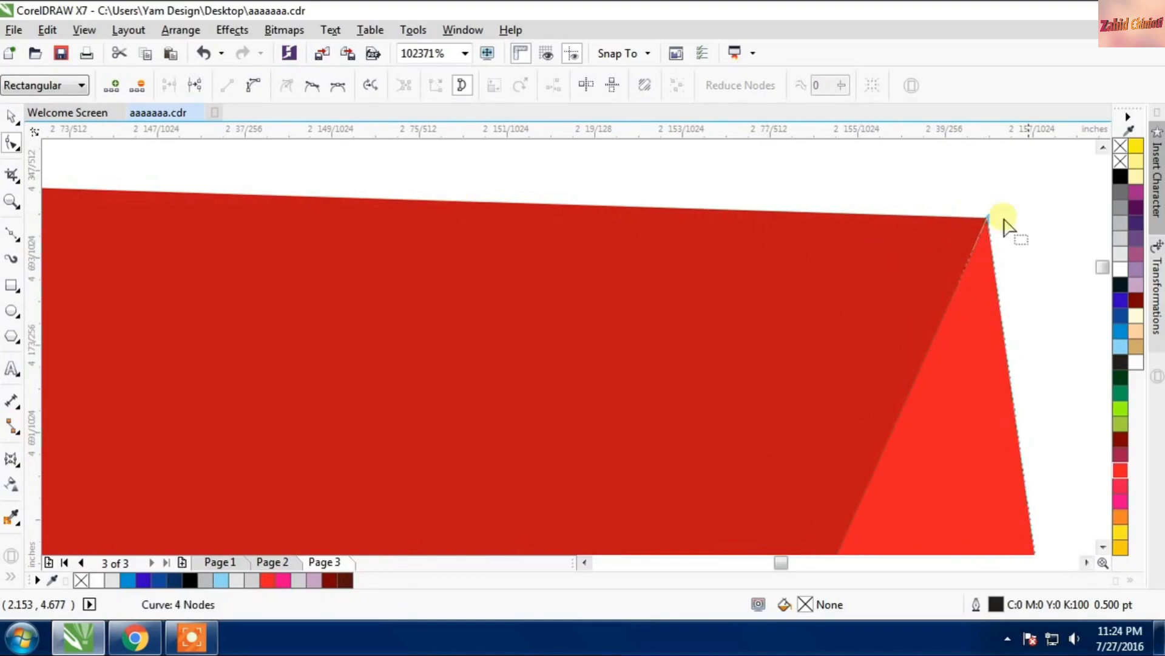
scroll(1038, 218, up, 2)
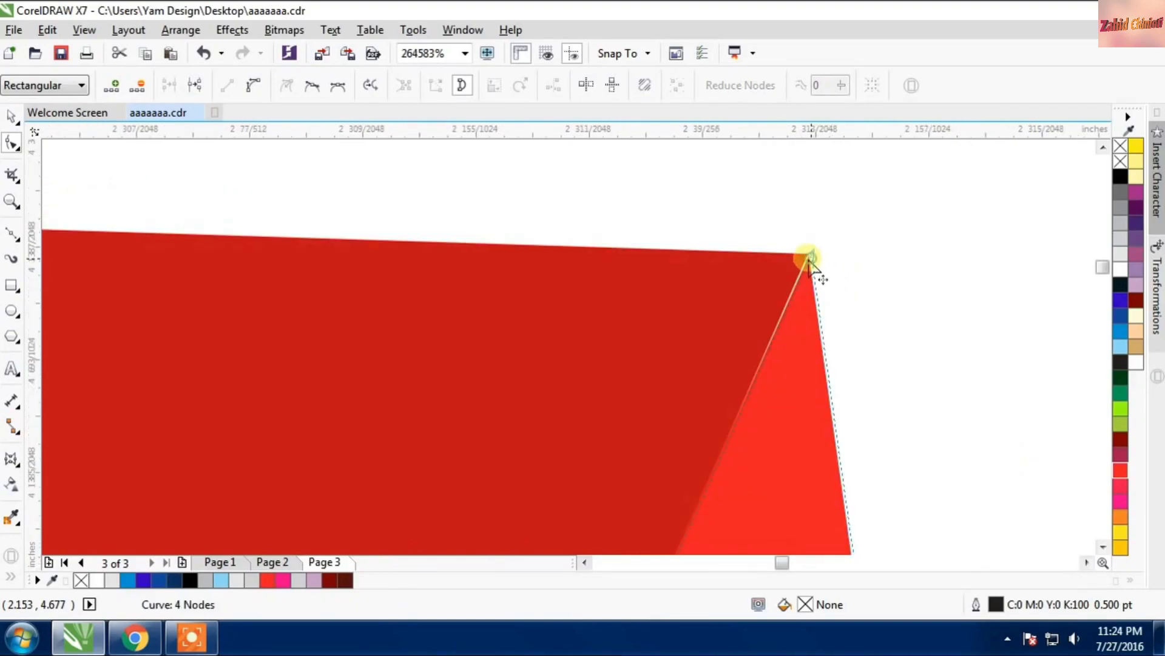
drag(809, 258, 808, 256)
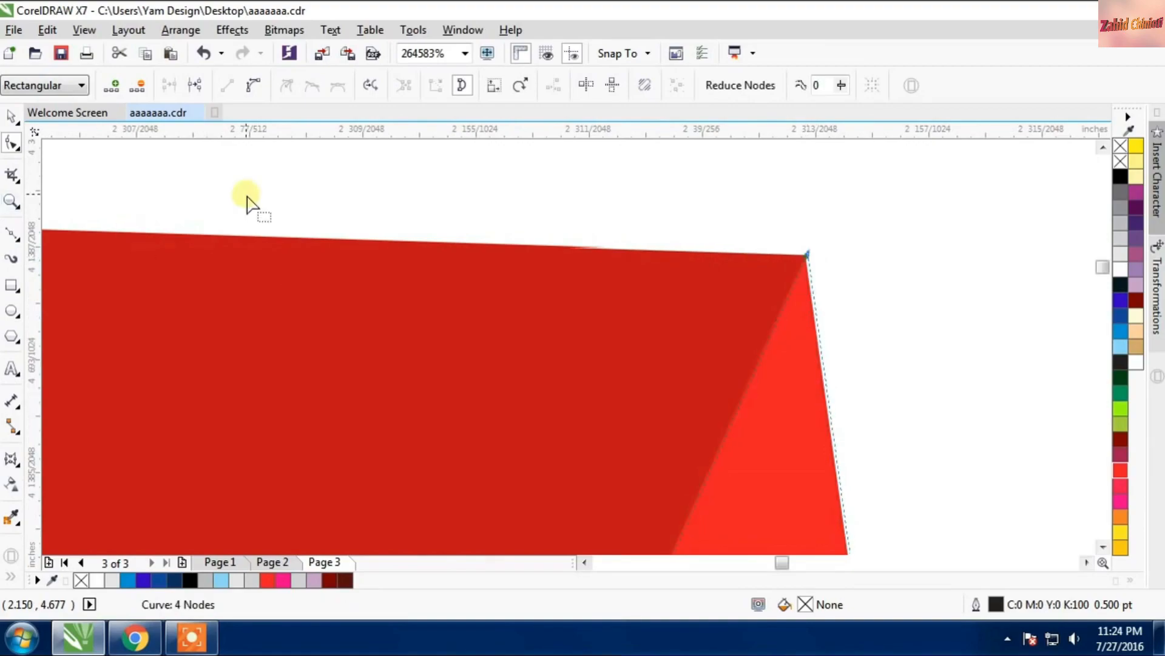
scroll(924, 227, down, 2)
scroll(924, 227, down, 6)
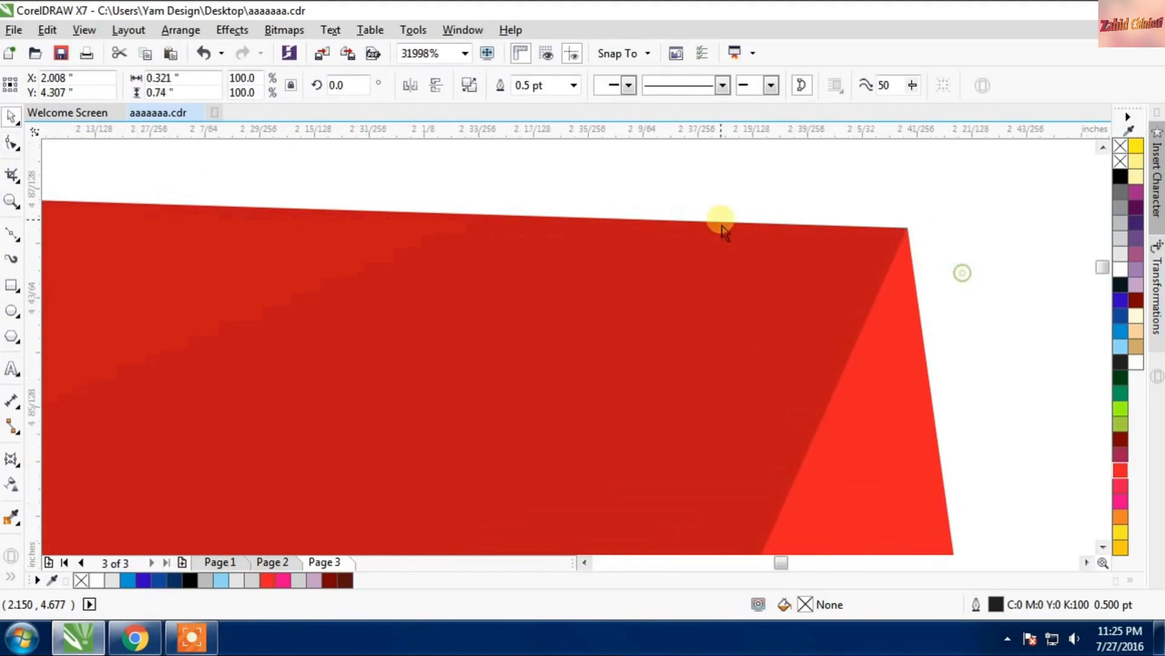
Step: Move the side face's lower-left node onto the lower-right corner of the front face
click(644, 528)
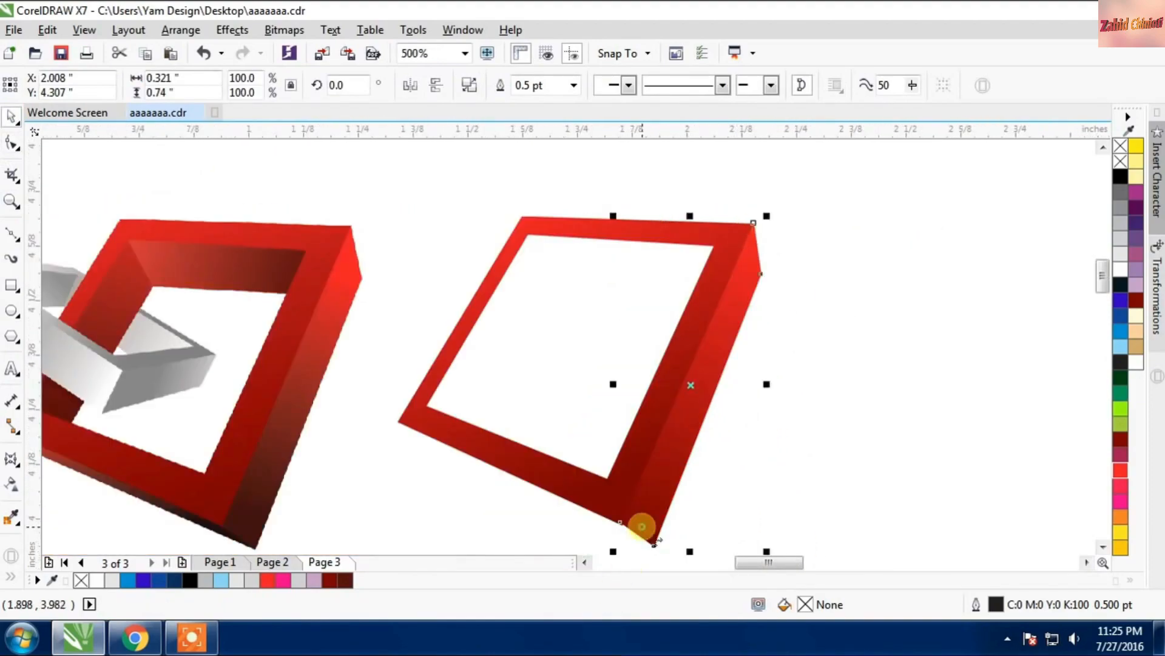
scroll(736, 424, down, 2)
scroll(557, 468, up, 4)
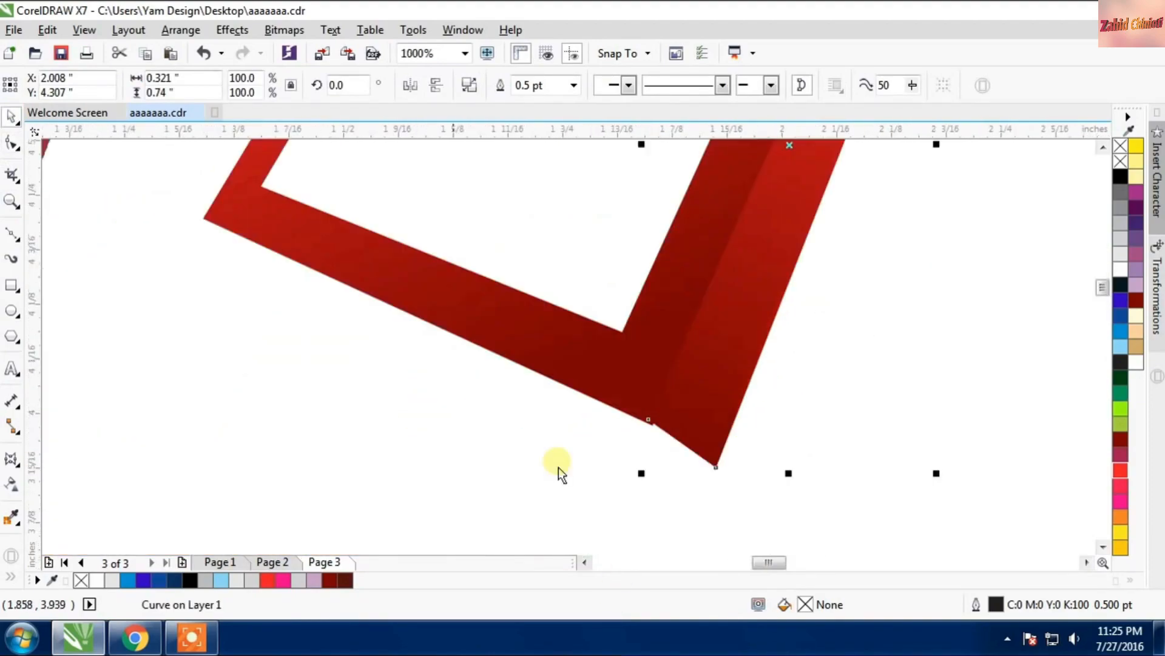
click(13, 144)
scroll(643, 425, up, 3)
click(673, 391)
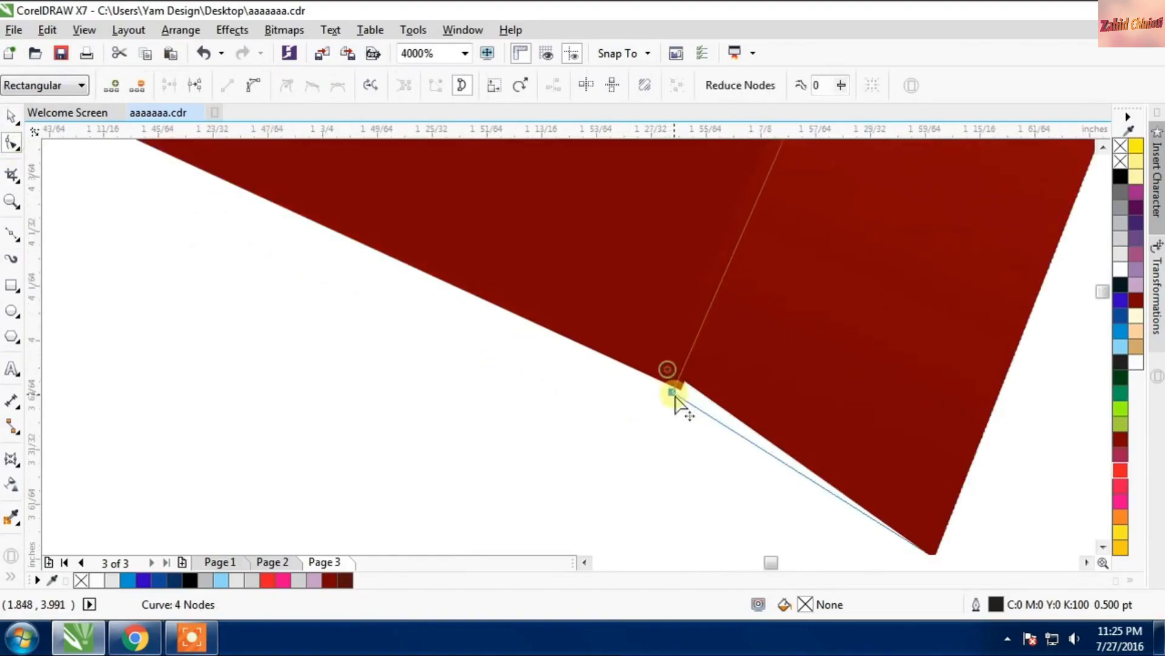
drag(674, 393, 680, 393)
scroll(723, 377, down, 2)
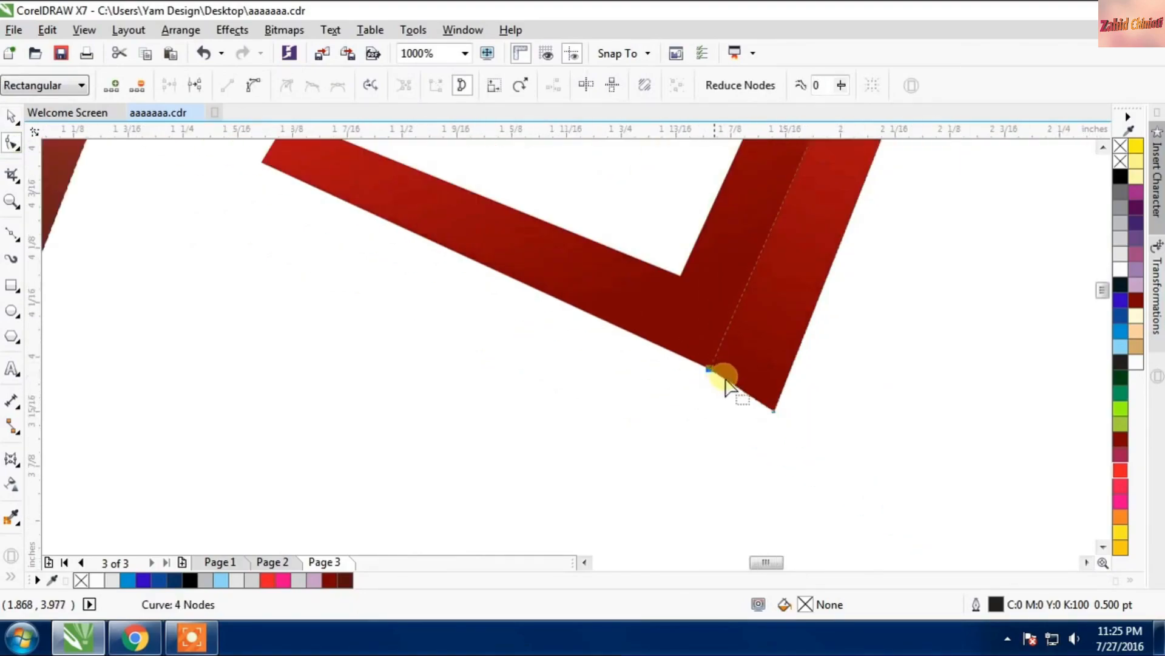
Step: Duplicate the side face below the frame and mirror the copy horizontally
click(11, 117)
scroll(675, 360, down, 2)
drag(717, 317, 652, 424)
right_click(651, 423)
click(410, 85)
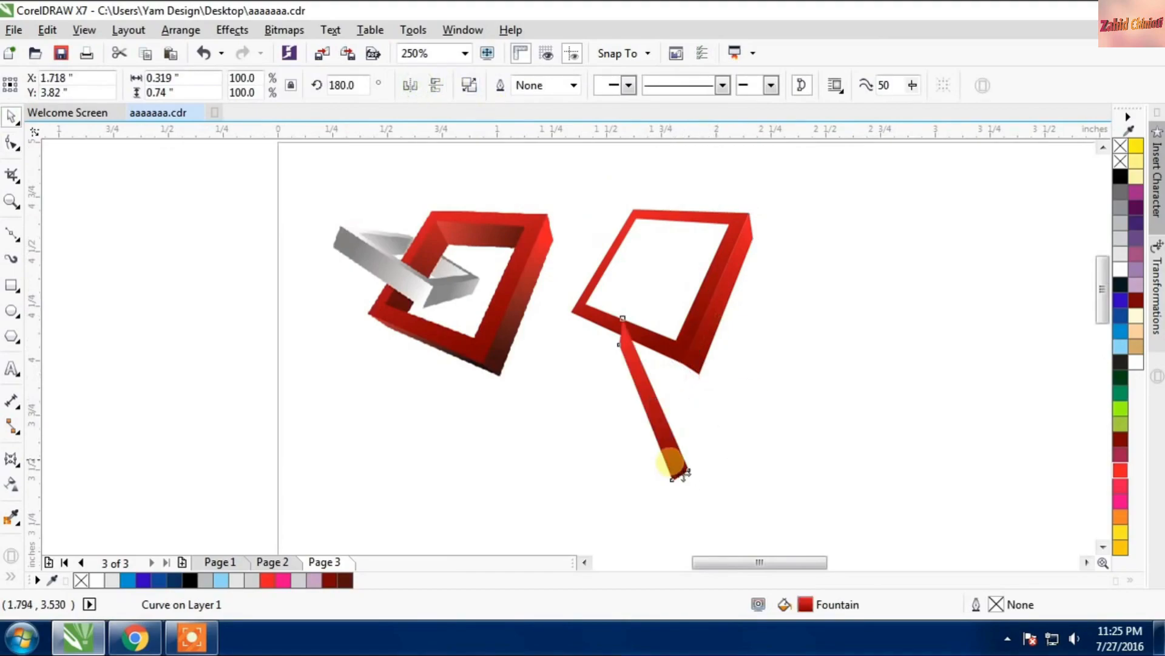
Step: Move the mirrored copy up over the frame and pull its lower-right node onto the side face's outer lower corner
drag(671, 470, 748, 405)
scroll(631, 358, up, 1)
click(12, 144)
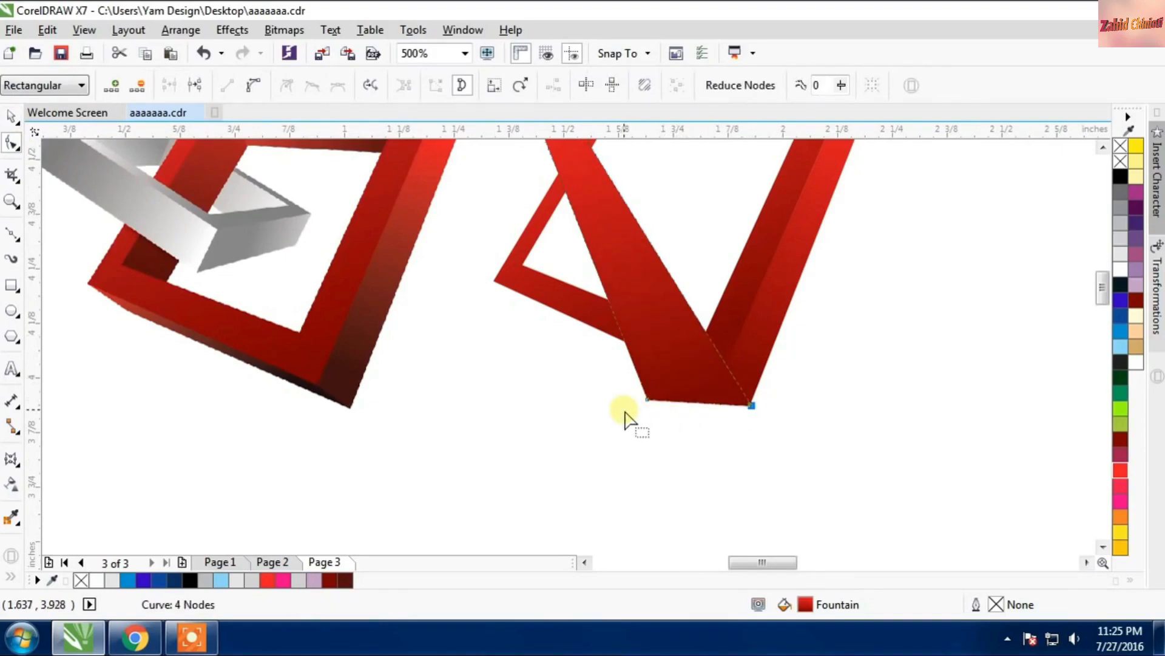
Step: Move the copy's two upper nodes down to the frame's lower-left corner to shape the bottom face
scroll(758, 436, down, 2)
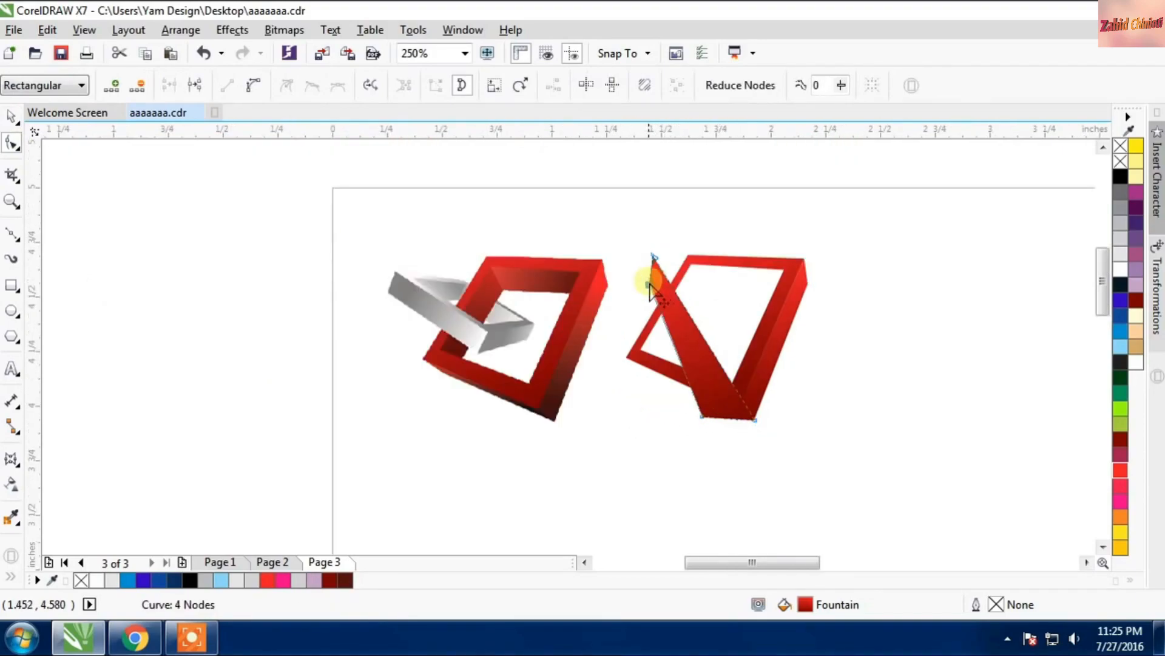
drag(649, 282, 635, 371)
drag(653, 258, 631, 358)
scroll(734, 418, up, 2)
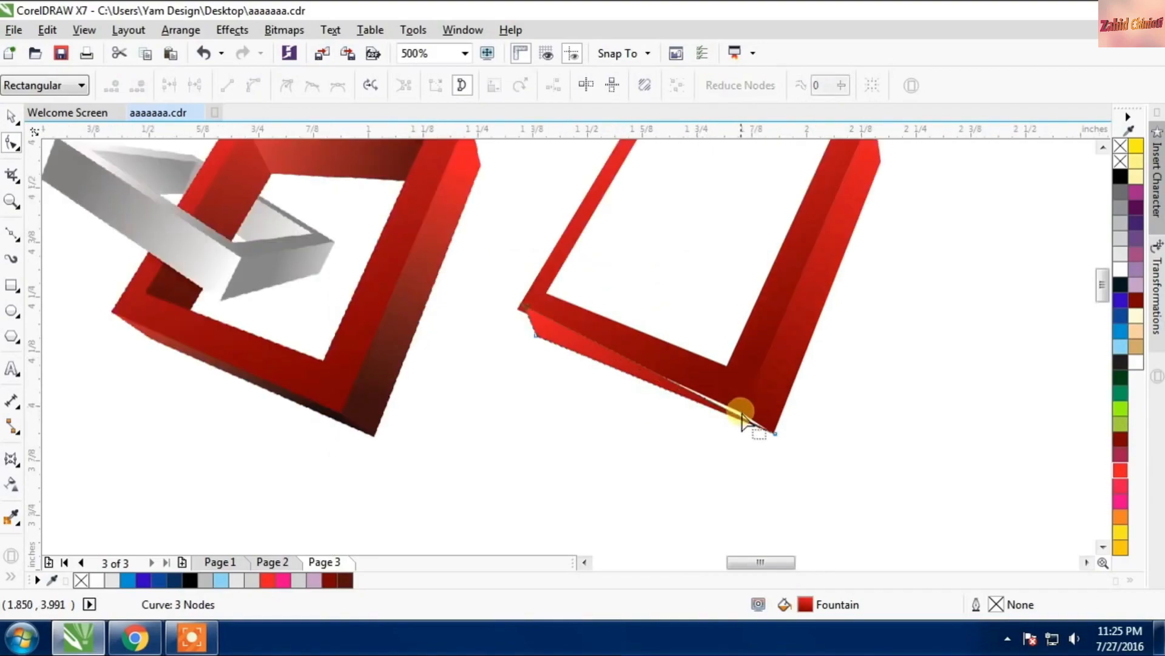
Step: Add a node to the bottom face at the front face's lower-right corner and fit its upper-left node to the frame's lower-left corner
double_click(730, 416)
drag(734, 416, 752, 401)
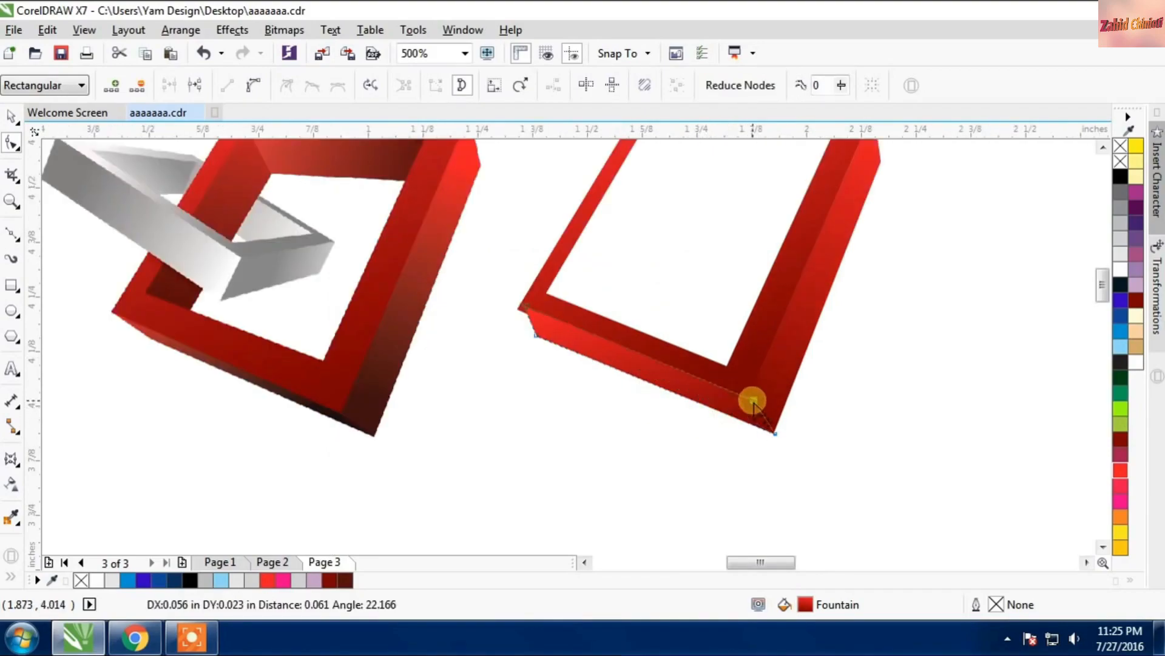
scroll(510, 319, up, 1)
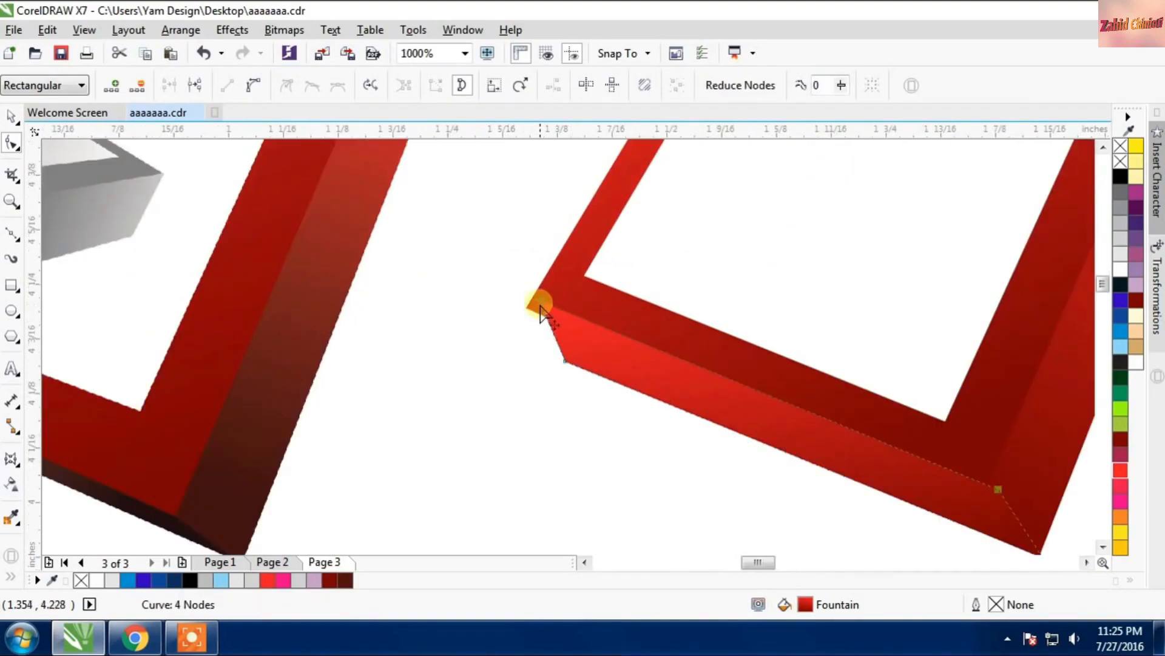
drag(541, 301, 527, 307)
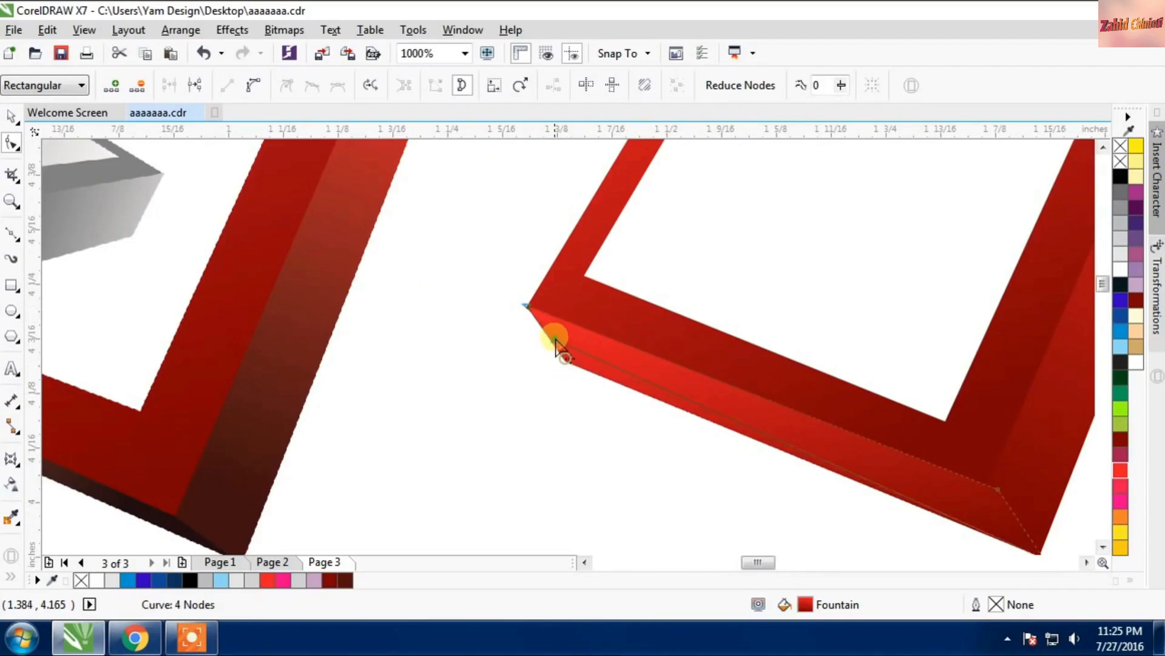
Step: Move the bottom face's lower-left node inward along the bottom edge to slant the face's left end like the reference
scroll(625, 337, down, 2)
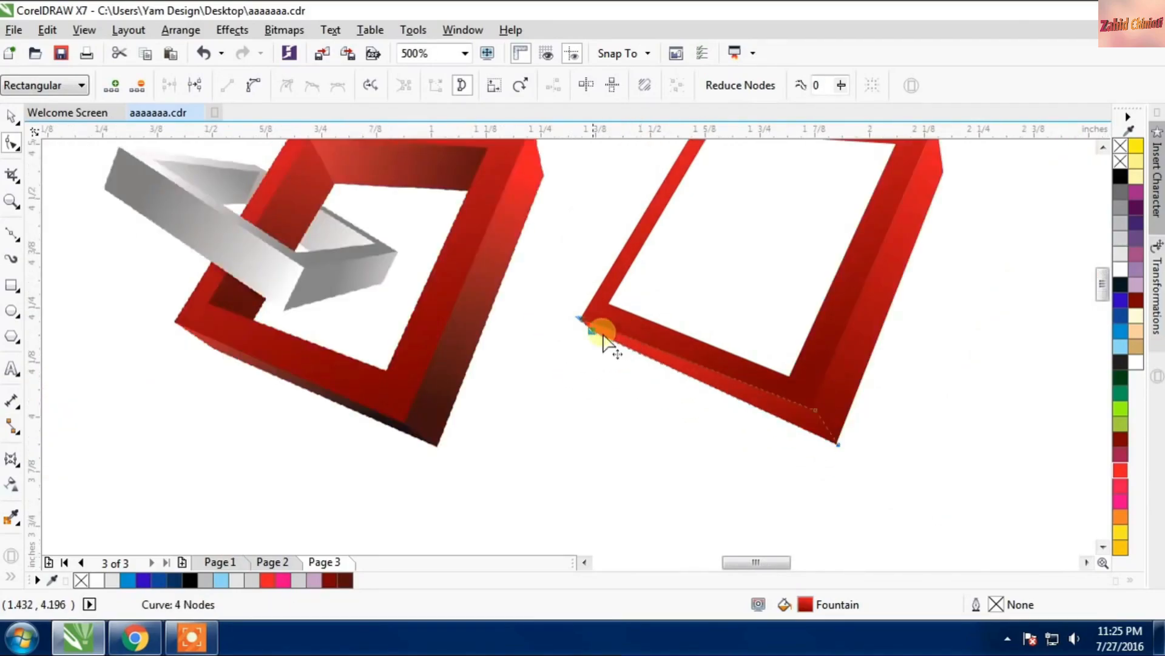
scroll(598, 345, up, 1)
drag(594, 331, 656, 338)
scroll(634, 345, down, 1)
scroll(635, 346, up, 1)
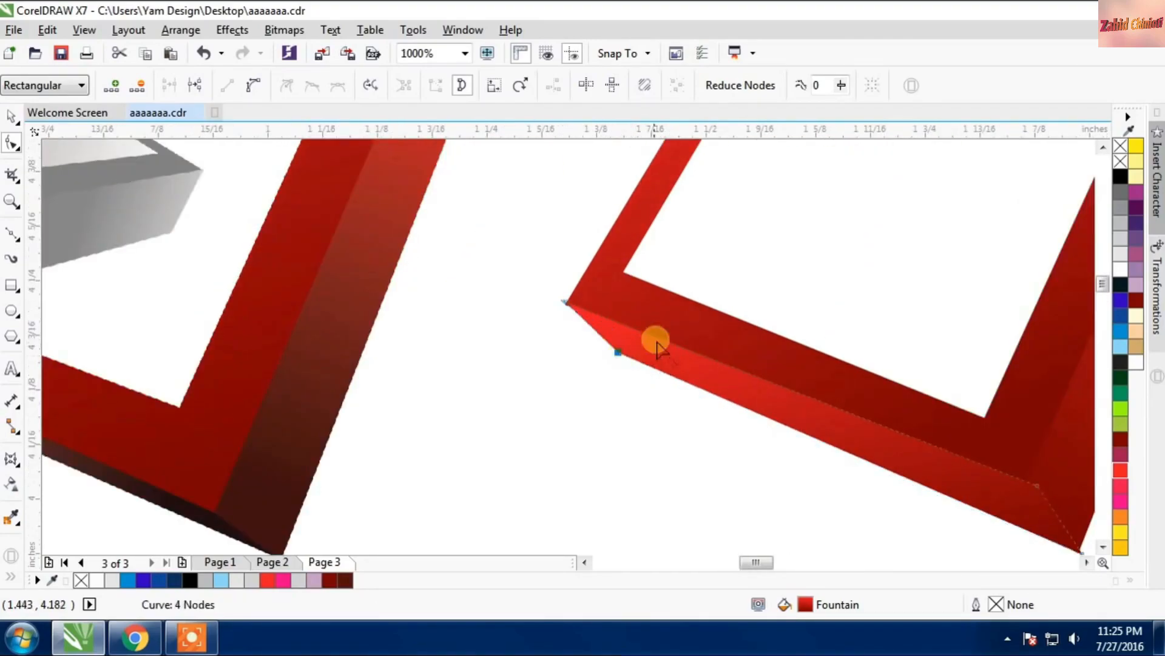
scroll(624, 345, down, 1)
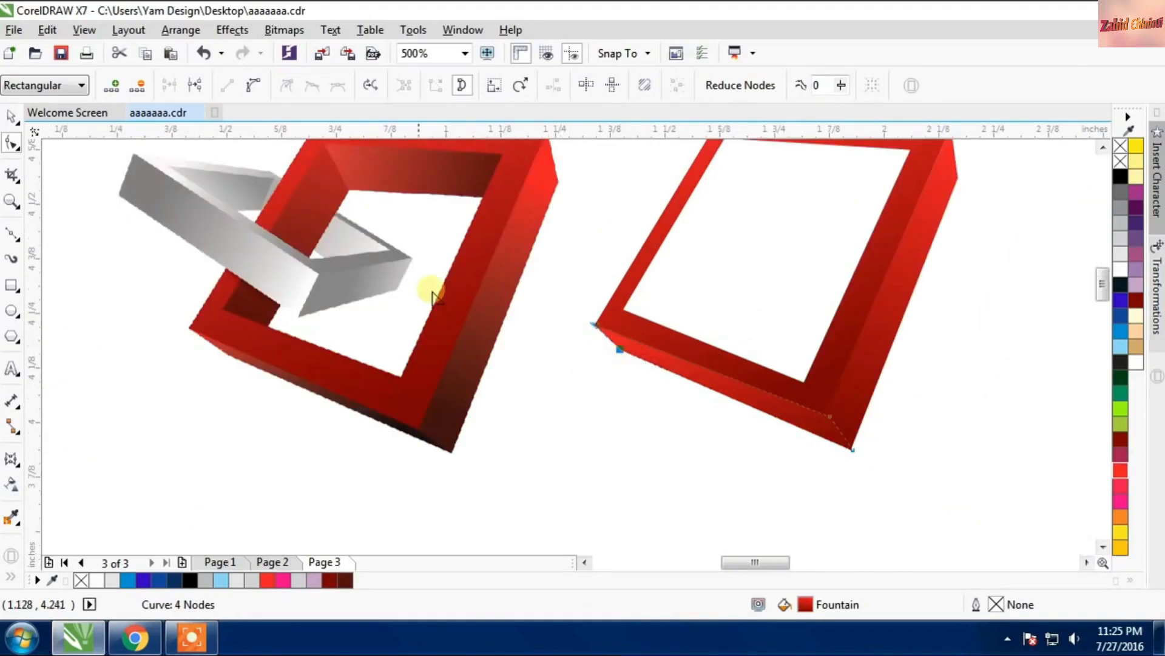
Step: Set the bottom face's lower-right gradient colour to C52 M81 Y73 K76 and shift the gradient's red end closer to the face
click(13, 117)
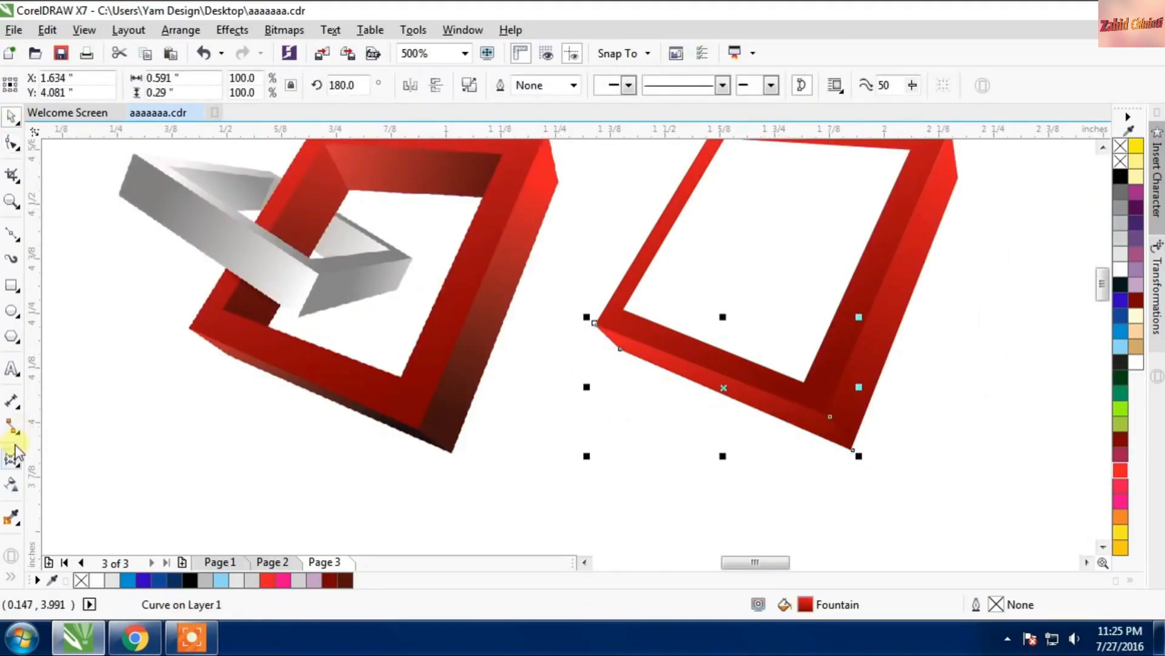
click(10, 578)
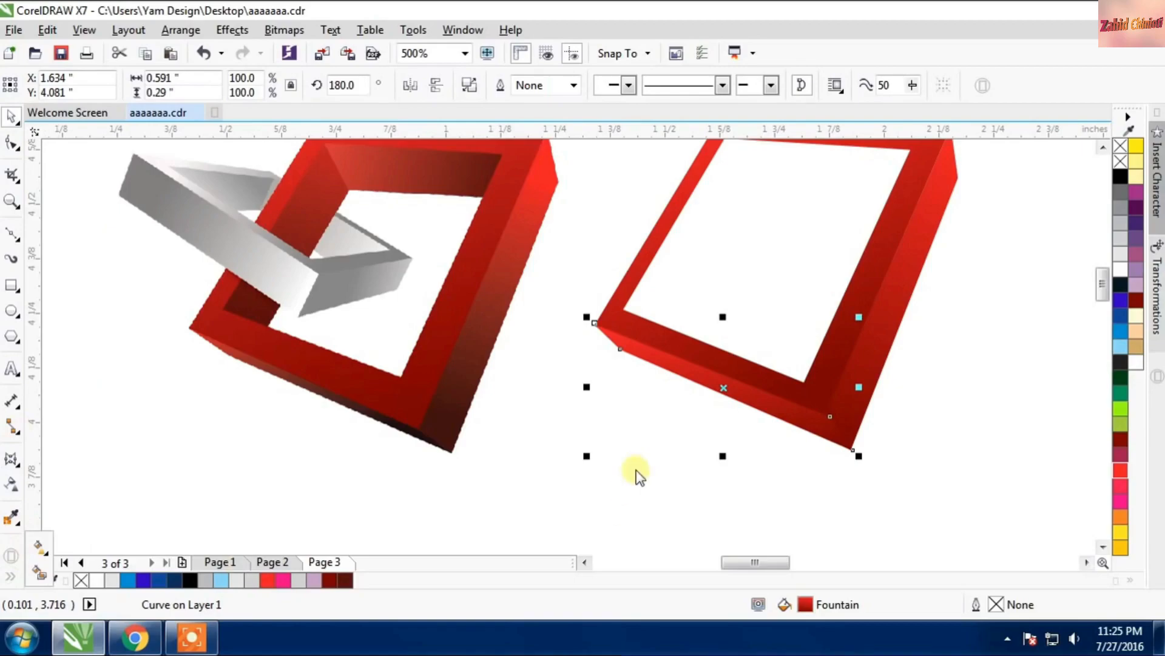
click(40, 547)
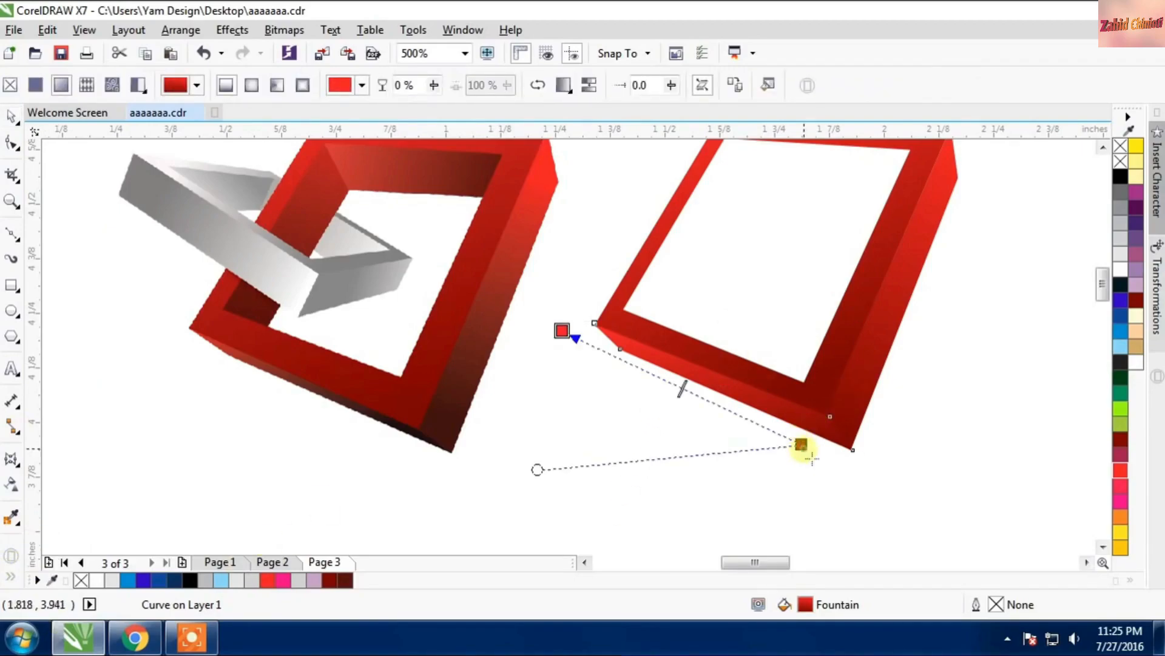
scroll(800, 443, up, 1)
click(791, 452)
click(726, 479)
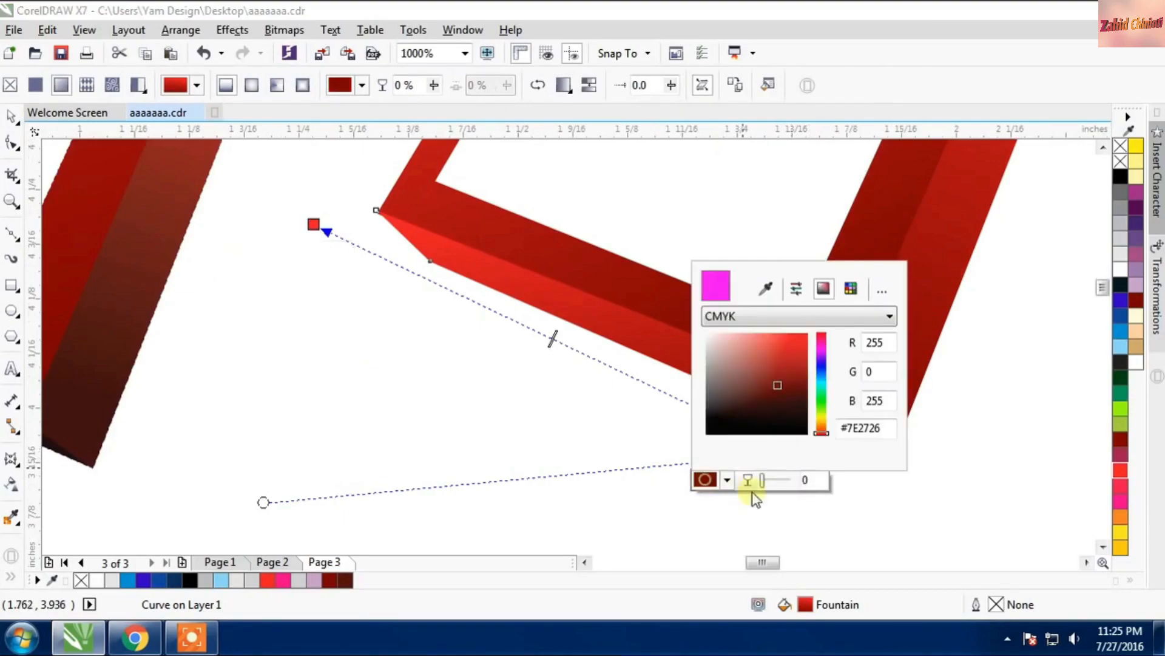
click(763, 406)
click(794, 398)
click(698, 228)
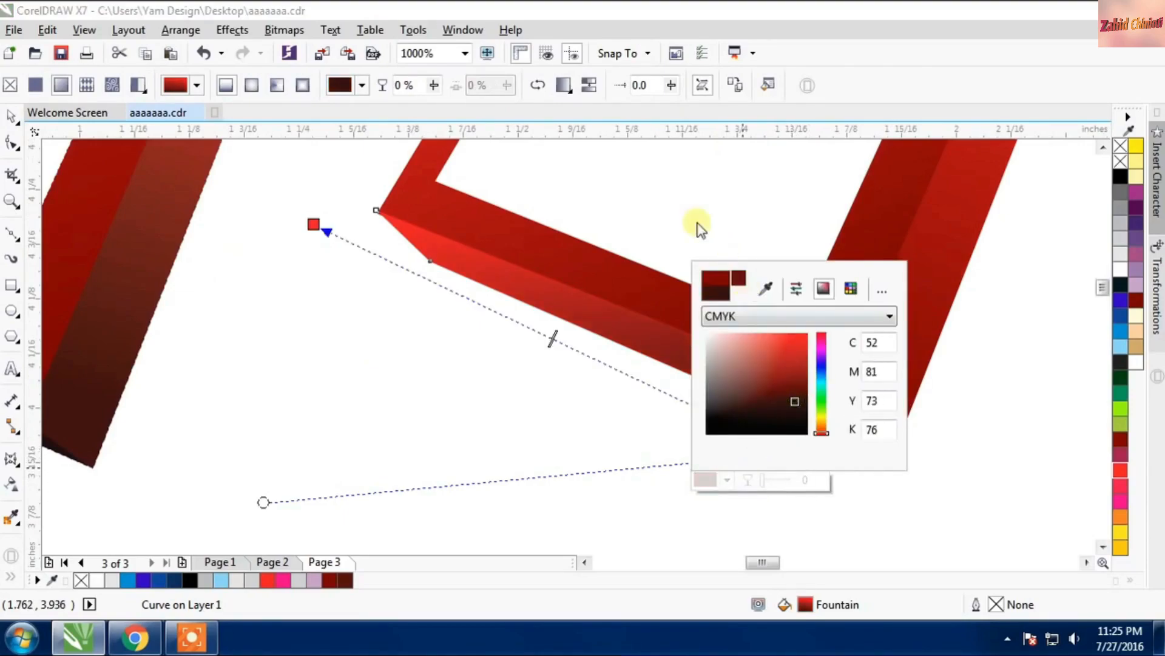
click(892, 462)
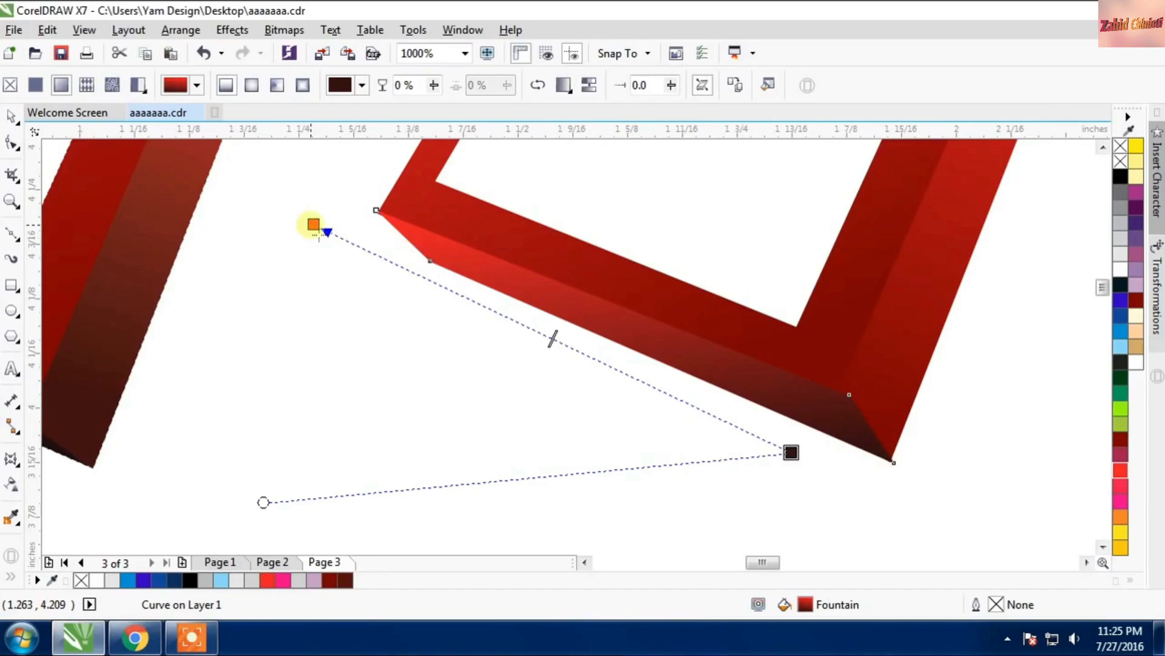
drag(313, 225, 357, 235)
Step: Refit the bottom face's lower-right node exactly onto the side face's outer lower corner
click(13, 116)
click(431, 248)
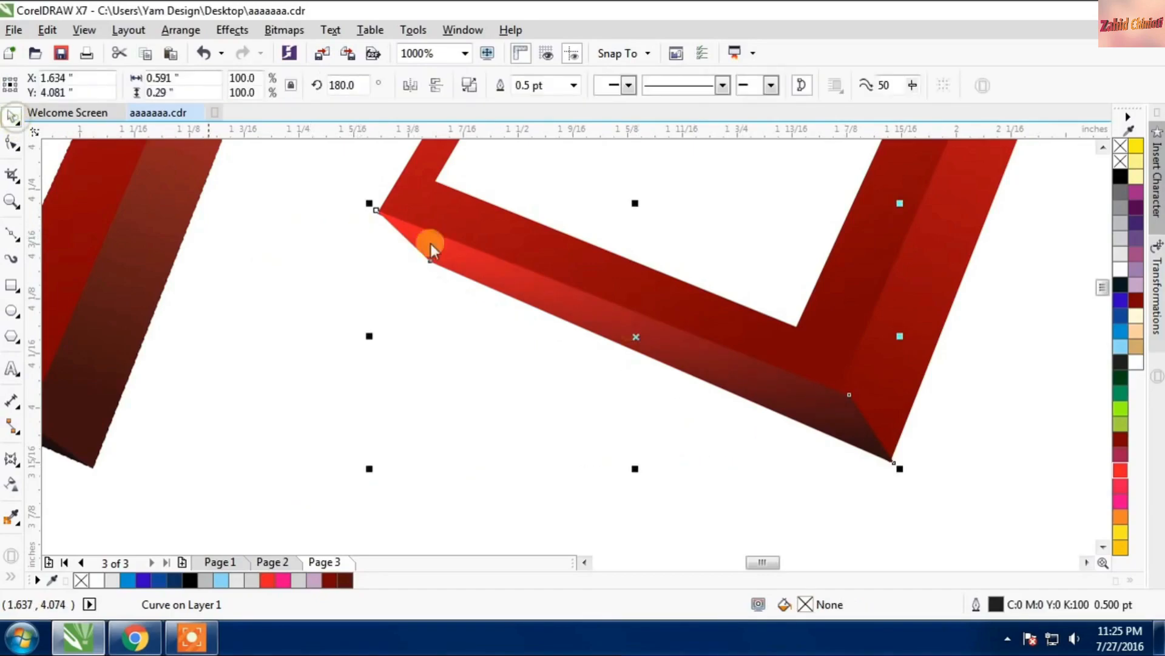
click(12, 145)
scroll(868, 437, up, 2)
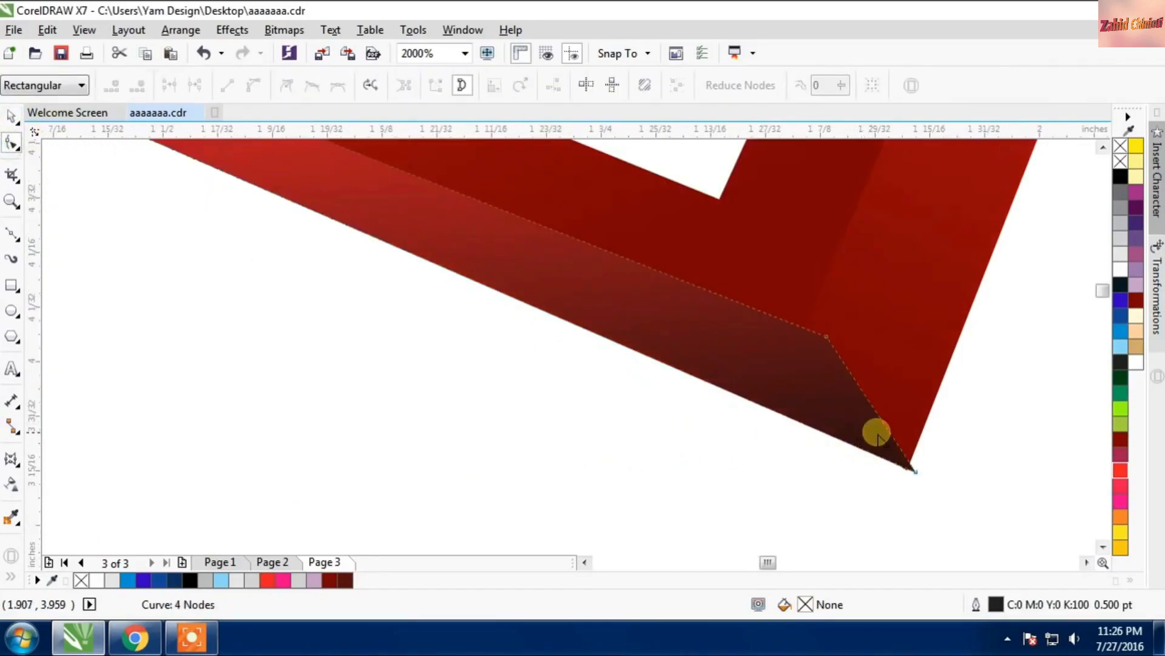
drag(768, 269, 726, 250)
drag(948, 542, 931, 540)
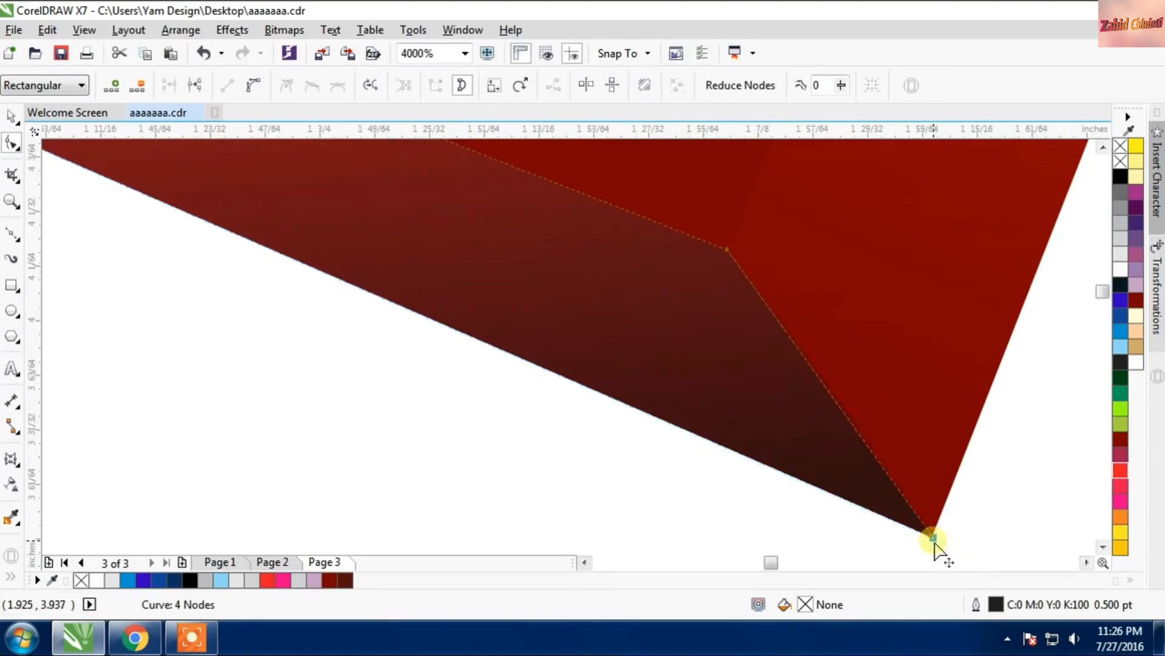
scroll(938, 539, up, 2)
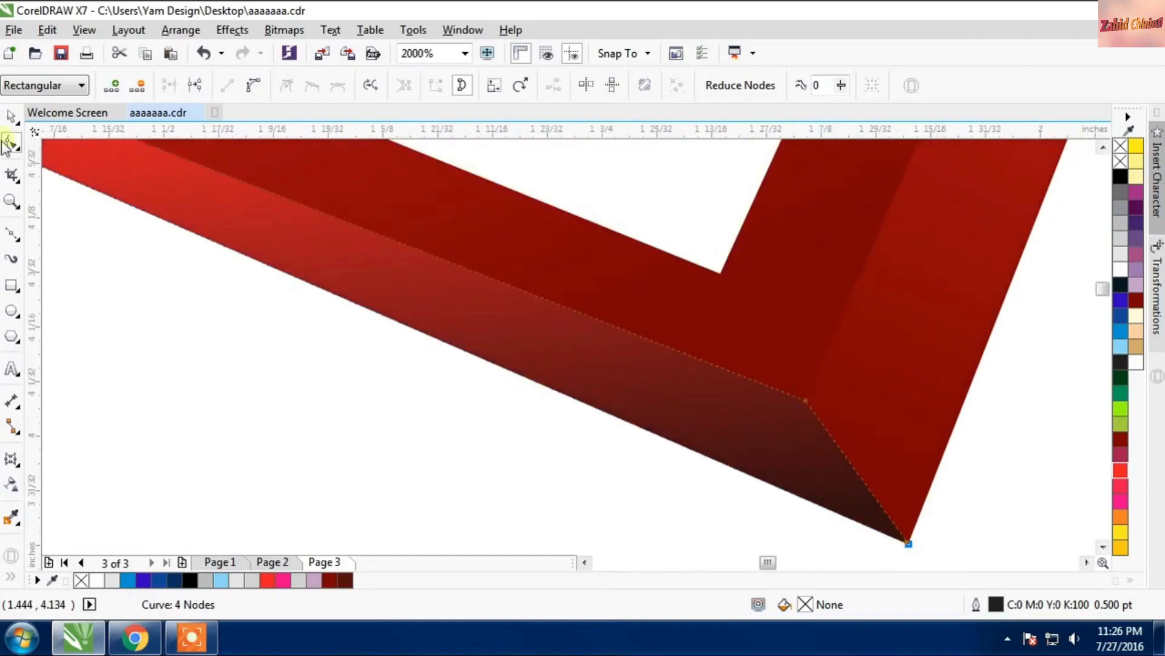
Step: Darken the lower-right colour of the front frame face's gradient fill to a deep brownish red
click(11, 116)
scroll(757, 444, down, 4)
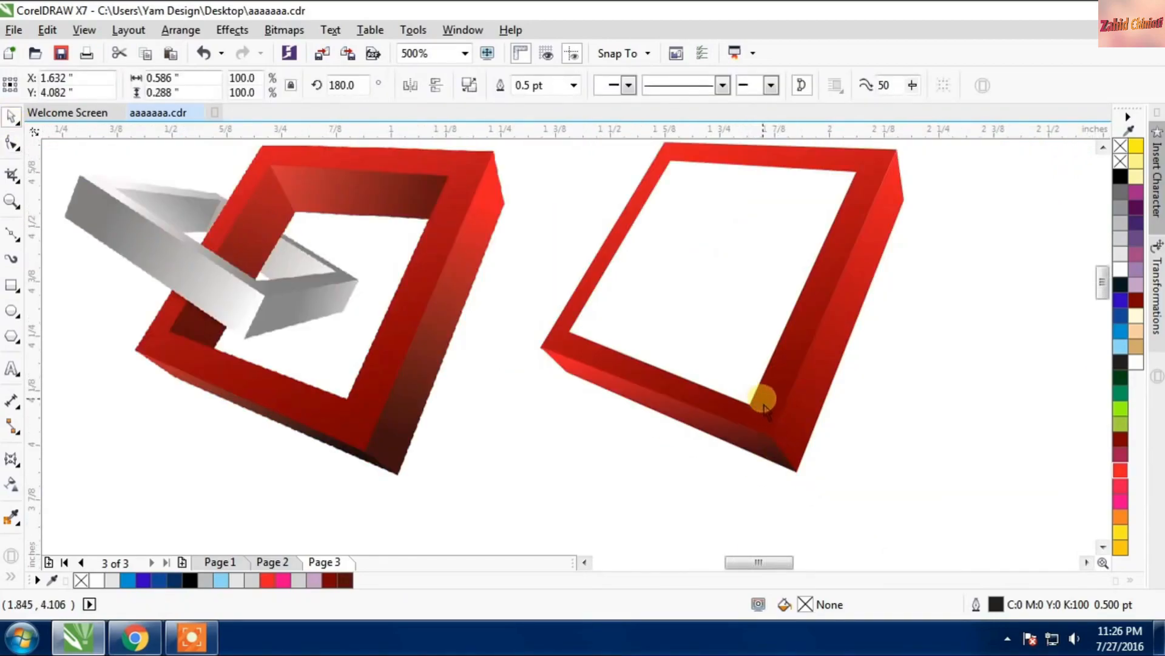
click(769, 404)
scroll(729, 409, down, 2)
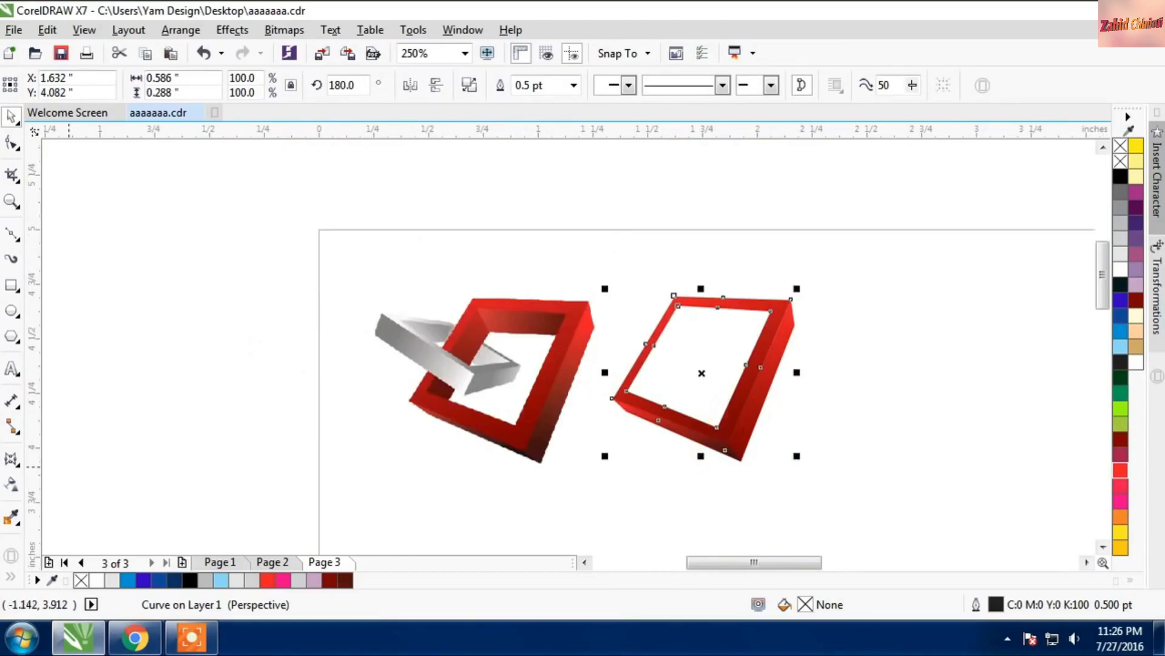
click(13, 573)
click(38, 548)
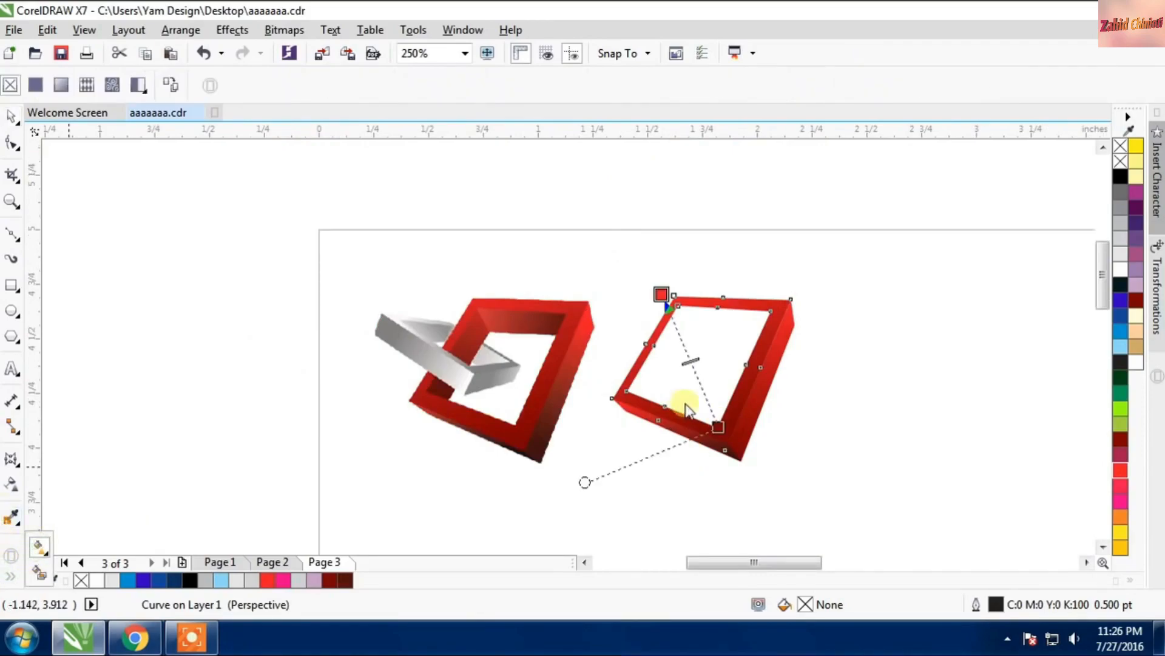
scroll(716, 431, up, 4)
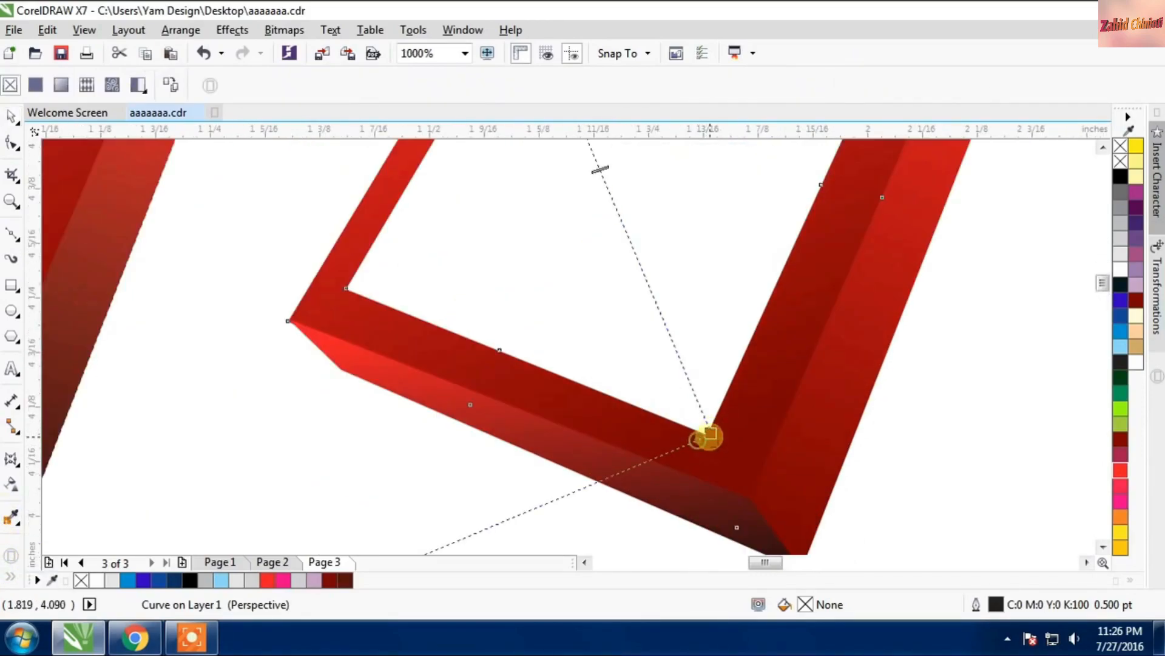
click(710, 432)
click(739, 435)
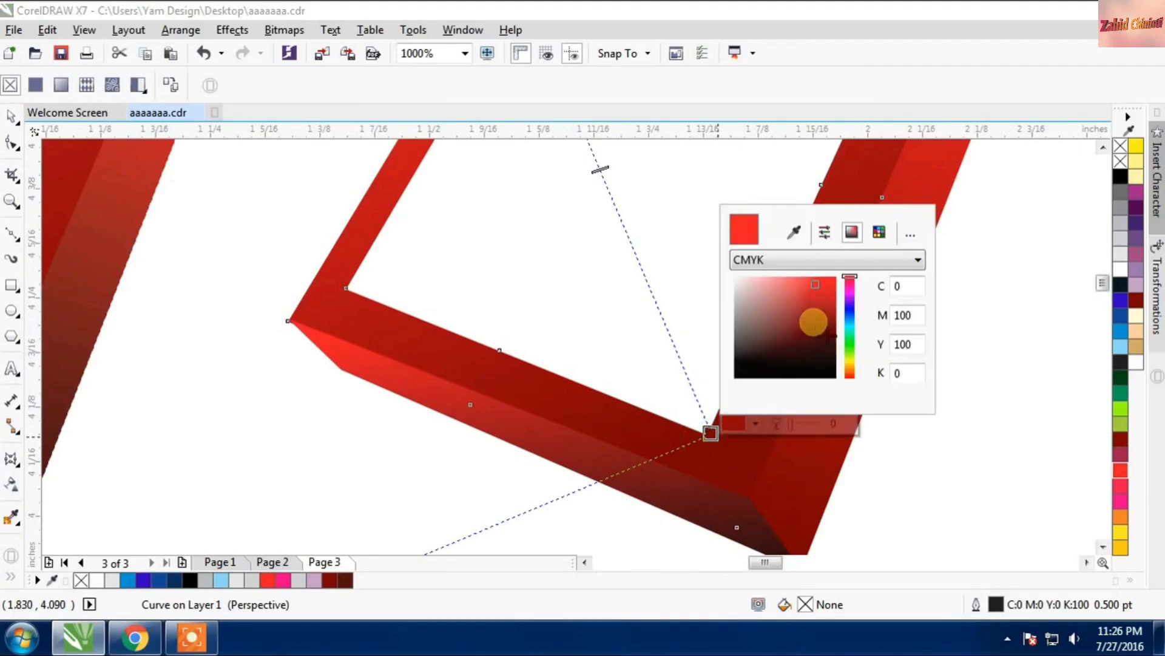
click(815, 322)
click(632, 422)
click(806, 335)
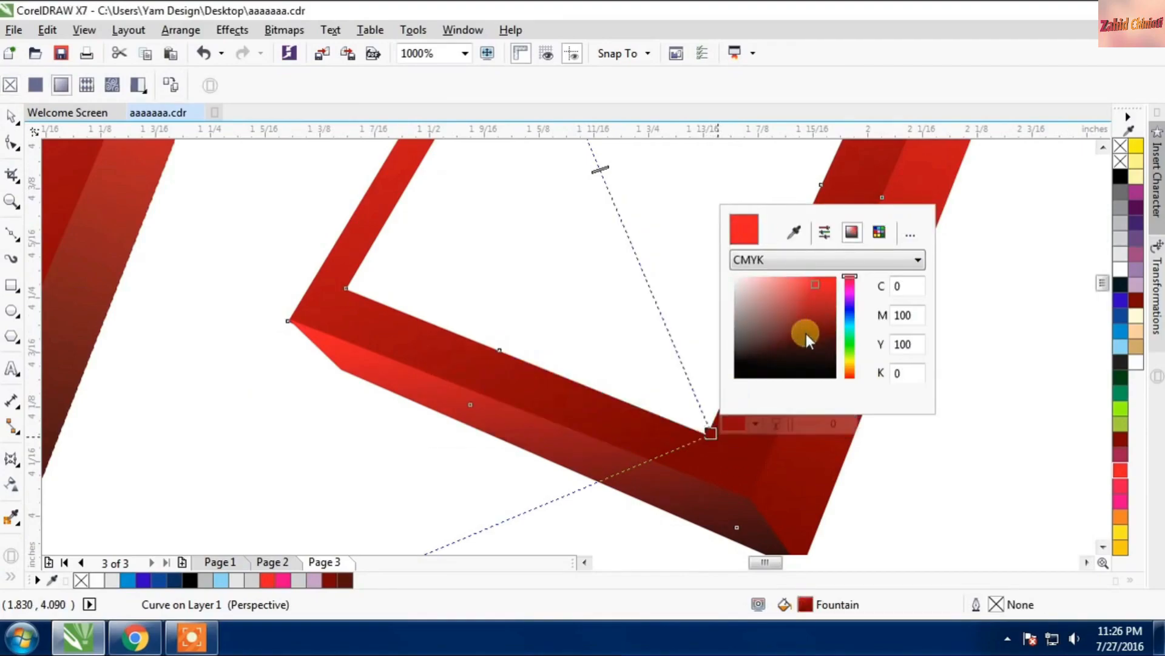
click(800, 300)
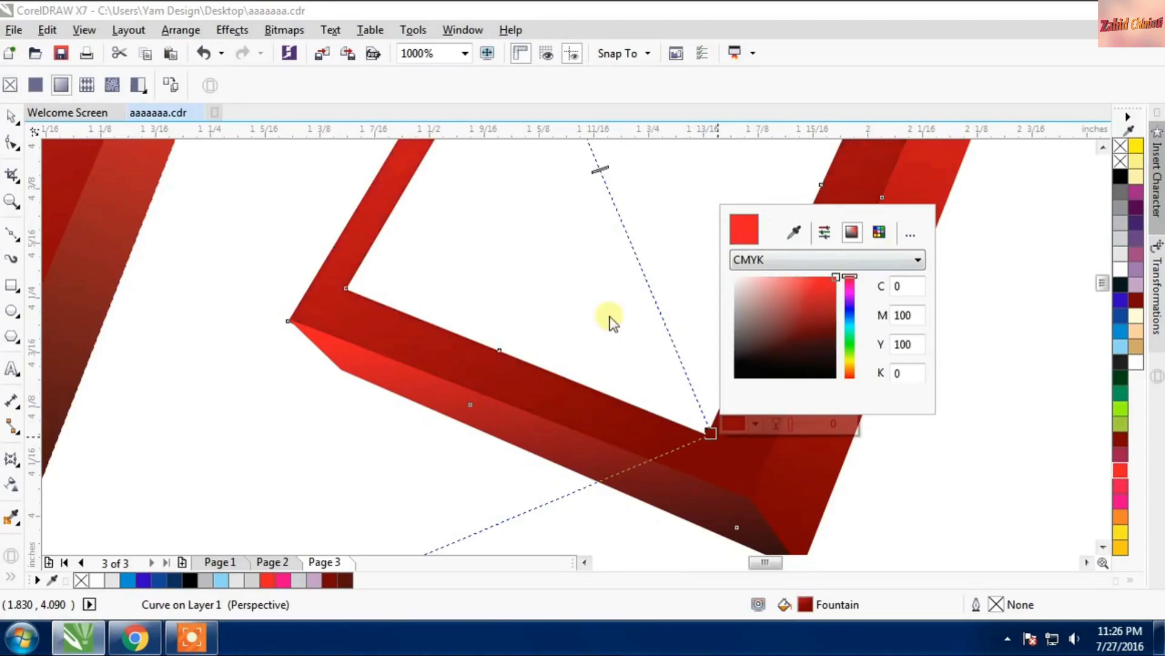
click(711, 433)
click(755, 423)
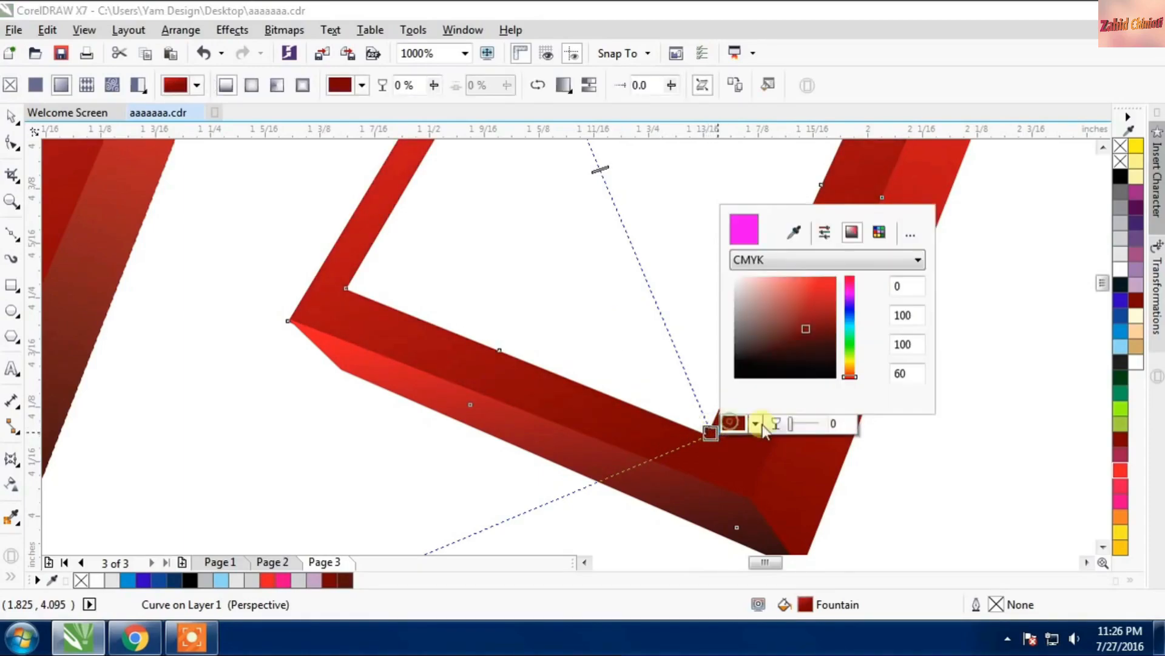
drag(823, 341, 825, 333)
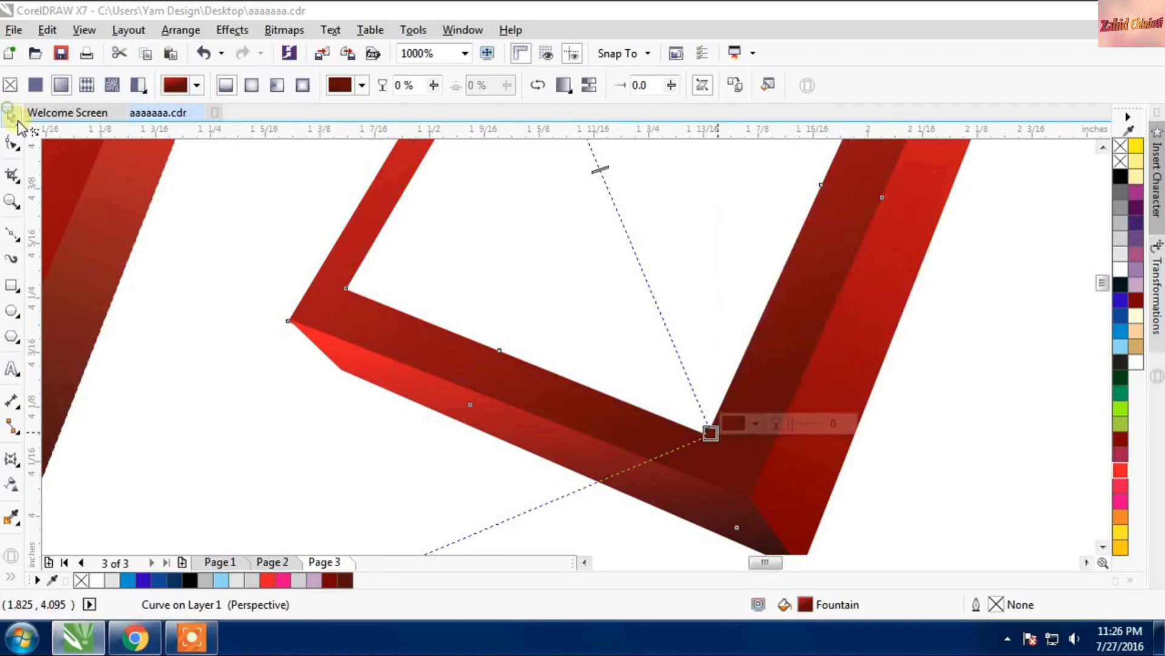
scroll(618, 338, down, 3)
scroll(618, 338, up, 1)
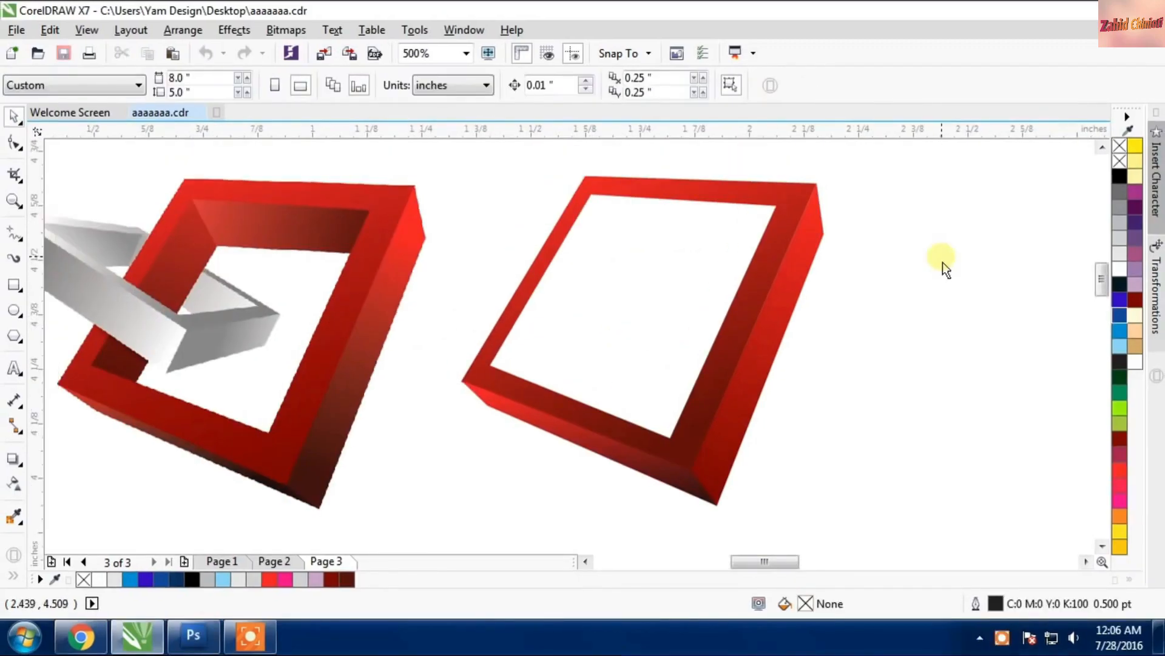
Step: Place a horizontally mirrored copy of the right side face over the frame's opening
click(779, 323)
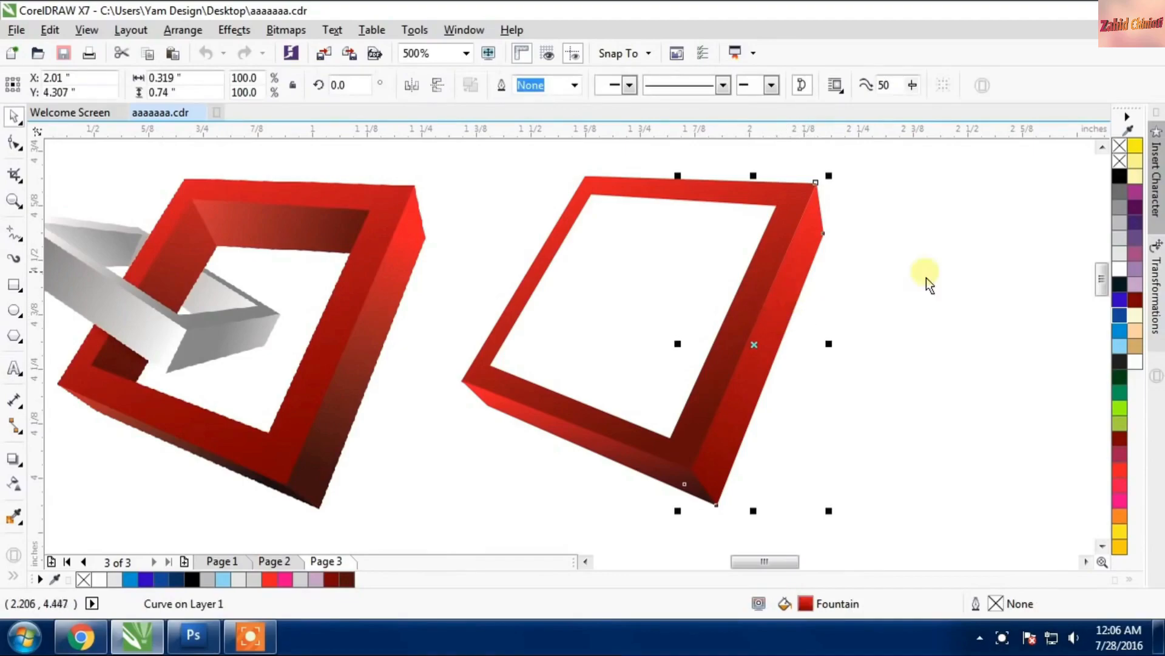
click(801, 265)
drag(799, 277, 868, 273)
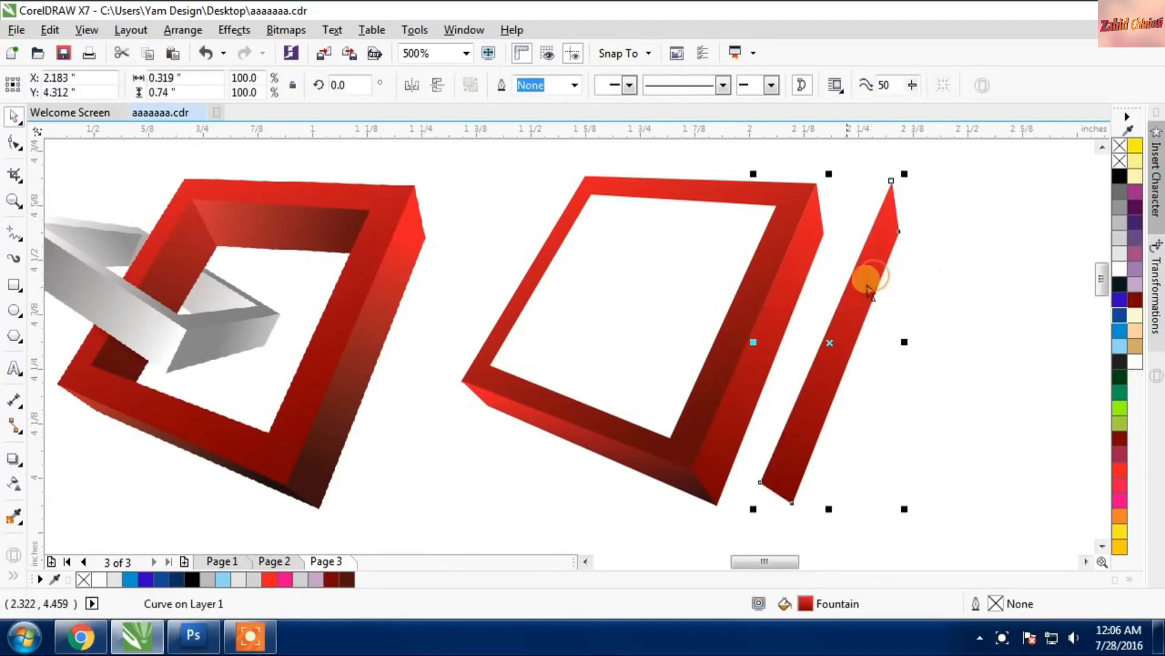
click(411, 85)
drag(821, 362, 590, 264)
Step: Move the mirrored copy's two lower nodes to the opening's upper-right corner, keeping both over the front face
click(14, 144)
drag(690, 341, 614, 438)
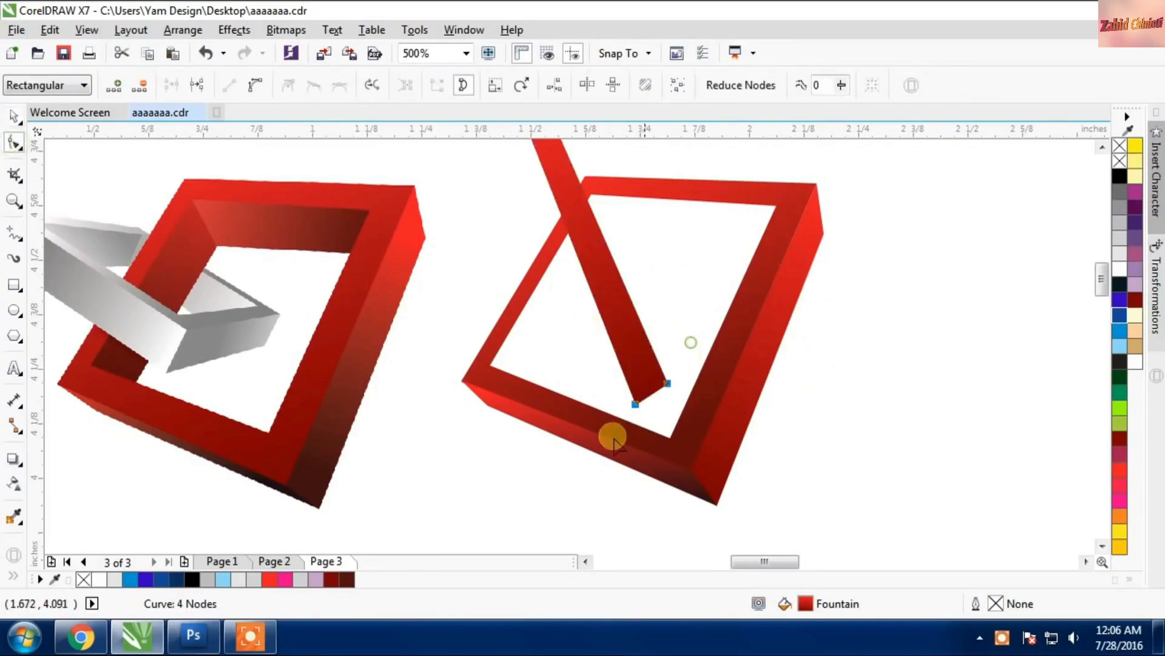
drag(667, 383, 782, 207)
scroll(780, 219, down, 2)
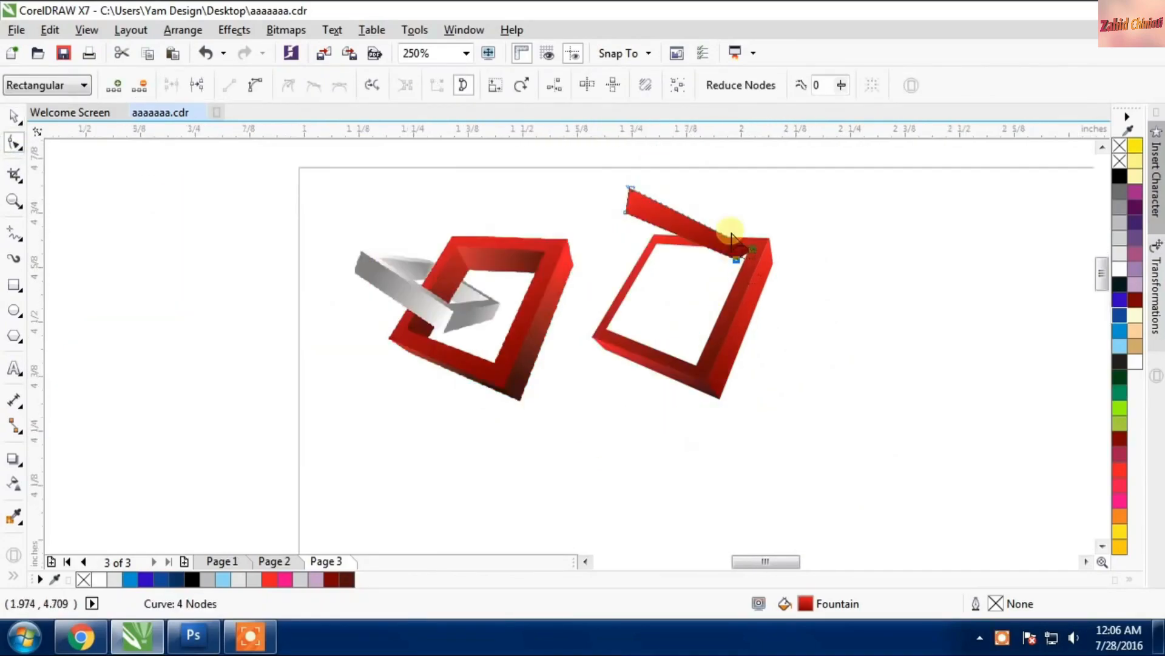
scroll(731, 229, up, 4)
drag(756, 346, 807, 350)
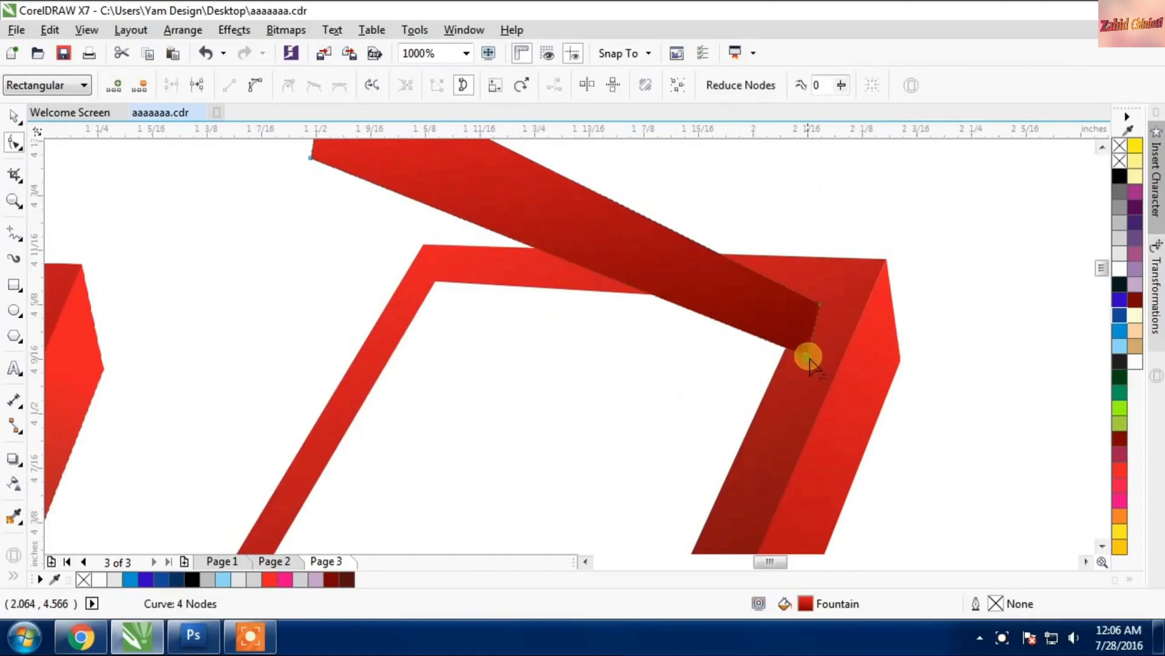
Step: Move the copy's other two nodes to the opening's upper-left corner and send the shape one level back behind the front face
scroll(789, 349, down, 1)
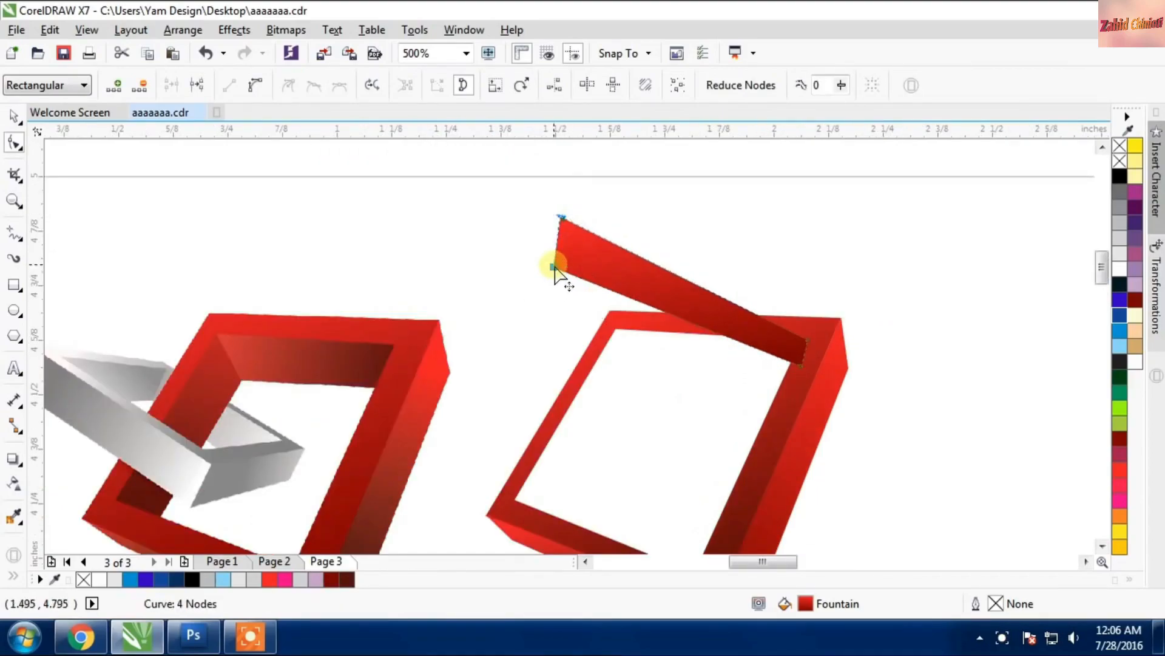
drag(554, 267, 610, 373)
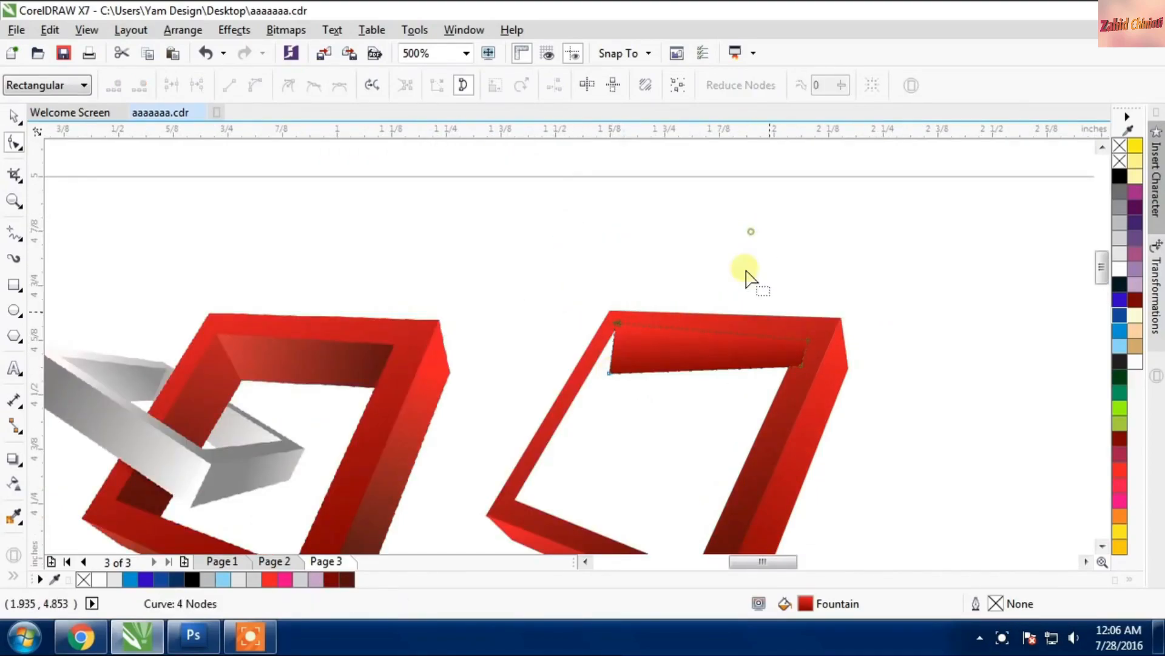
click(769, 355)
click(12, 118)
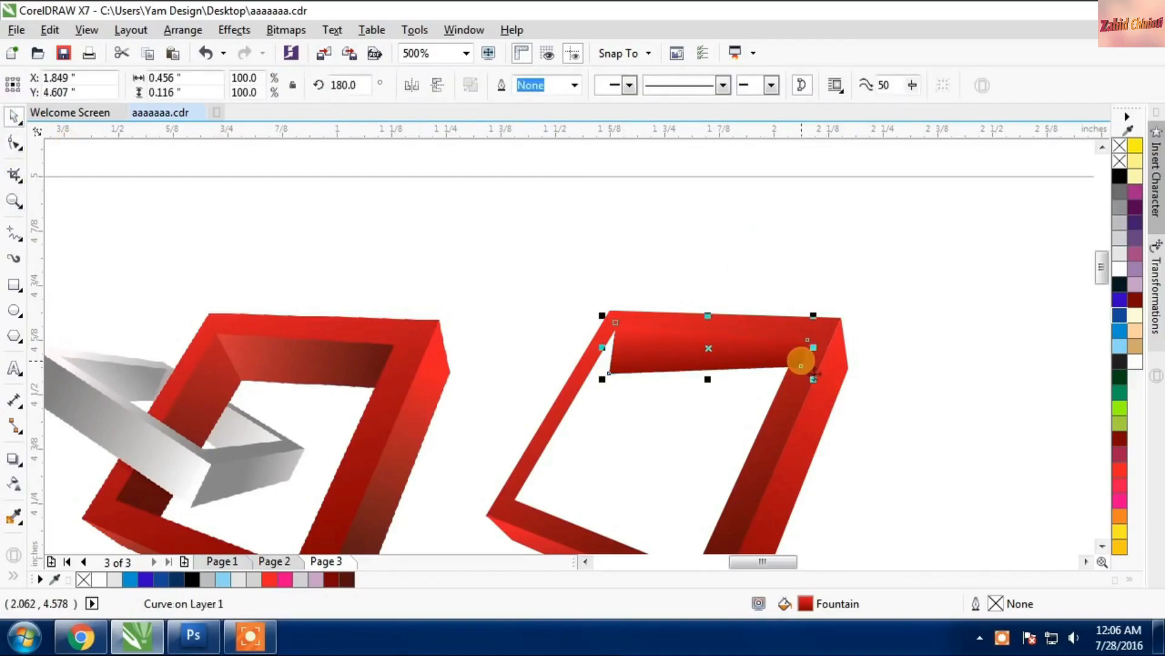
key(ctrl+Page_Down)
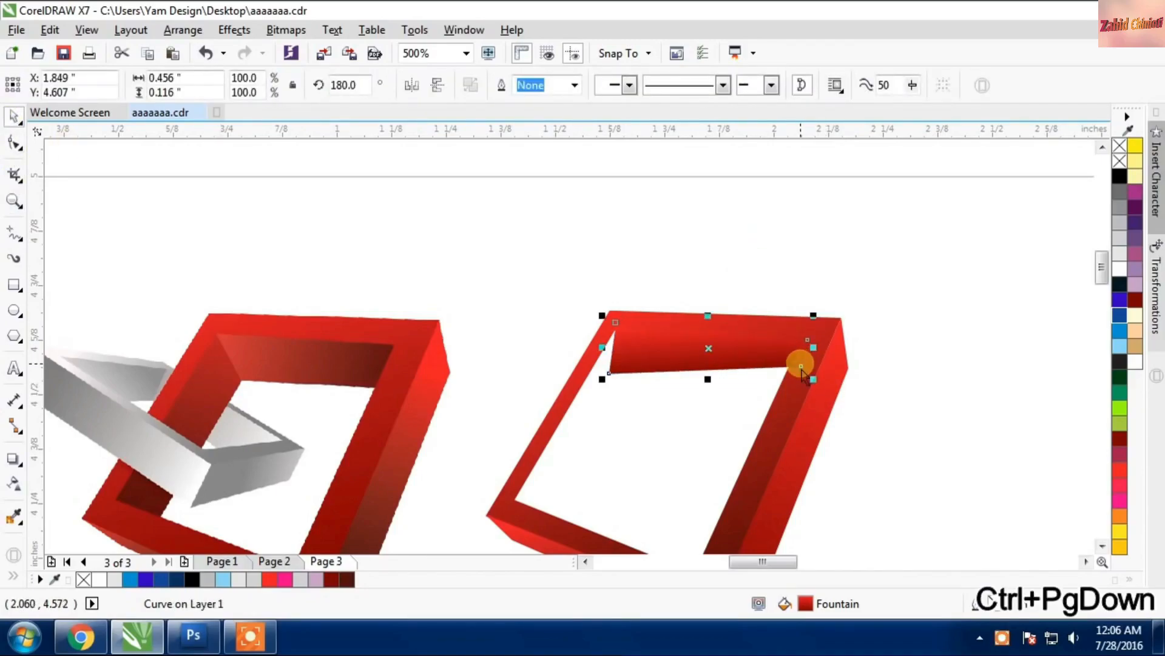
Step: Pull the inner top face's lower-left node inward and up to slant its left end and level its lower edge
scroll(768, 376, up, 3)
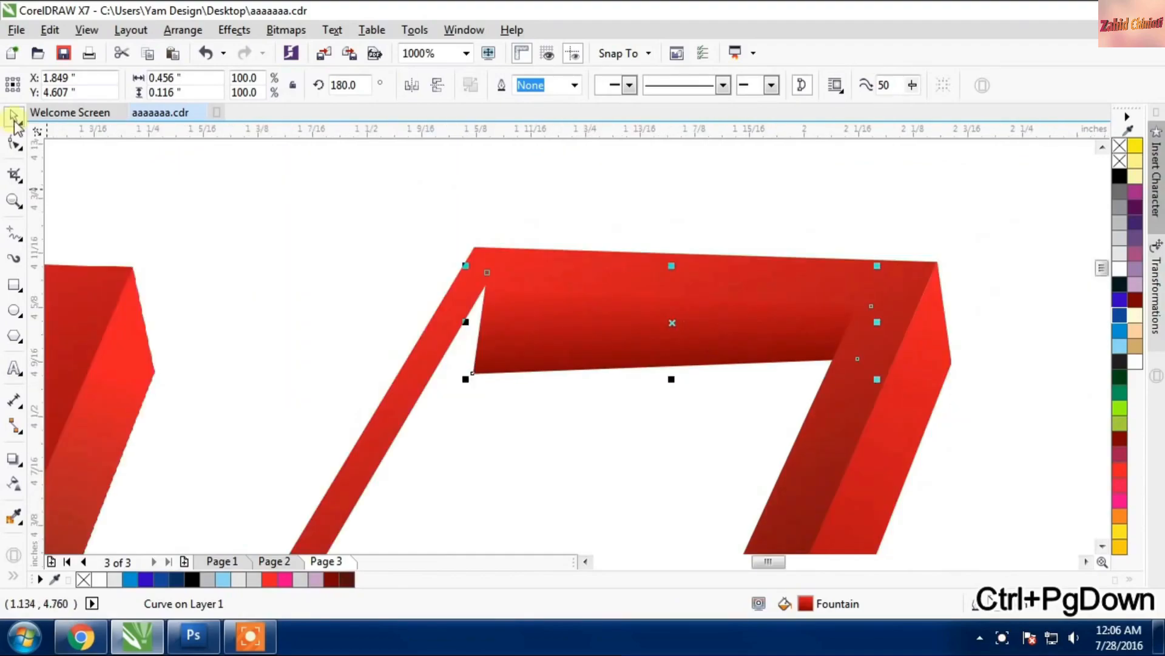
click(14, 142)
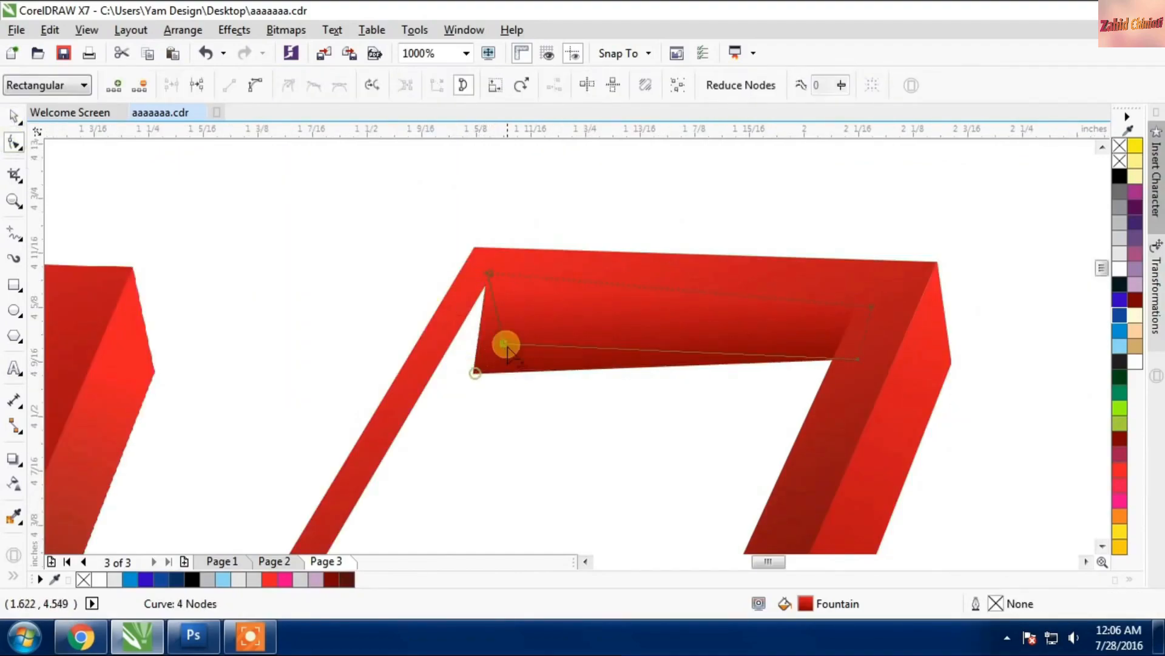
drag(507, 349, 530, 334)
scroll(512, 319, down, 2)
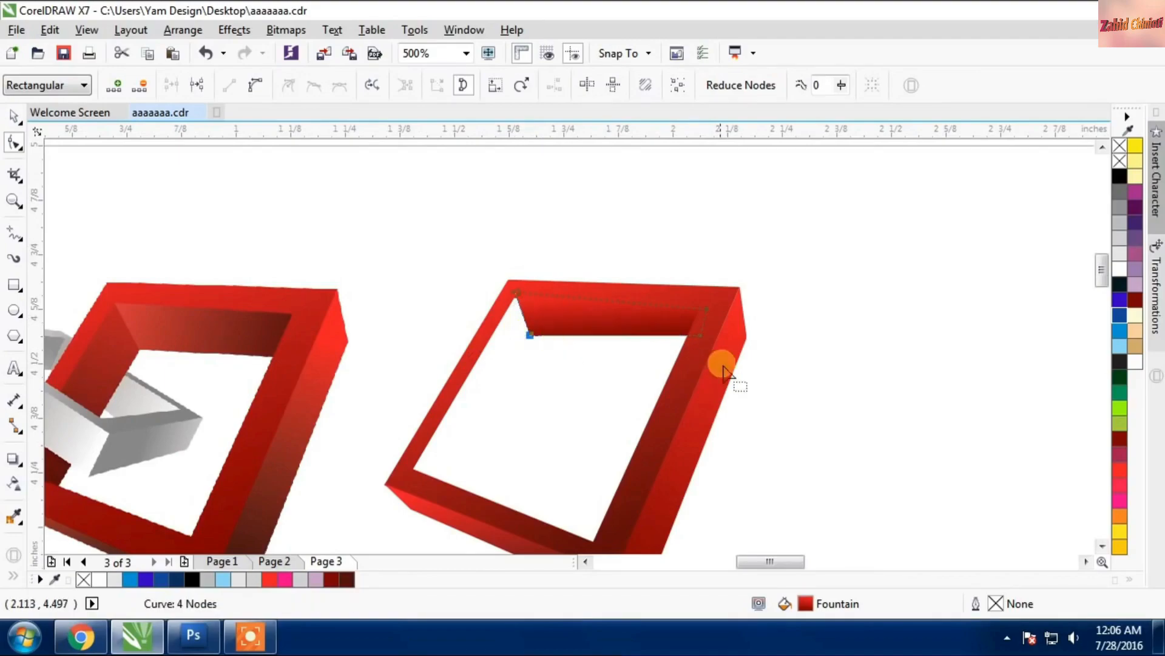
Step: Lower the inner top face's lower-right node so its bottom edge slopes down toward the right side
drag(701, 335, 702, 352)
click(15, 115)
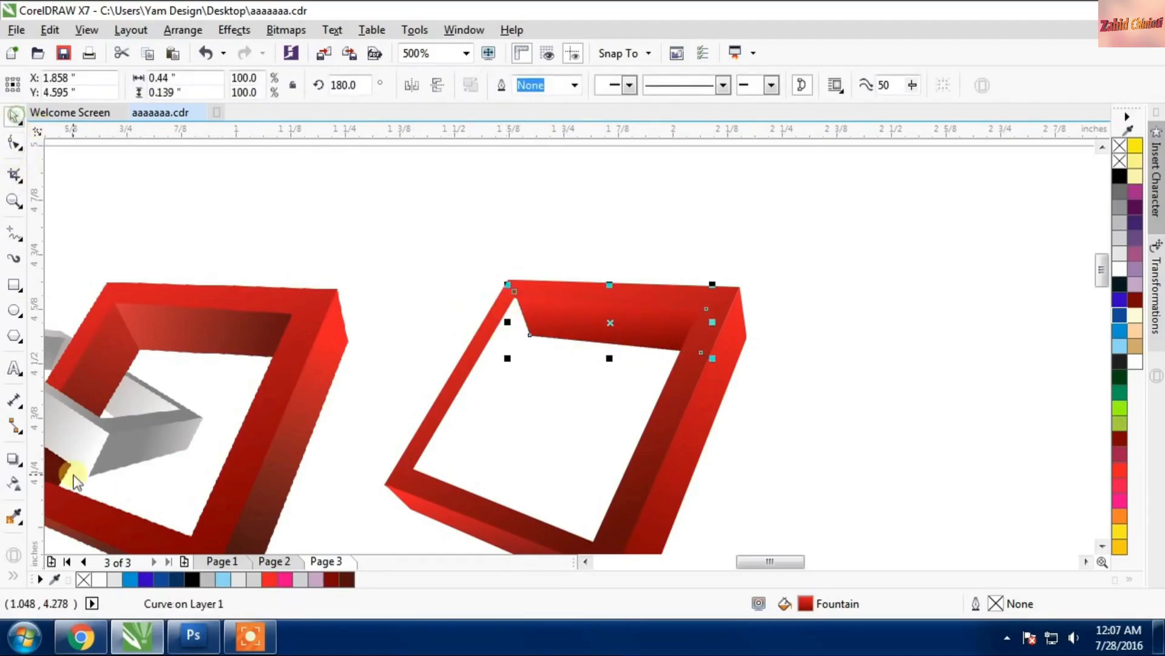
double_click(806, 604)
drag(600, 153, 707, 199)
click(995, 513)
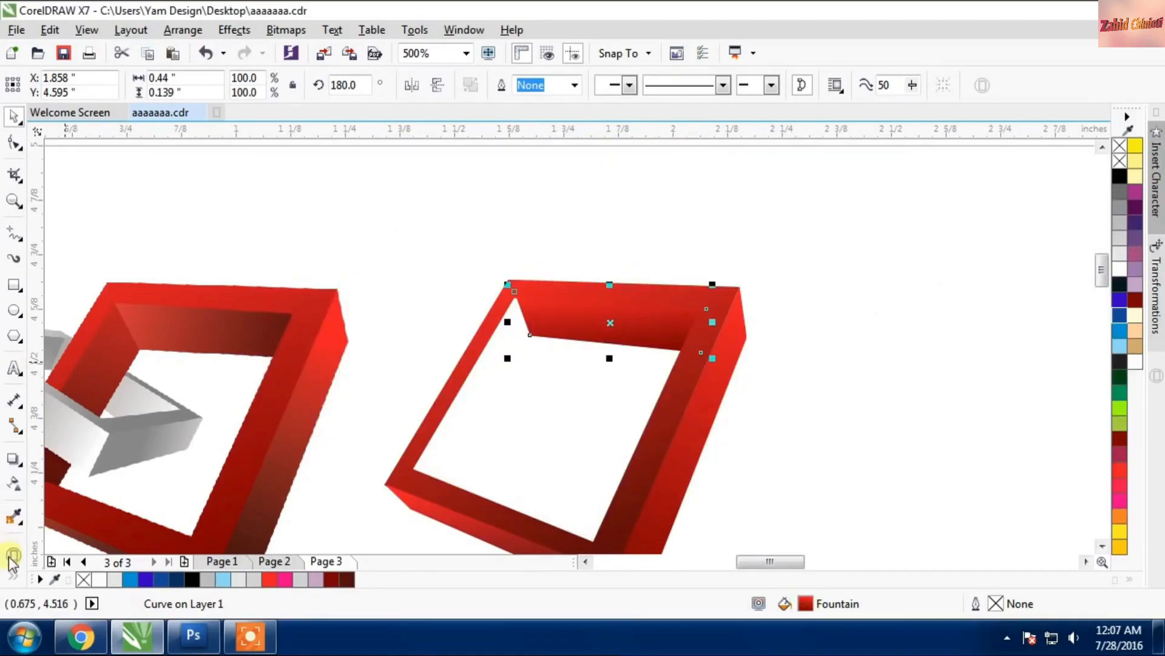
Step: Realign the inner top face's gradient to run from bright red at its left end to dark red at its right end
click(13, 577)
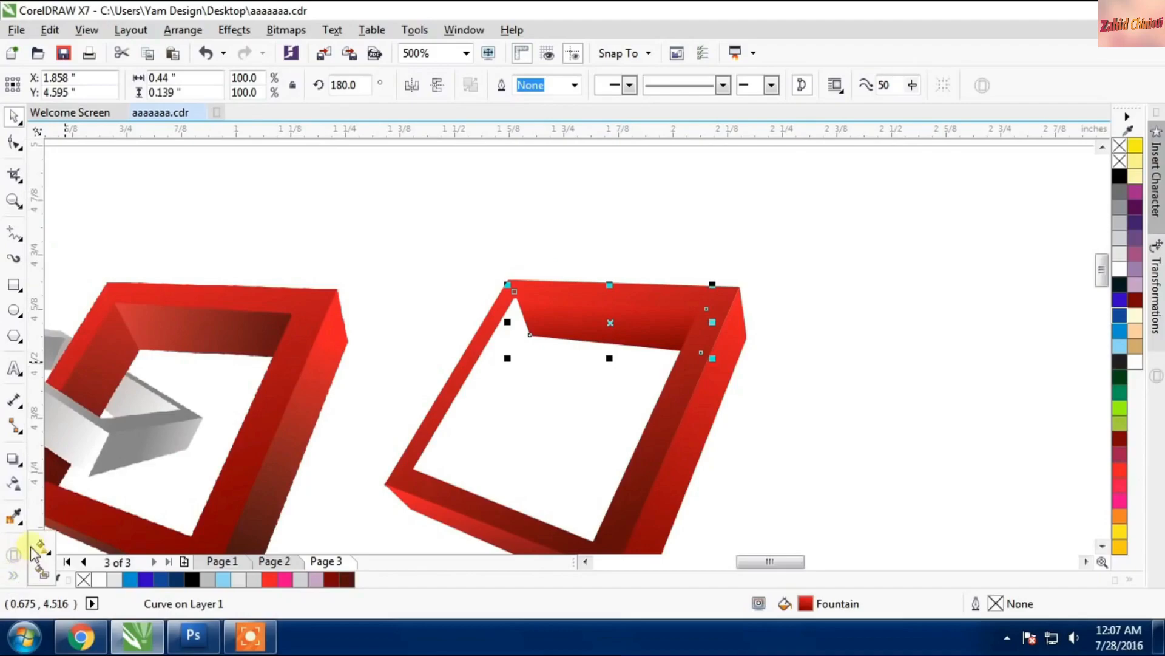
click(42, 546)
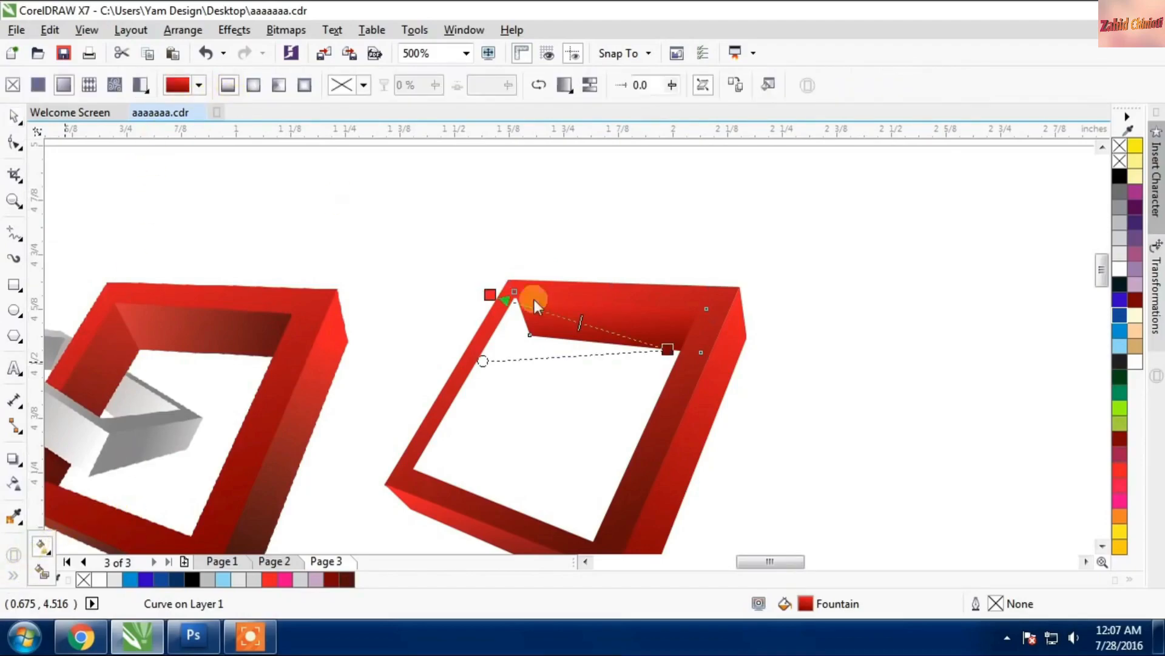
drag(669, 349, 684, 338)
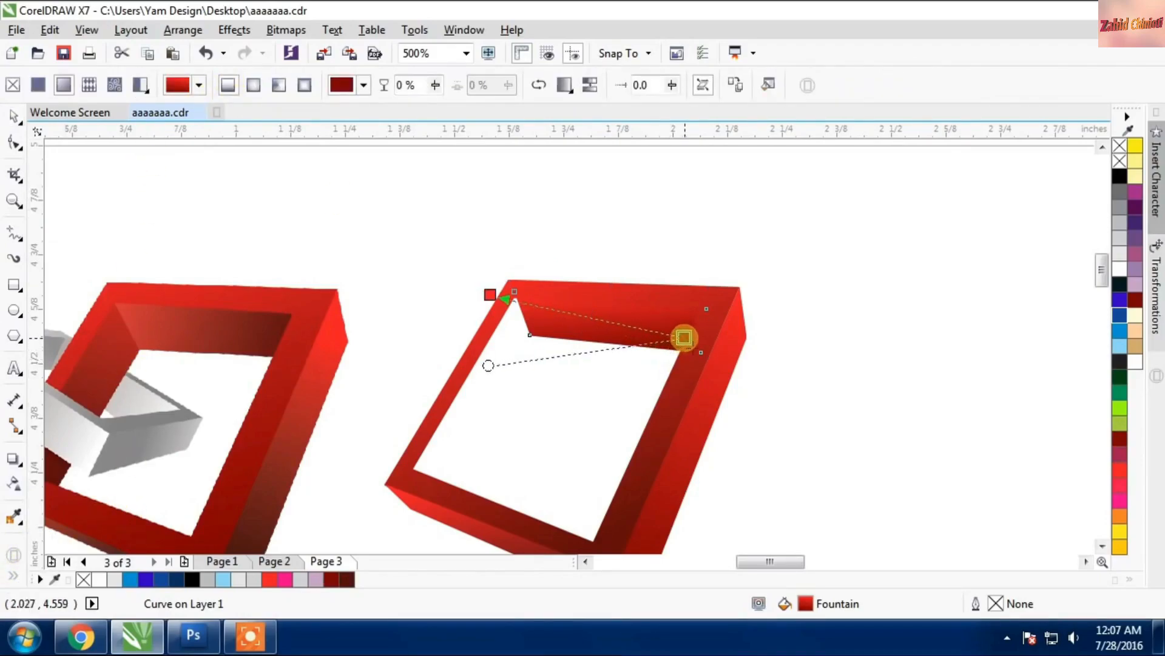
drag(485, 369, 681, 398)
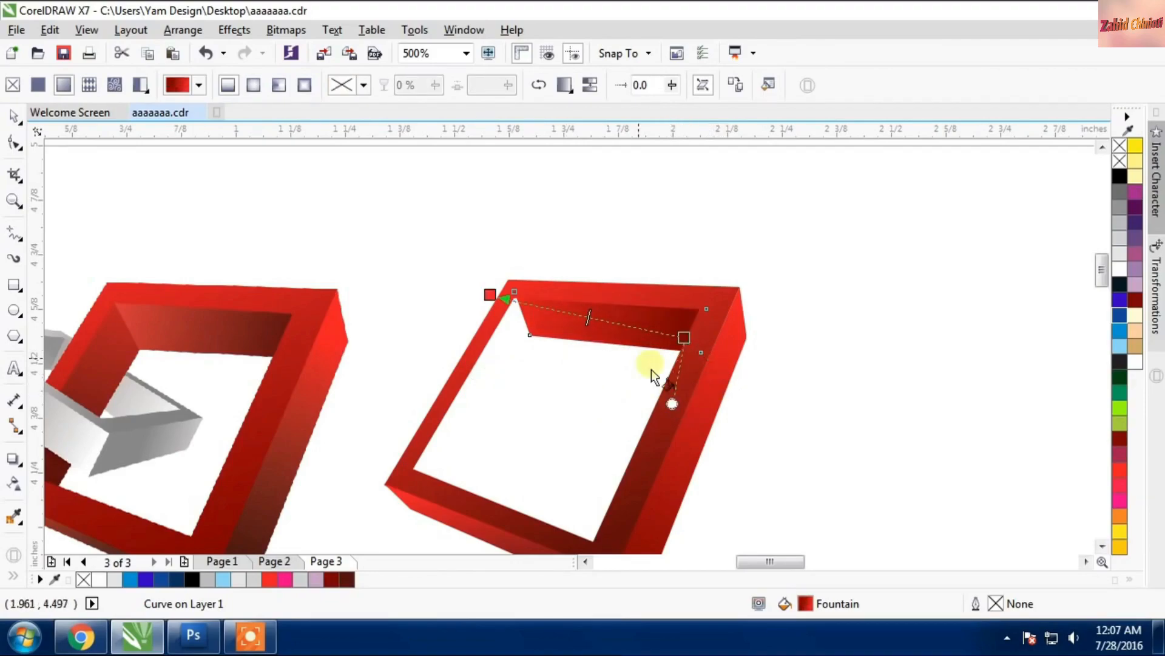
drag(489, 295, 547, 323)
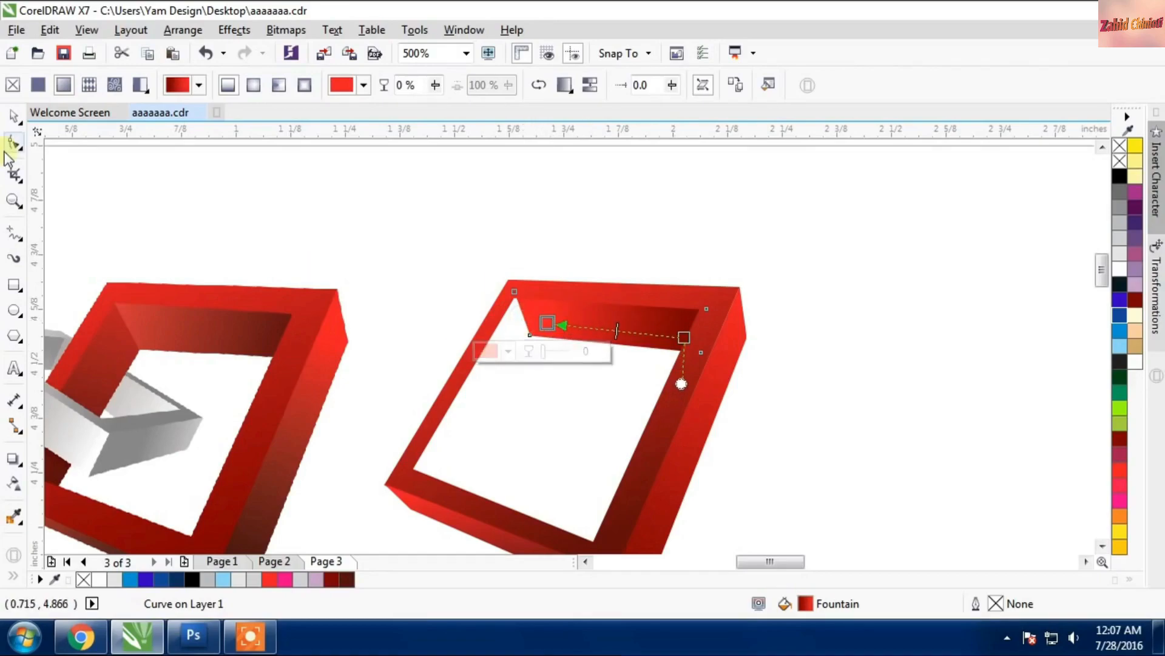
click(15, 125)
click(750, 295)
Step: Shift the inner top face's upper-left node slightly outward behind the frame's front face
click(607, 323)
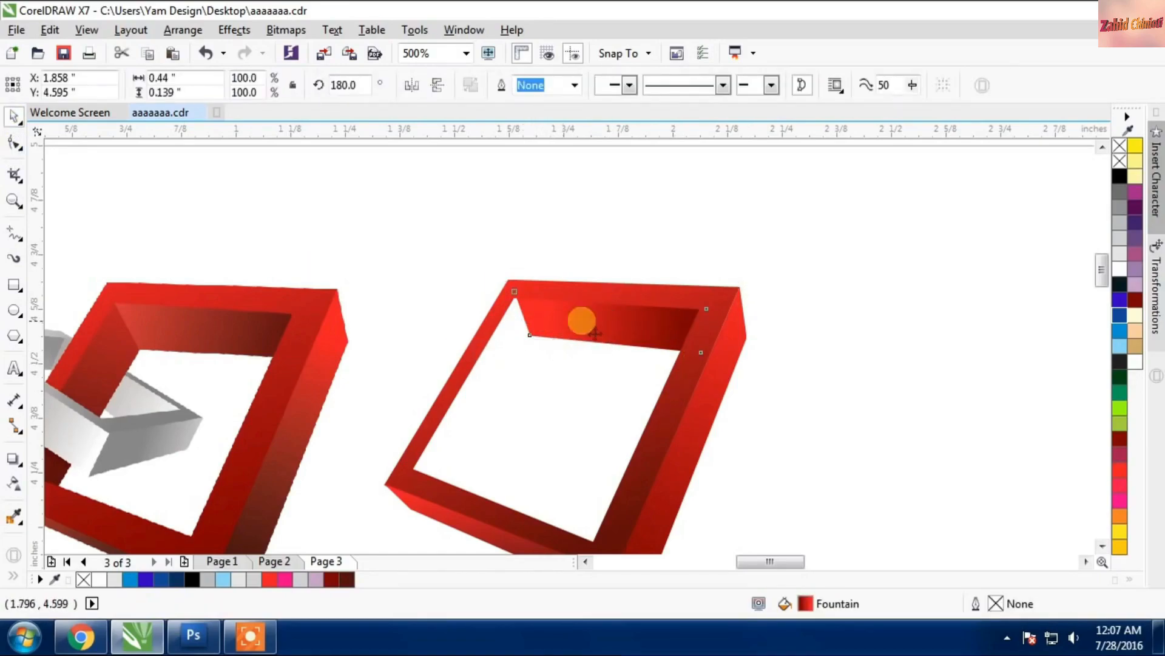
click(15, 147)
scroll(528, 304, up, 2)
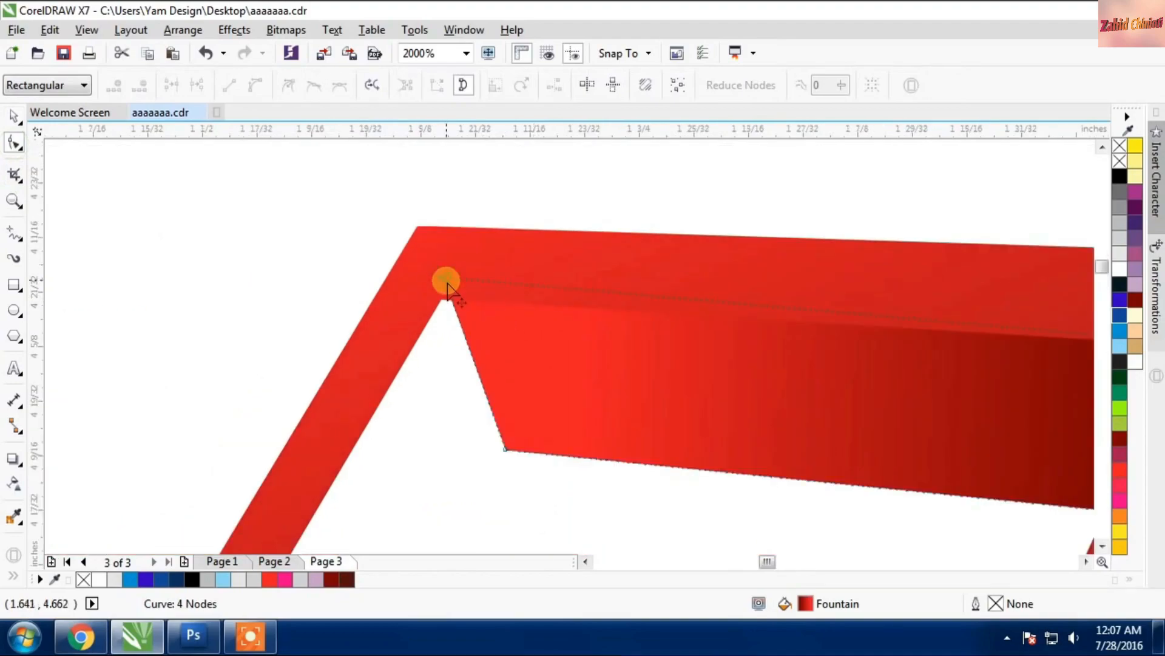
drag(447, 283, 436, 280)
scroll(534, 287, down, 2)
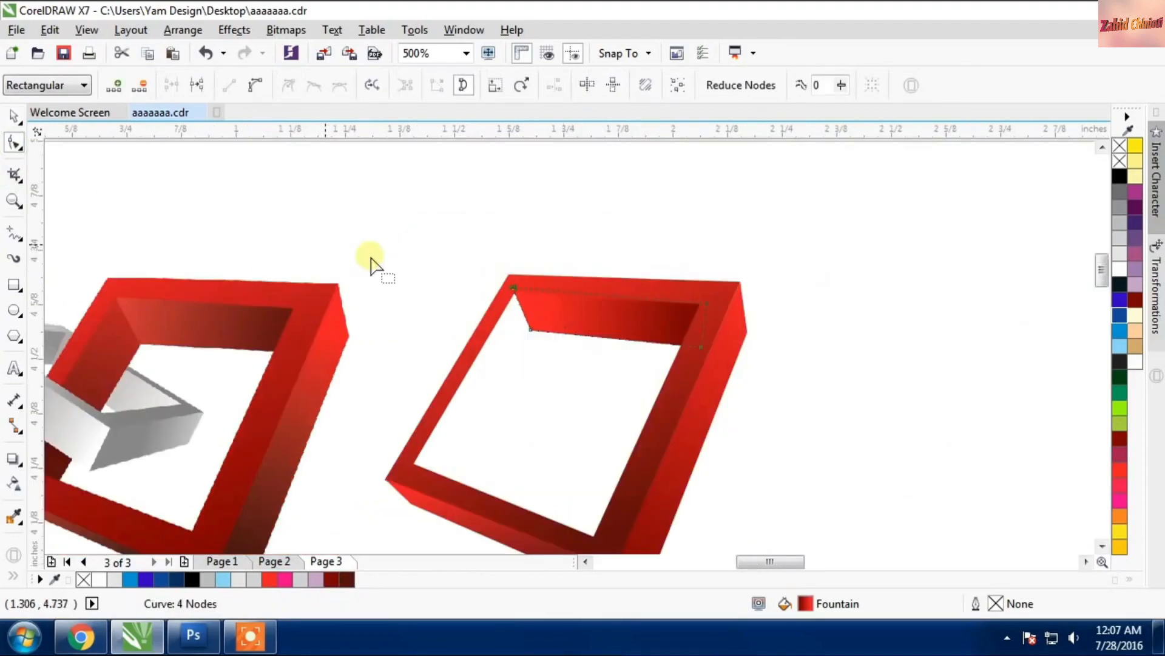
Step: Stretch the inner top face slightly downward and raise its upper-right node back behind the front face
click(15, 115)
click(655, 313)
drag(609, 353, 609, 362)
click(15, 144)
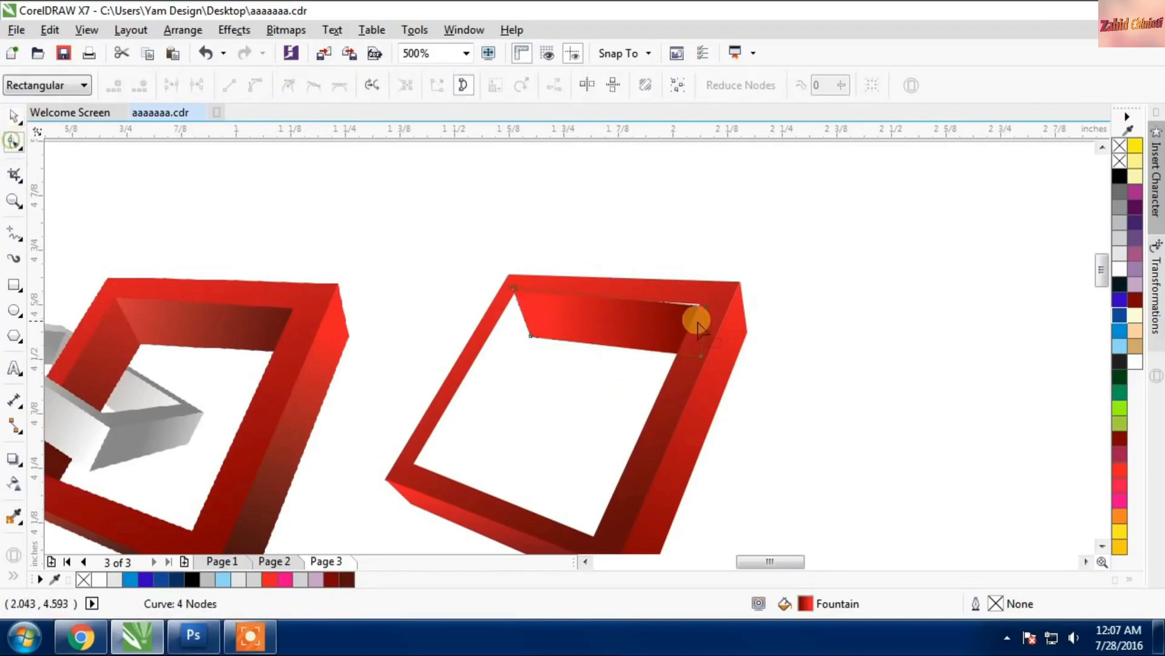
click(706, 304)
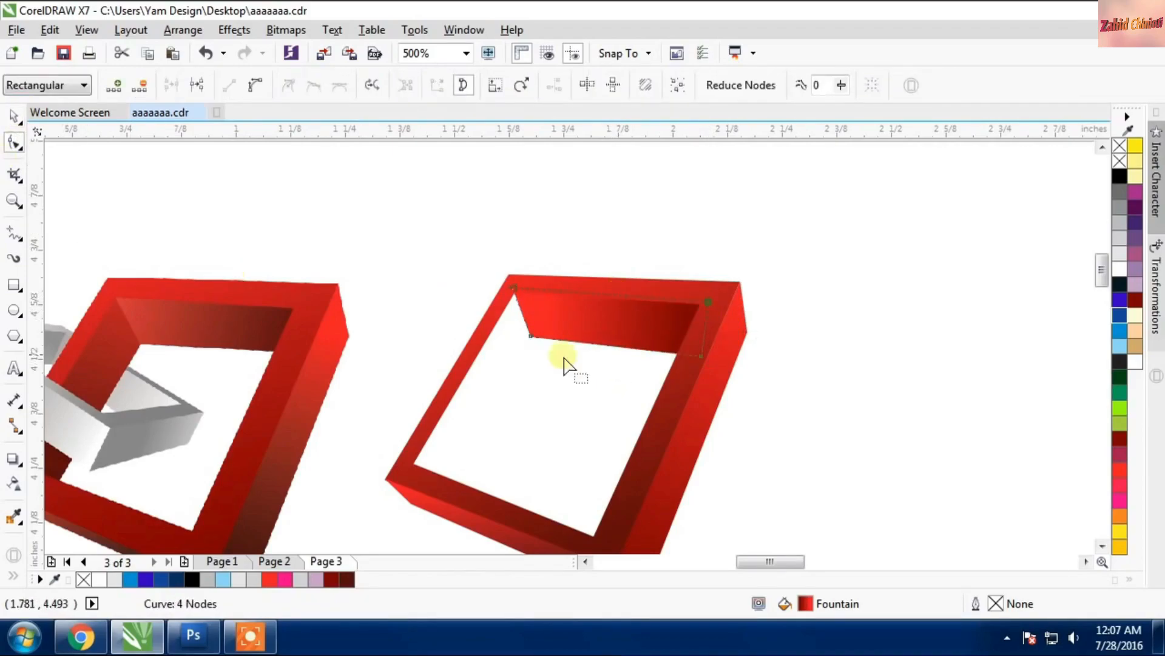
Step: Move the inner top face's lower-left node slightly down and inward
drag(533, 337, 536, 341)
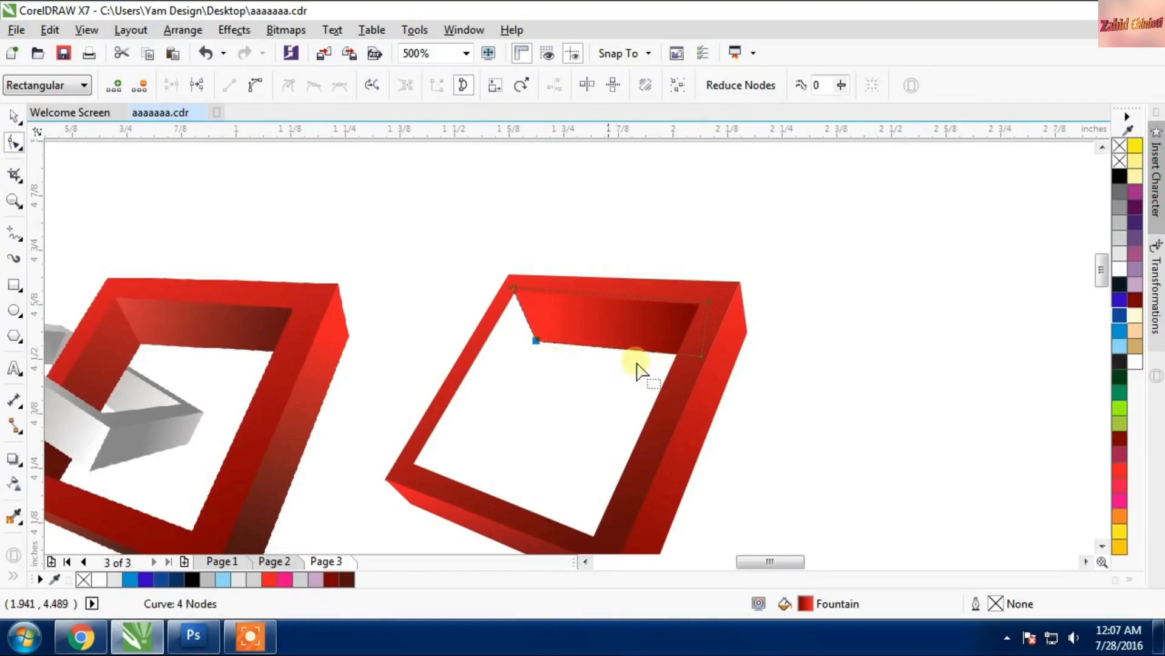
click(19, 121)
click(15, 117)
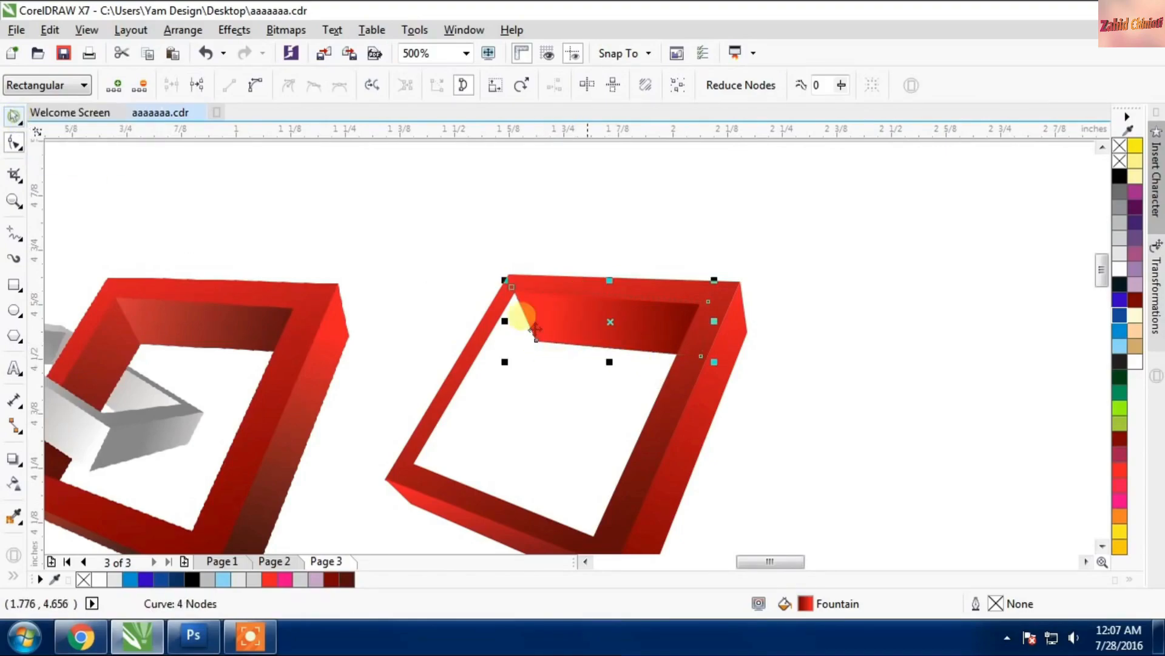
Step: Place a copy of the inner top face in the opening and mirror it both vertically and horizontally
scroll(574, 347, up, 1)
drag(645, 301, 607, 395)
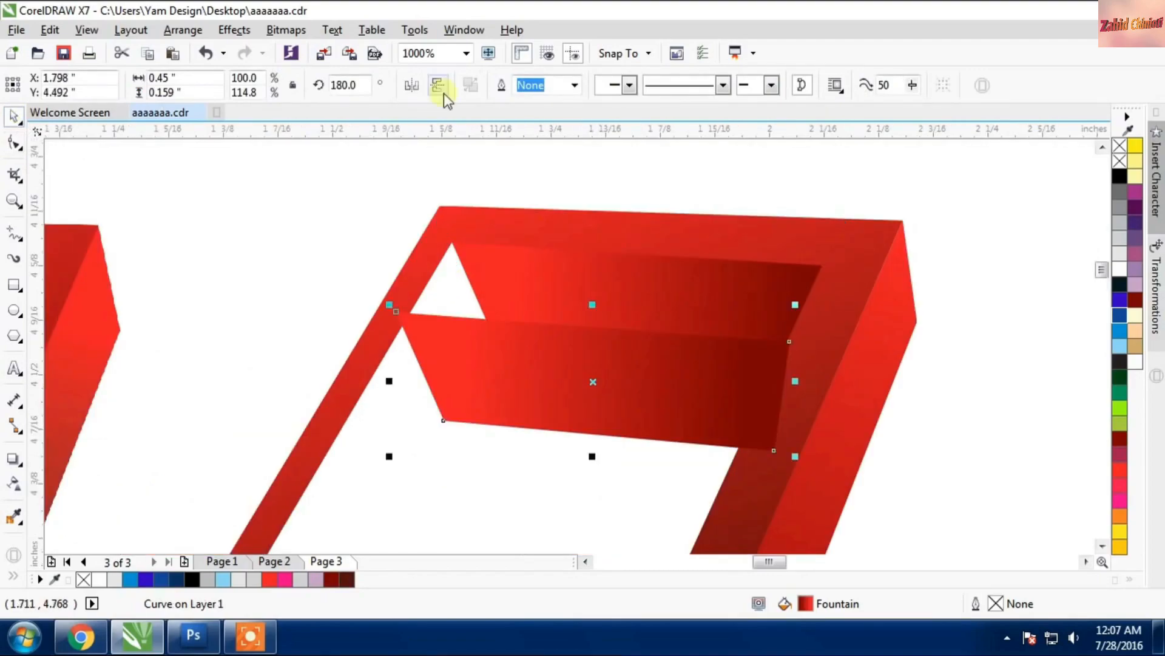
key(ctrl+z)
scroll(574, 154, down, 1)
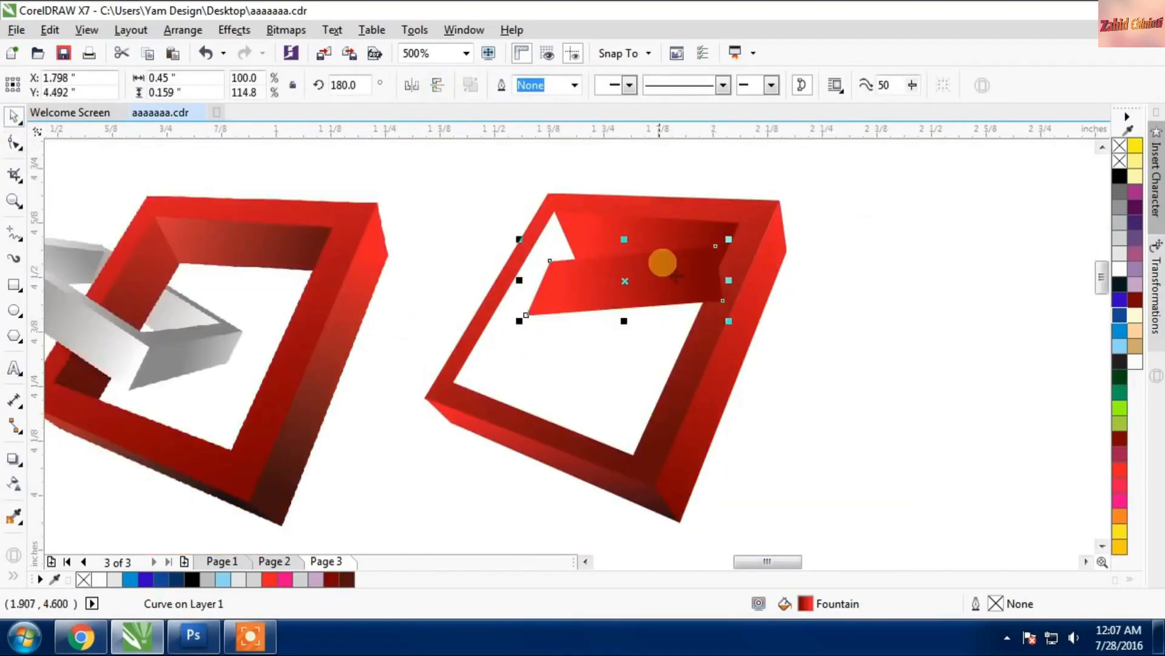
click(439, 88)
drag(617, 296, 576, 346)
Step: Rotate the mirrored copy about 65 degrees and place it along the opening's left side, one level back behind the front face
click(593, 333)
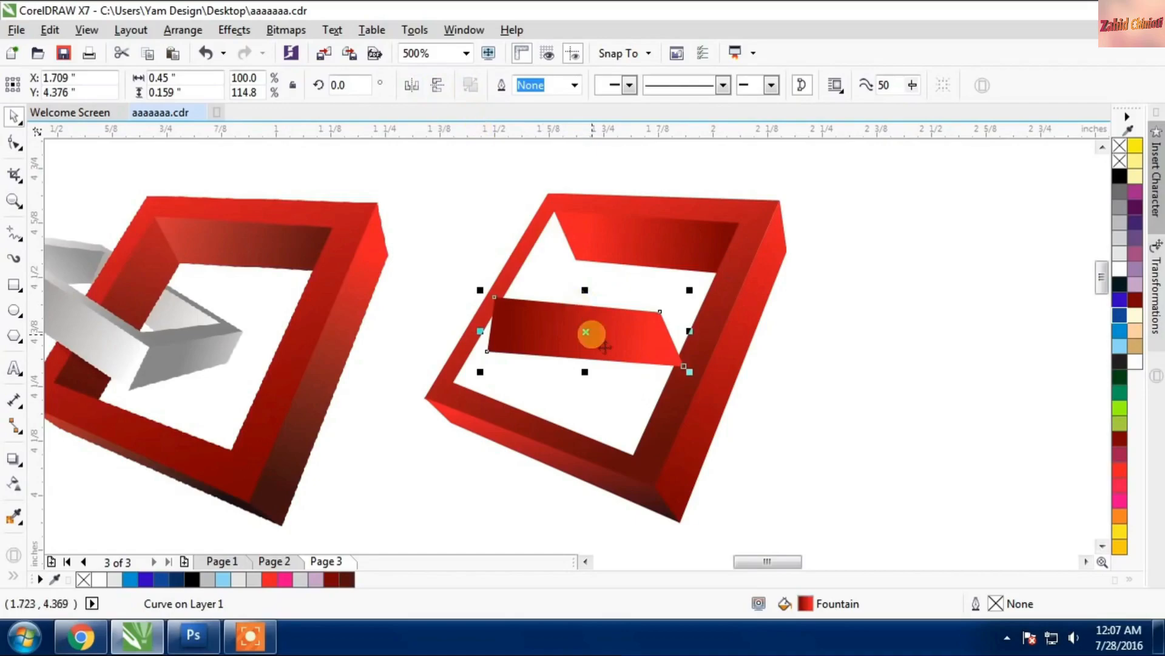
drag(691, 374, 680, 243)
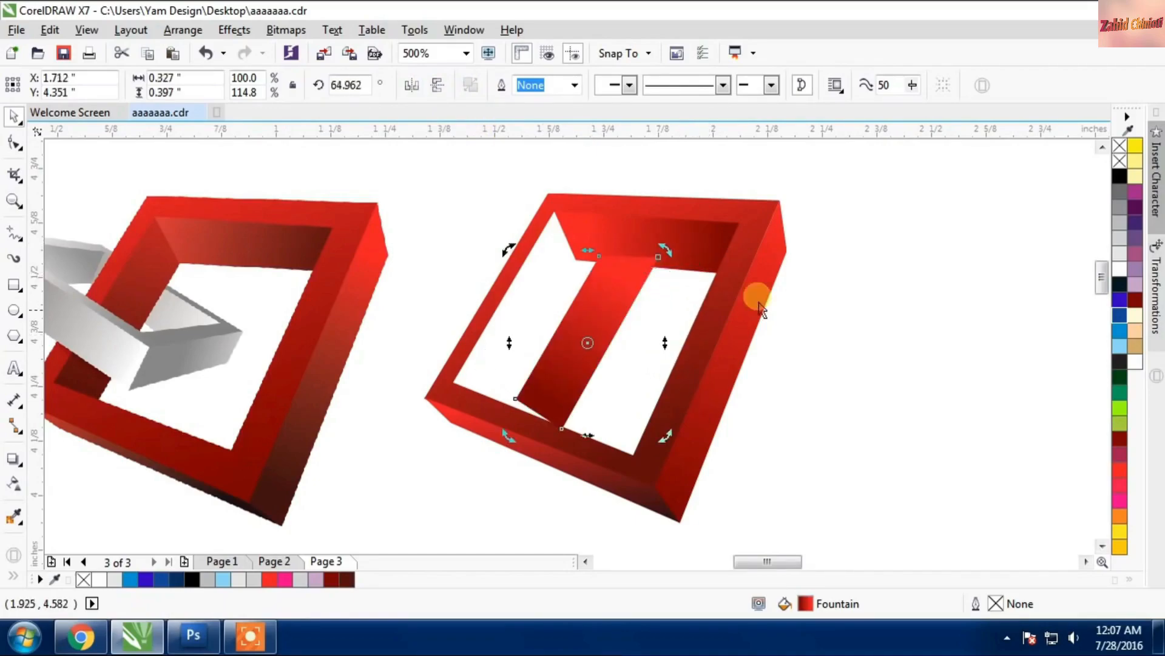
click(819, 328)
drag(601, 354, 541, 338)
key(ctrl+Page_Down)
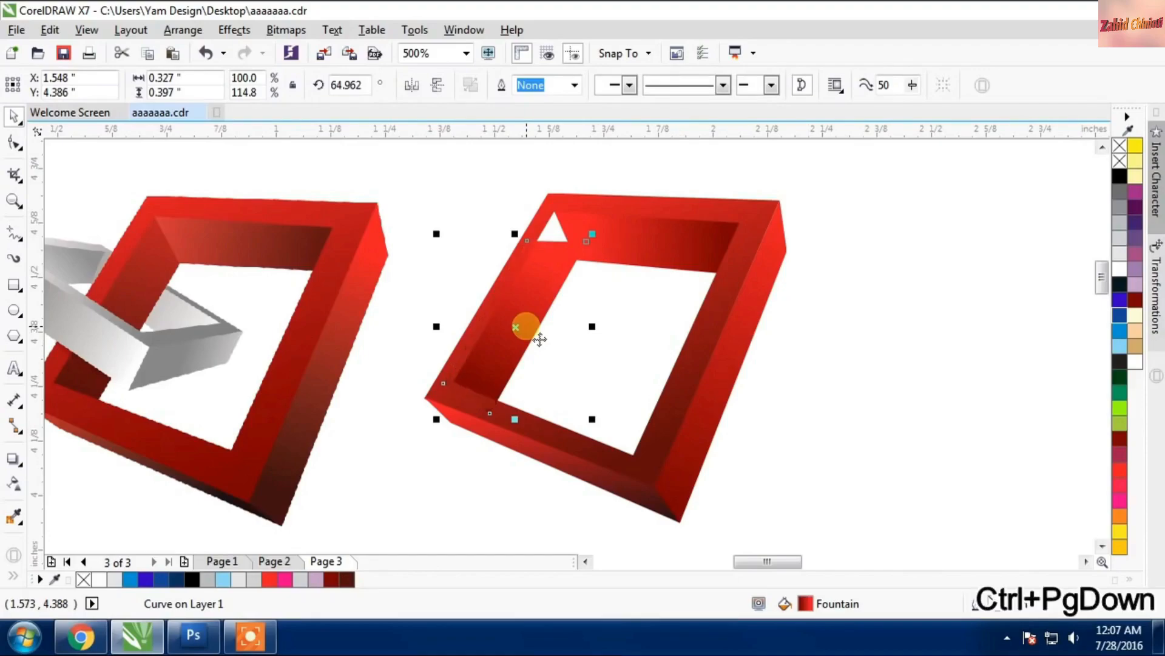
Step: Fit the inner left face's two upper nodes to the opening's upper-left corner and the inner top face's lower-left corner
click(14, 143)
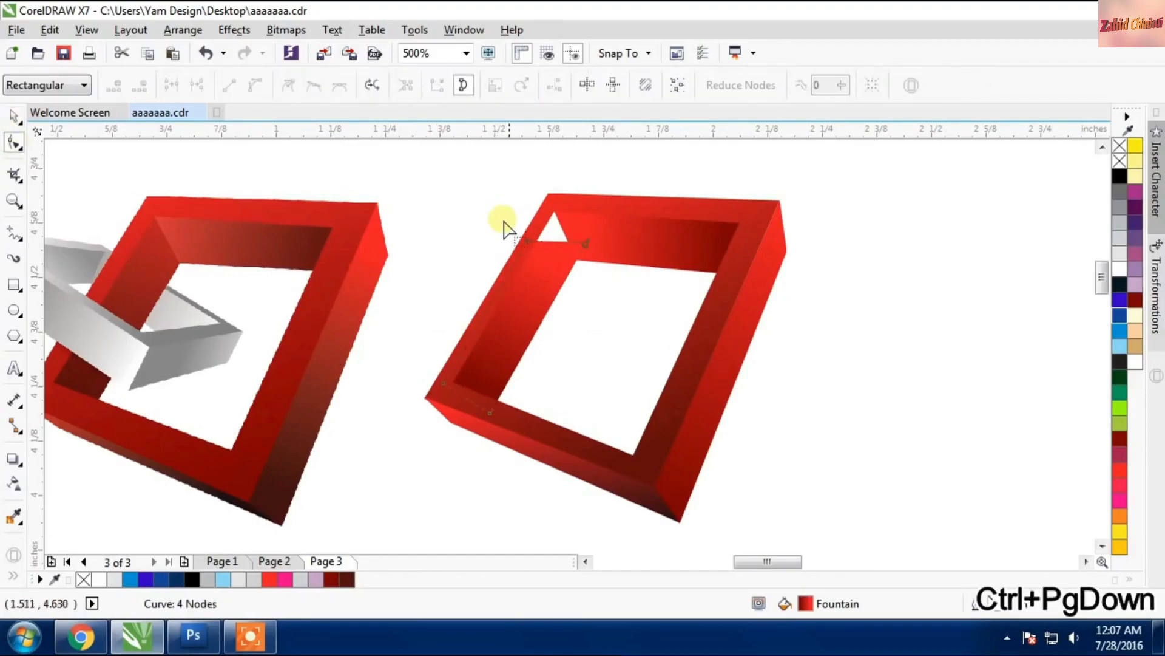
scroll(518, 220, up, 2)
drag(540, 271, 592, 206)
drag(657, 272, 627, 330)
scroll(634, 310, up, 2)
scroll(634, 313, up, 1)
scroll(627, 330, down, 3)
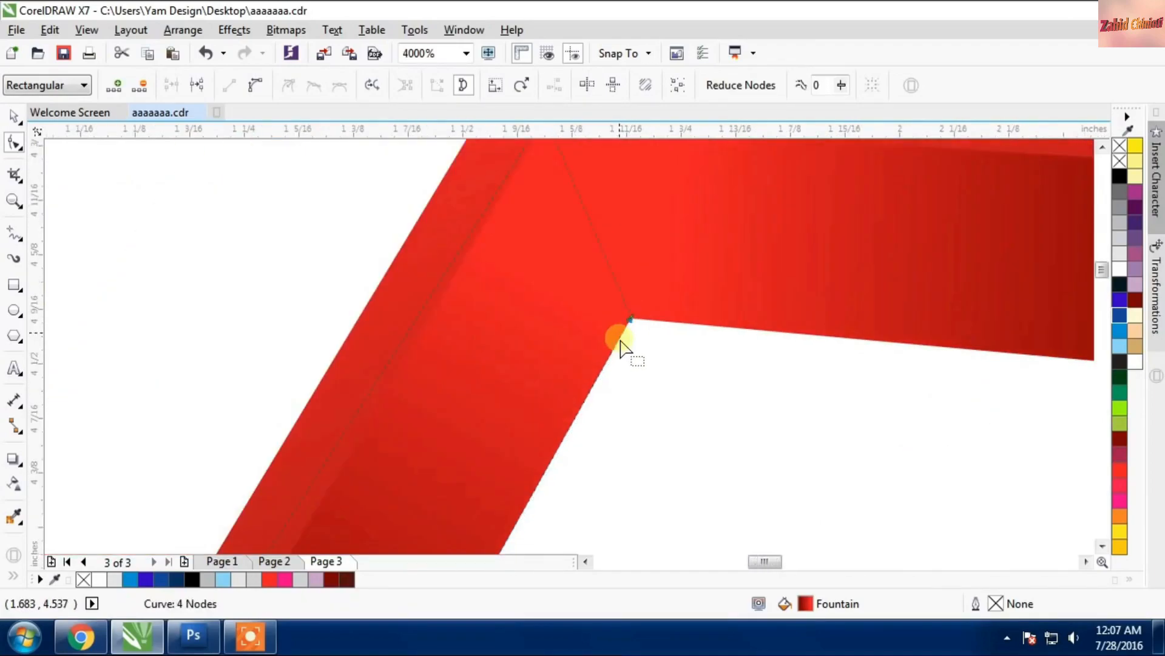
scroll(582, 242, up, 4)
drag(598, 202, 596, 208)
scroll(591, 234, down, 2)
click(14, 116)
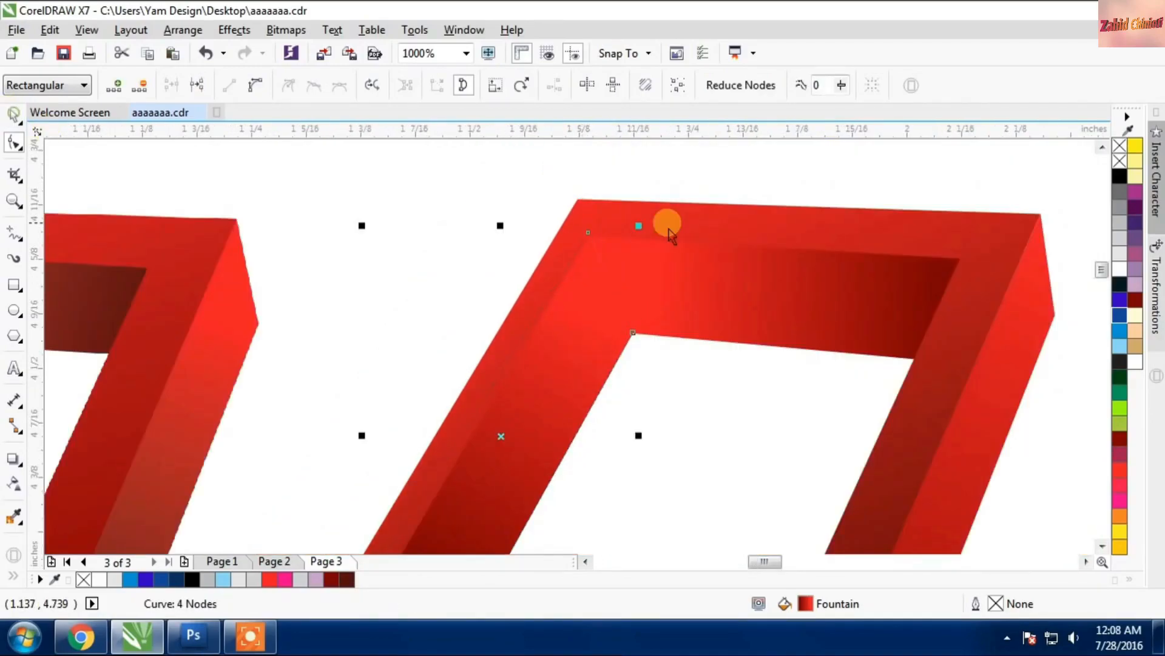
Step: Move the light end of the inner left face's gradient slightly upward and set its color to C0 M88 Y69 K0
scroll(668, 229, down, 2)
click(12, 575)
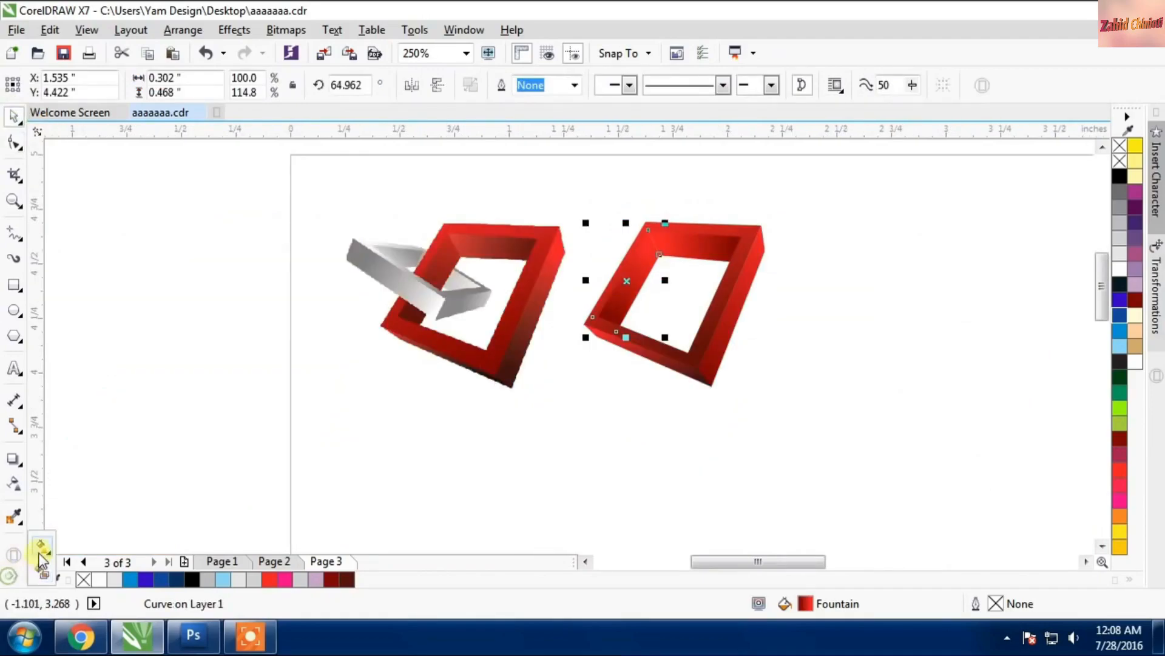
click(40, 546)
click(642, 247)
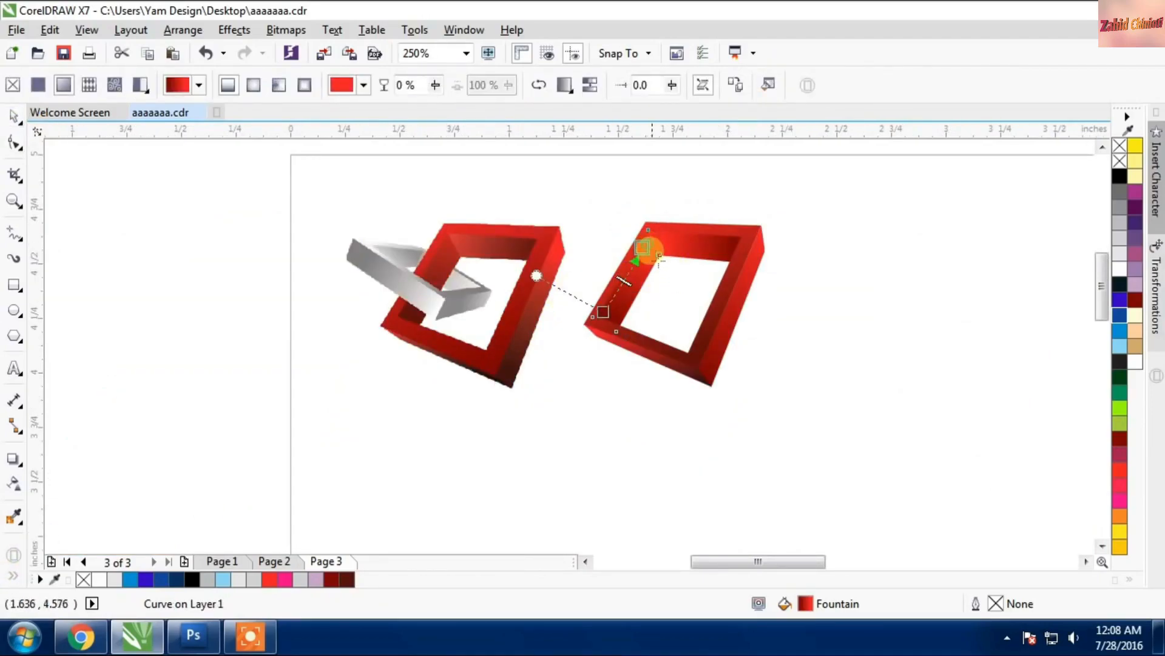
scroll(642, 247, up, 2)
scroll(642, 246, up, 2)
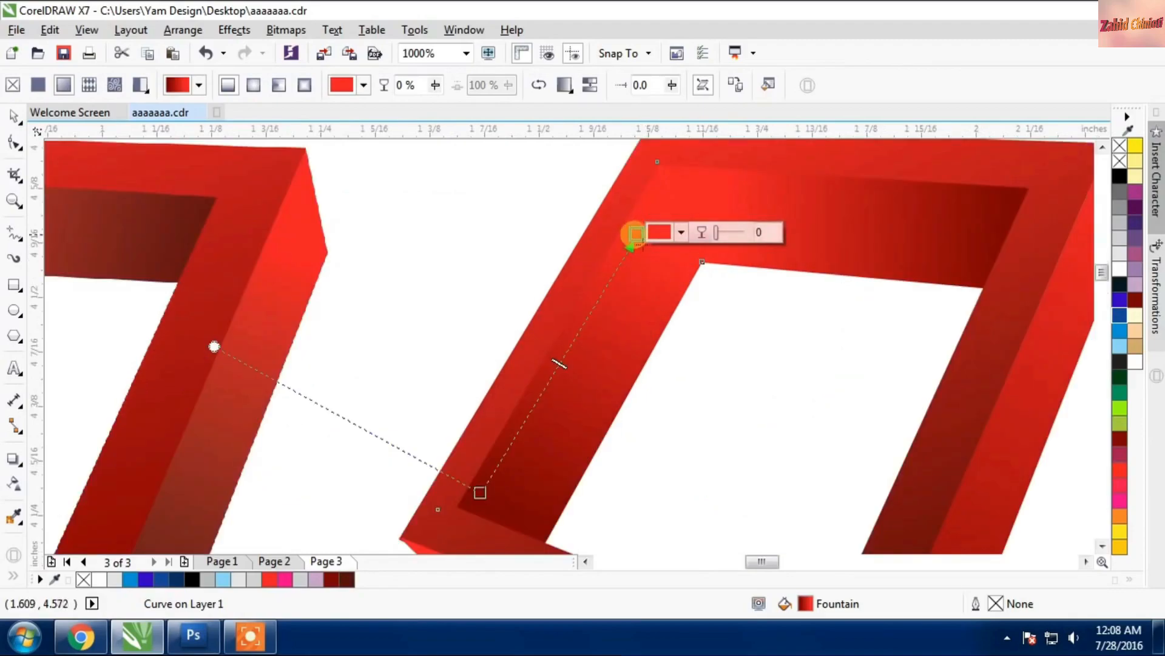
click(640, 230)
click(682, 227)
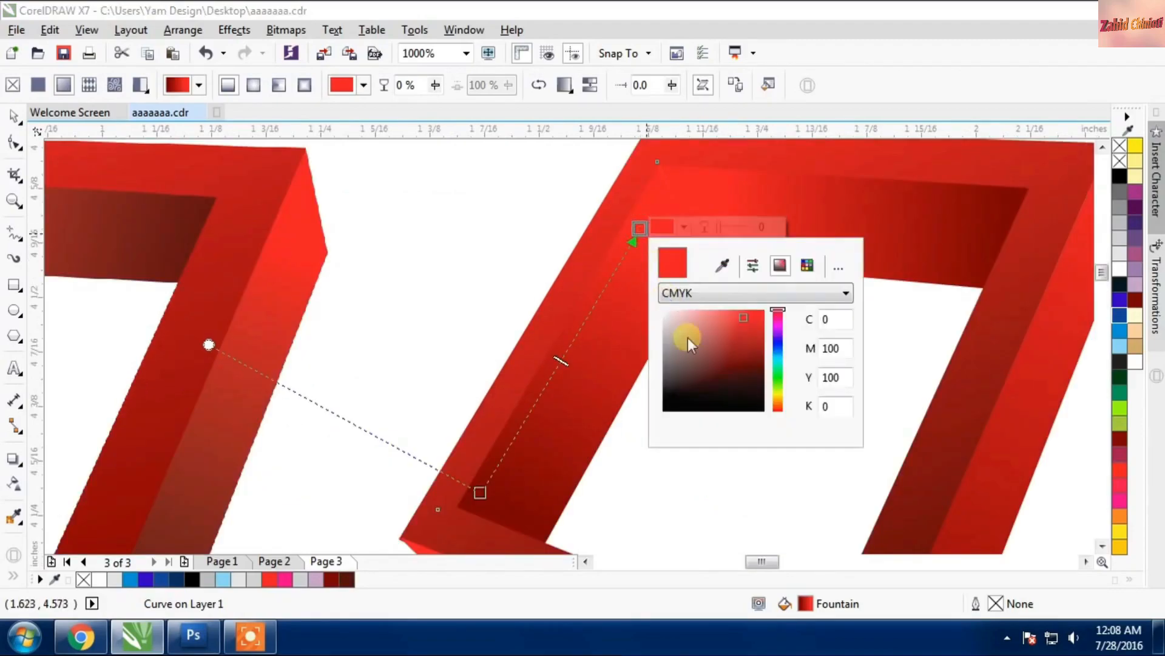
click(733, 311)
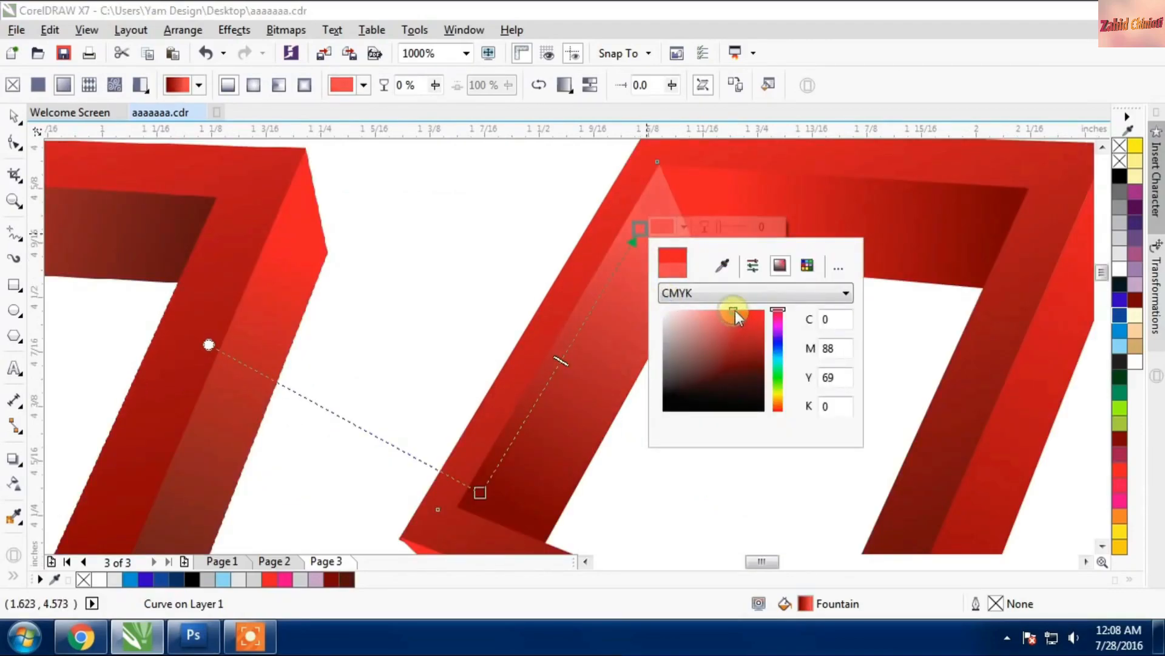
Step: Change the lower end of the inner left face's gradient to a very dark brownish red and deselect the face
click(479, 492)
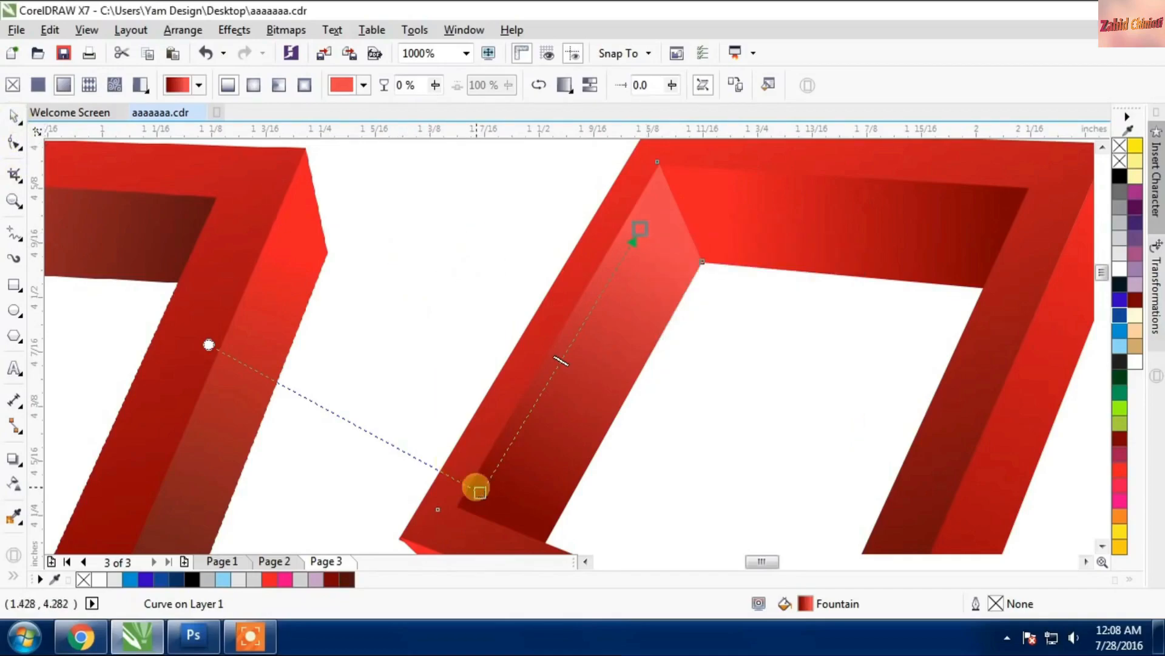
click(513, 494)
drag(577, 403, 593, 402)
click(13, 120)
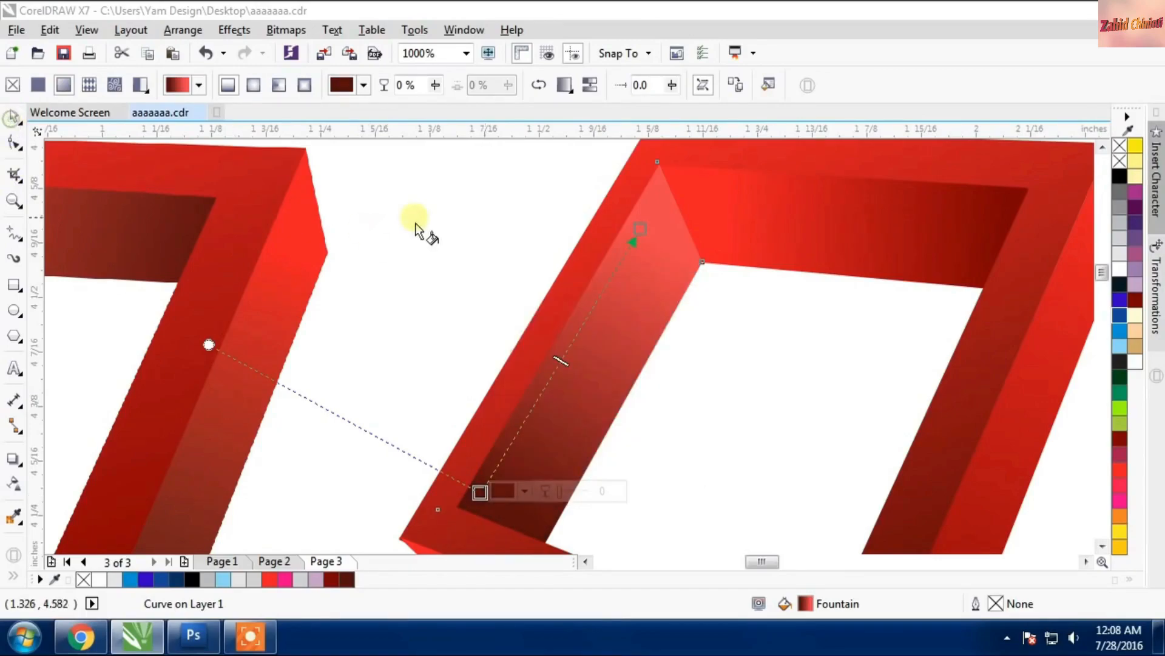
click(476, 227)
Step: Save the drawing with the finished red frame
scroll(476, 228, down, 2)
click(13, 120)
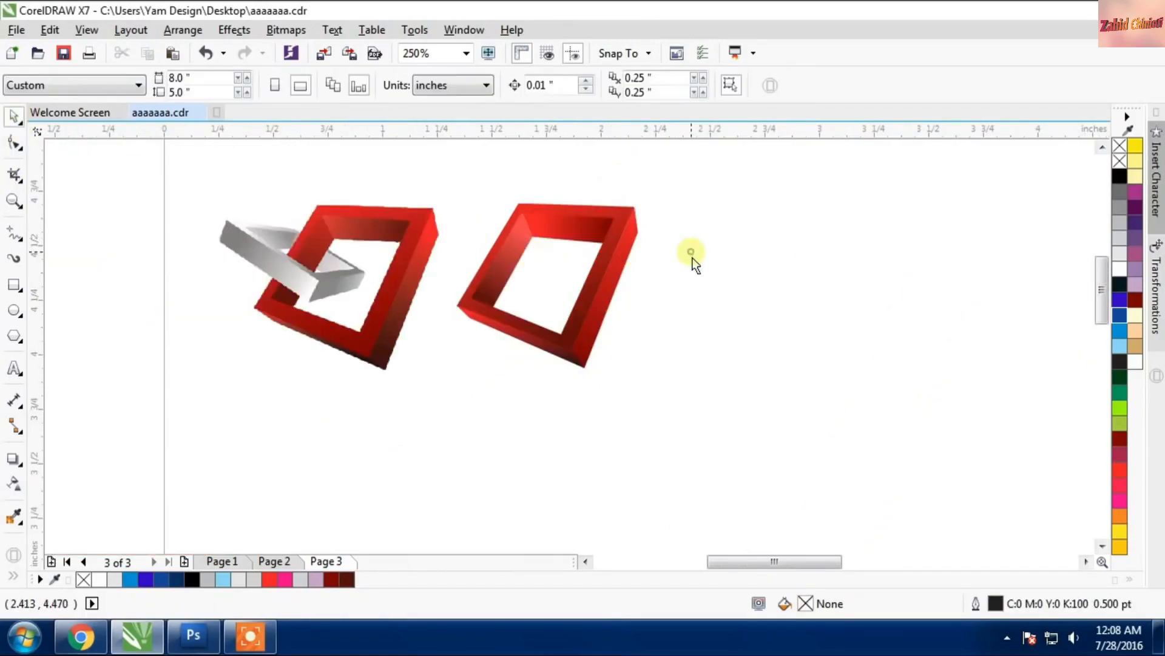
scroll(564, 303, up, 1)
key(ctrl+s)
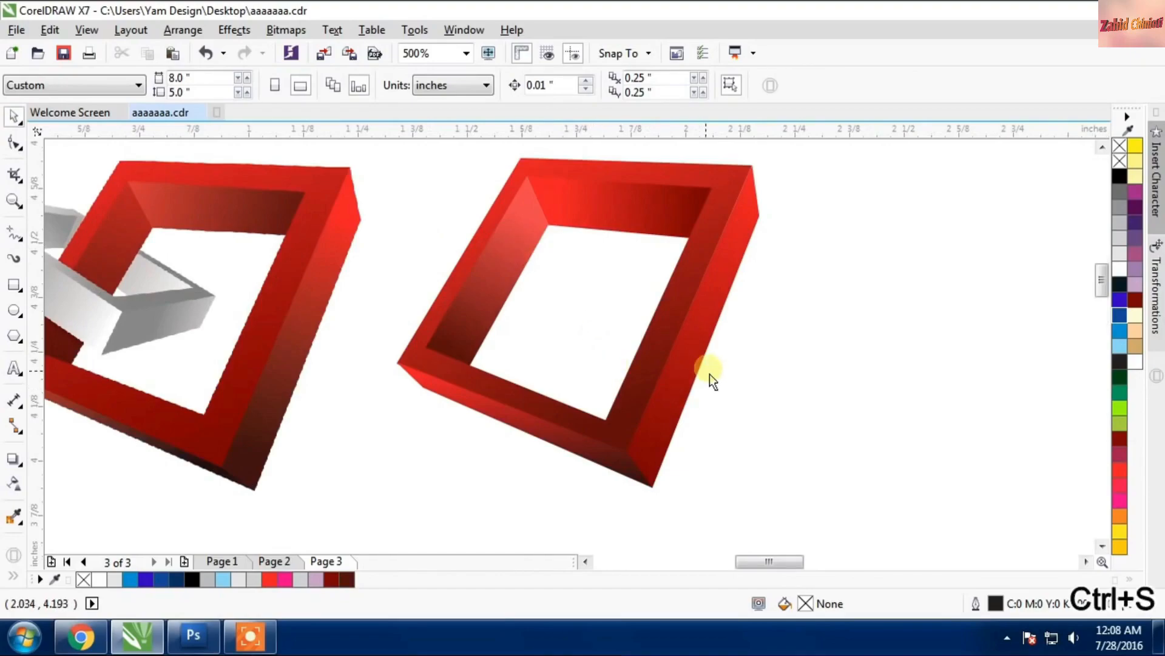
scroll(776, 353, down, 1)
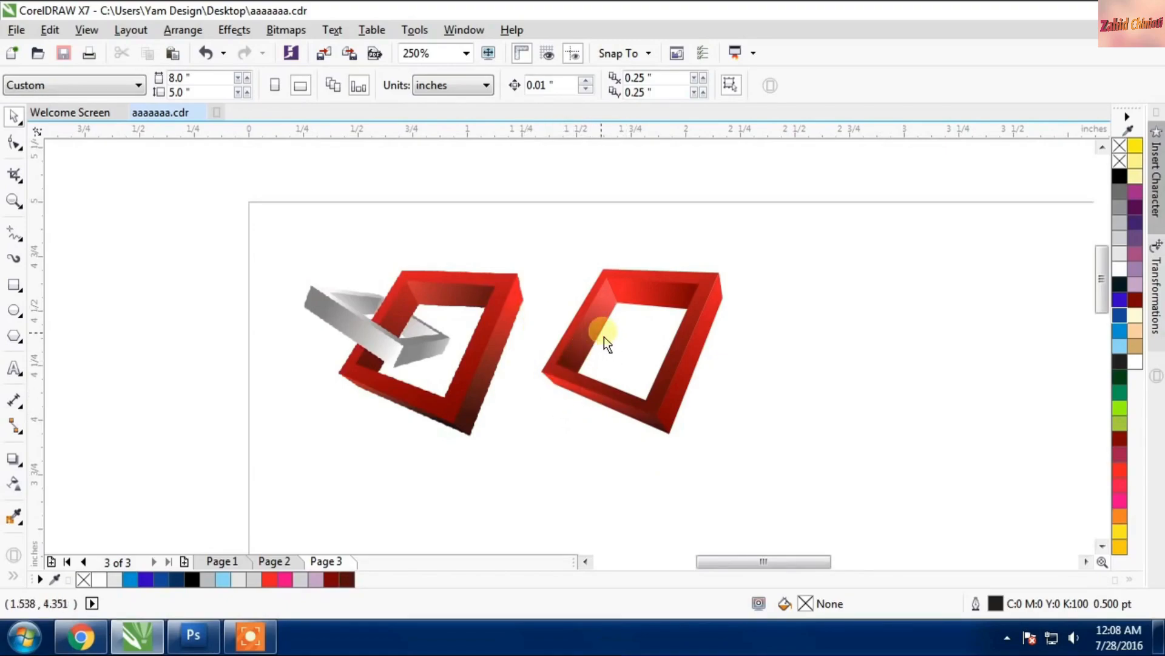
scroll(603, 337, up, 1)
scroll(428, 298, down, 4)
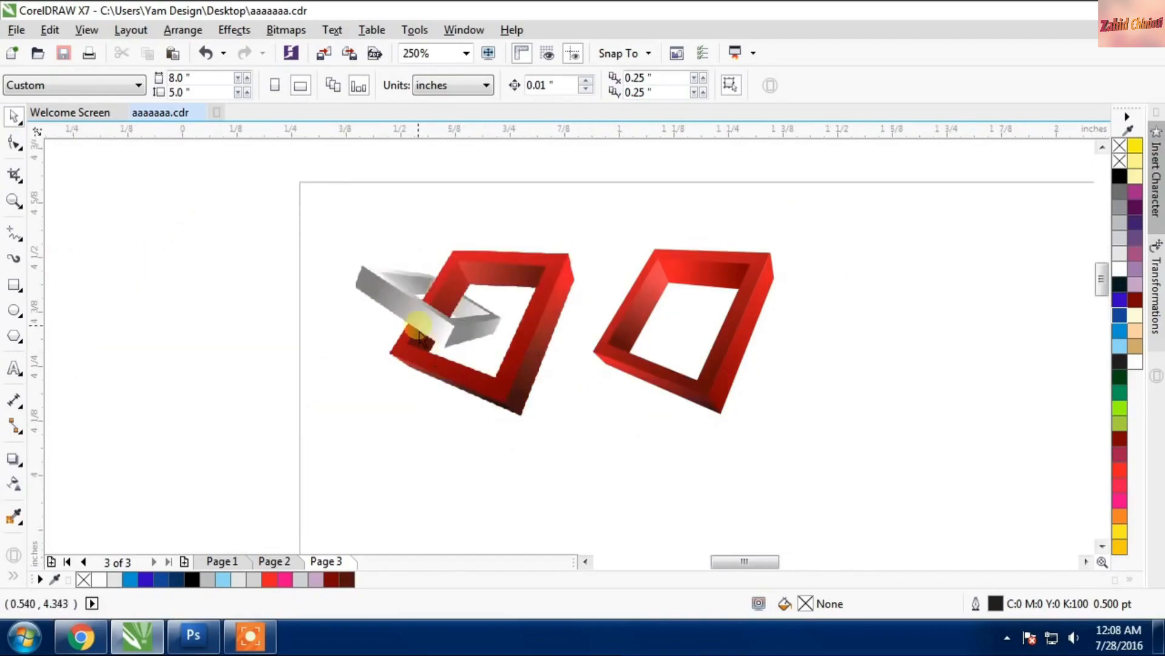
scroll(378, 277, up, 4)
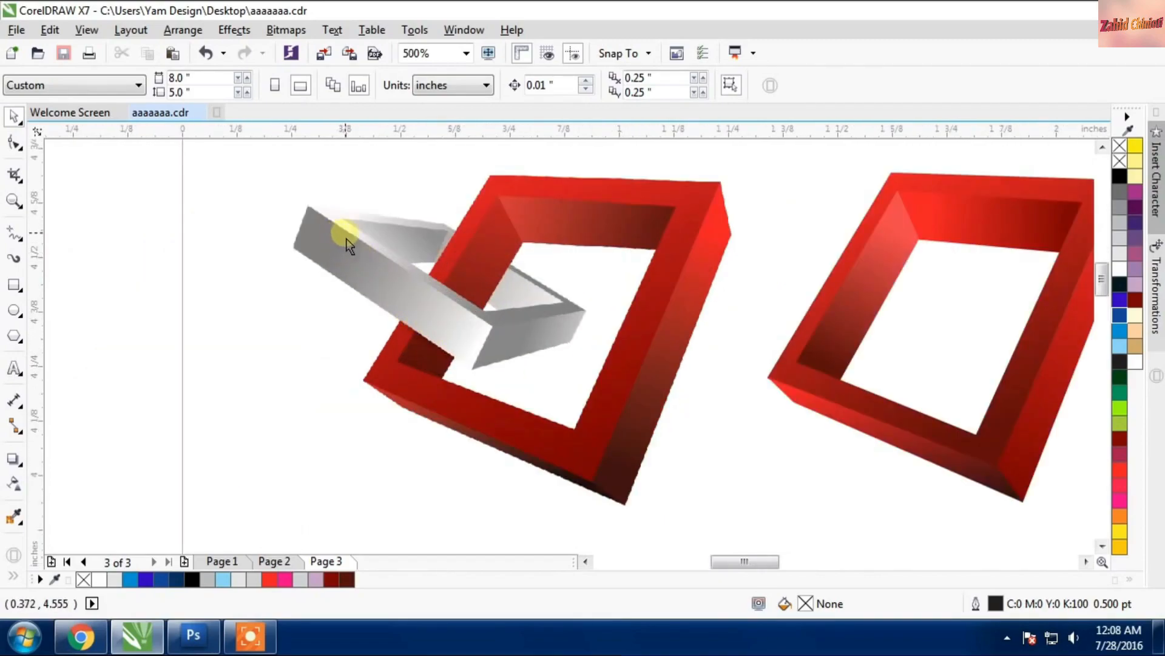
scroll(348, 244, up, 1)
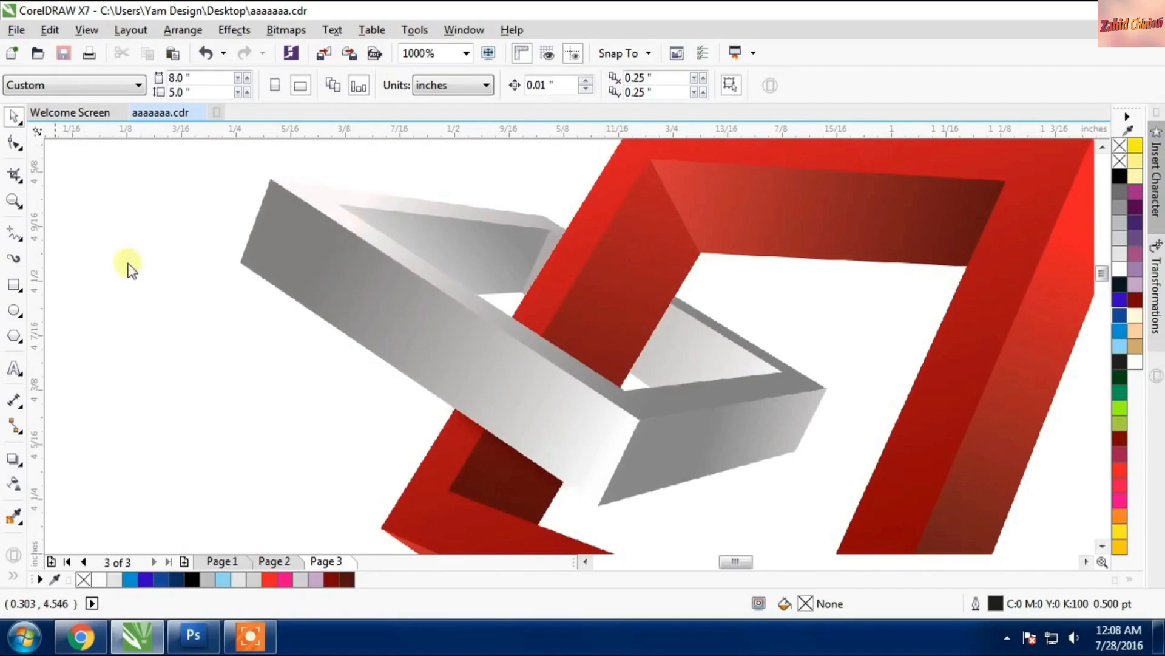
Step: Draw a square about 0.48 in wide over the gray frame and combine it with a smaller concentric copy into one frame outline
click(23, 283)
drag(215, 203, 578, 466)
scroll(560, 338, down, 1)
key(space)
right_click(578, 465)
shift+click(584, 477)
click(633, 85)
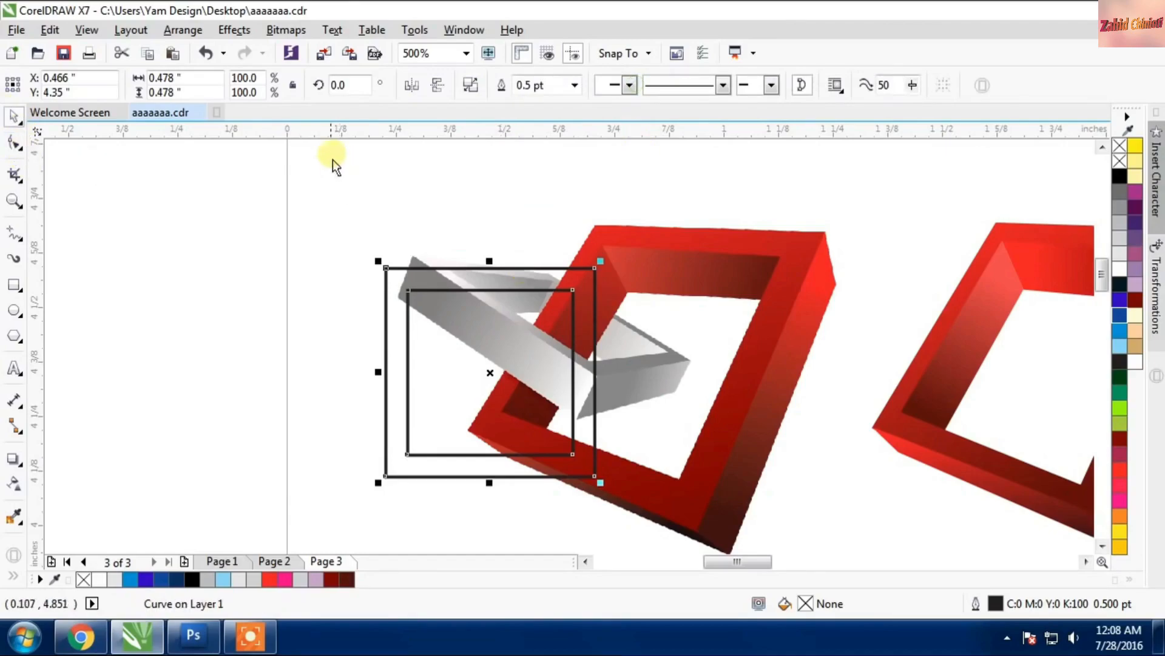
Step: Add perspective to the square outline and roughly pull its corners to match the gray frame's top face
click(242, 32)
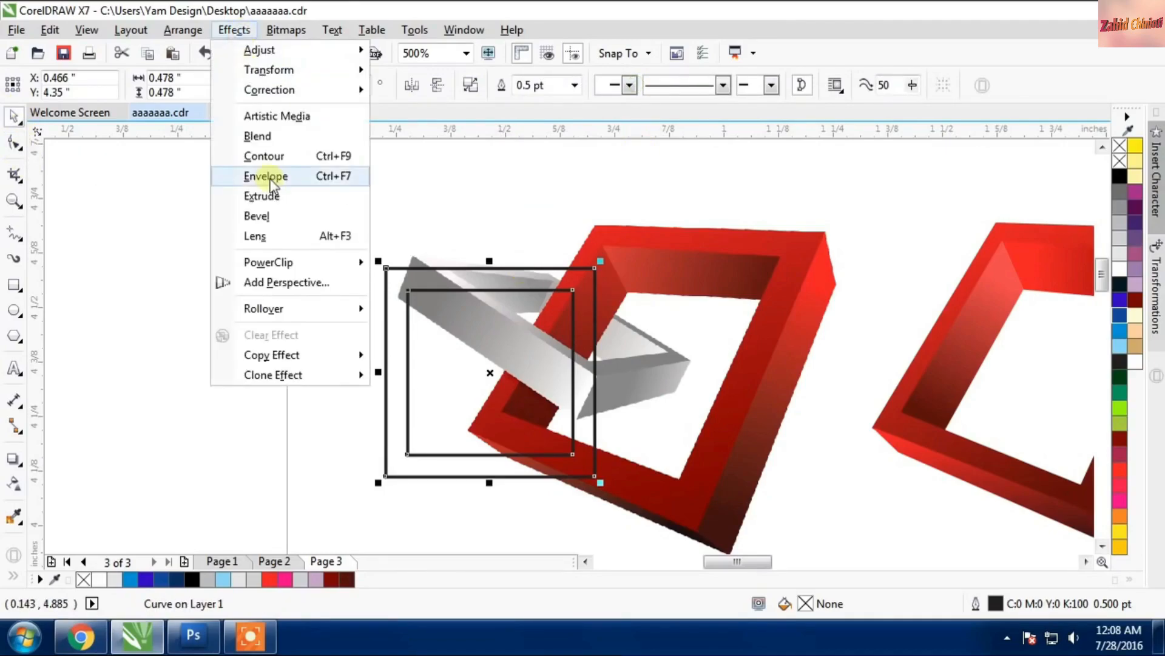
click(299, 286)
drag(385, 267, 547, 274)
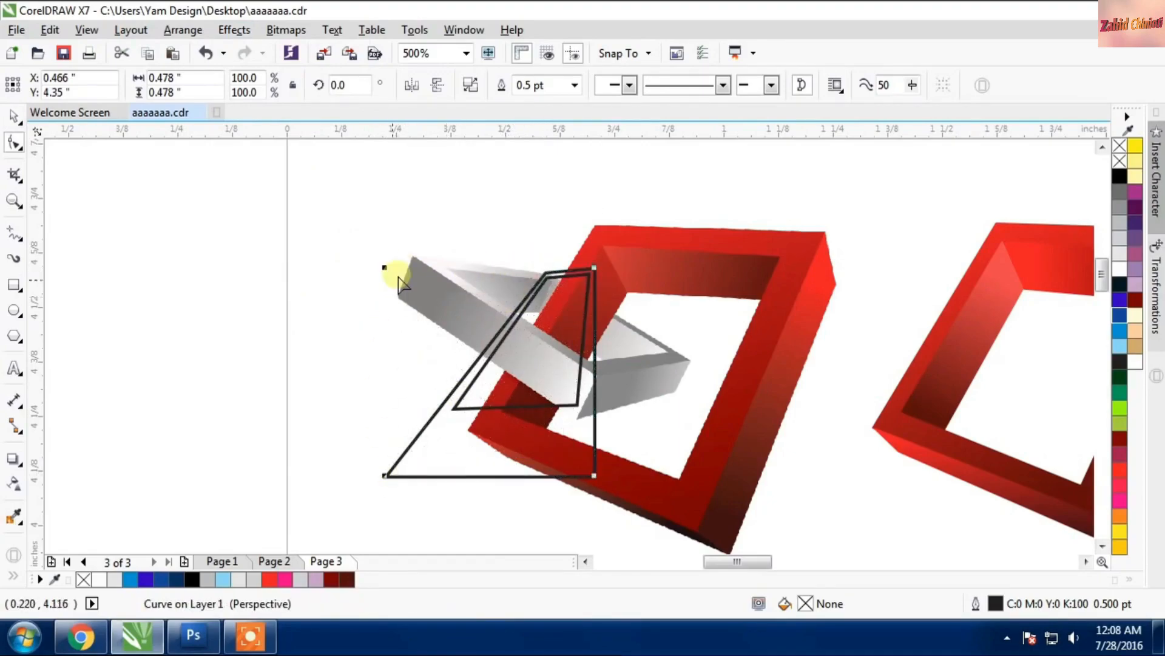
drag(419, 268, 384, 268)
drag(385, 476, 514, 469)
drag(593, 475, 688, 358)
drag(516, 468, 598, 380)
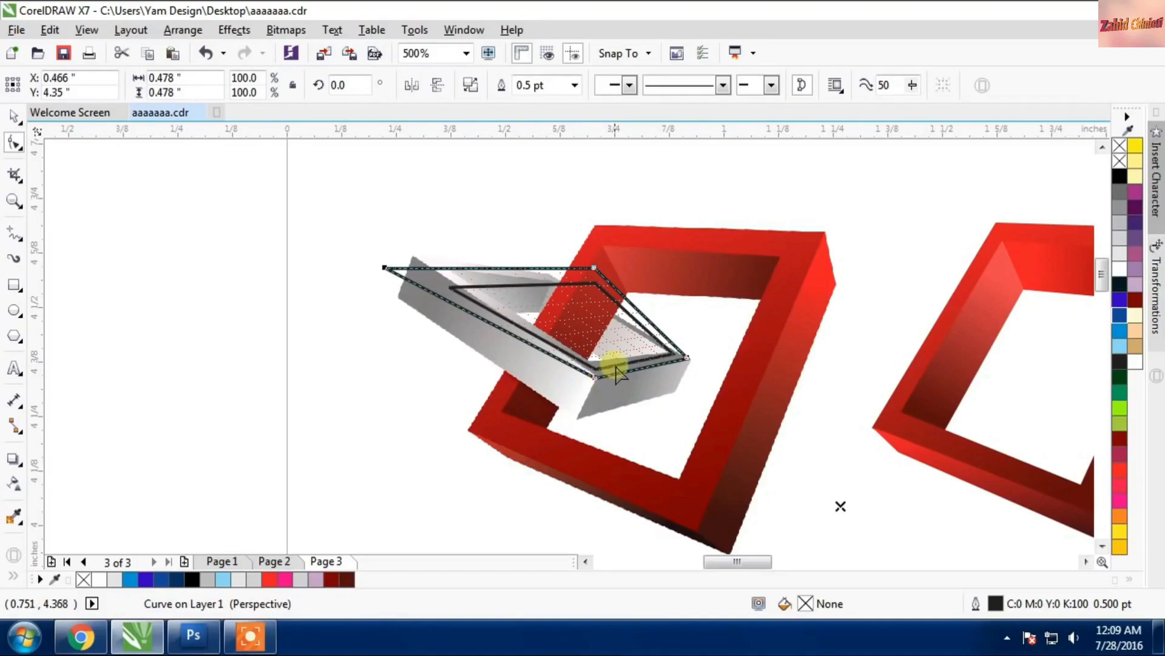
drag(384, 268, 418, 258)
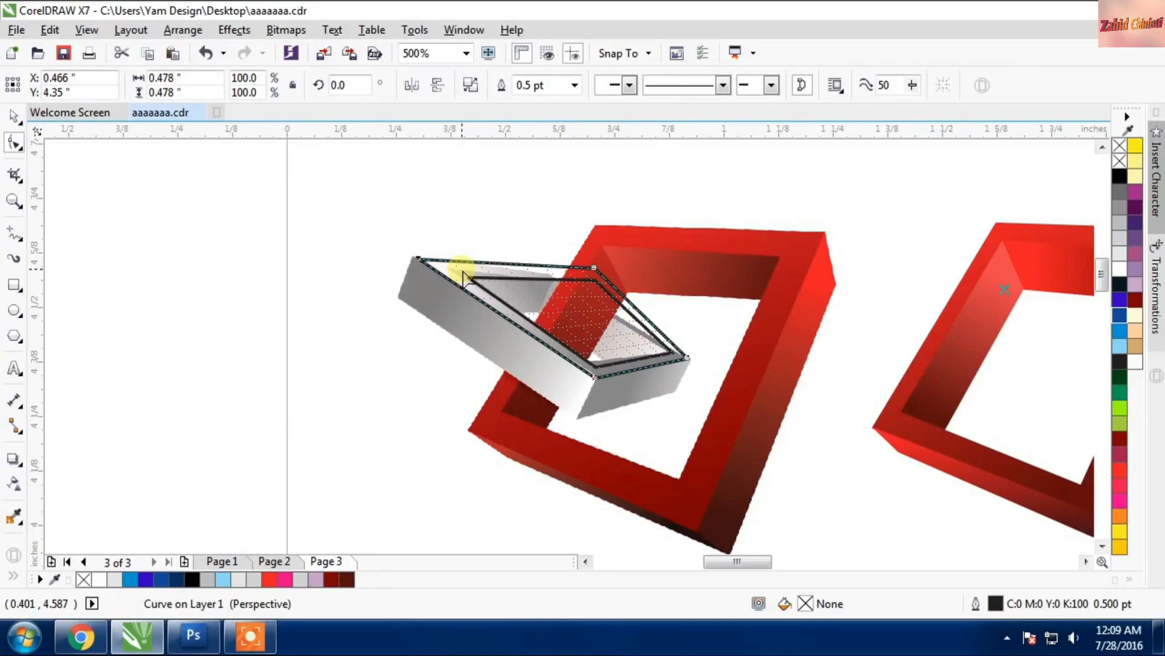
Step: Fit the outline's perspective corners precisely to the back, right, front and left corners of the gray top face
scroll(481, 273, up, 2)
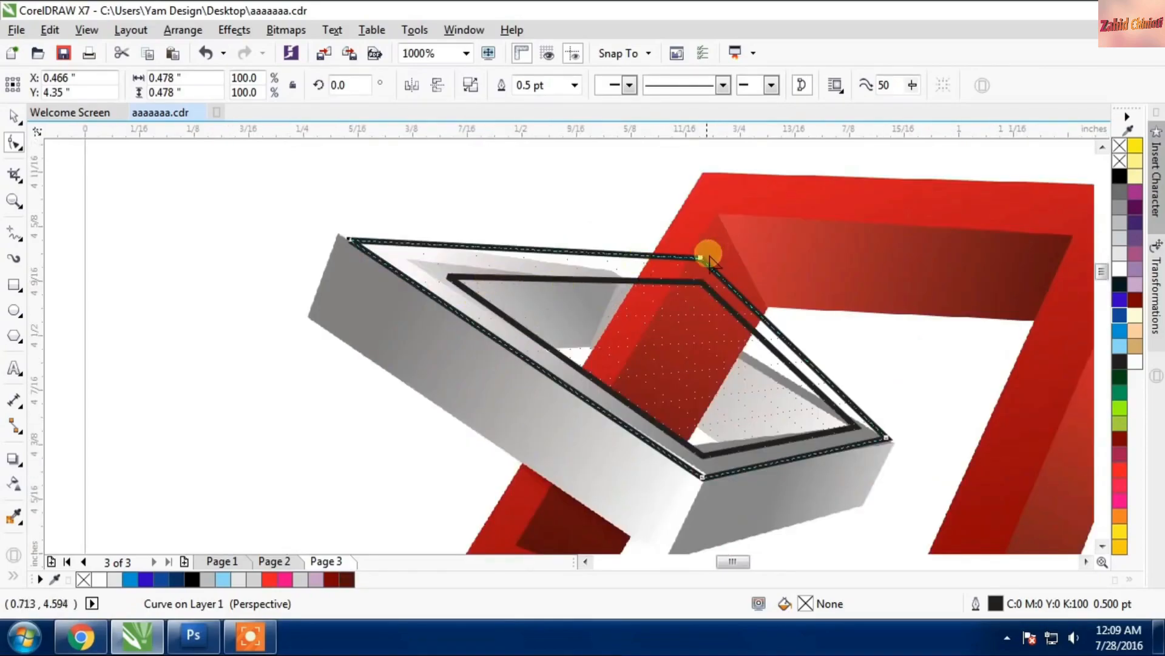
drag(701, 259, 611, 269)
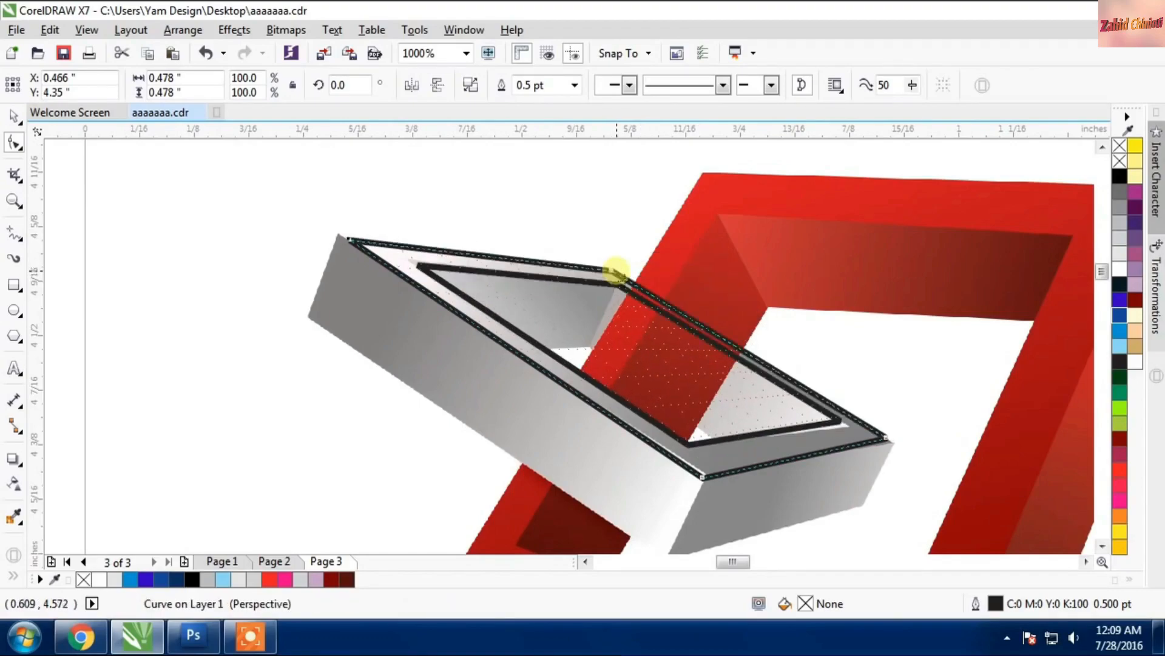
drag(886, 438, 892, 444)
drag(704, 476, 706, 473)
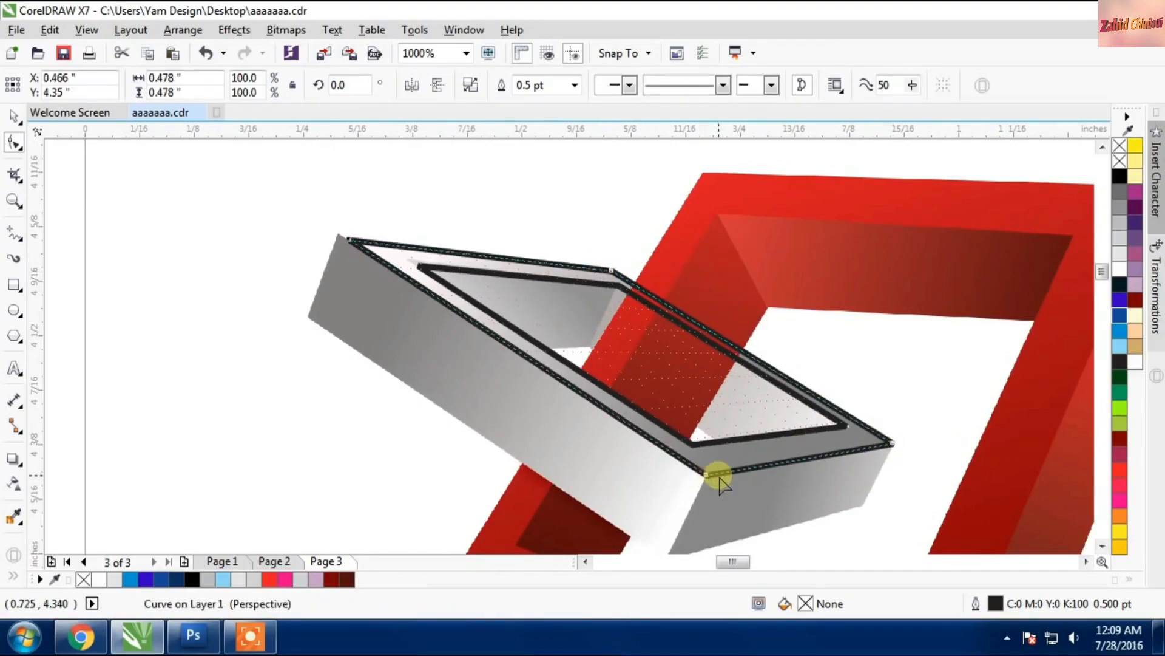
drag(344, 239, 342, 234)
click(15, 116)
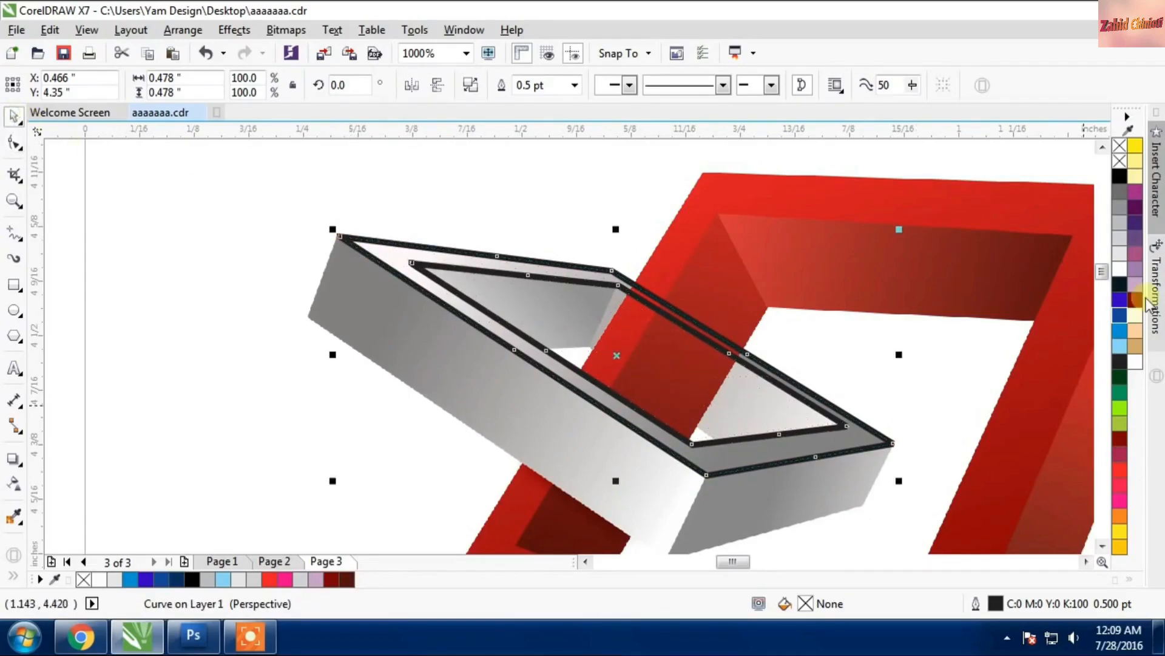
Step: Fill the gray frame's top face with 50% Black and remove its outline
click(1118, 238)
click(1119, 223)
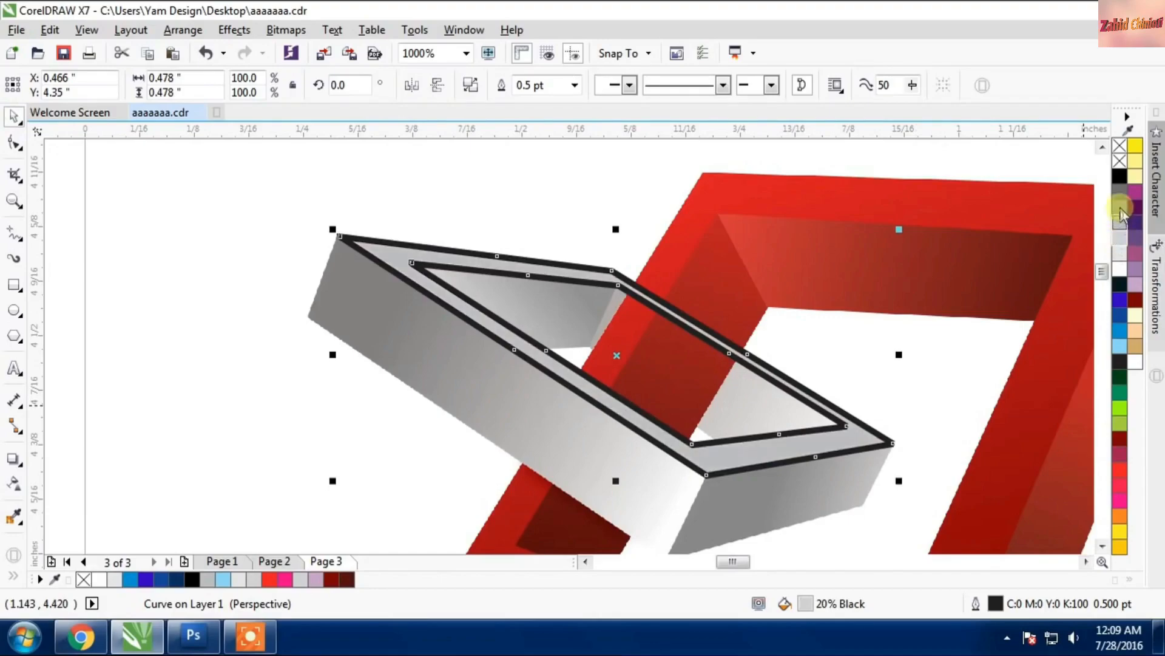
click(1120, 205)
right_click(1119, 157)
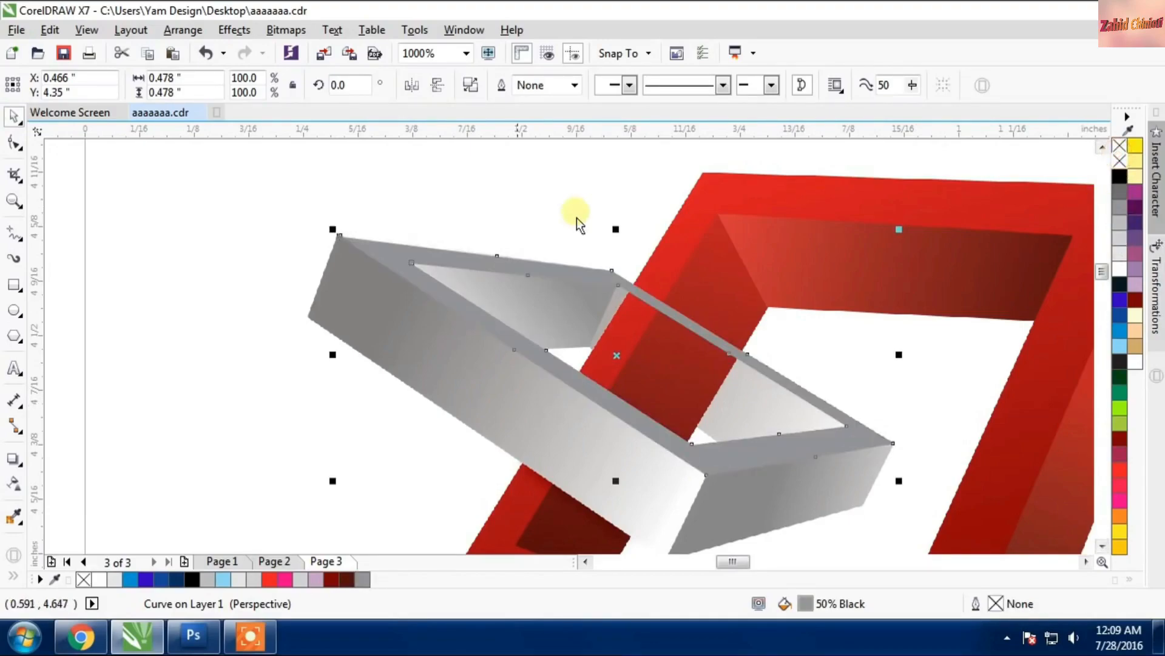
Step: Draw a rectangle about 0.20 by 0.10 in beside the gray frame and convert it to curves
click(15, 285)
drag(89, 265, 266, 352)
key(ctrl+q)
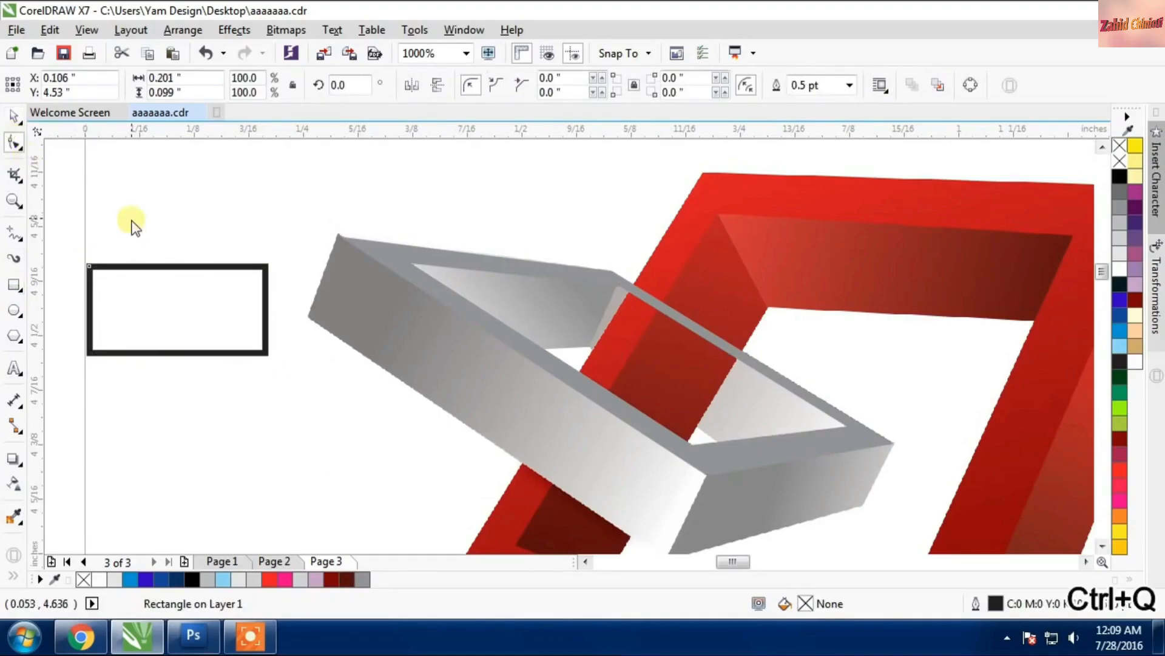
Step: Move the converted rectangle's nodes onto the four corners of the gray frame's long front-left face
click(14, 141)
drag(286, 255, 61, 395)
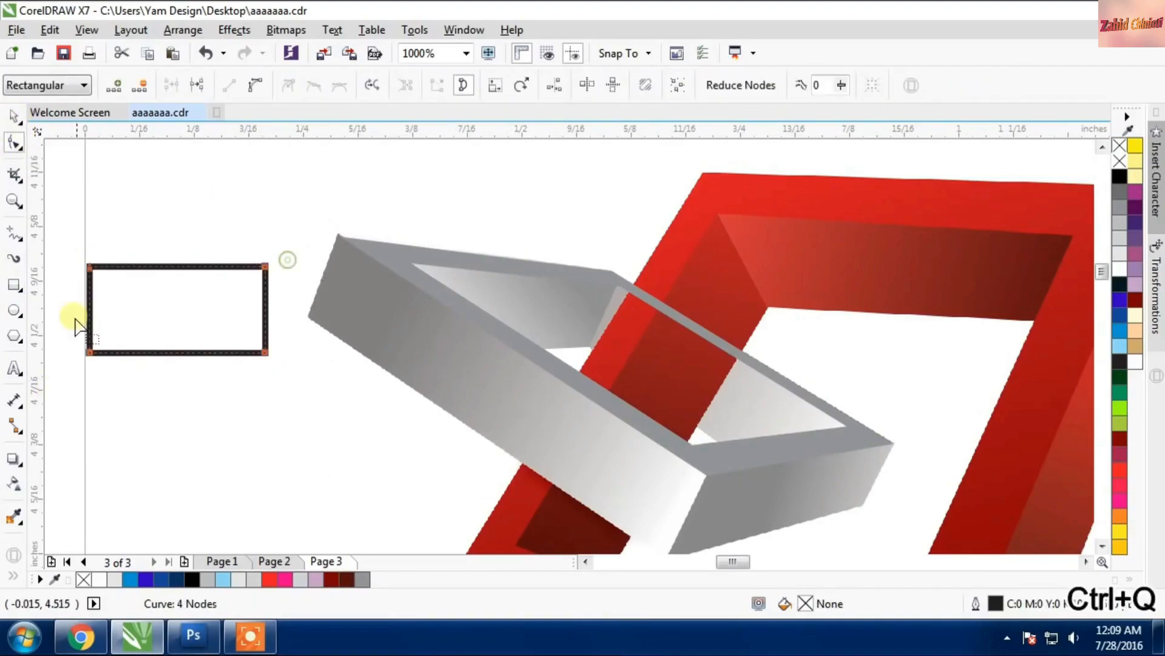
drag(91, 266, 348, 415)
click(248, 341)
drag(351, 323, 307, 320)
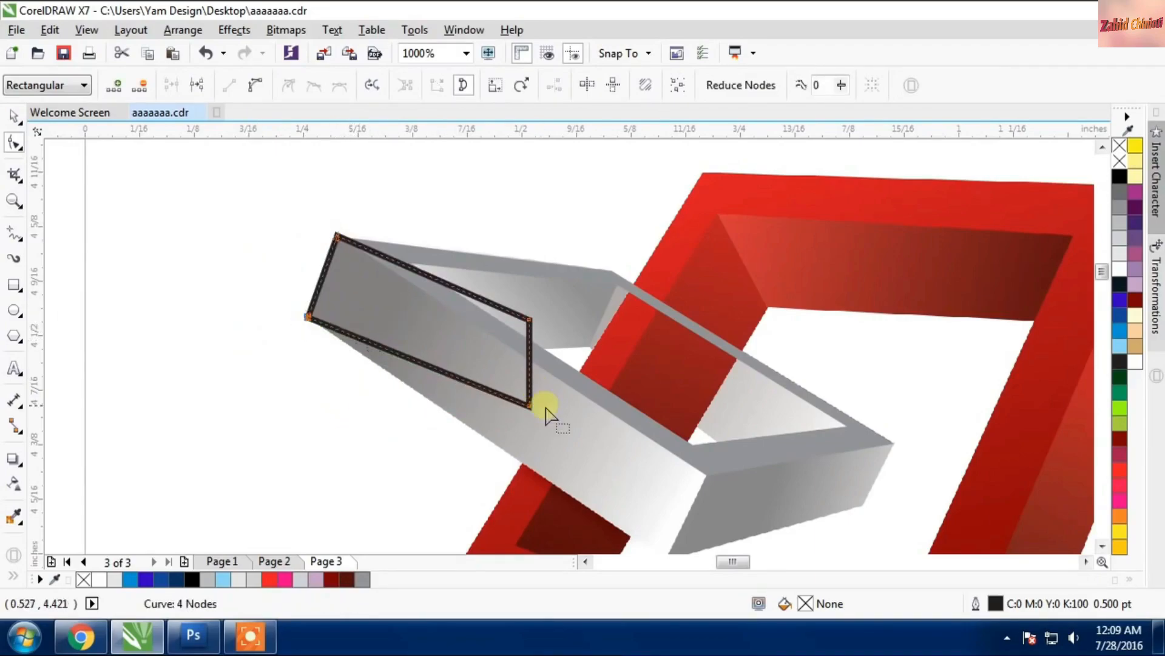
drag(530, 406, 666, 519)
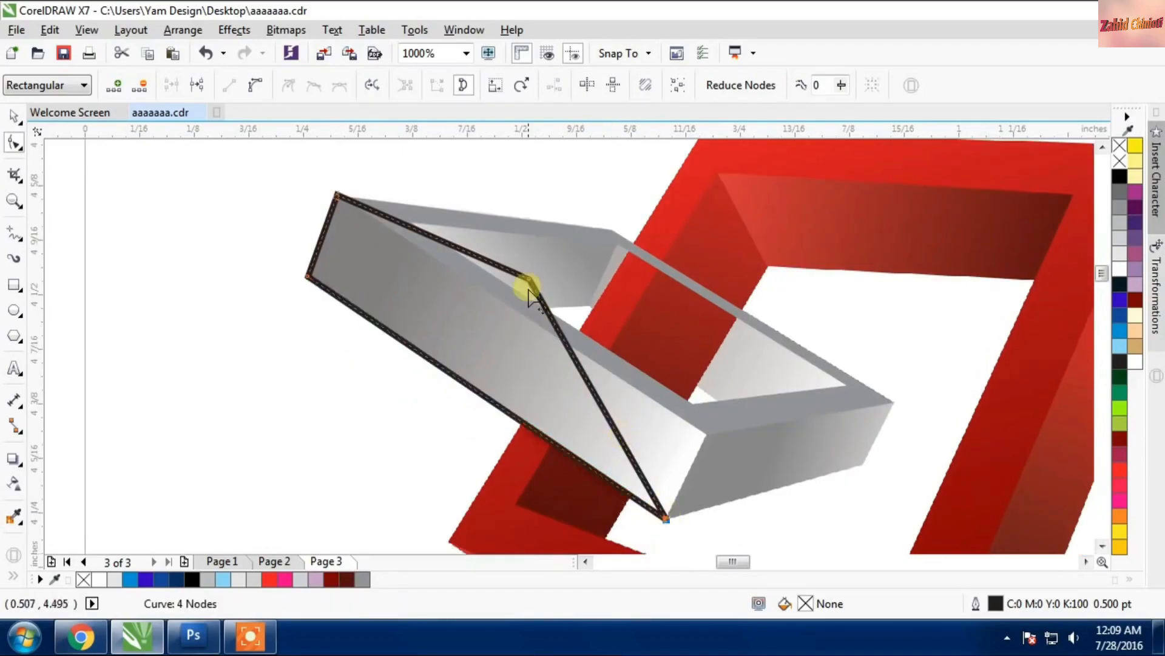
drag(528, 279, 706, 434)
click(13, 116)
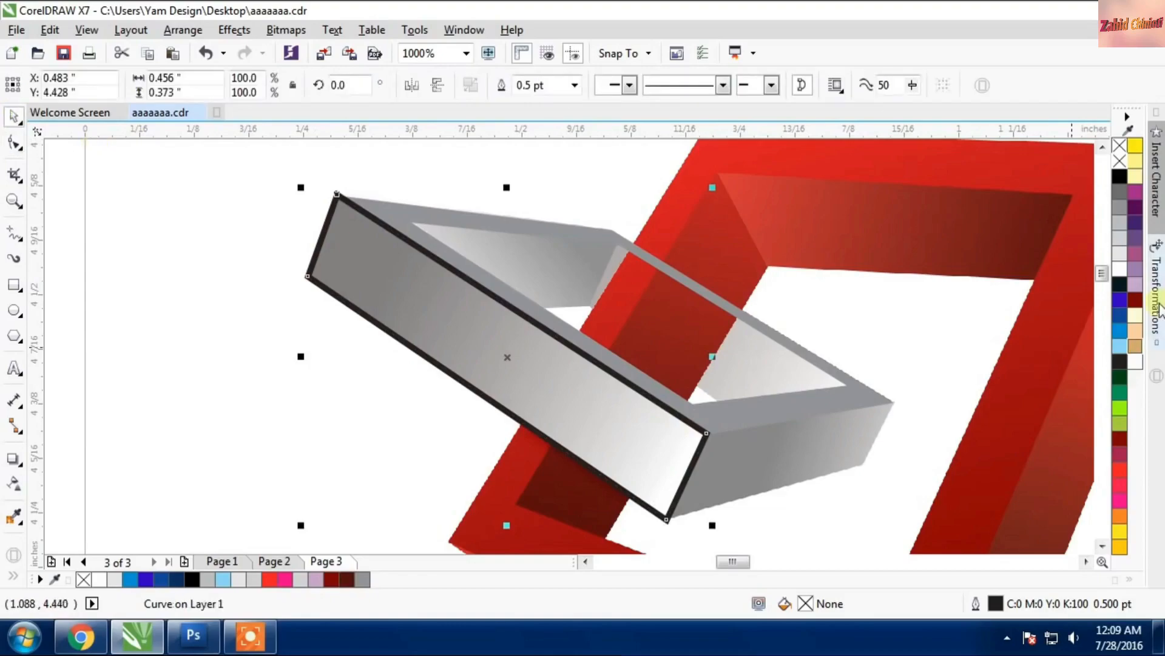
Step: Fill the front-left face with 30% Black, remove its outline, and leave only that face selected
click(1120, 222)
right_click(1118, 159)
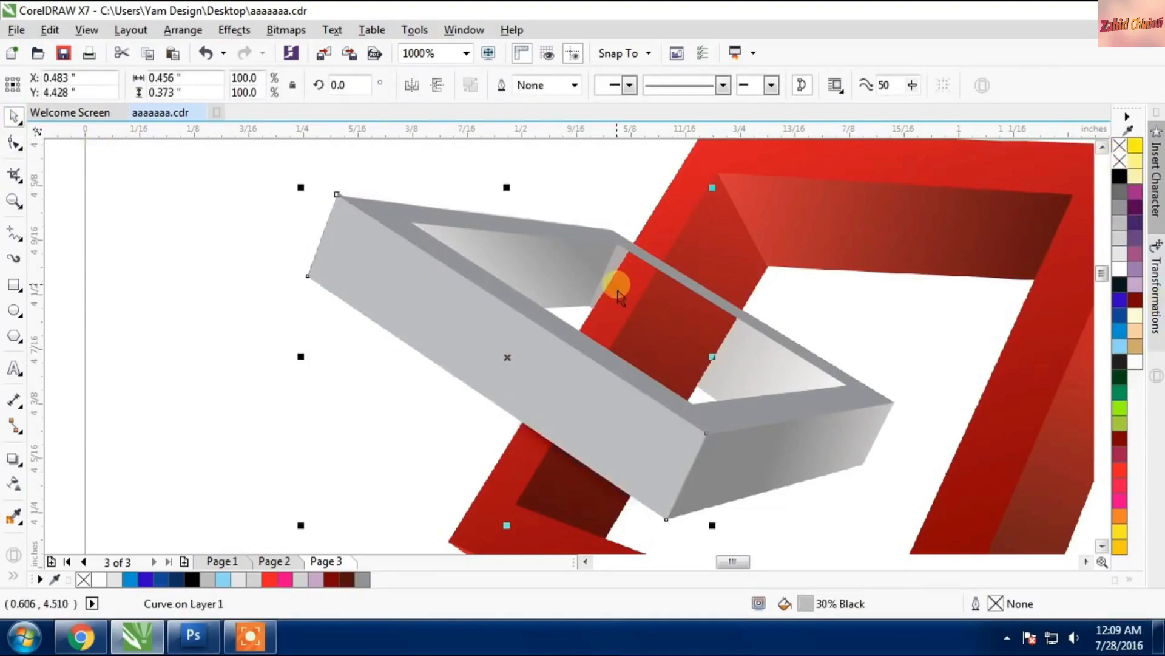
click(242, 309)
click(437, 253)
shift+click(421, 291)
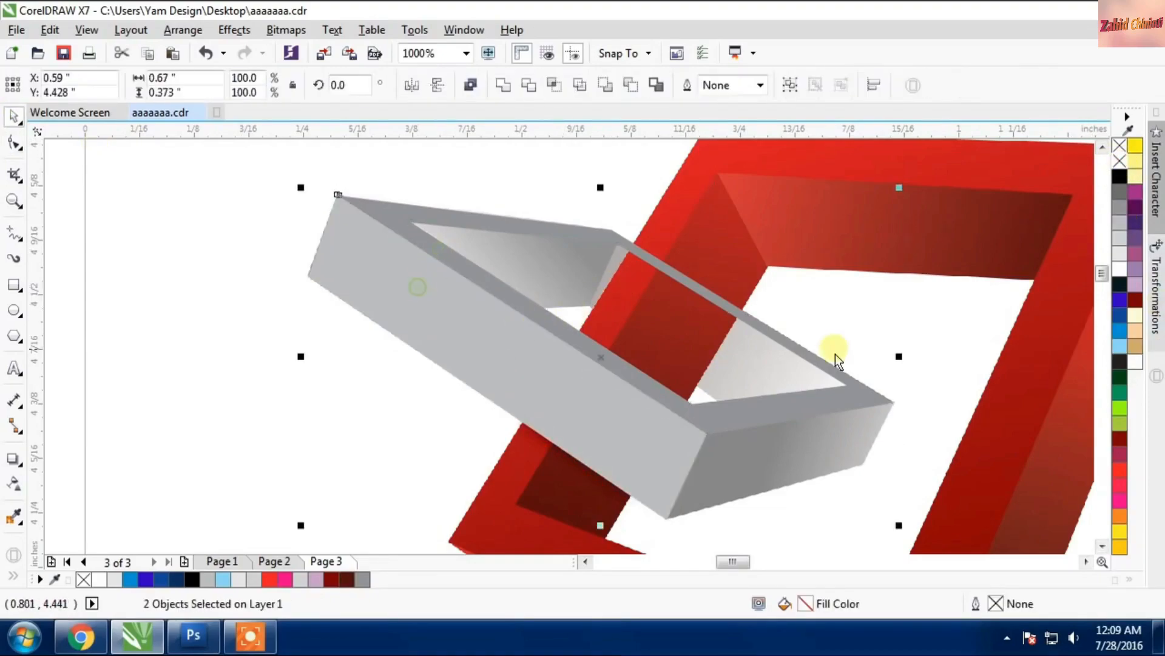
click(327, 336)
click(441, 314)
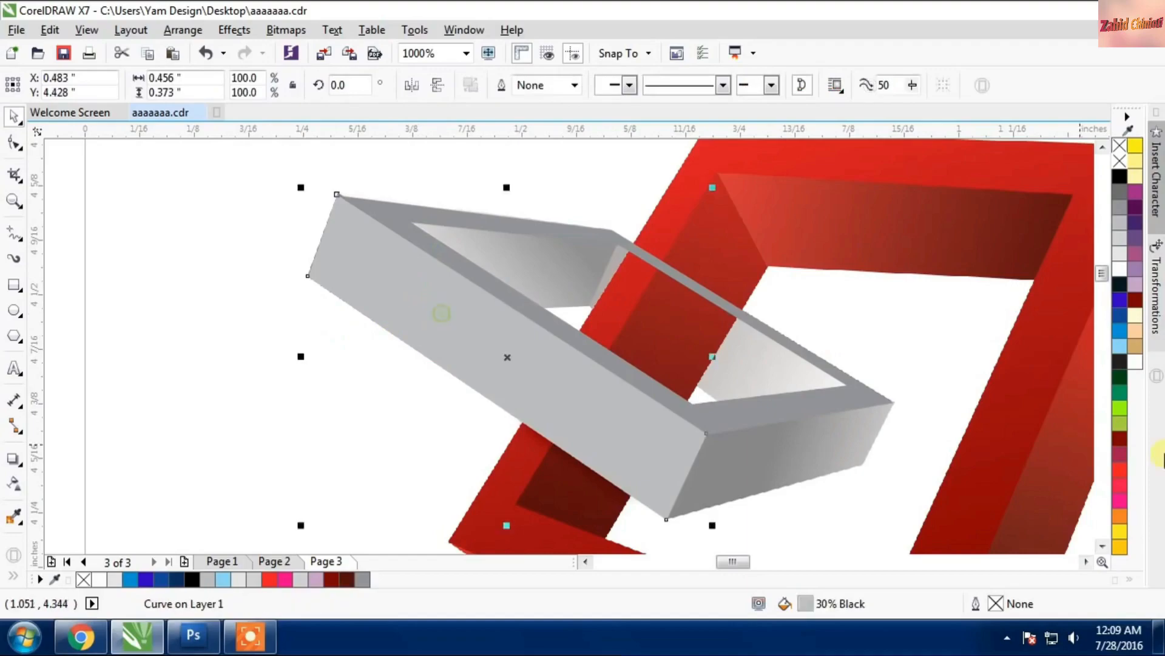
Step: Recolor the front-left face dark green (C86 M14 Y86 K2) and the top face bright lime green to tell them apart
click(1120, 393)
click(531, 308)
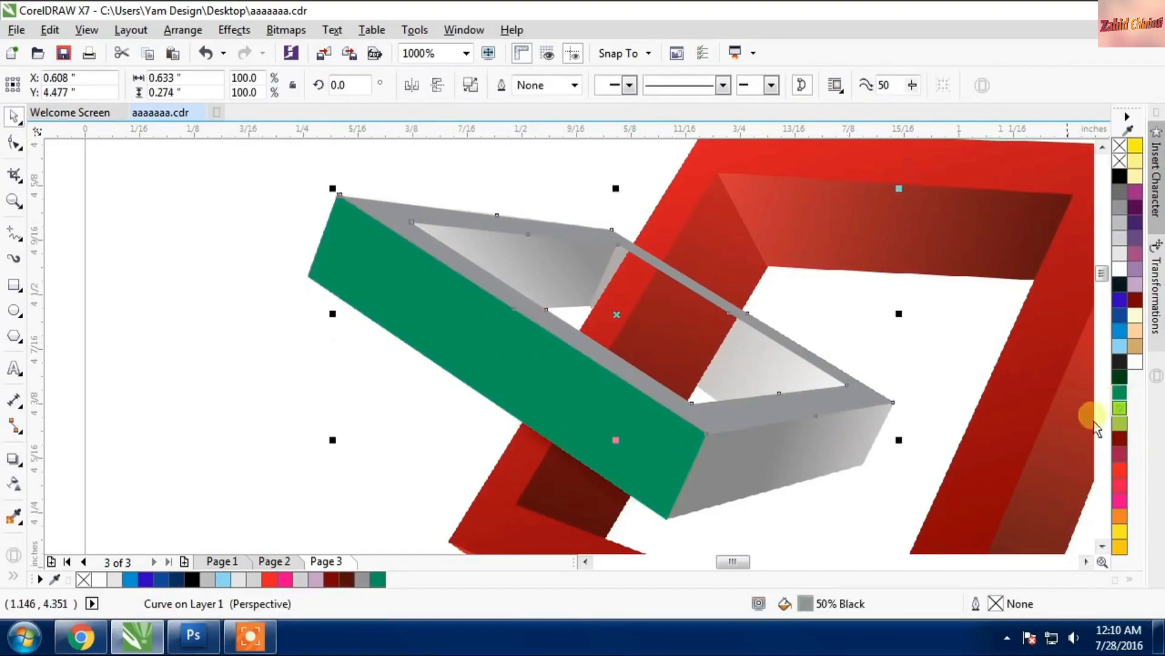
click(1120, 408)
click(429, 364)
click(603, 385)
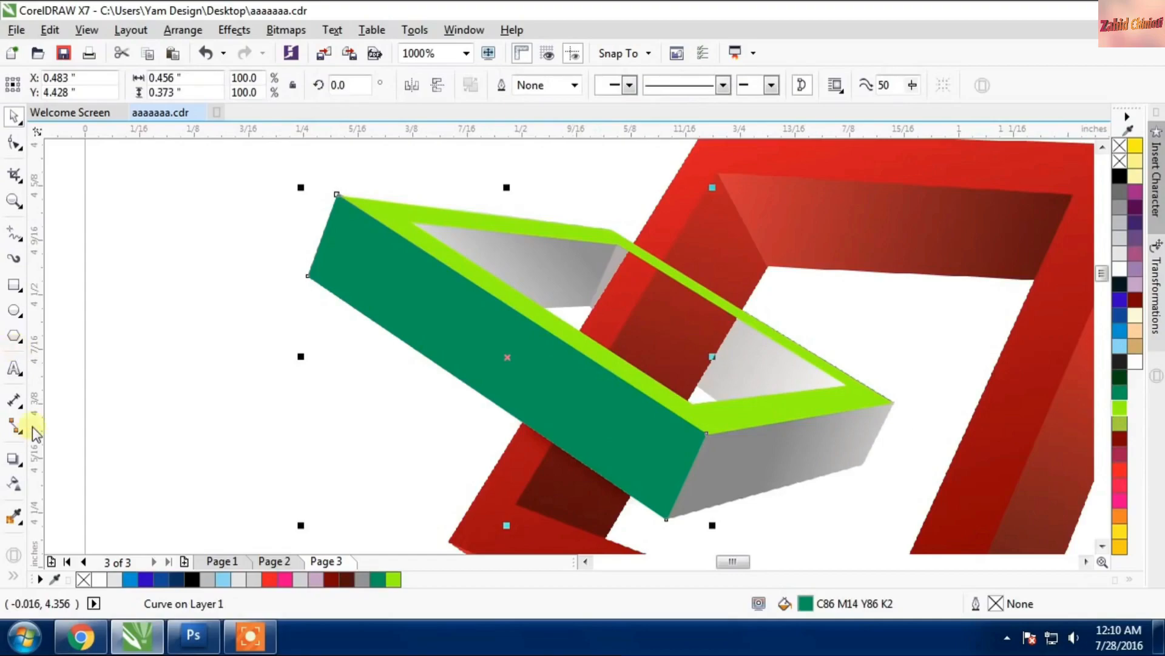
Step: Duplicate the green front-left face, mirror the copy vertically, and place it over the frame's front-right side
scroll(519, 231, down, 2)
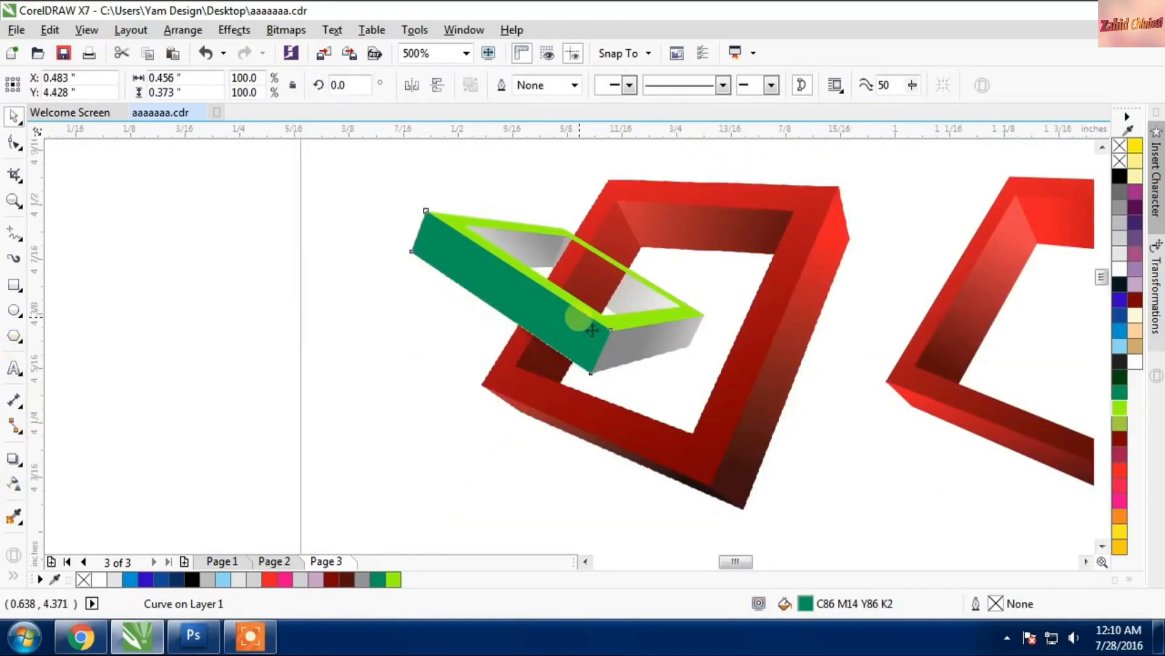
scroll(572, 320, up, 2)
drag(551, 346, 801, 382)
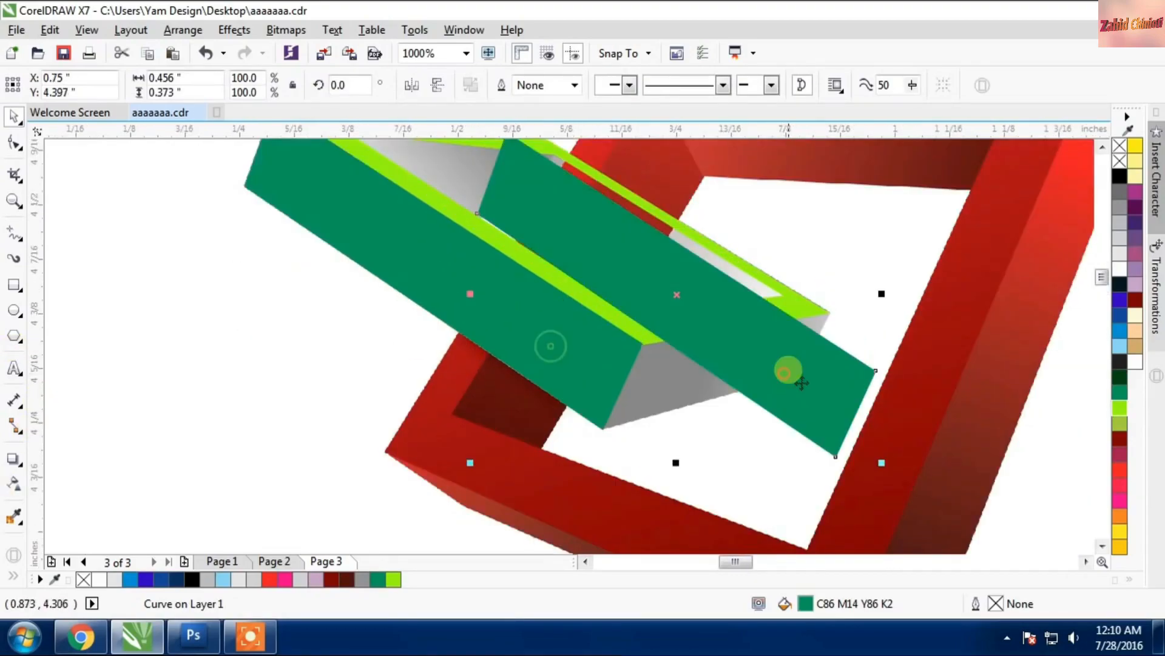
click(436, 84)
drag(629, 311, 774, 297)
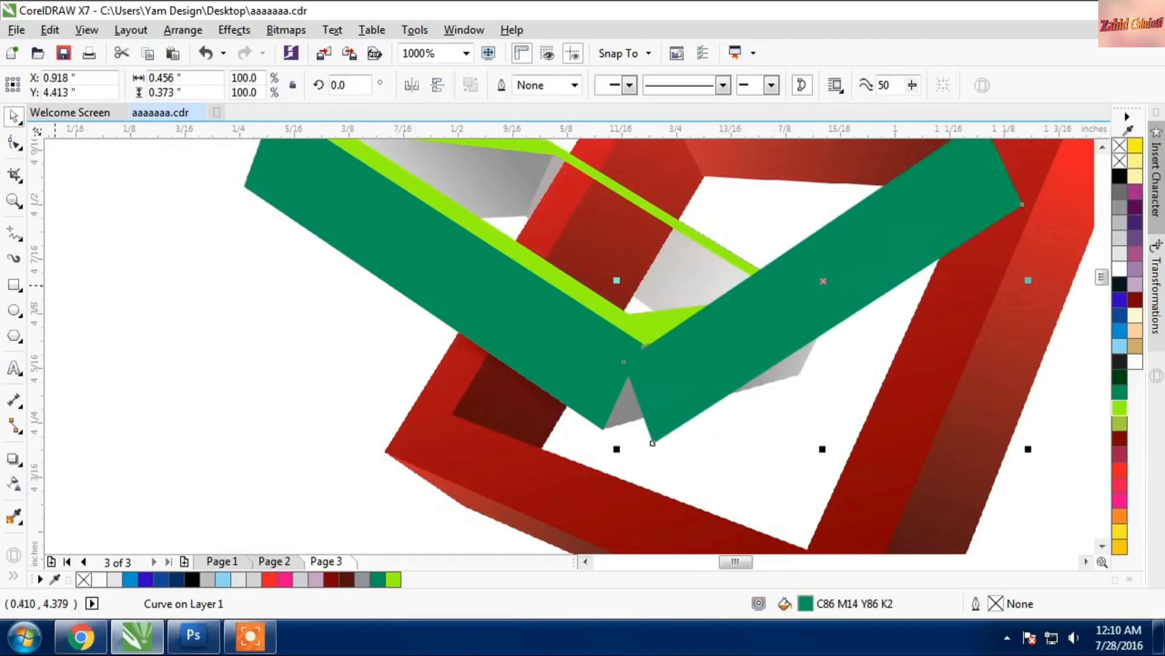
Step: Move the mirrored copy's four nodes onto the corners of the gray frame's short front-right face
click(15, 143)
click(557, 360)
drag(623, 364, 645, 342)
click(650, 443)
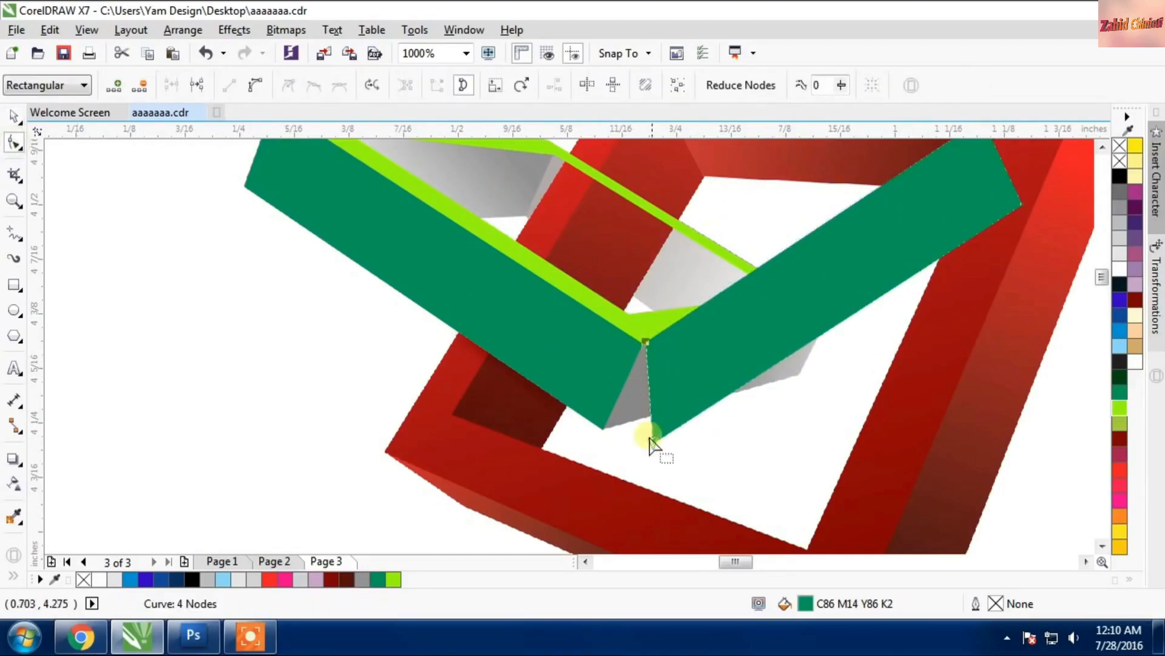
drag(659, 448, 608, 436)
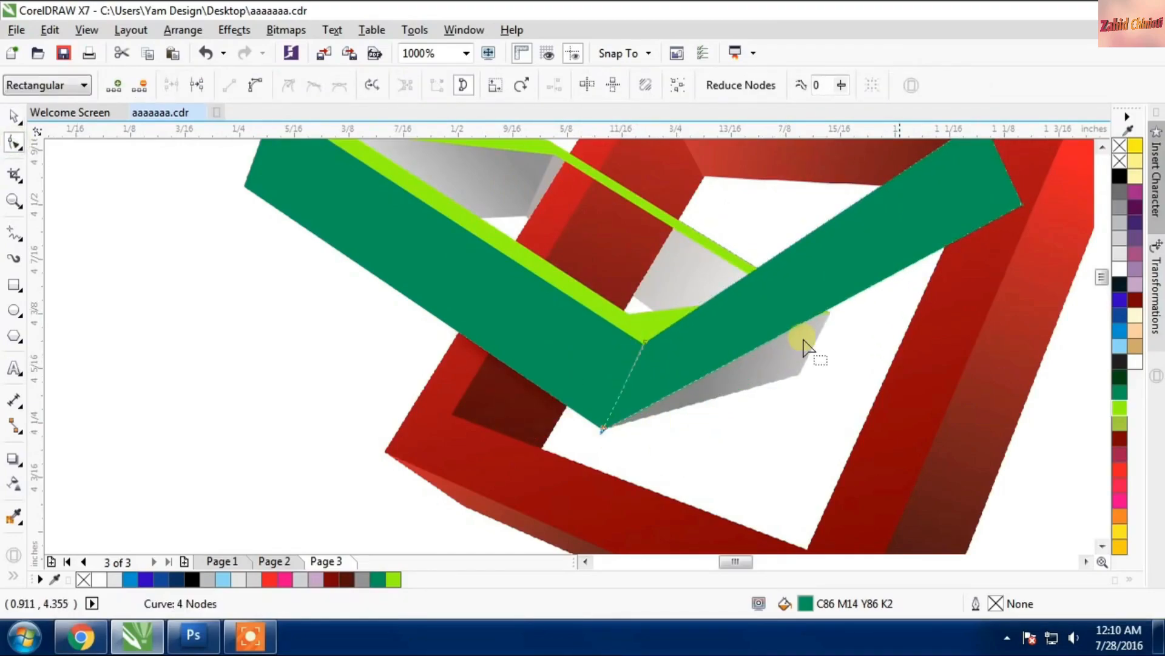
drag(1023, 203, 800, 375)
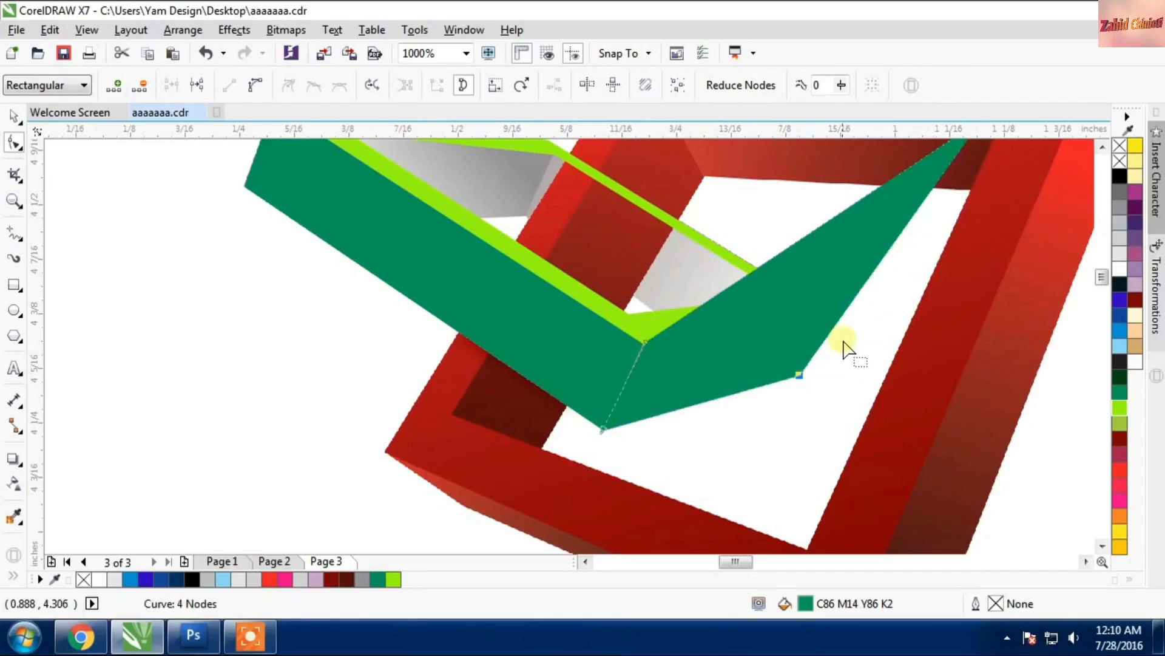
scroll(871, 294, down, 1)
drag(894, 250, 845, 316)
Step: Close the gap between the two green faces by moving the front-right face's upper-left node to the top face's front corner
scroll(819, 348, up, 2)
click(772, 437)
scroll(842, 340, up, 2)
scroll(869, 286, down, 2)
scroll(468, 364, up, 2)
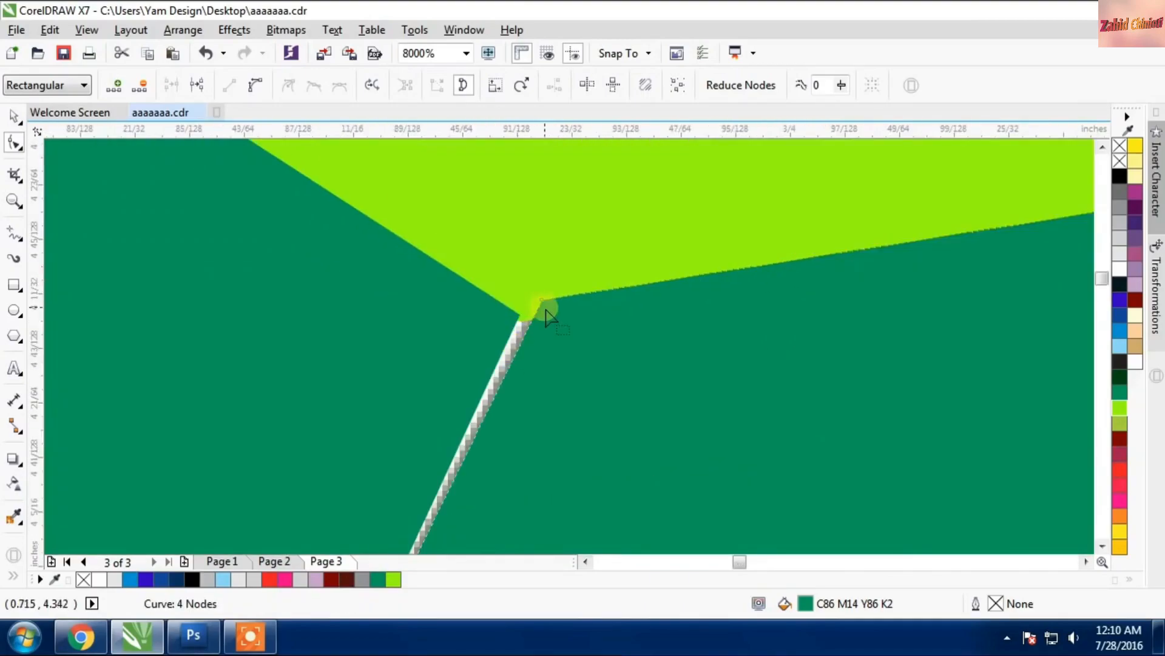
drag(530, 311, 518, 315)
scroll(585, 302, down, 2)
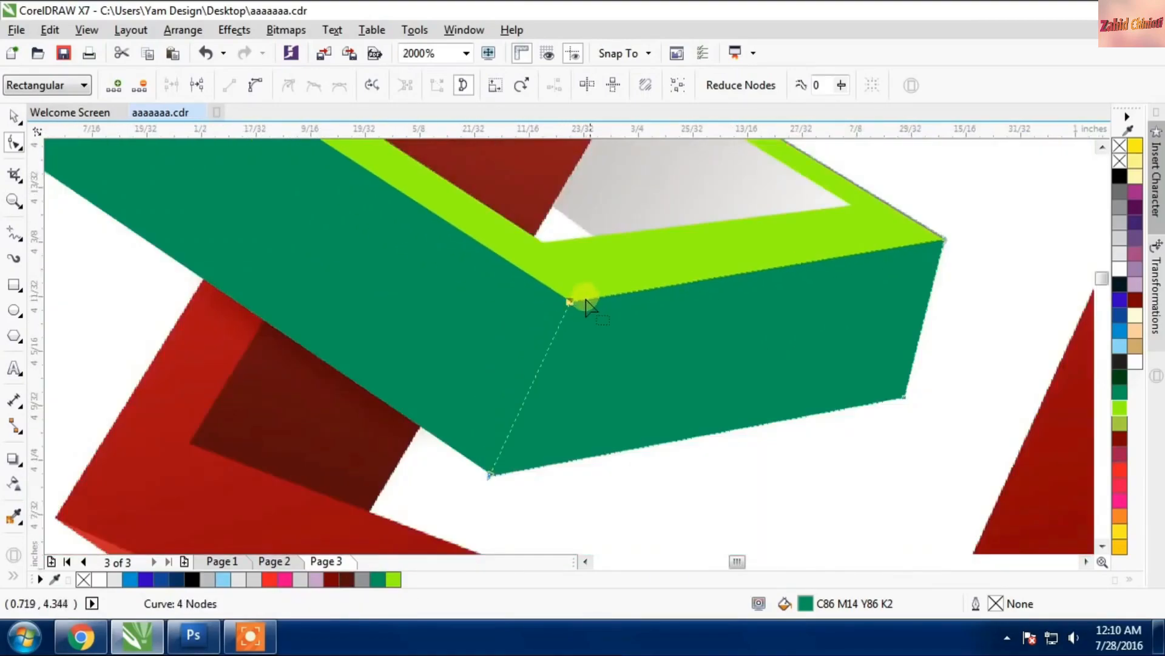
Step: Refine the front-right face's lower-right and lower-left nodes to fit the frame's bottom corners
scroll(890, 391, up, 1)
drag(918, 403, 883, 337)
scroll(695, 395, down, 2)
scroll(684, 419, up, 6)
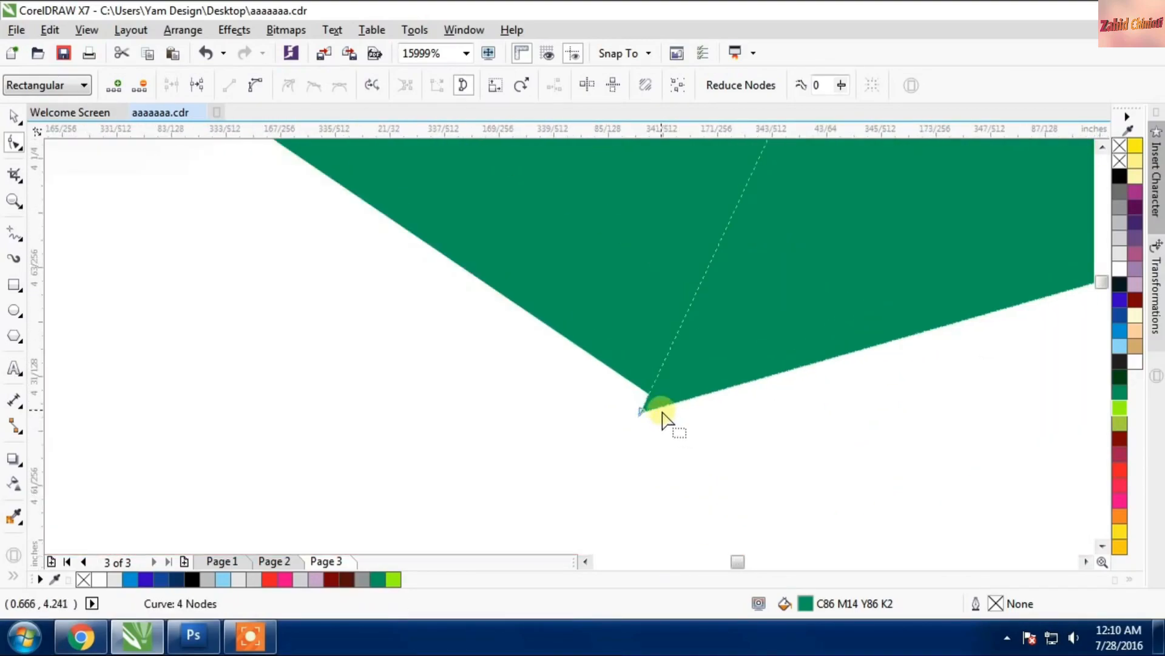
drag(582, 423, 635, 366)
scroll(687, 390, down, 8)
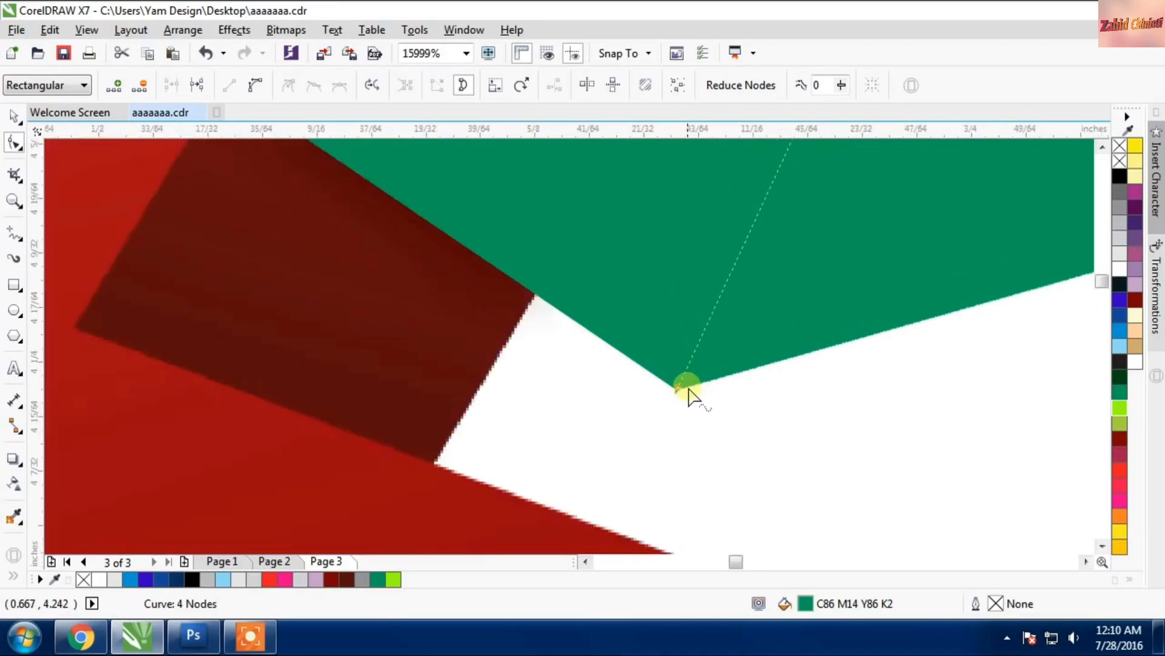
scroll(703, 354, up, 3)
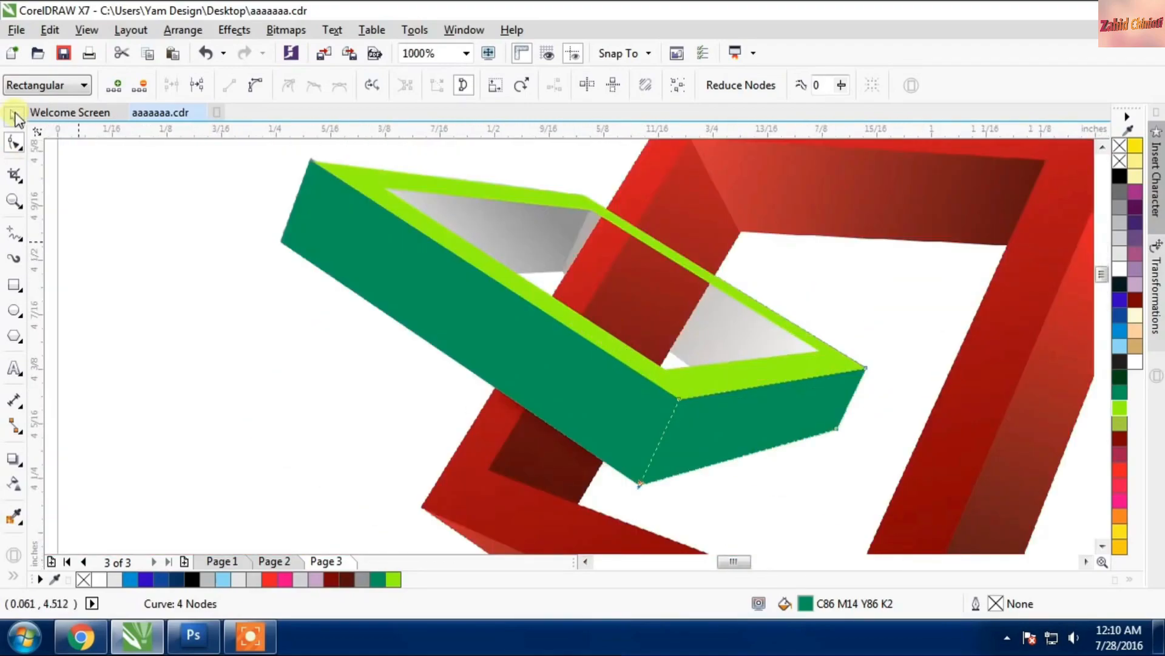
Step: Select the lime green top face and fill it with 20% Black
click(14, 116)
click(445, 303)
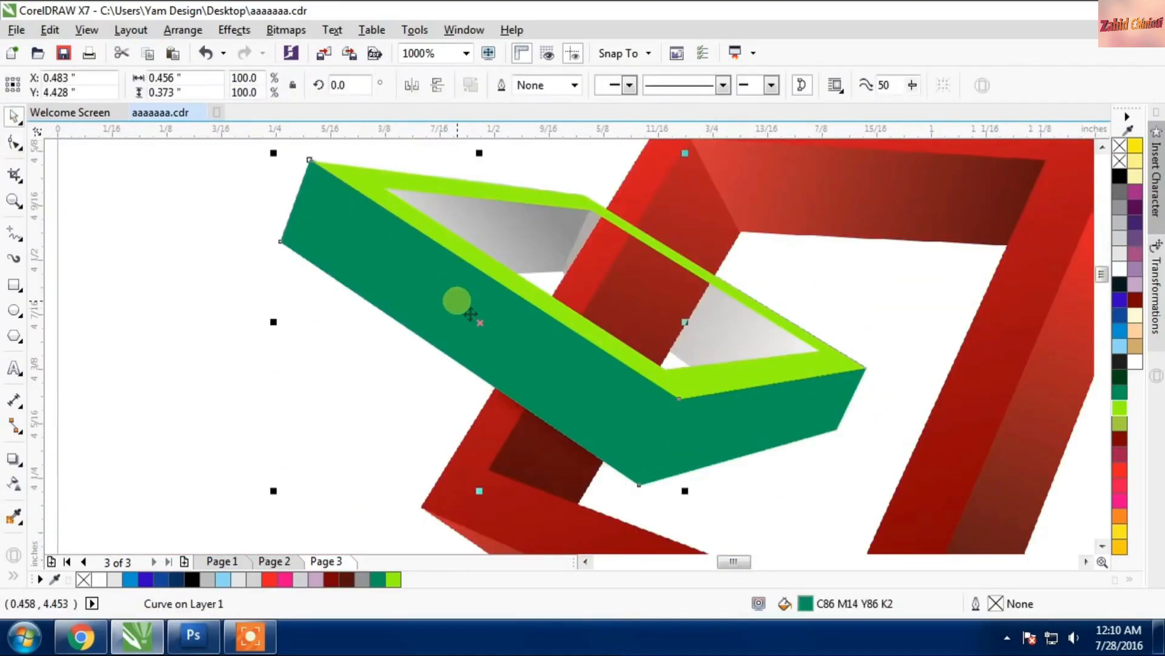
click(273, 409)
click(423, 302)
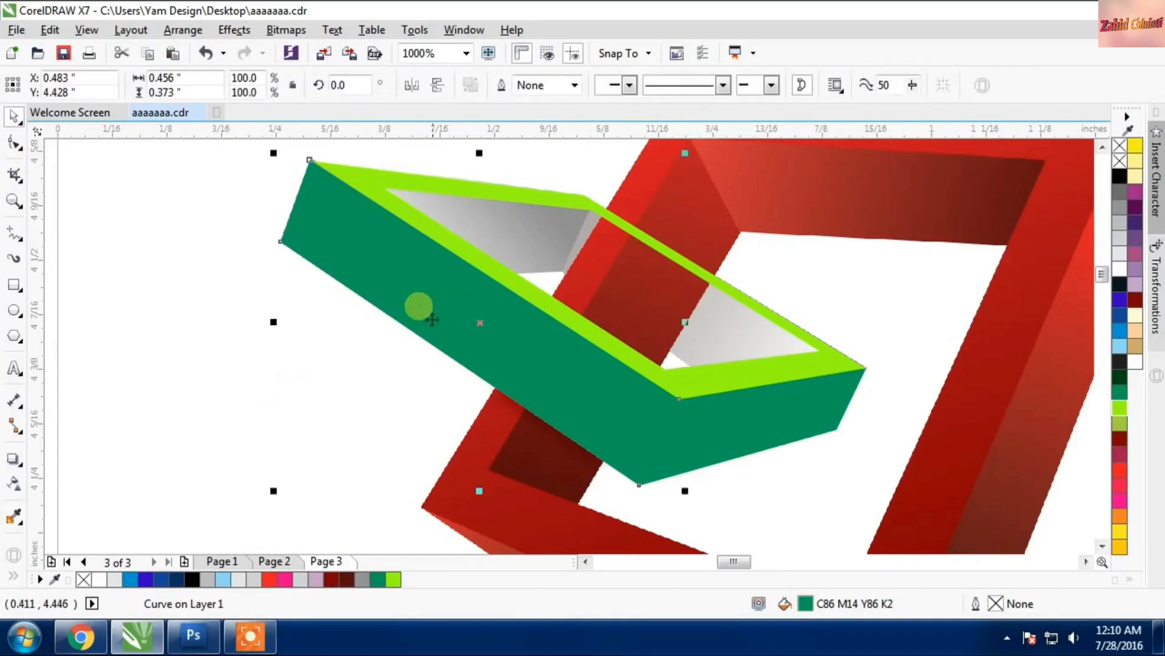
click(471, 254)
click(1120, 238)
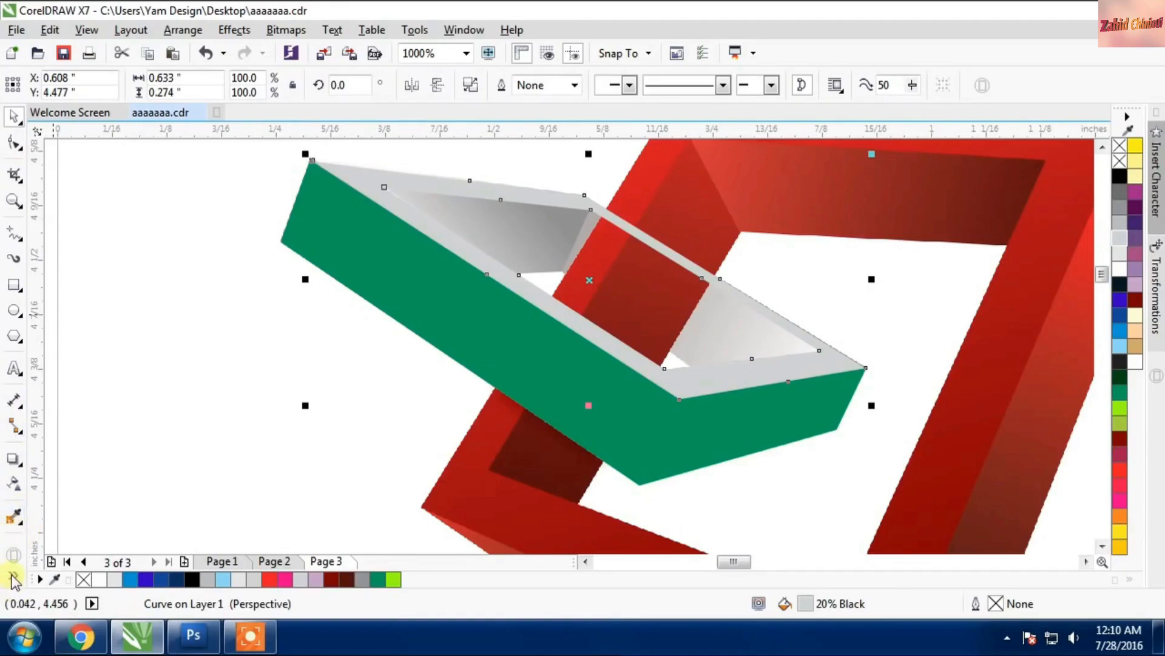
Step: Apply a linear fountain fill to the top face, running from light gray at the front corner to white at the back edge
click(50, 540)
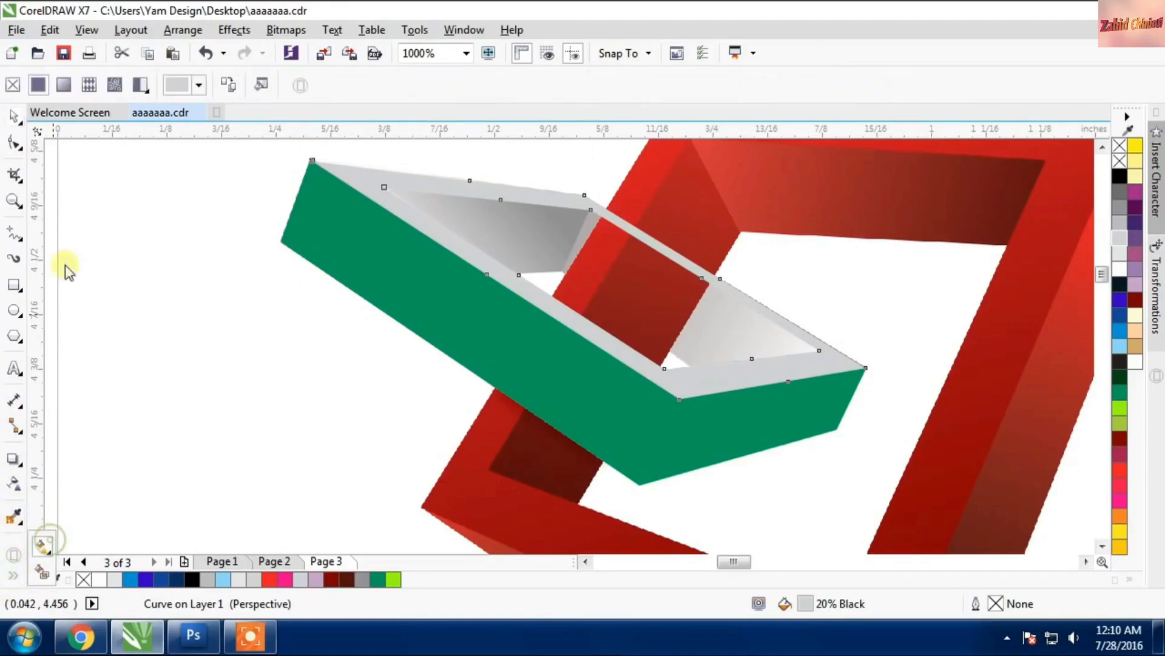
click(65, 86)
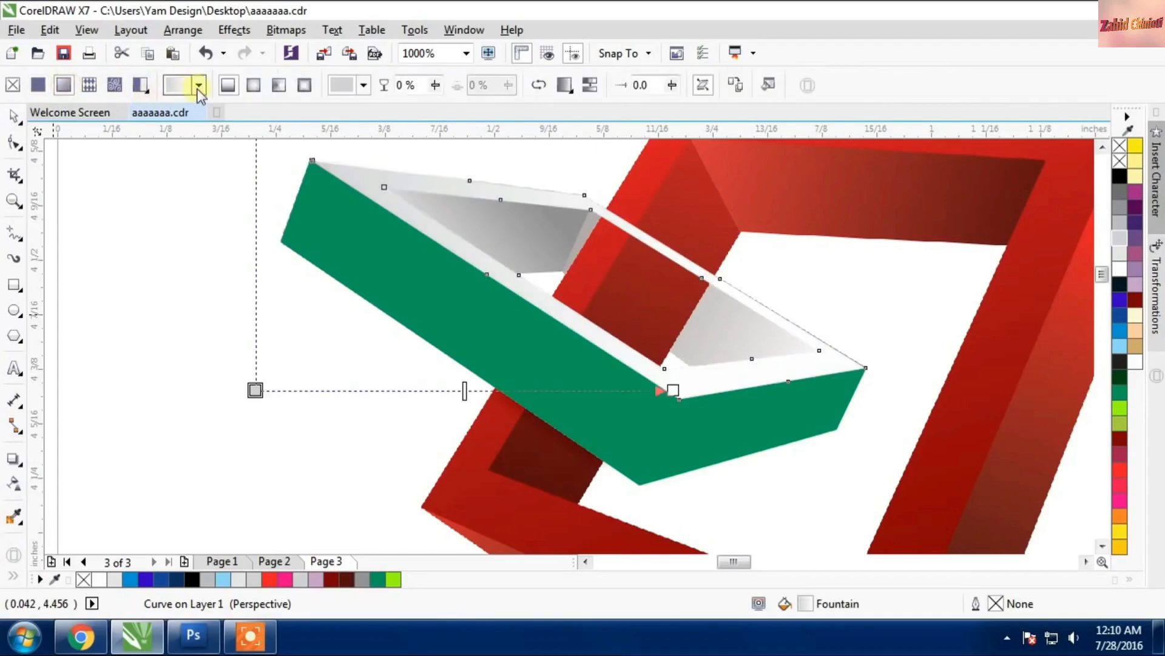
drag(255, 390, 568, 412)
drag(672, 390, 520, 208)
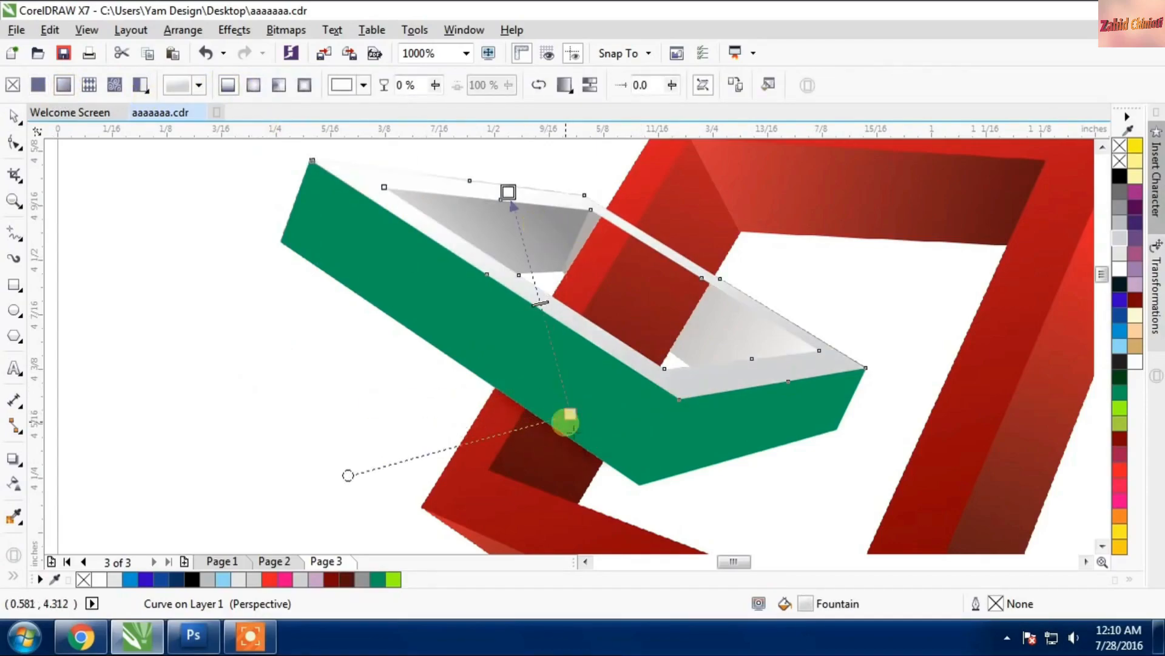
drag(567, 411, 668, 410)
click(14, 116)
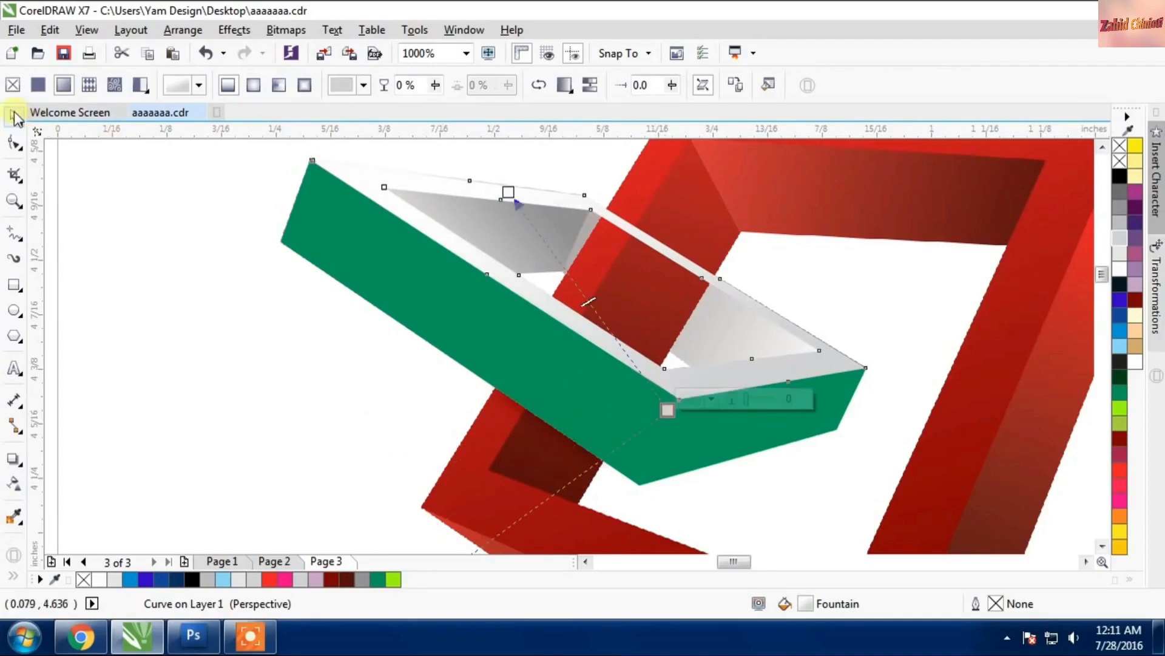
Step: Select the top face and both green side faces together and move them clear of the reference image into the empty area beside it
shift+click(465, 260)
scroll(447, 268, down, 1)
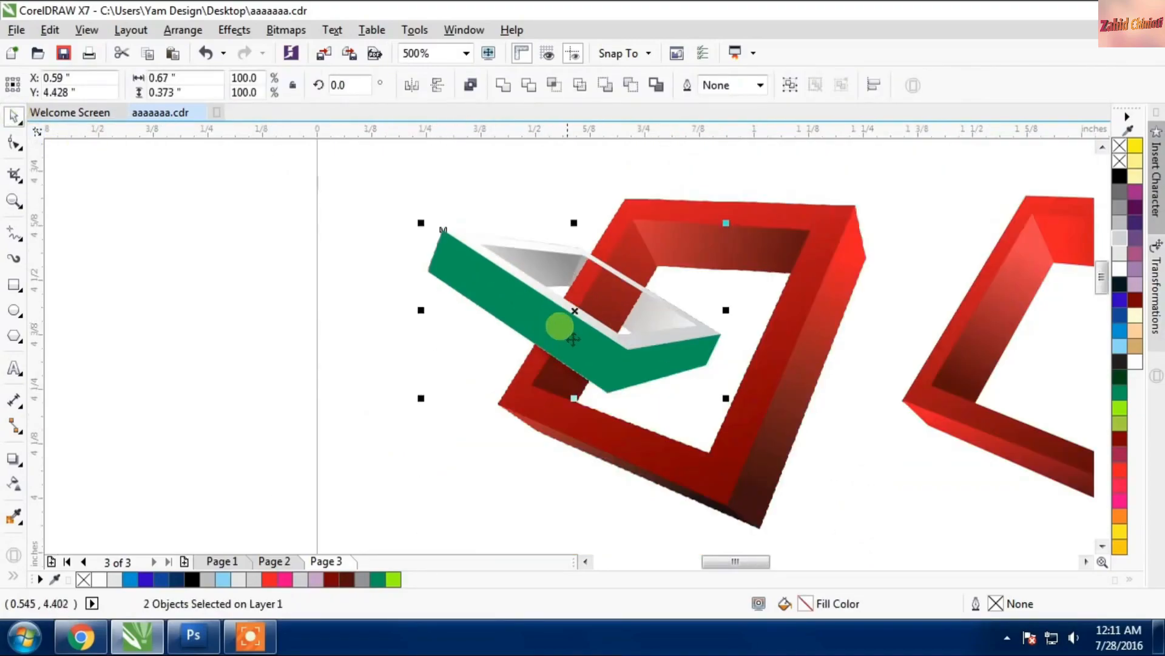
shift+click(650, 377)
drag(660, 361, 413, 370)
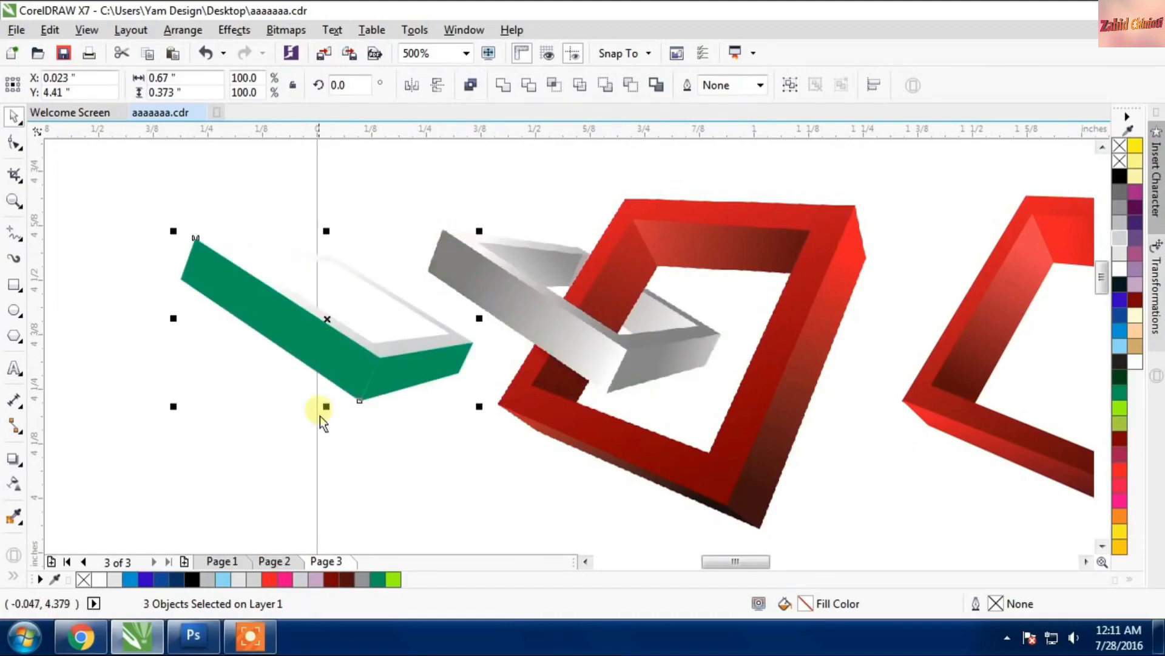
click(316, 439)
Step: Recolor the start of the top face's gradient to a medium gray, C46 M38 Y37 K2, at the front corner
click(389, 344)
click(268, 270)
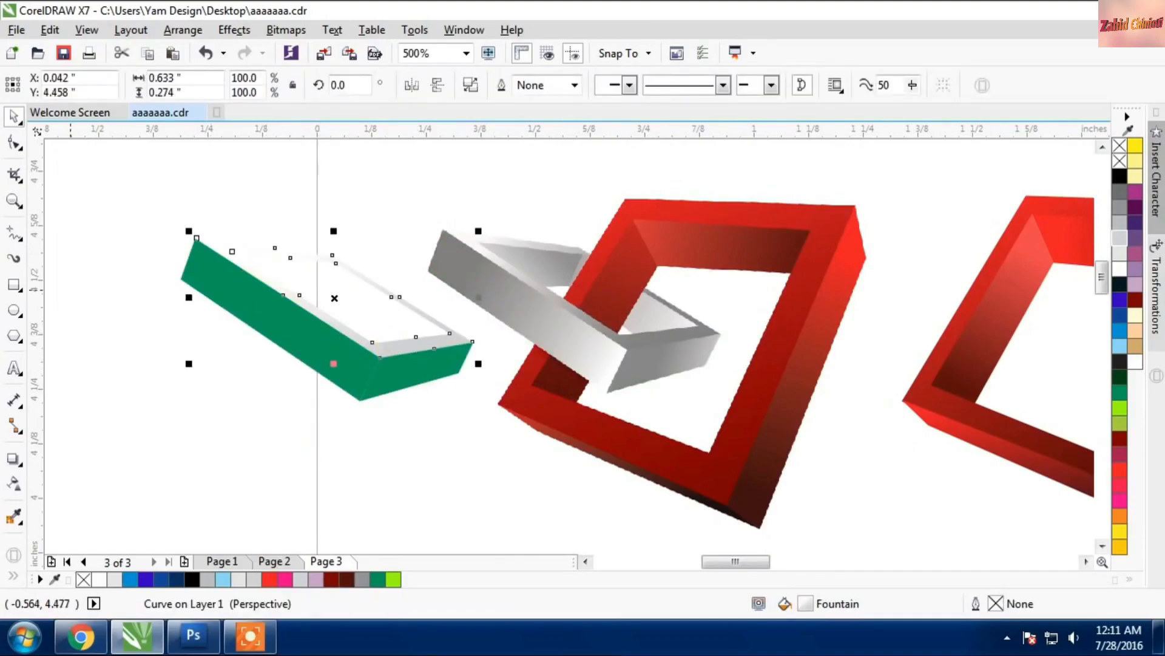
click(12, 577)
click(43, 544)
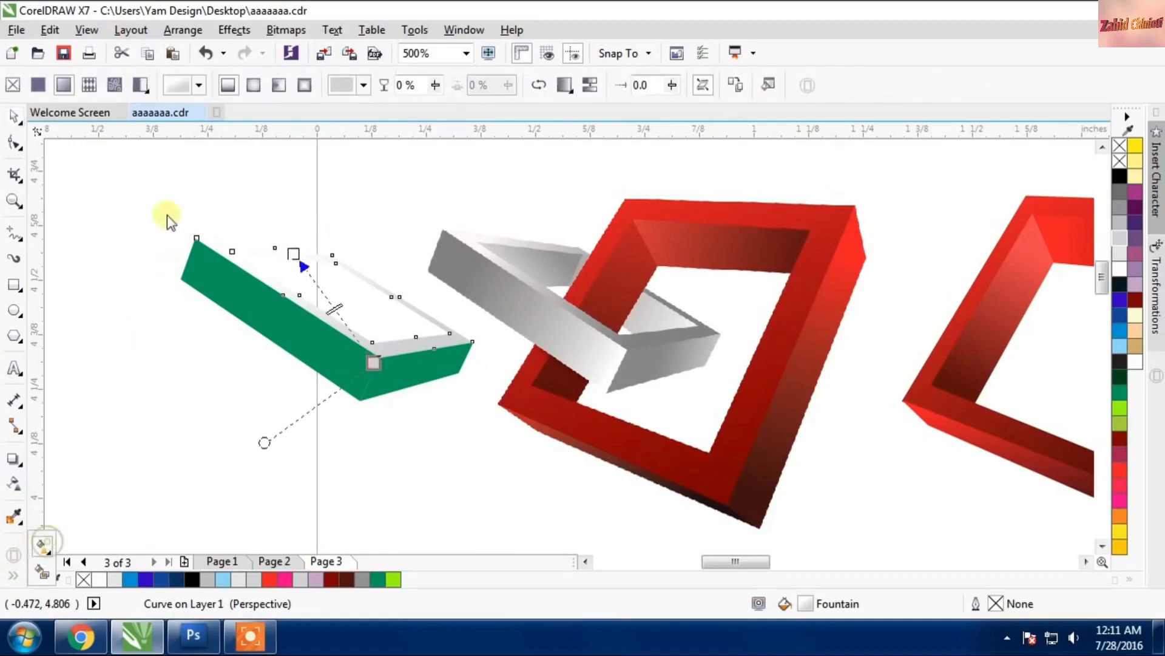
click(376, 355)
drag(376, 362, 383, 356)
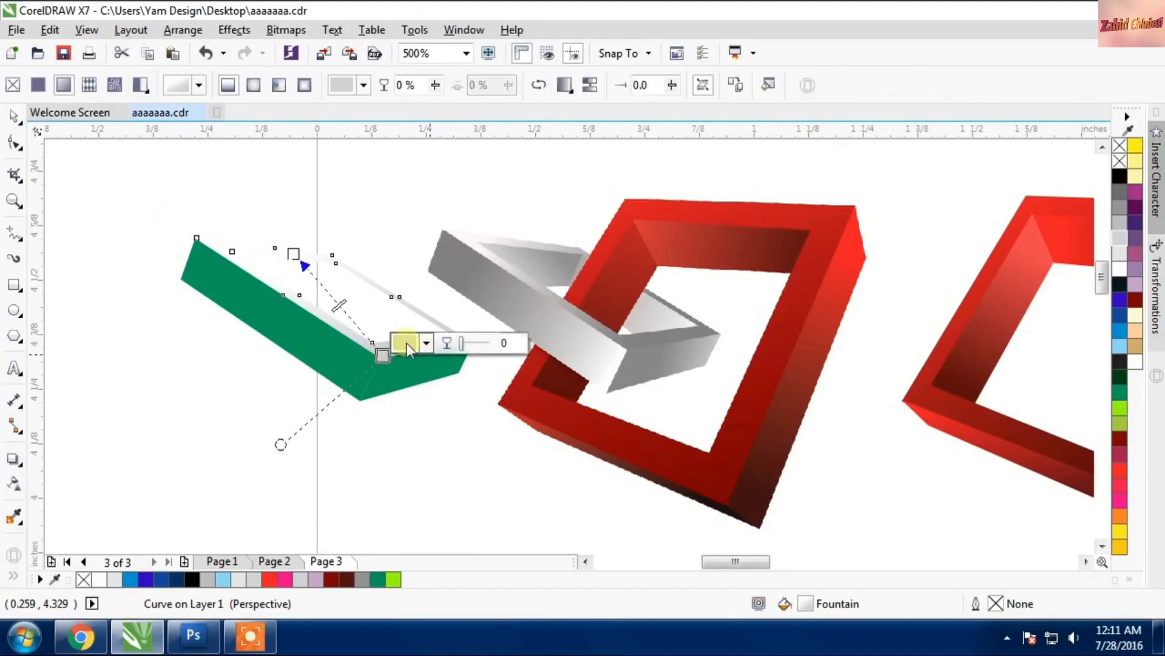
click(405, 343)
click(408, 468)
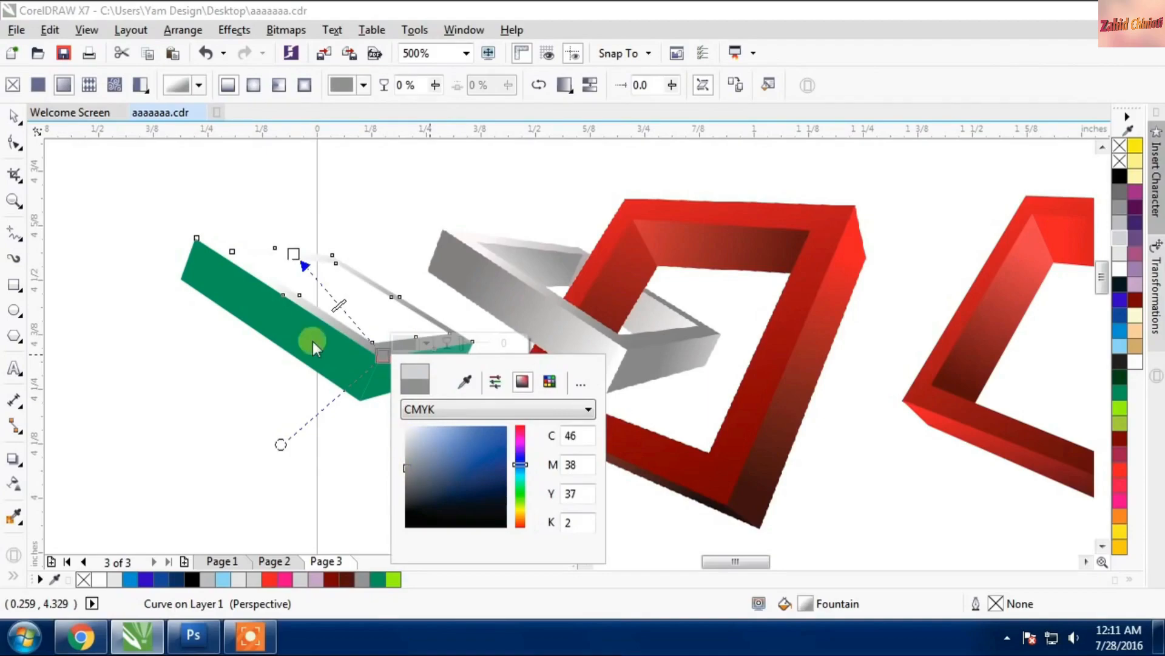
Step: Stretch the top face's gradient so it runs from gray at the far right corner to white near the back-left corner
drag(306, 263, 246, 243)
drag(373, 343, 467, 338)
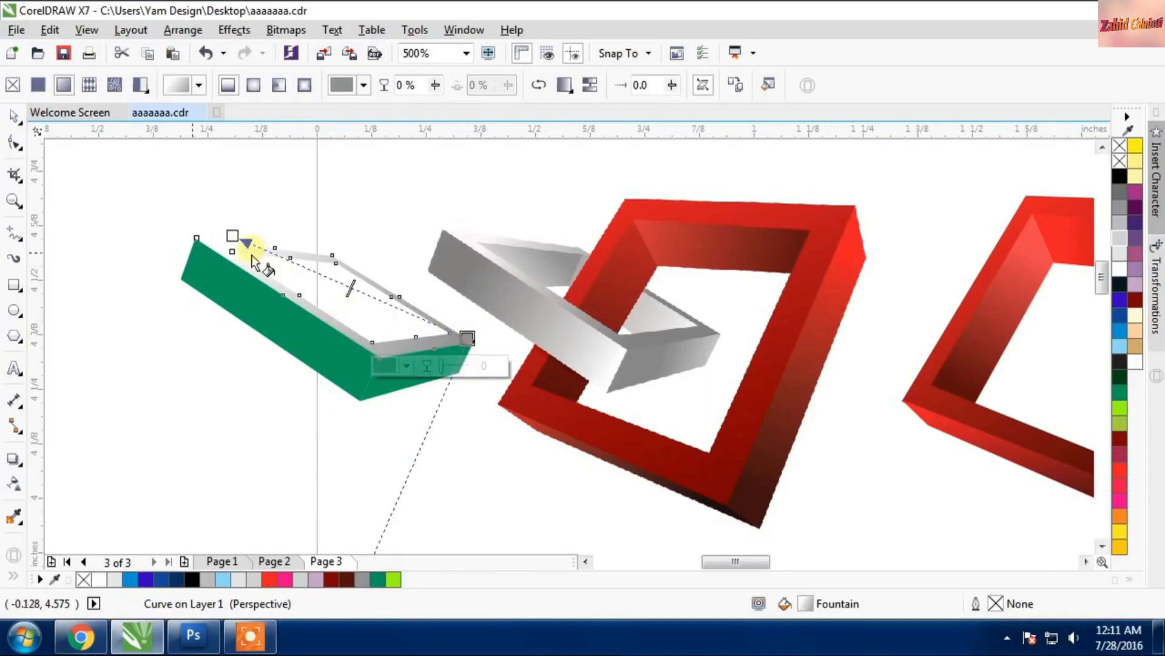
click(17, 113)
Step: Give the long front face a linear fountain fill from dark gray at its left edge to white toward the right
click(290, 338)
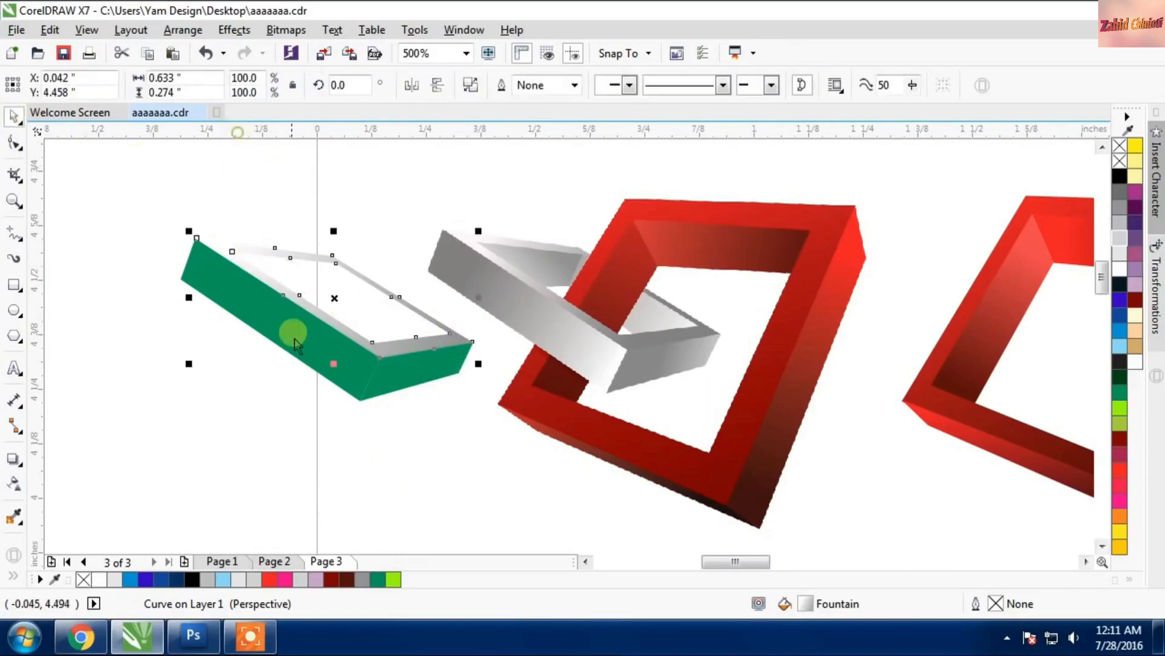
click(40, 545)
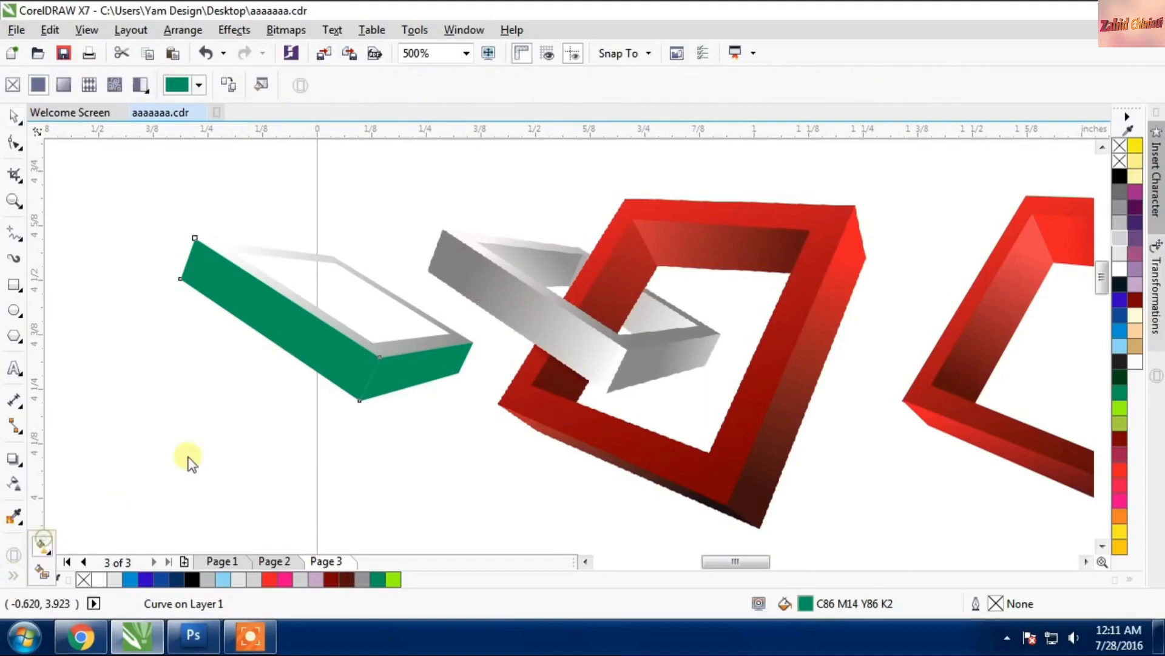
click(64, 85)
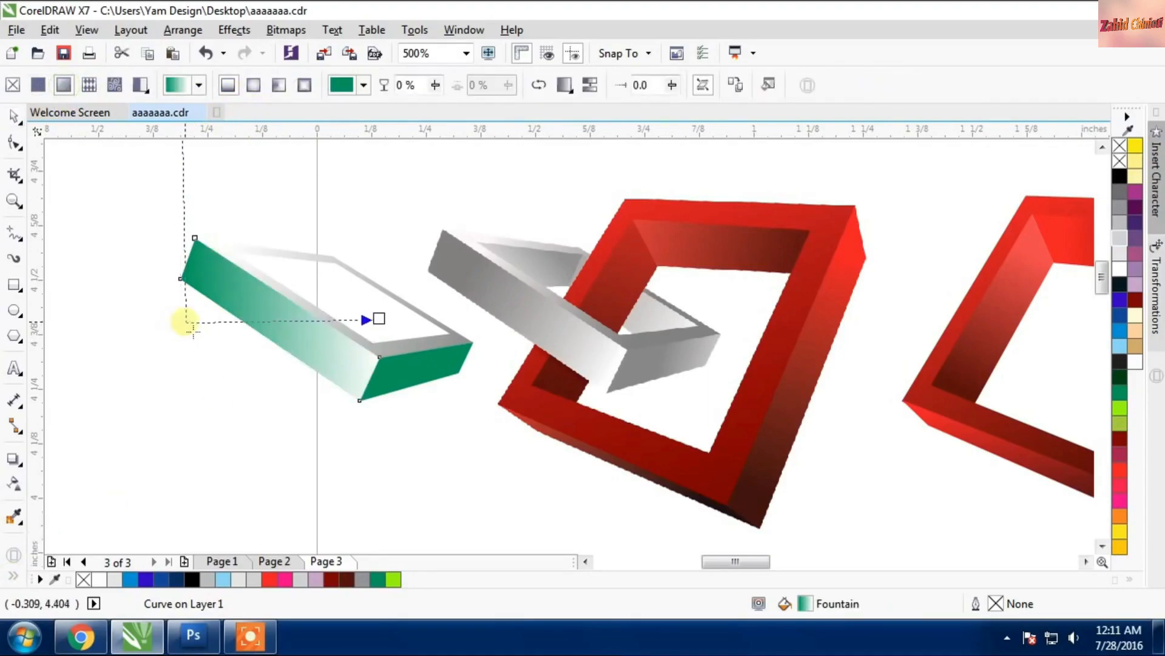
drag(180, 318, 191, 266)
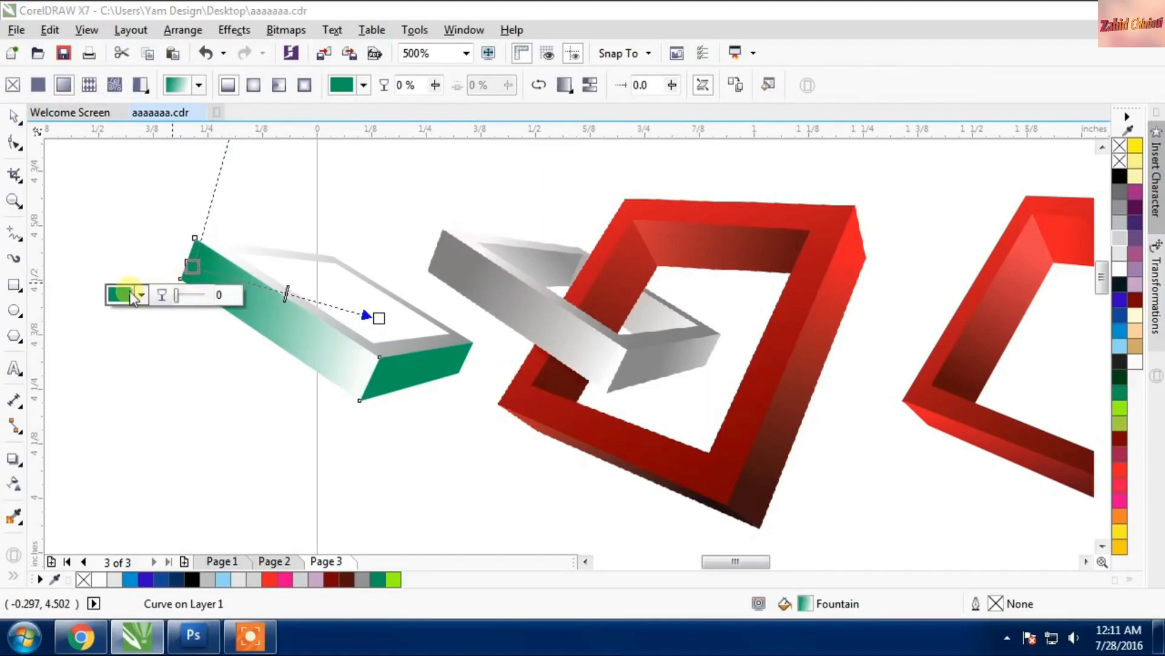
click(141, 295)
mouse_move(133, 419)
mouse_down()
mouse_move(119, 414)
mouse_move(111, 439)
mouse_move(121, 433)
mouse_up()
click(389, 314)
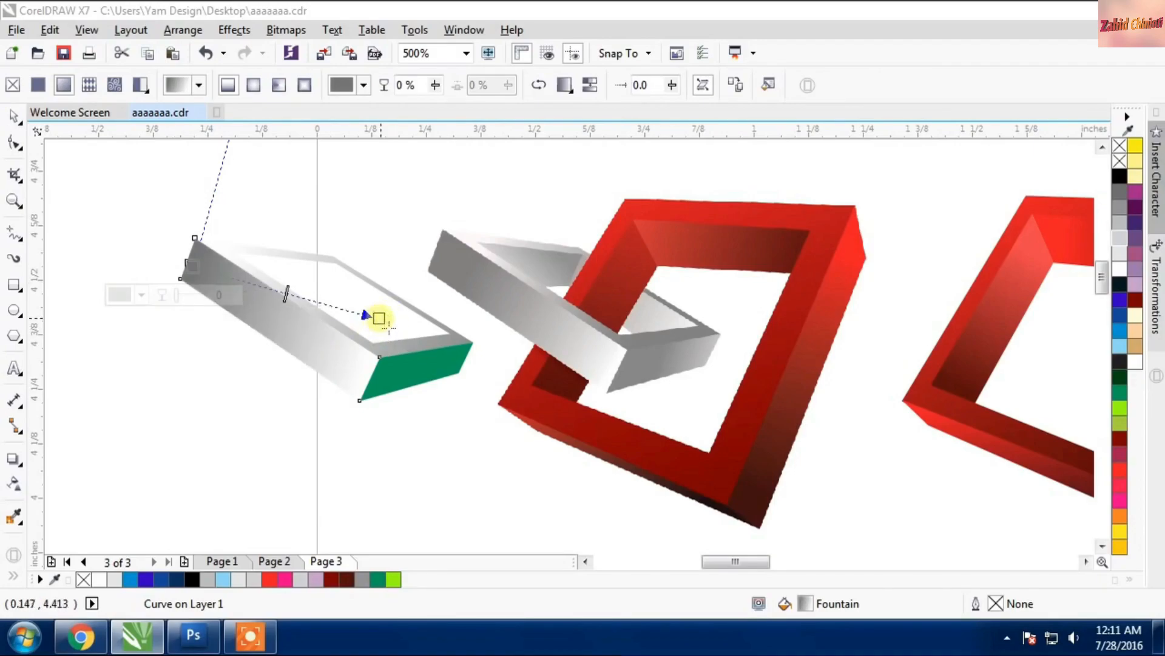
Step: Apply a linear fountain fill to the short front-right face and angle it along the face's length
click(446, 365)
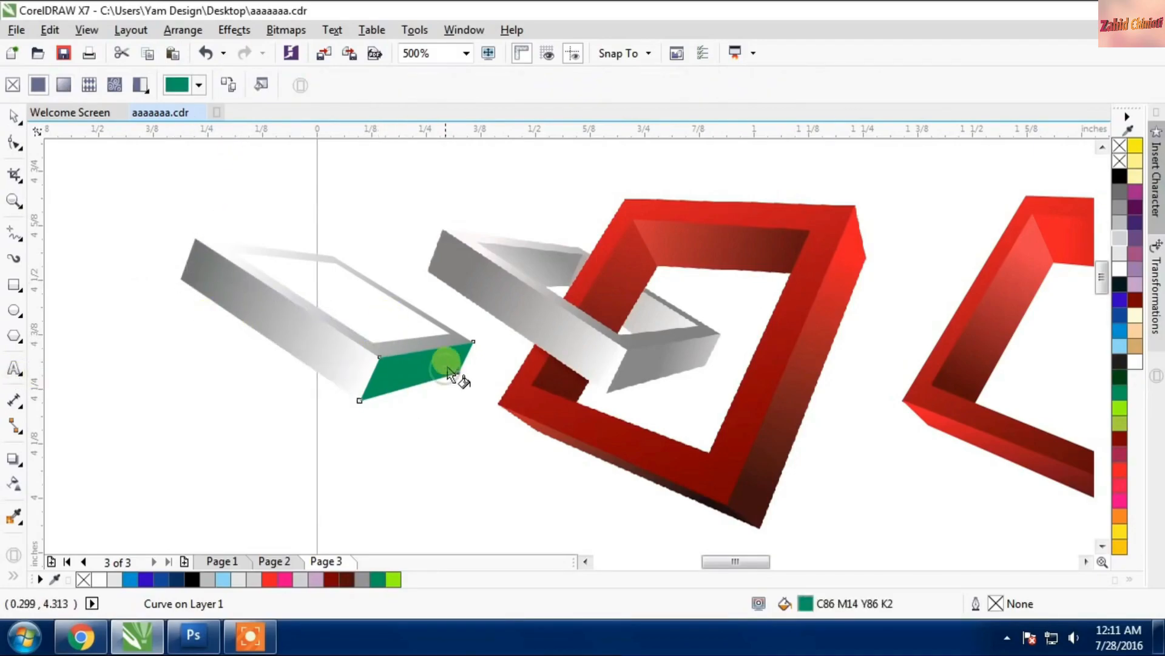
click(64, 84)
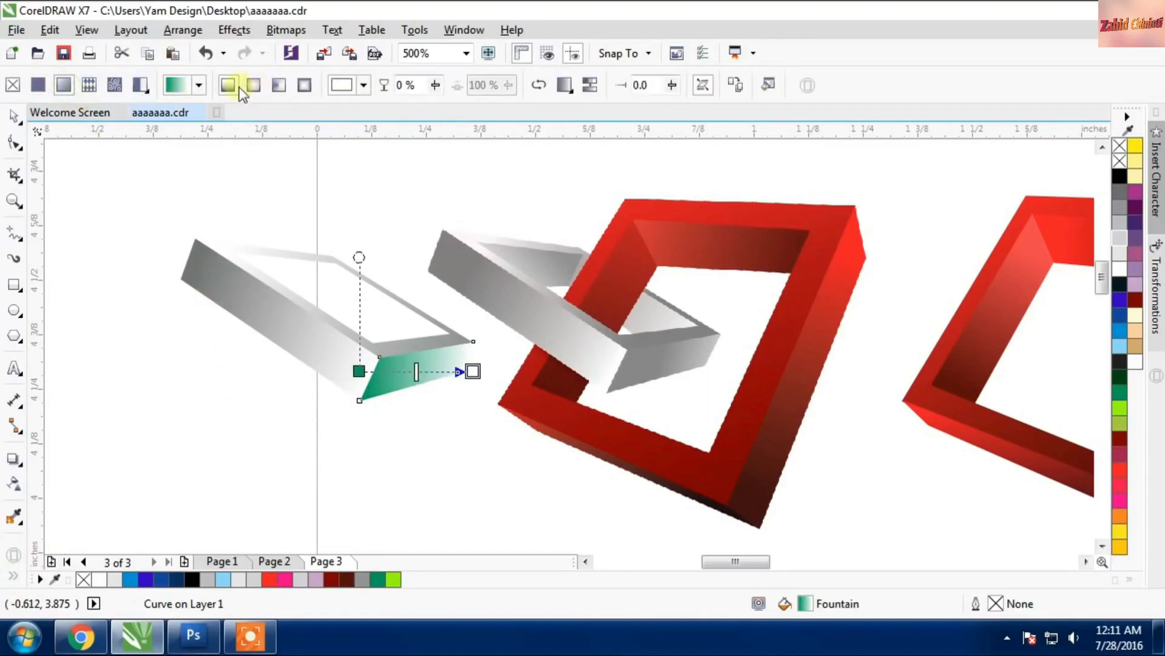
drag(473, 371, 476, 359)
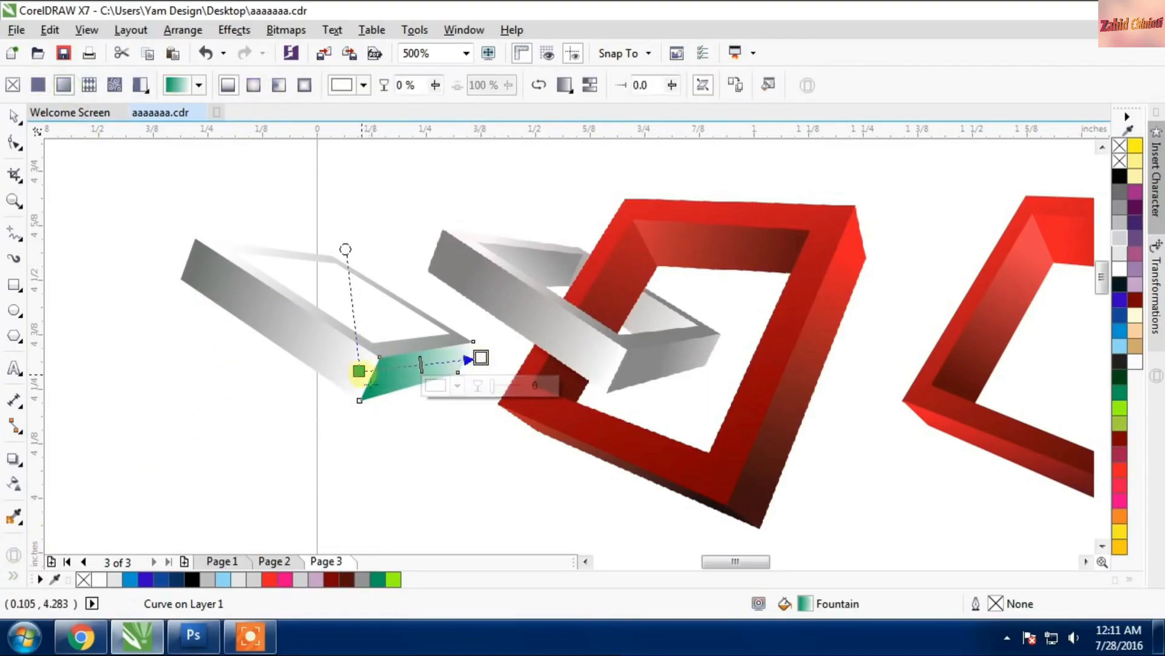
drag(358, 371, 370, 380)
Step: Change the short face's green gradient start to medium gray and shift that start slightly inward from the face's left edge
click(331, 408)
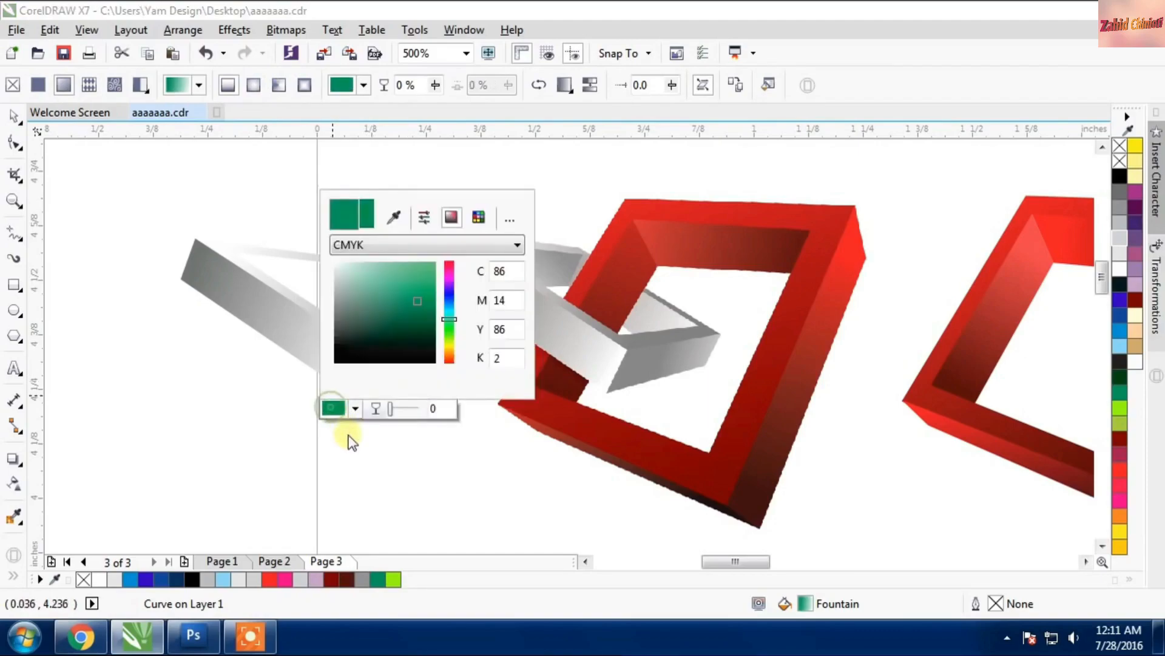
click(334, 308)
click(229, 202)
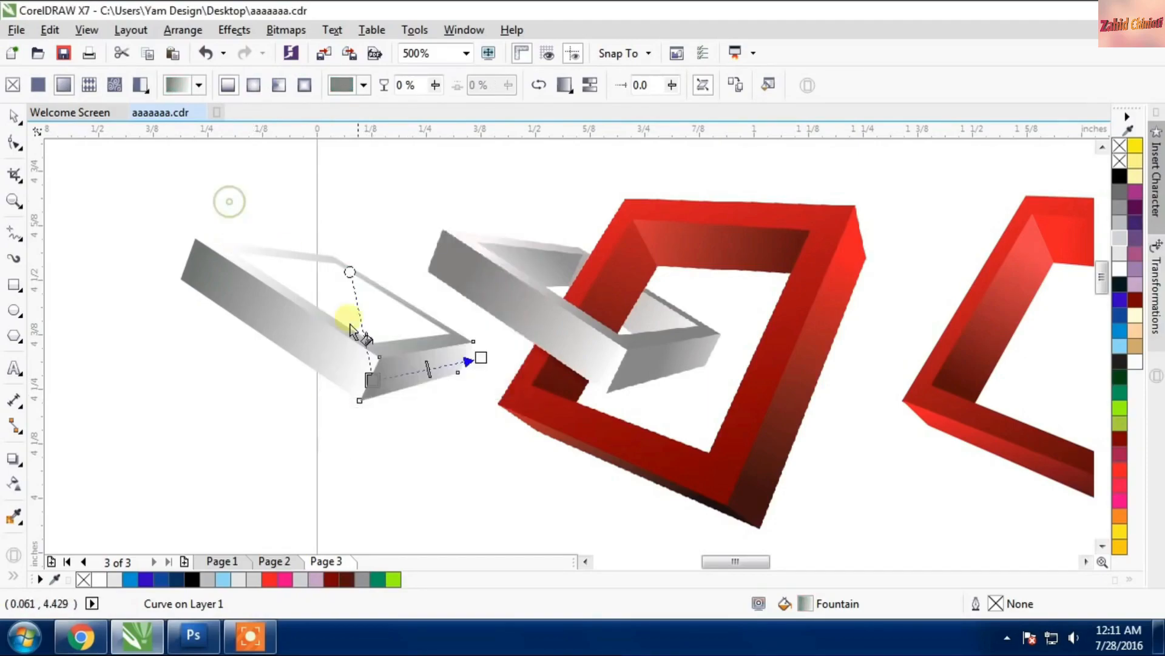
drag(362, 377, 371, 375)
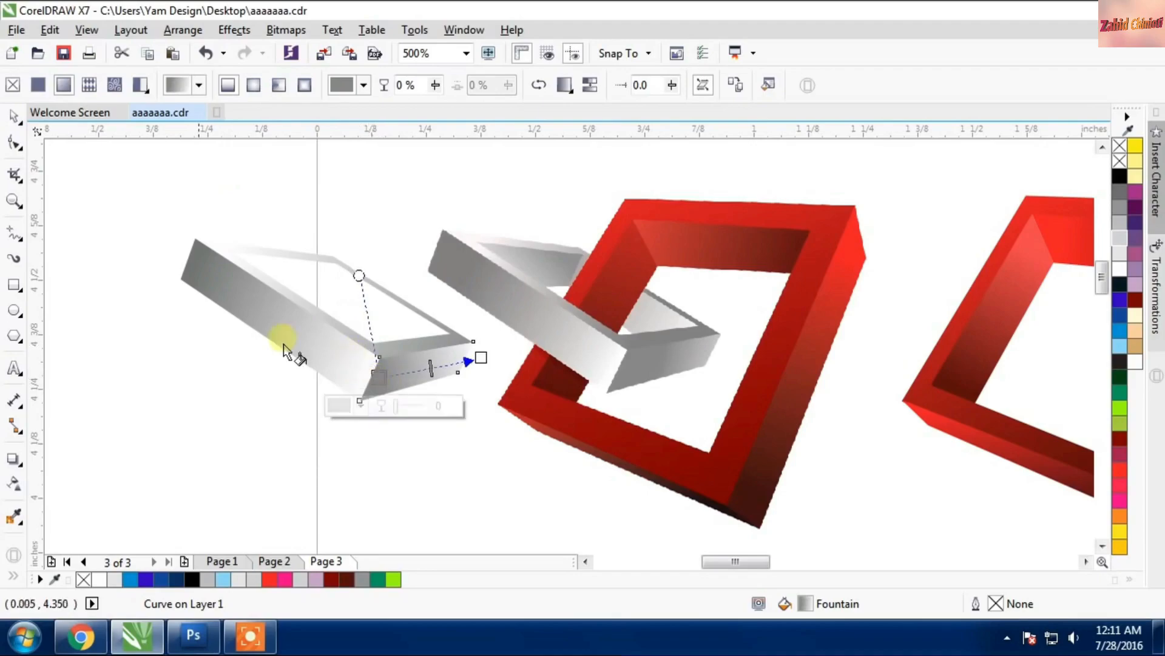
click(22, 121)
click(140, 145)
Step: Duplicate the short front-right face, mirror the copy horizontally, and align it with the top face's inner back corner
scroll(239, 267, up, 1)
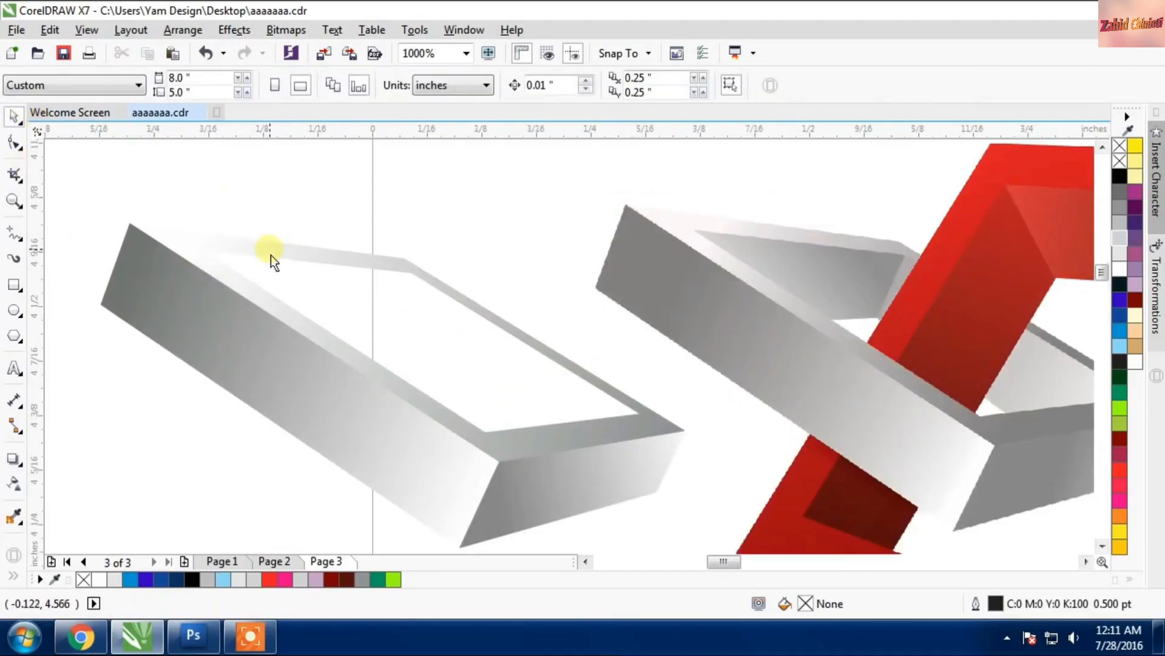
drag(569, 485, 301, 281)
click(421, 90)
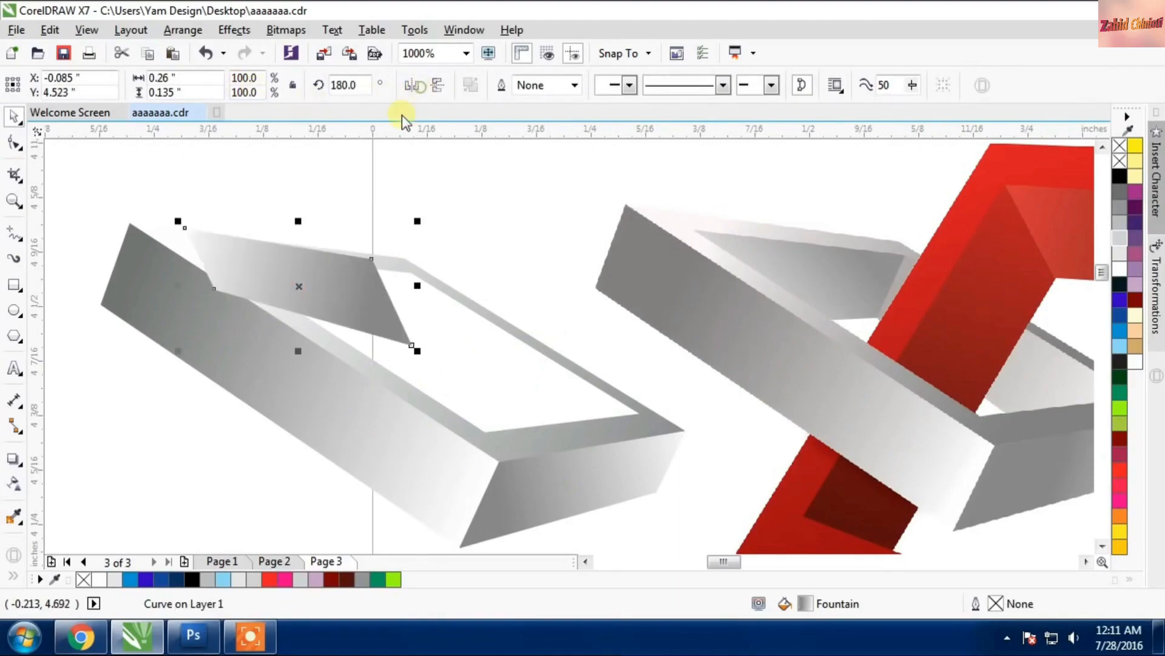
drag(343, 295, 401, 334)
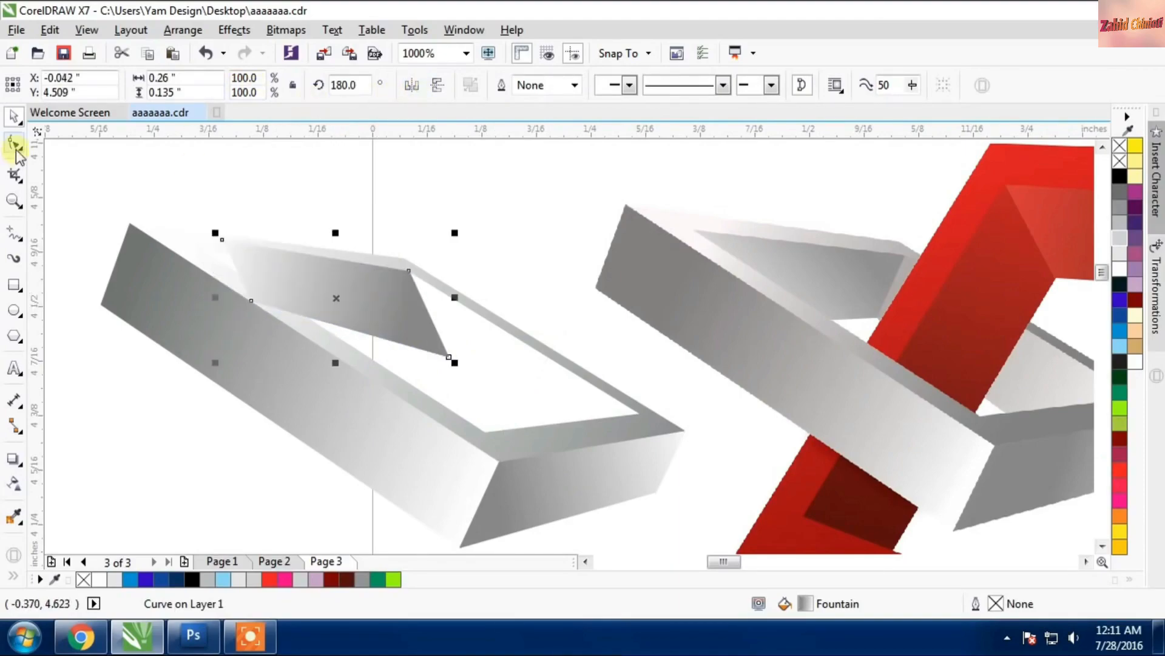
Step: Move the copy's upper-left and lower-right nodes to form the frame's inner back wall, and send it back one level
click(13, 144)
drag(204, 249, 204, 249)
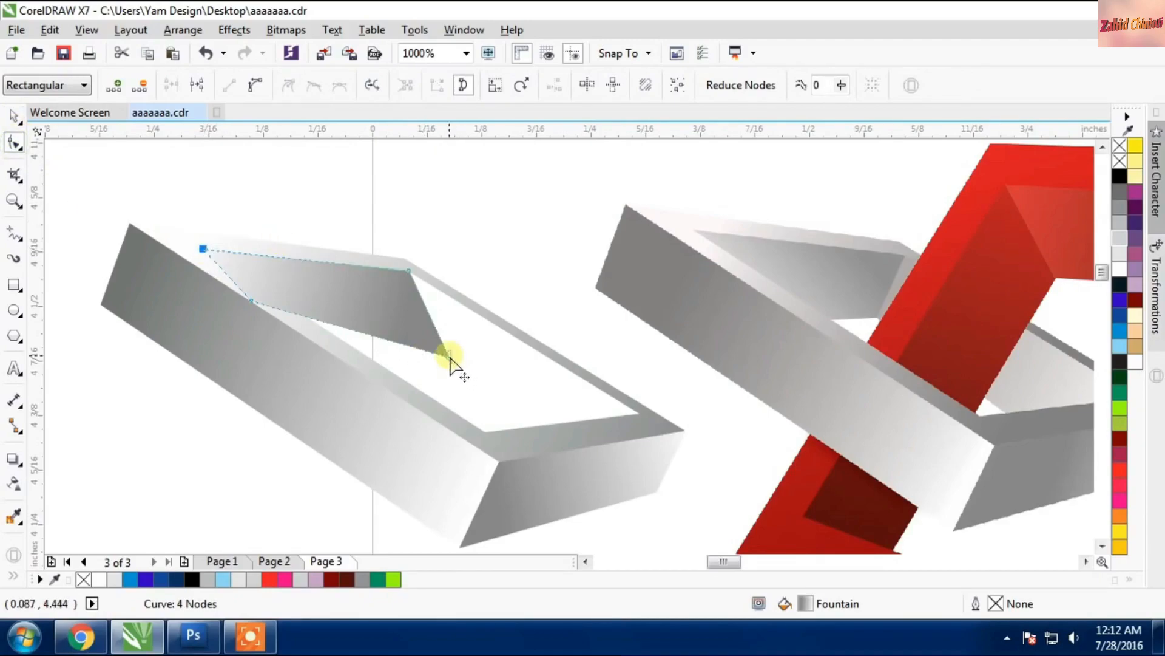
drag(448, 356, 394, 339)
key(space)
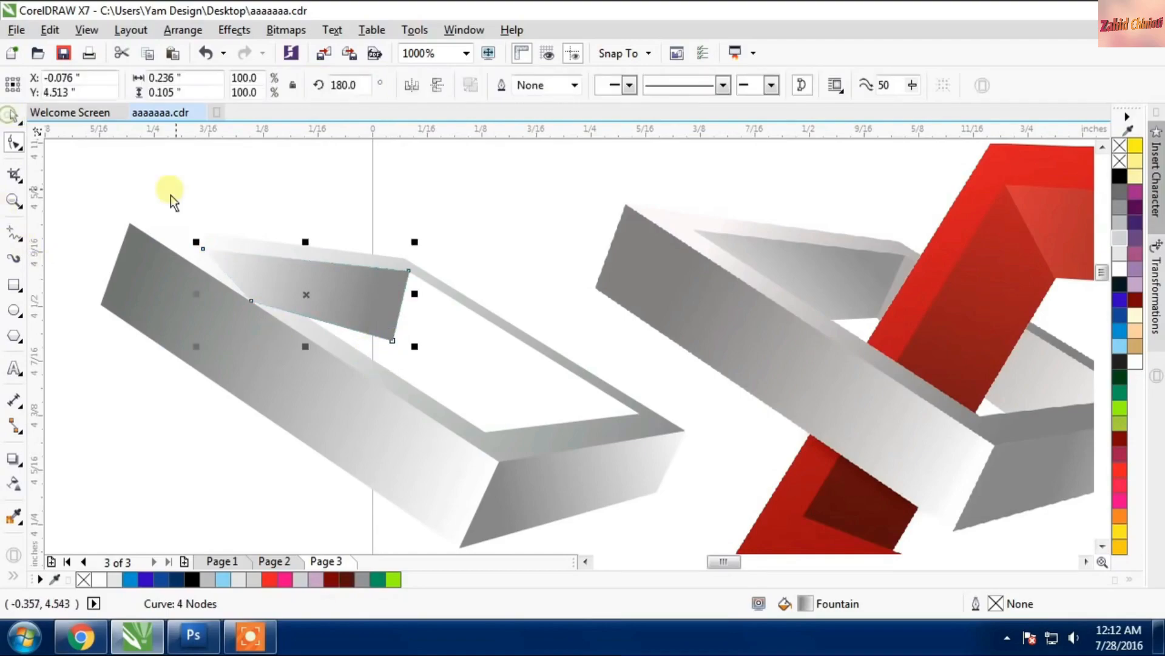
key(ctrl+Page_Down)
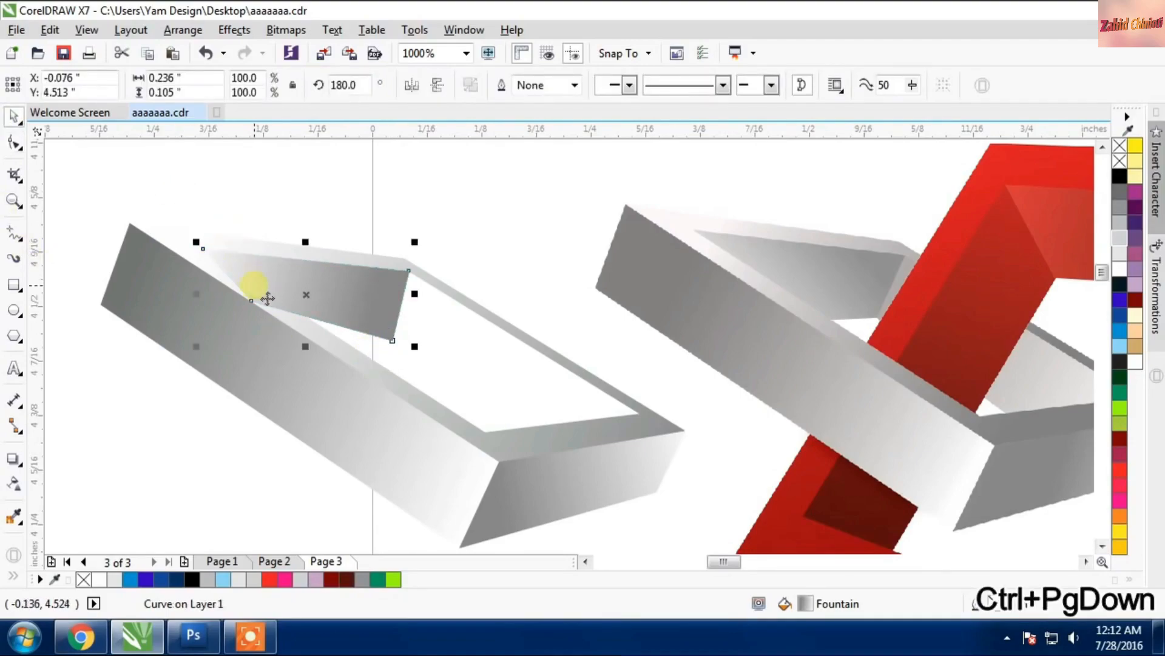
Step: Adjust the inner back wall's upper-right node to sit exactly on the top face's inner corner
key(space)
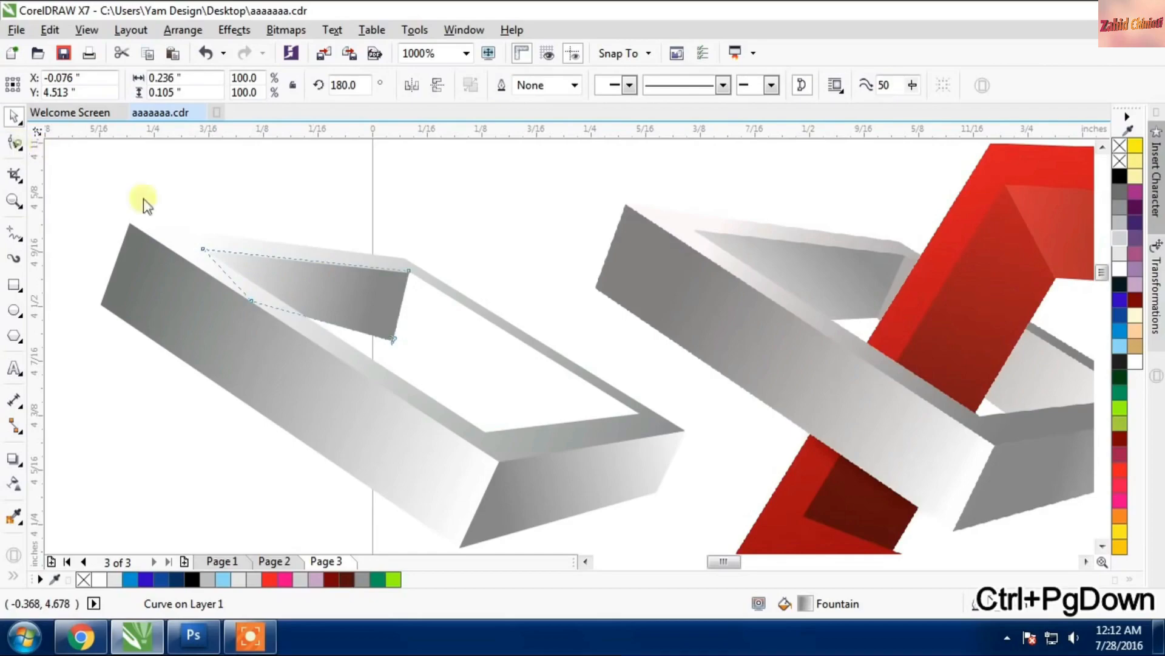
scroll(390, 281, up, 3)
drag(468, 244, 472, 245)
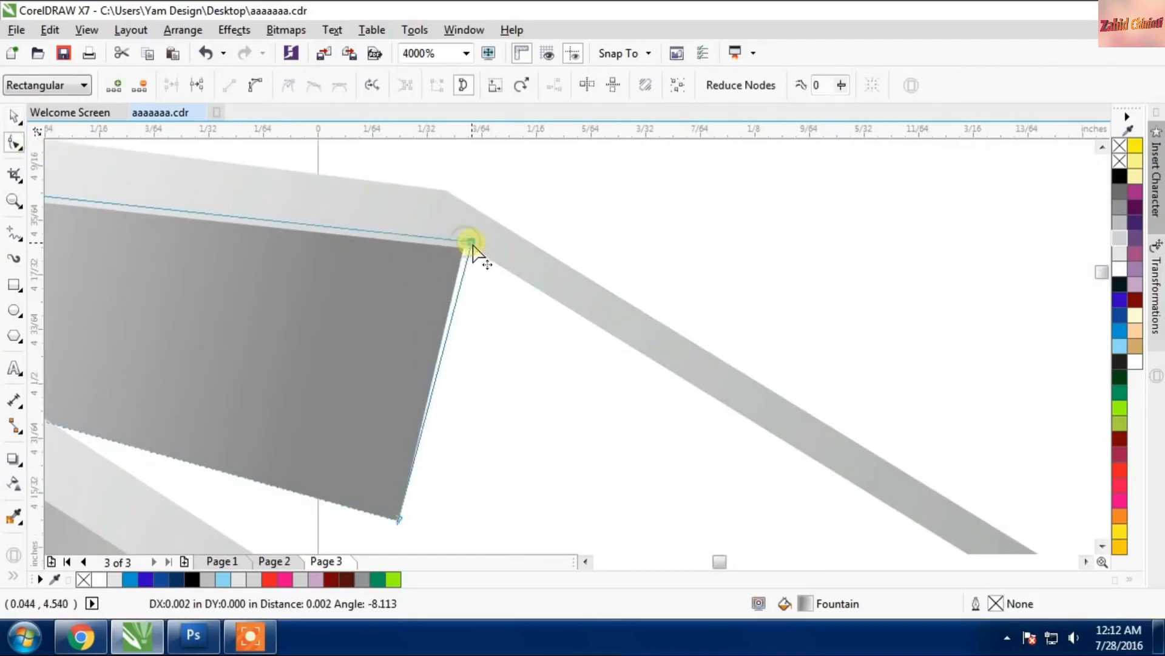
scroll(435, 291, down, 4)
click(13, 114)
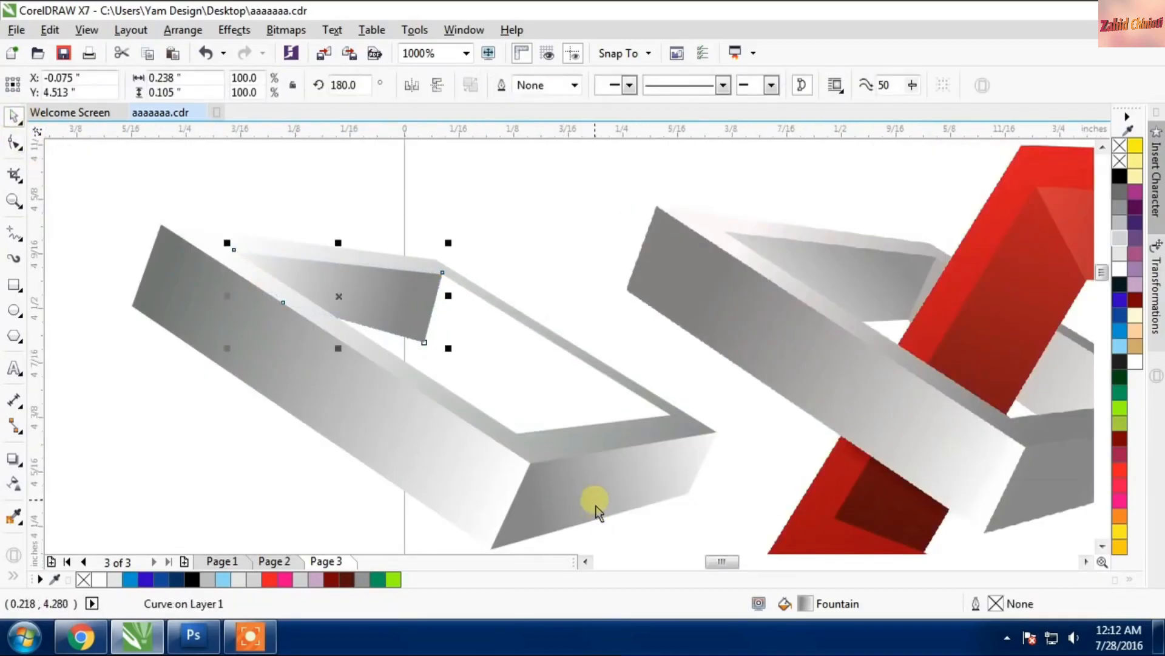
Step: Duplicate the long front face and place the copy with its upper-left node on the frame's inner back corner
drag(595, 502, 516, 441)
key(ctrl+z)
drag(378, 418, 644, 447)
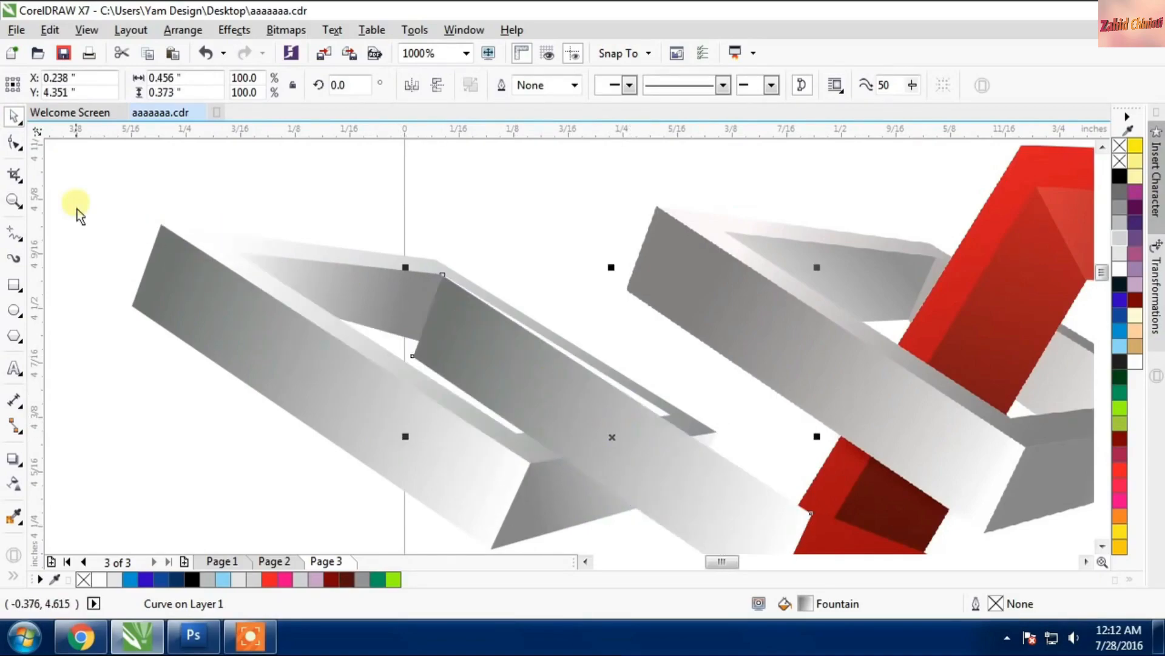
Step: Shorten the copied long face by moving its two right nodes to the inner right corner, and send it behind the top and short front faces
click(13, 143)
scroll(692, 454, down, 2)
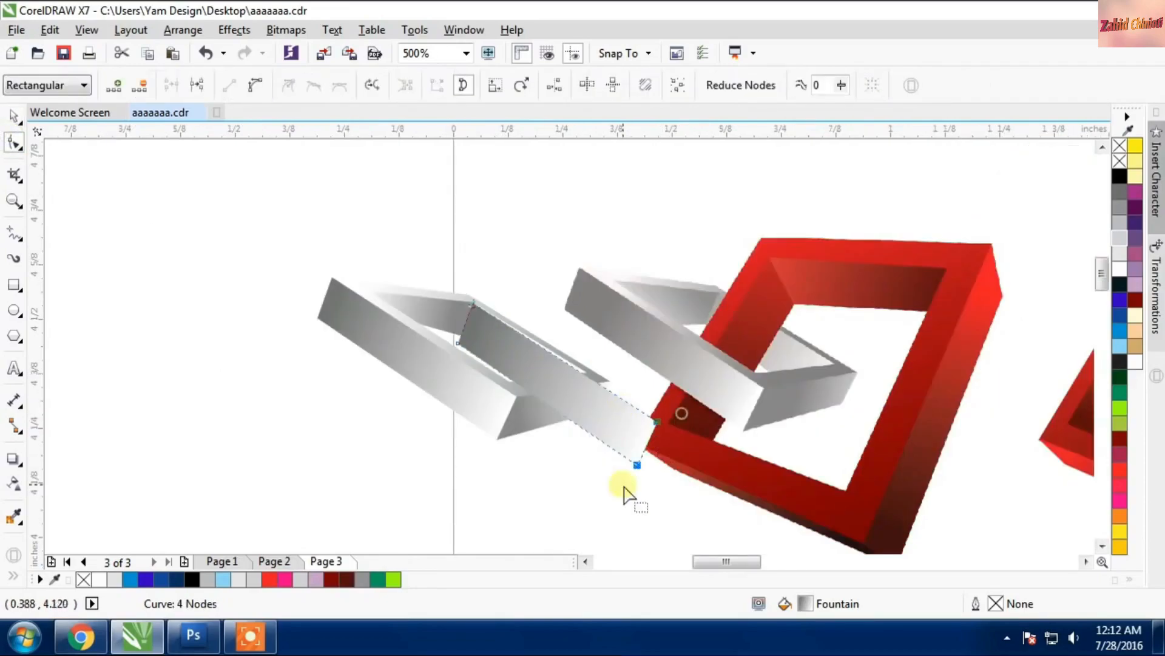
drag(635, 471, 569, 418)
scroll(582, 376, up, 2)
click(18, 116)
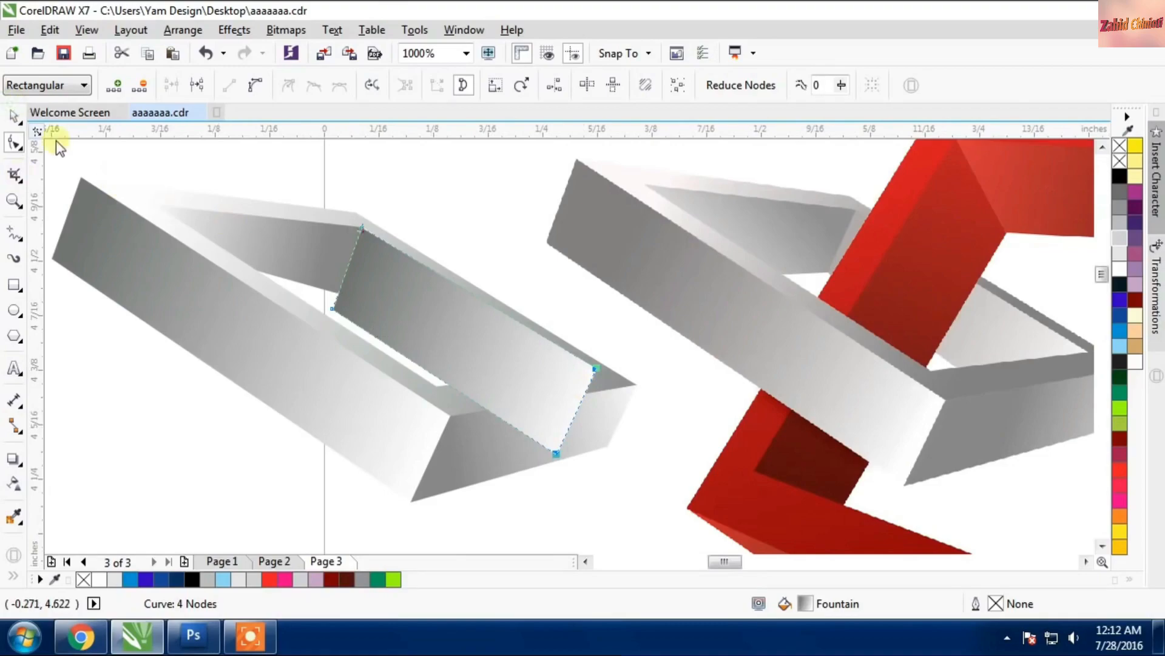
key(ctrl+Page_Down)
key(ctrl+Page_Down)
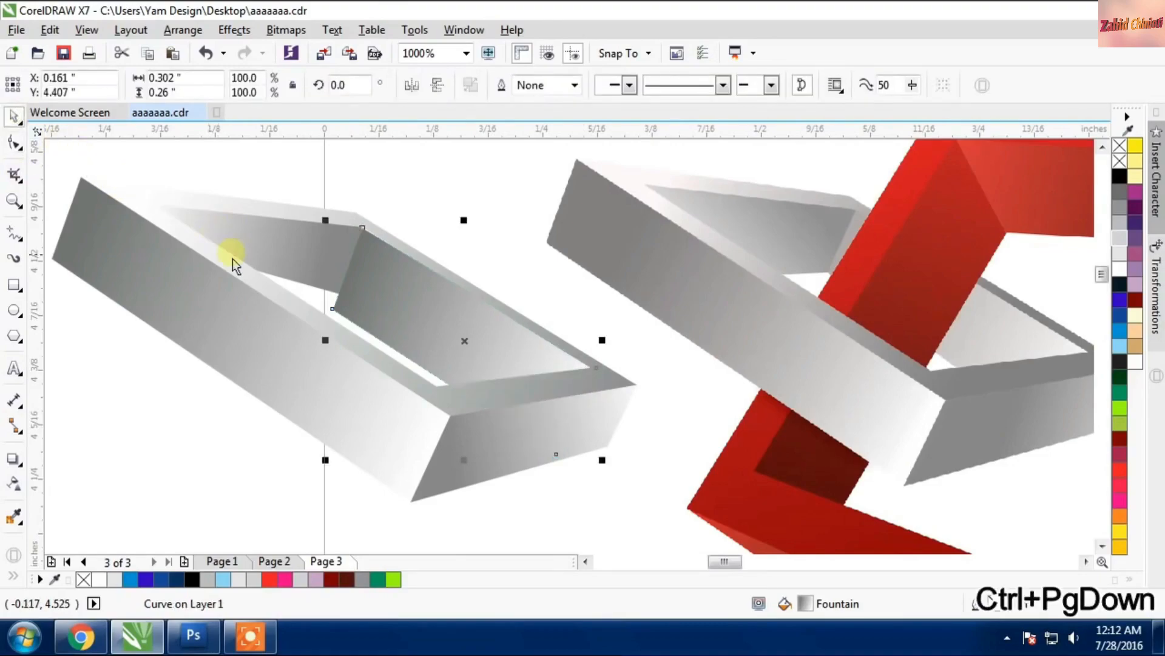
Step: Move the long inner wall's two left nodes to meet the back wall's corner and close the gaps along the shared edge
click(15, 142)
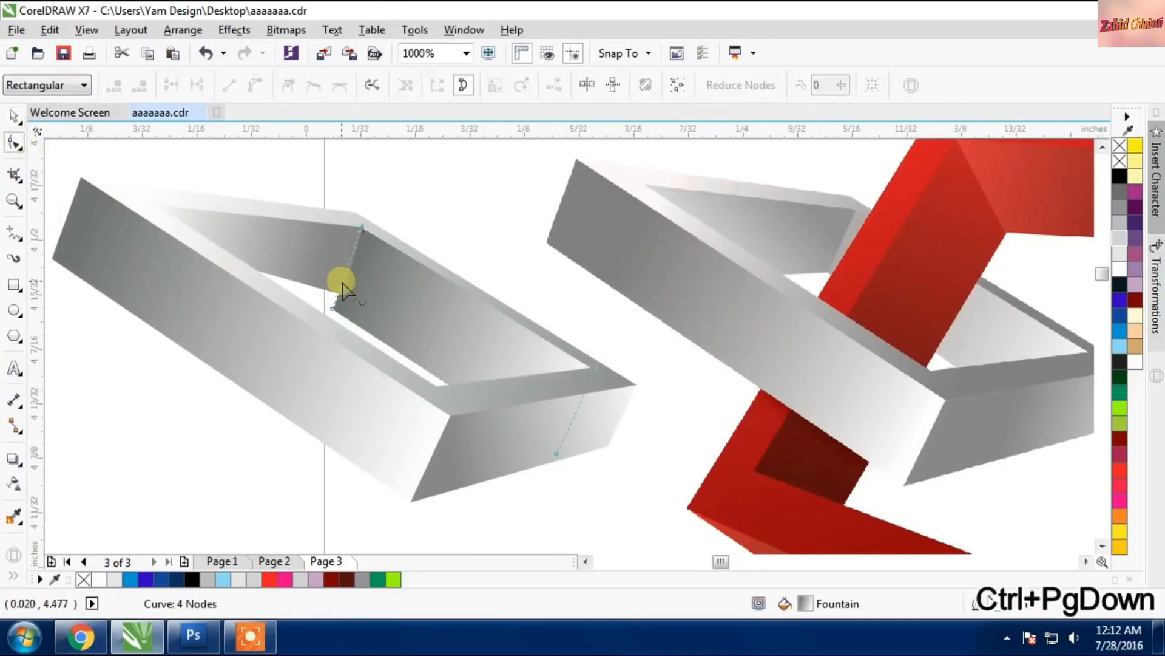
scroll(338, 286, up, 1)
drag(325, 344, 346, 309)
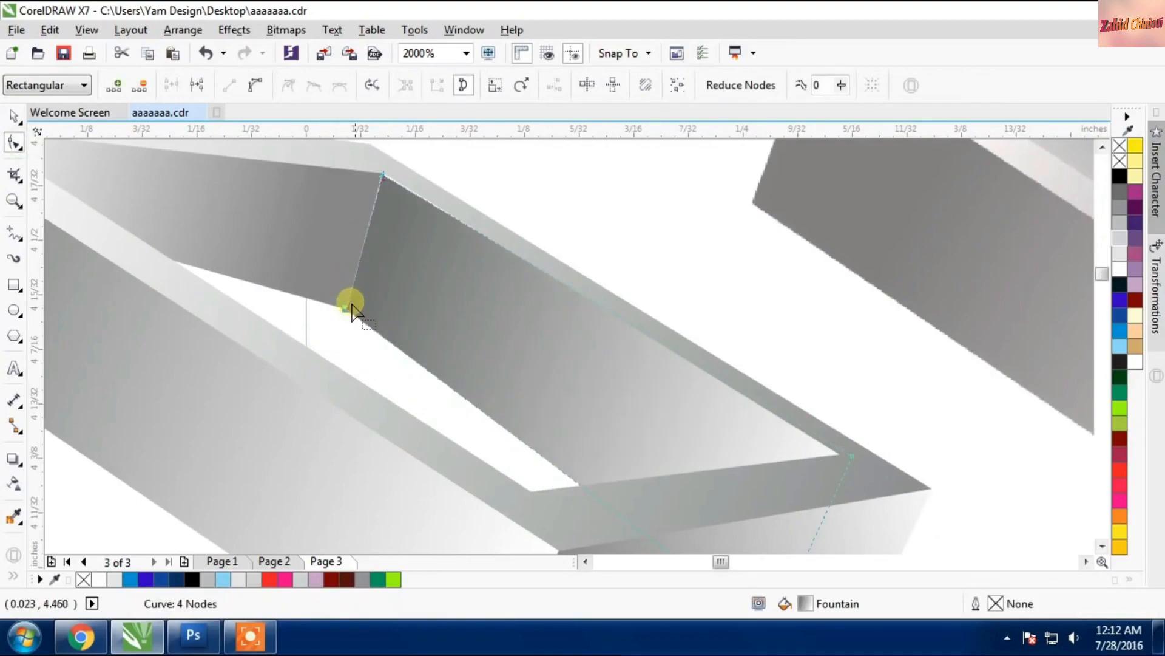
scroll(367, 176, up, 2)
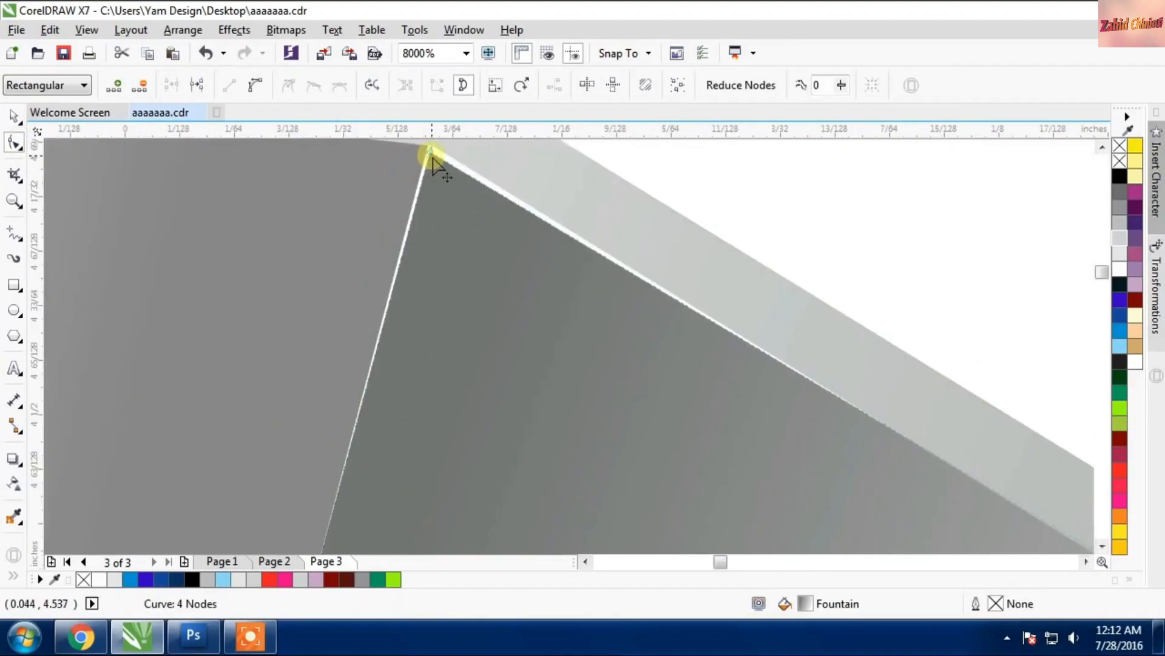
drag(429, 161, 458, 182)
scroll(454, 207, down, 2)
scroll(453, 206, up, 3)
Step: Adjust the back wall's upper-right node at the inner corner and shift the long inner wall's lower-right node slightly outward
click(417, 218)
scroll(460, 182, down, 2)
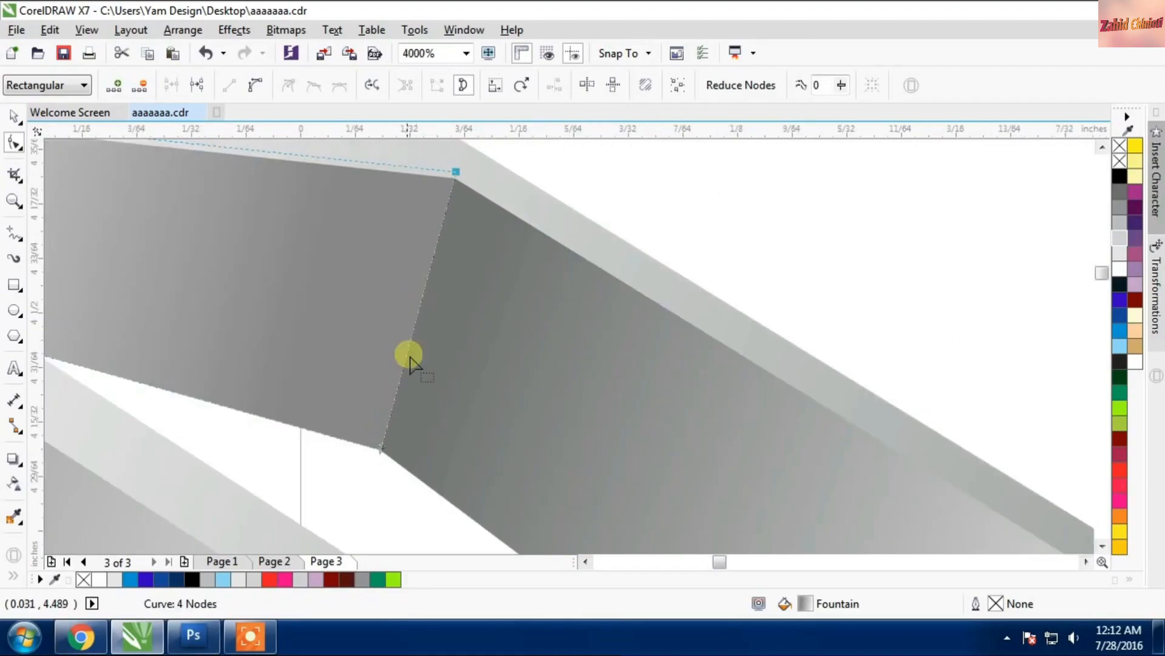
scroll(409, 363, up, 1)
scroll(382, 302, down, 3)
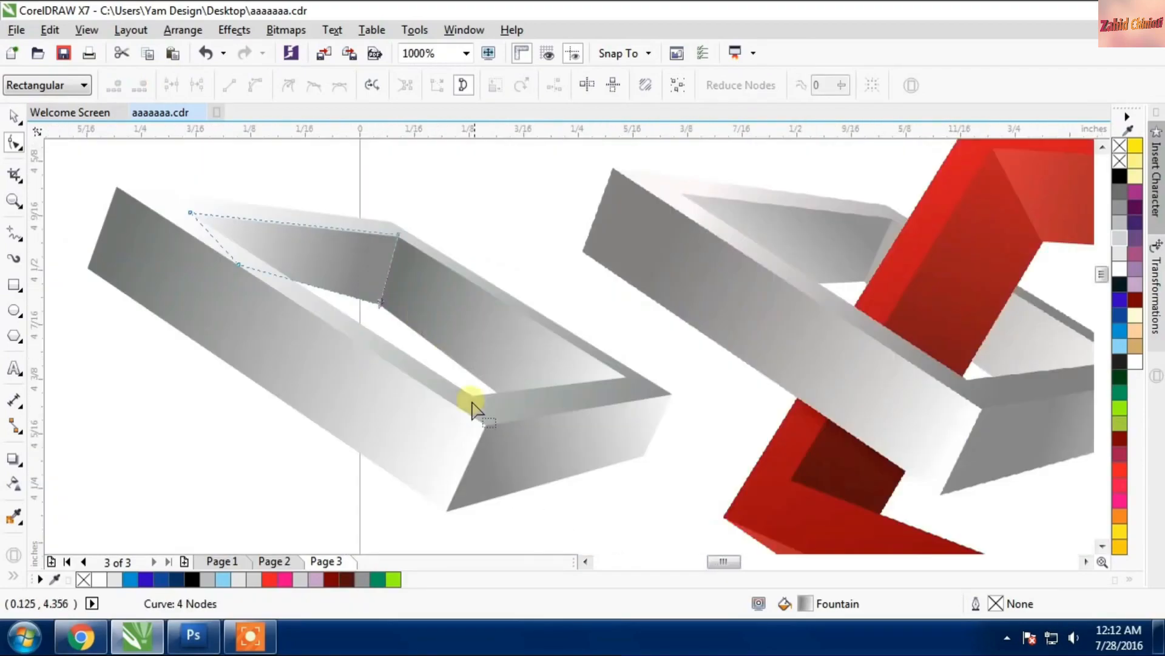
click(514, 372)
drag(595, 466, 606, 460)
scroll(542, 354, down, 1)
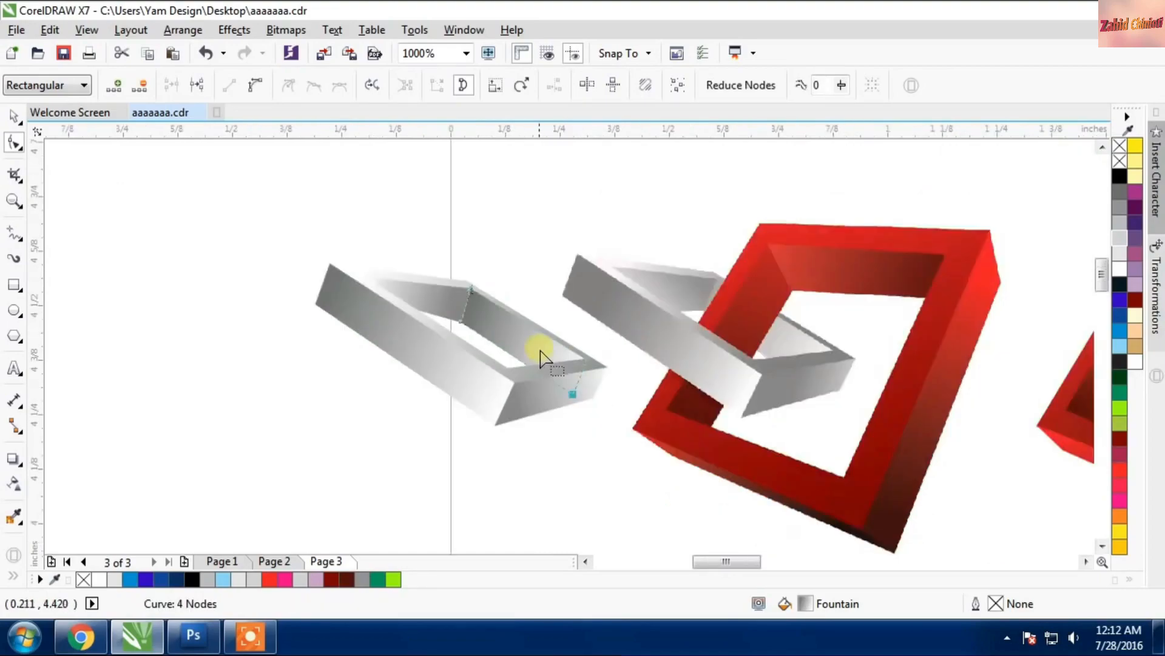
Step: Move the whole gray frame over the recreated red frame, to about X 1.507" and Y 4.41"
click(14, 116)
click(243, 310)
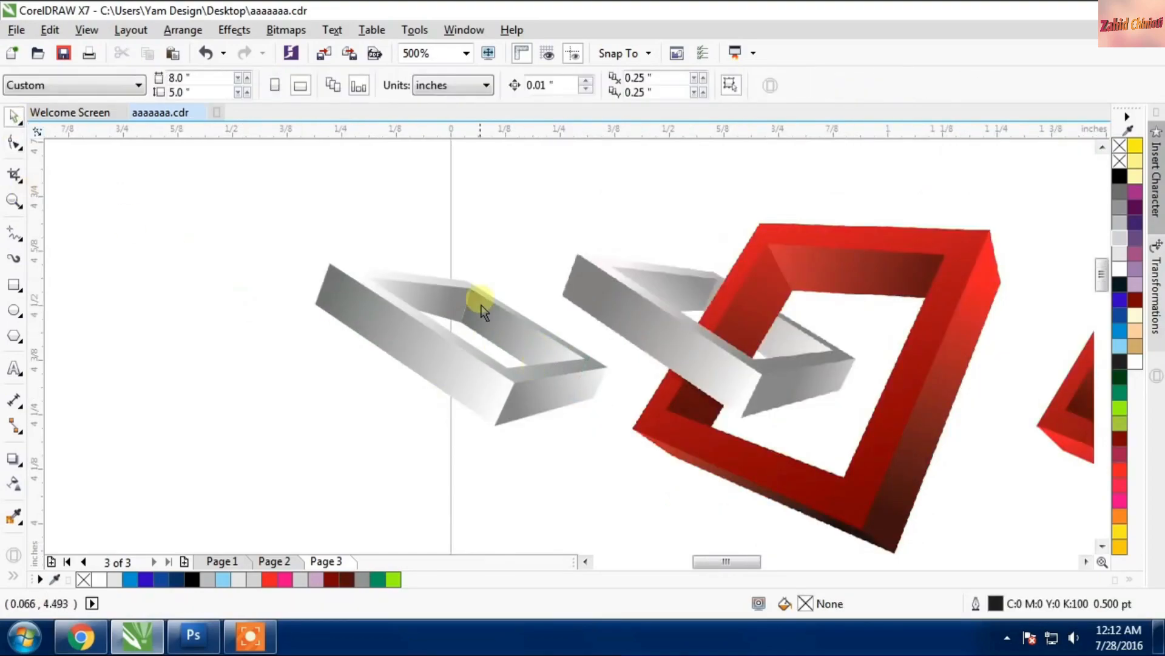
scroll(480, 305, up, 2)
click(428, 259)
scroll(428, 259, down, 2)
drag(209, 463, 442, 260)
scroll(396, 323, down, 2)
drag(395, 323, 550, 314)
scroll(555, 282, up, 1)
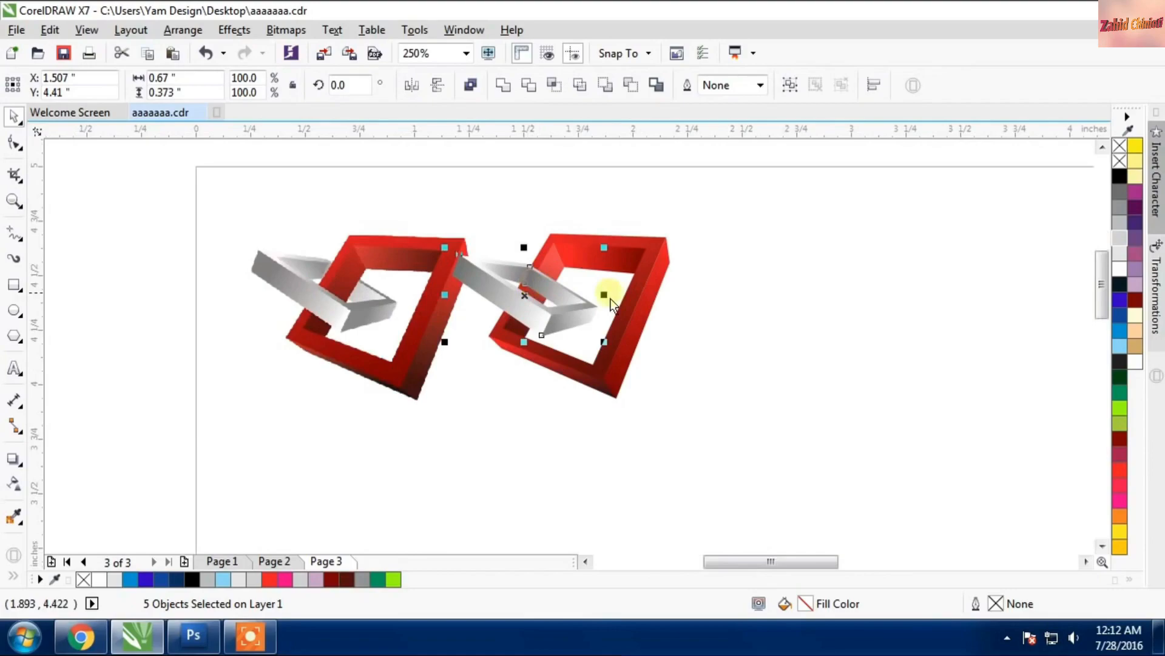
Step: Move the recreated gray and red frames together slightly right and down, clear of the reference logo
drag(742, 201, 479, 442)
drag(554, 385, 585, 394)
click(502, 458)
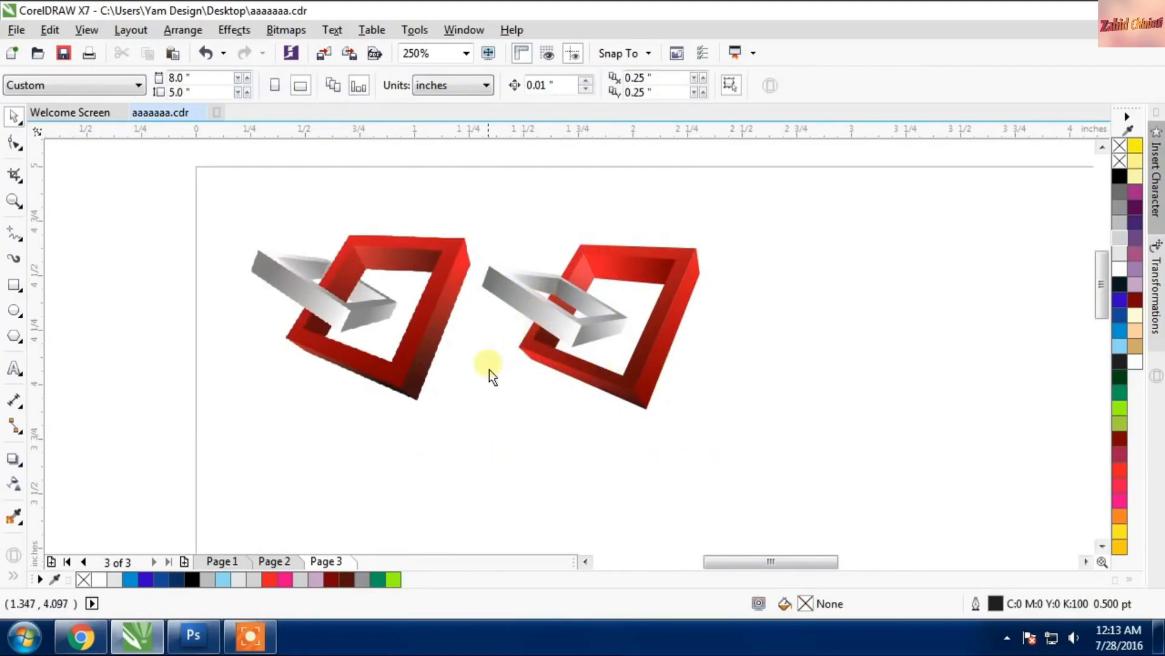
drag(610, 341, 632, 359)
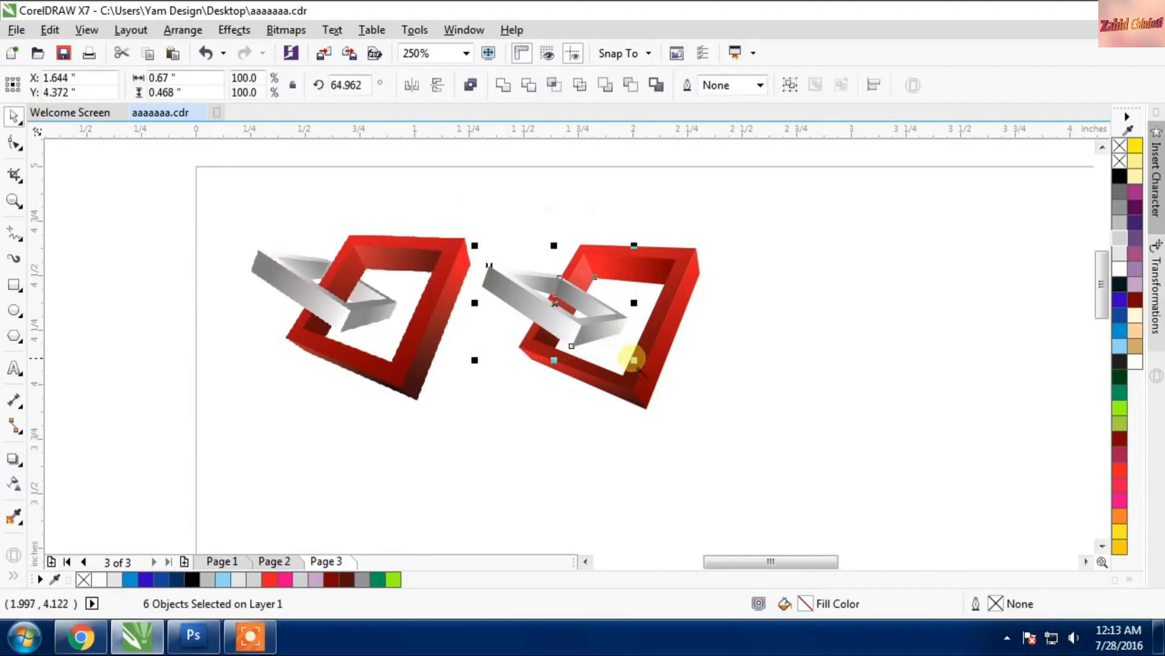
key(ctrl+z)
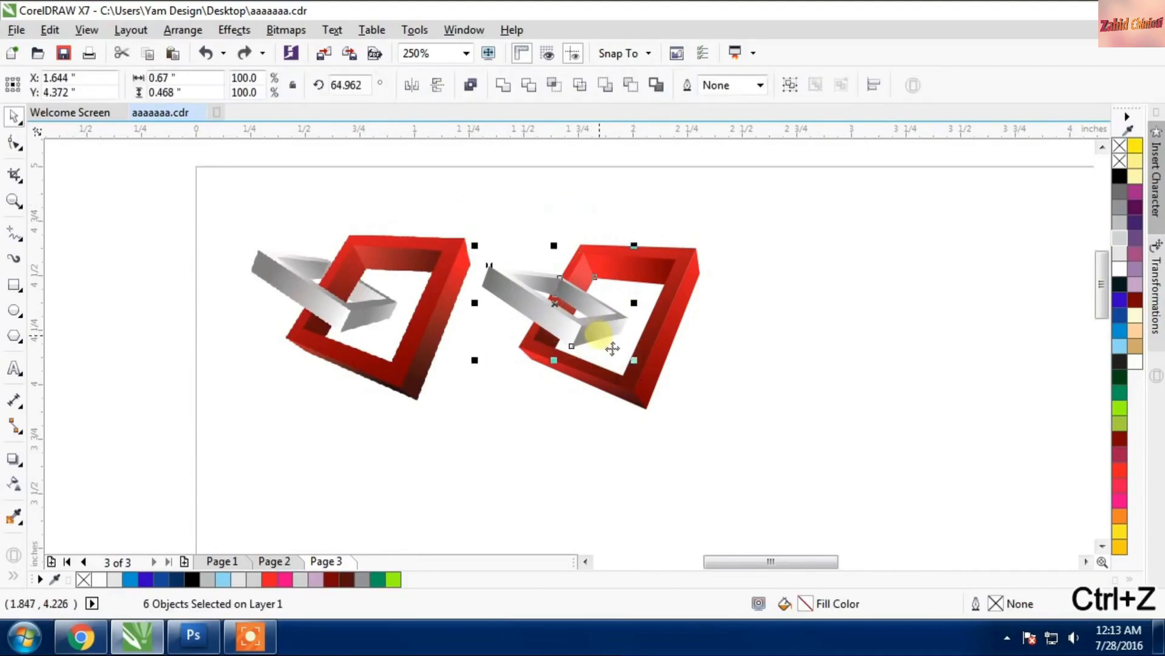
click(452, 340)
scroll(538, 294, up, 2)
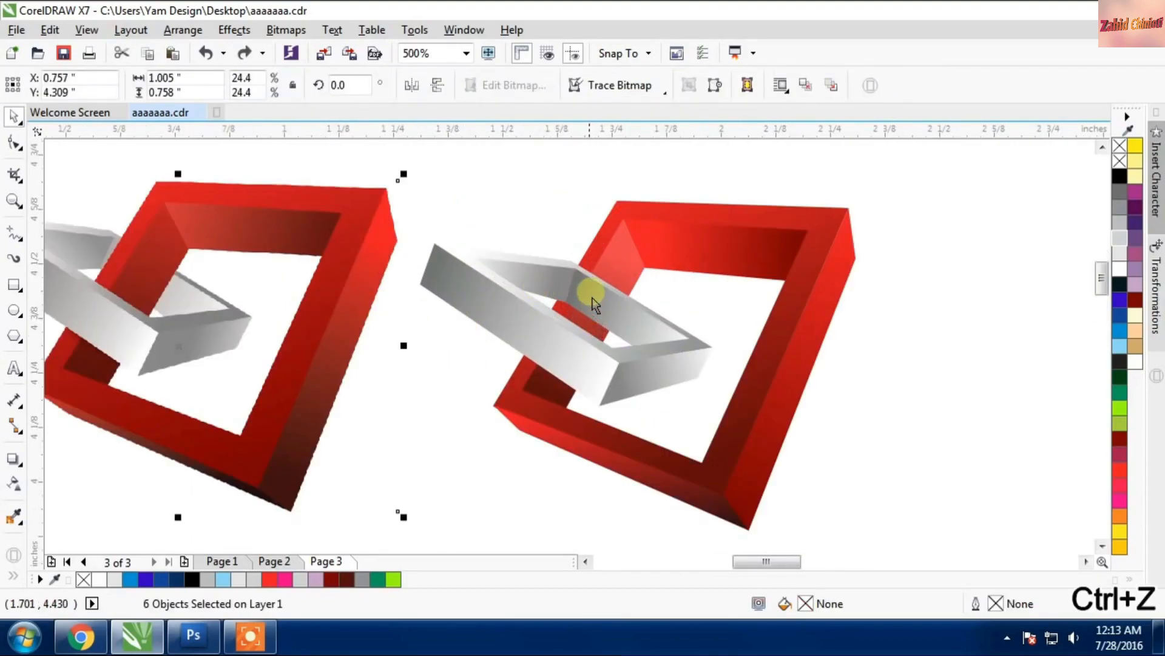
scroll(592, 298, up, 5)
scroll(668, 298, down, 1)
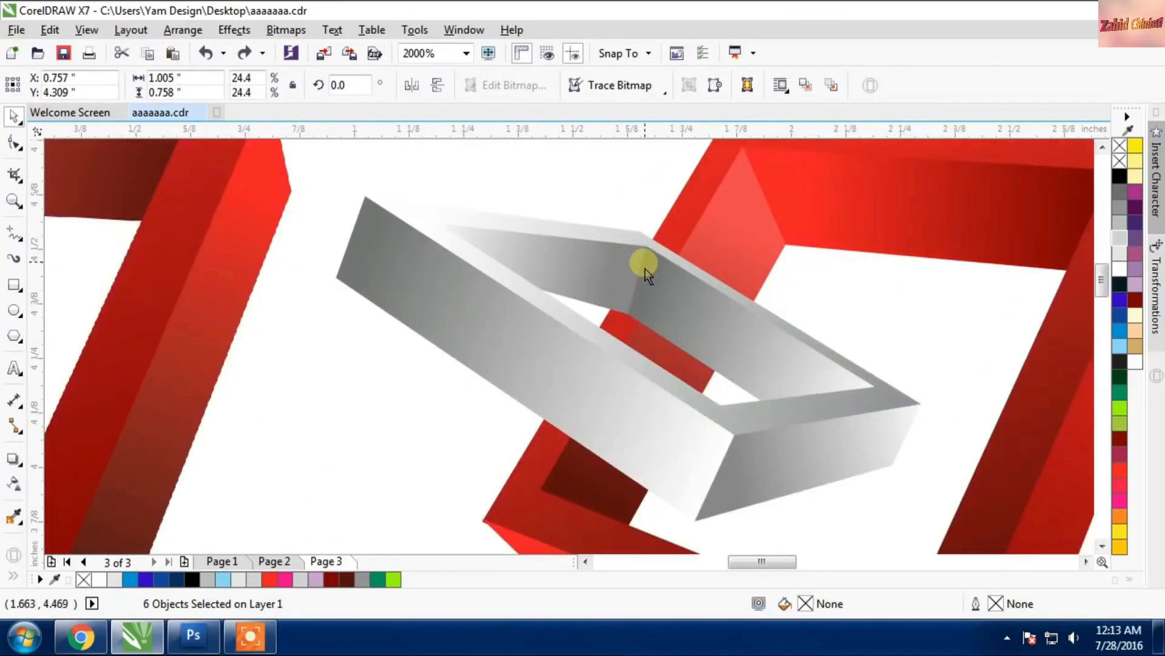
scroll(644, 268, down, 4)
Step: Nudge the gray frame's five pieces slightly up and right over the red frame, to about X 1.656" and Y 4.386"
click(696, 351)
shift+click(730, 348)
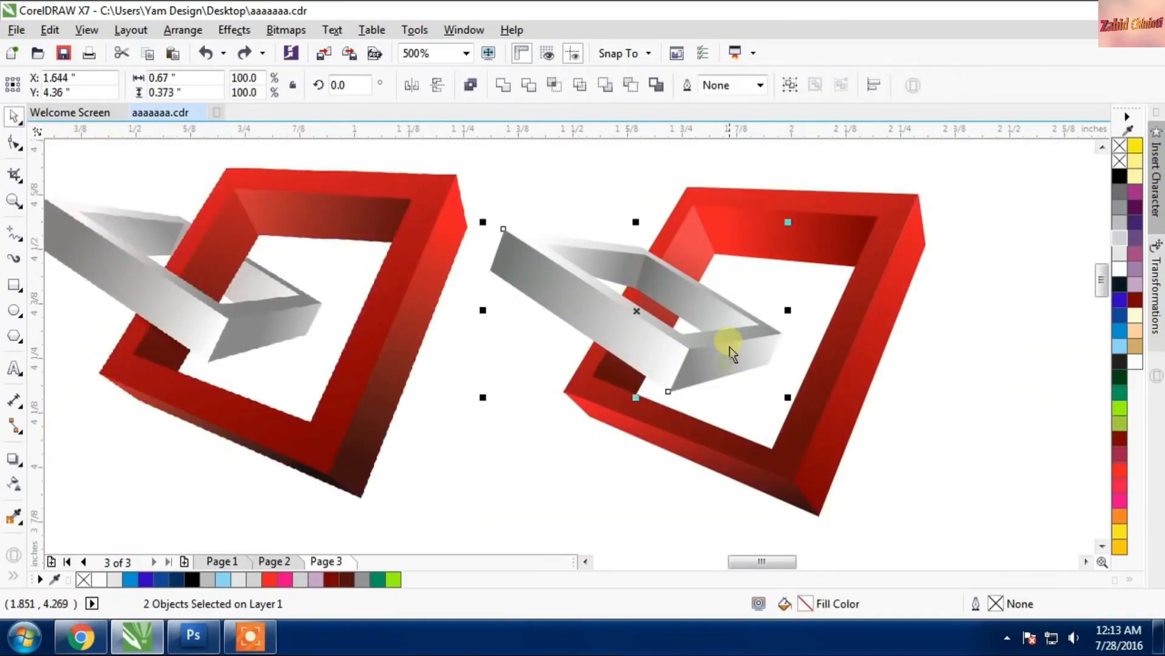
shift+click(717, 316)
shift+click(604, 266)
drag(606, 264, 608, 255)
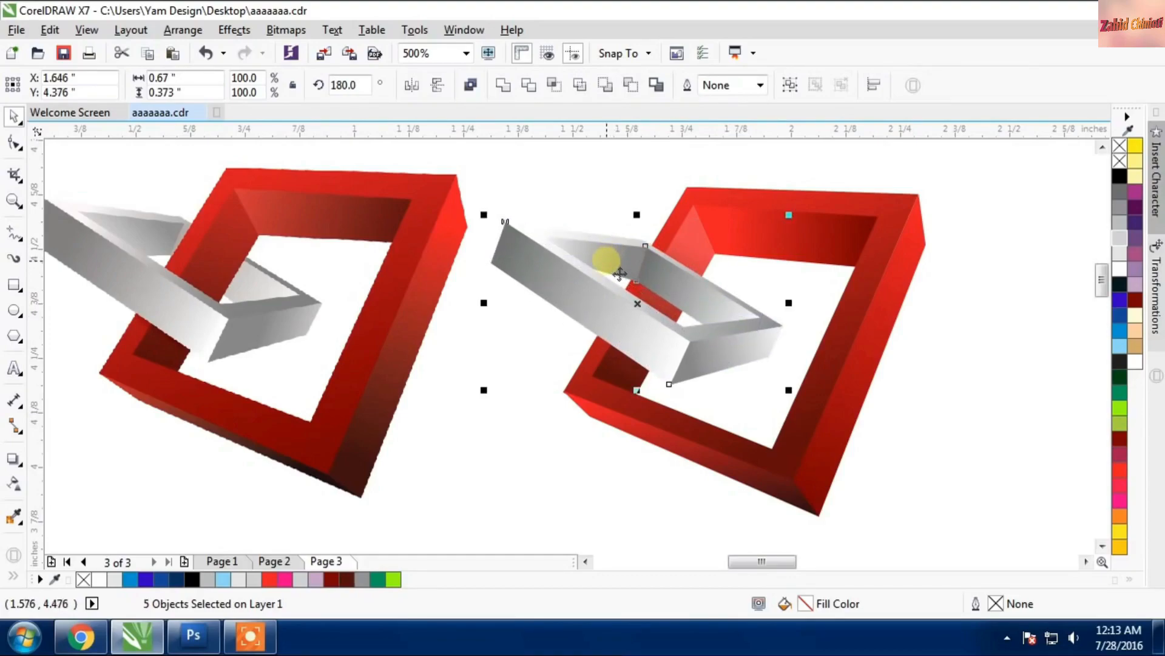
click(479, 392)
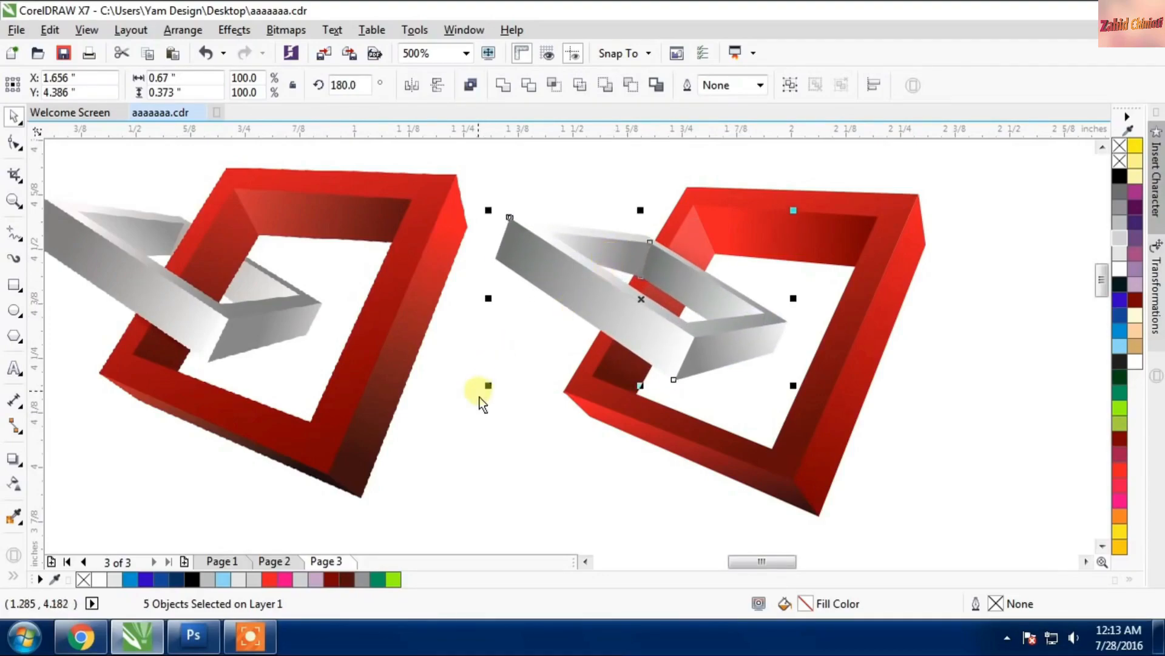
Step: Save the document and move the reference logo up and left, away from the recreated frames
key(ctrl+s)
scroll(522, 352, down, 2)
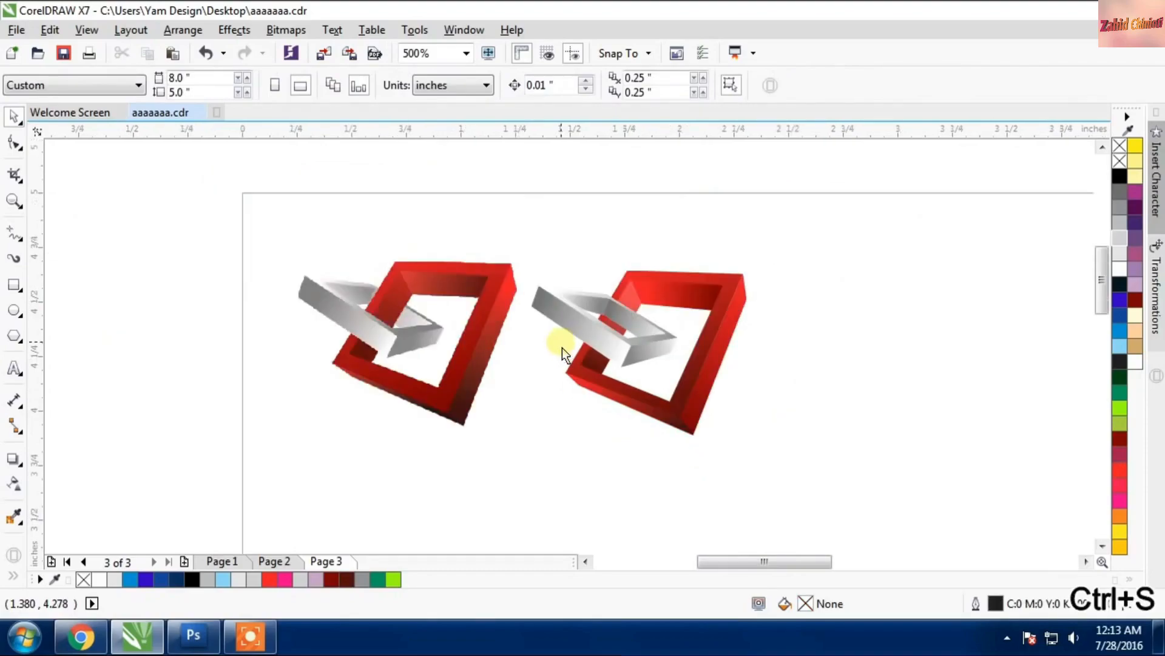
click(456, 304)
click(517, 192)
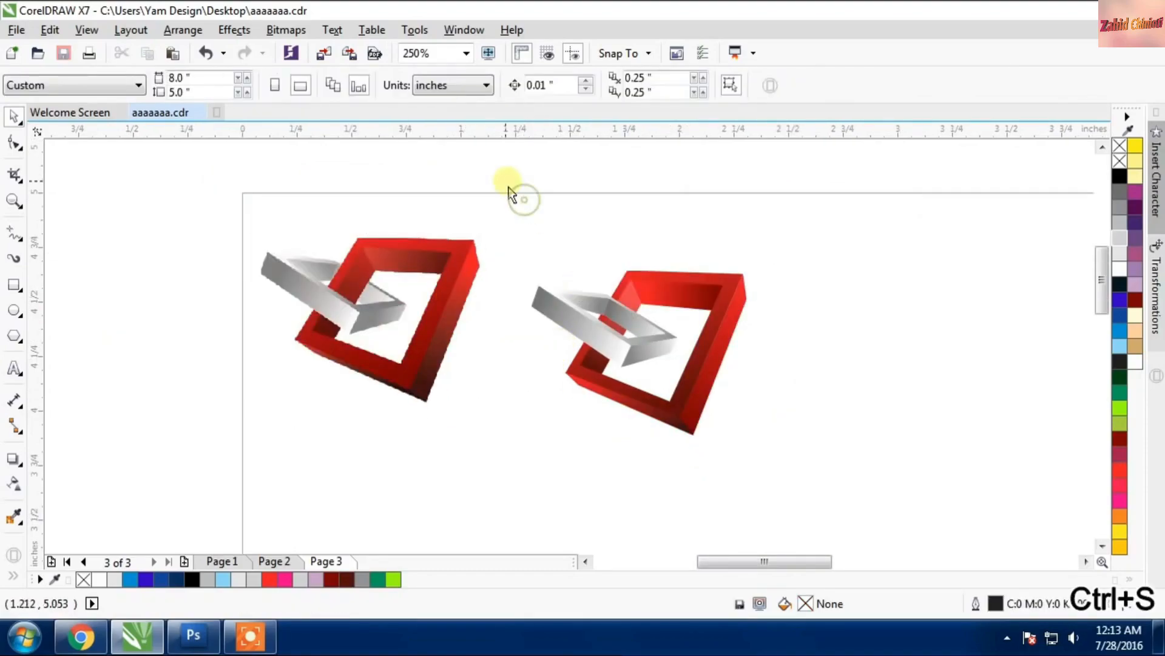
Step: Place a copy of the gray frame in the empty page area to the right of the red frame and save the document
drag(515, 210, 683, 375)
shift+click(597, 357)
drag(623, 350, 938, 364)
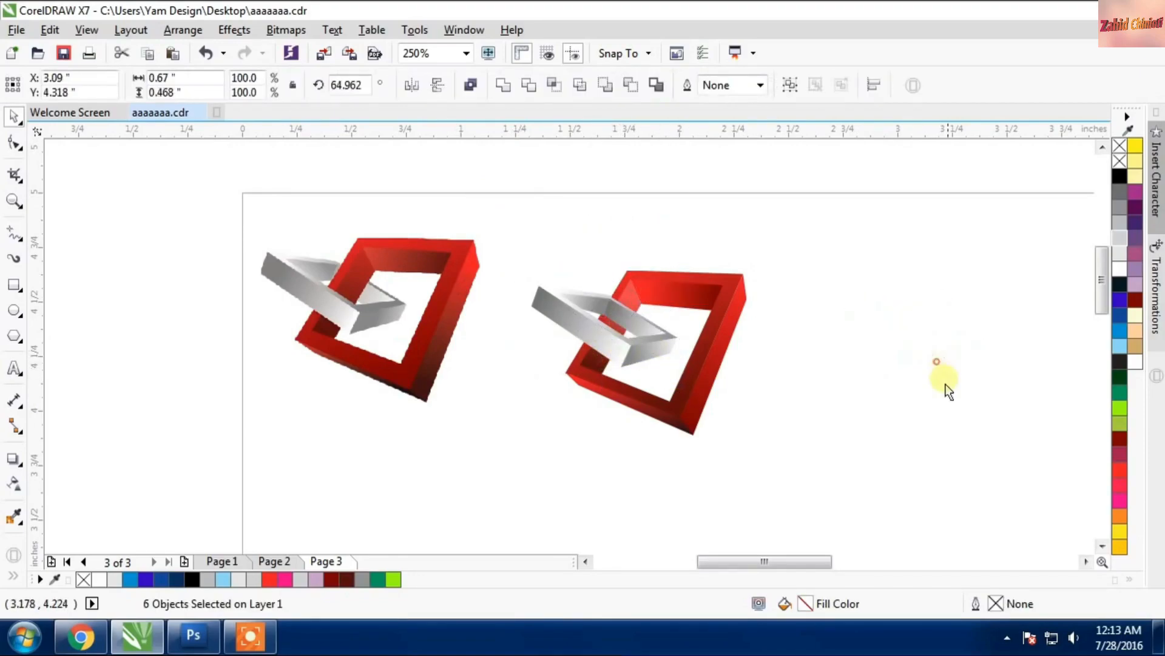
click(960, 454)
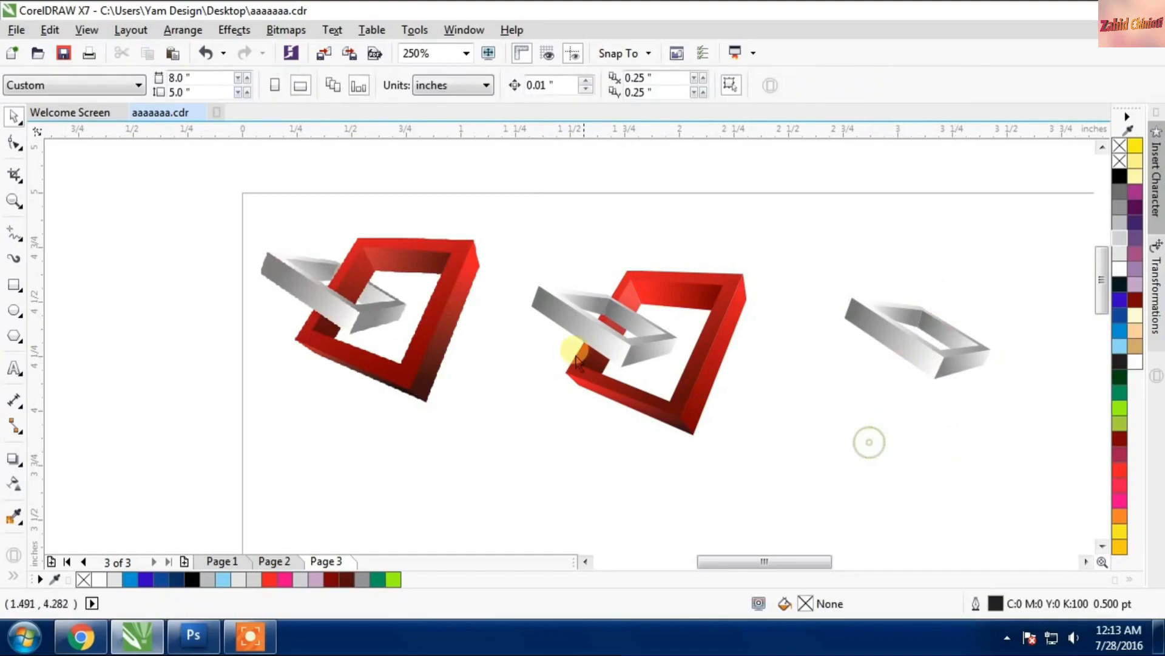
key(ctrl+s)
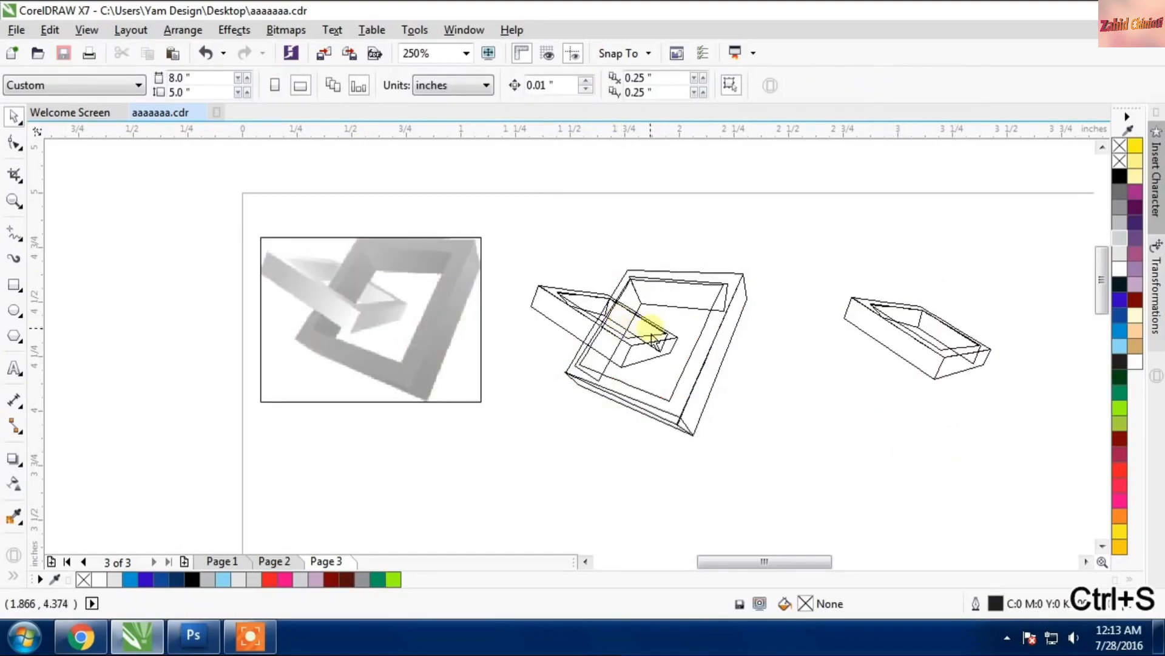
Step: Duplicate the red frame's inner left wall in place and bring the wall in front of the gray frame
scroll(650, 331, up, 2)
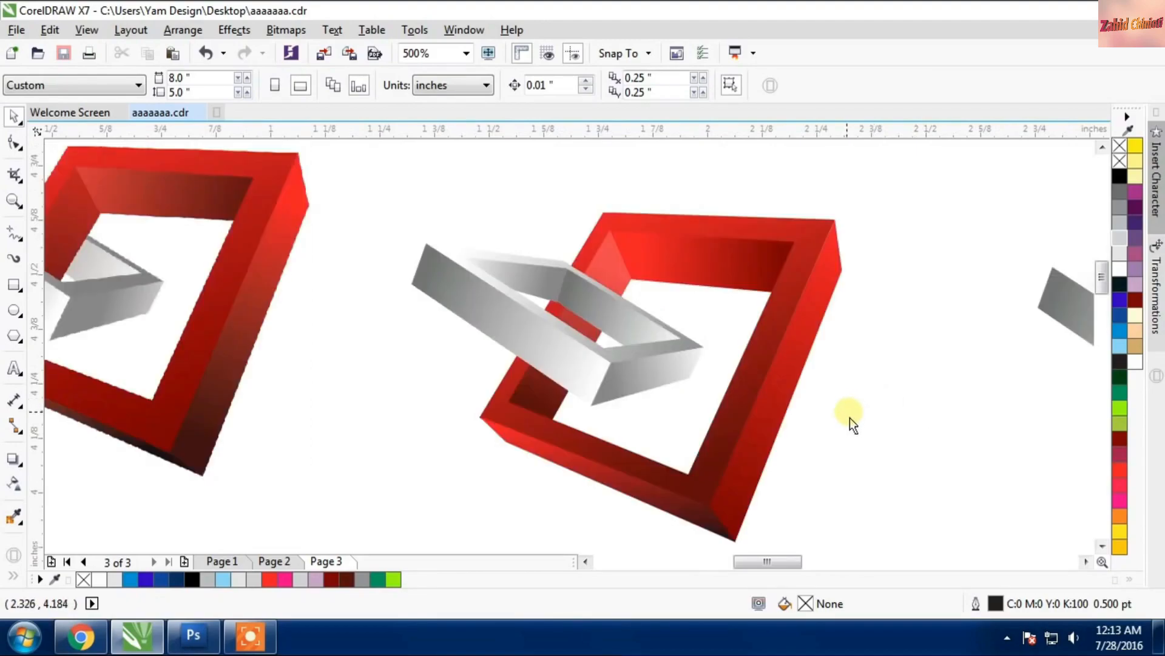
scroll(577, 328, up, 2)
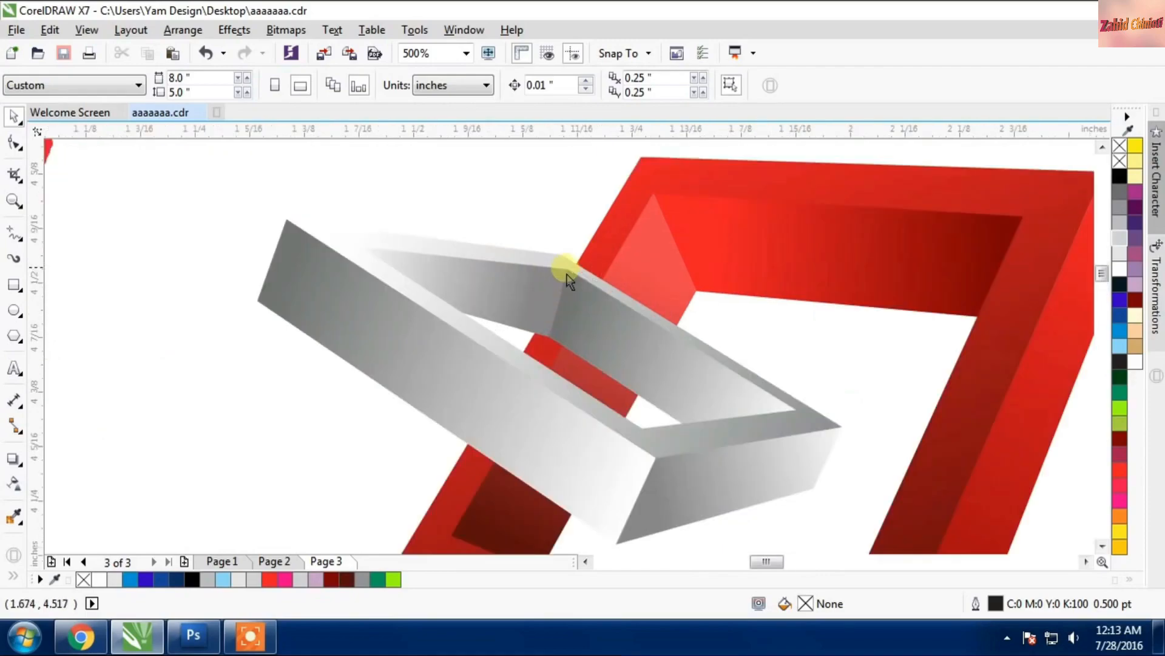
click(658, 265)
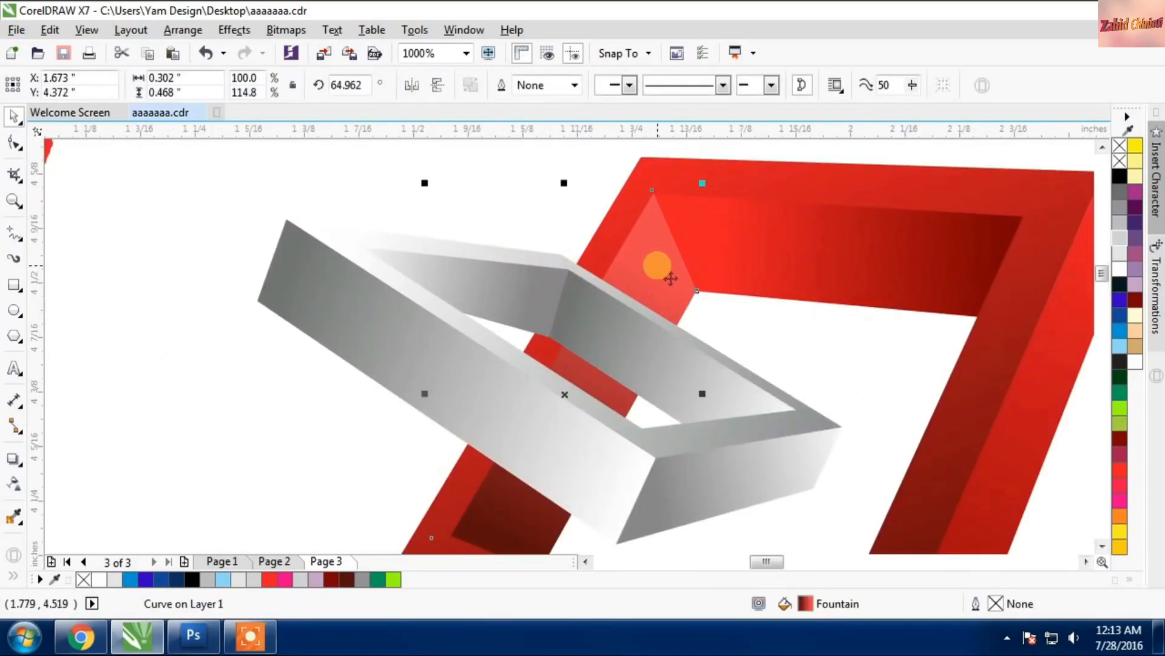
key(ctrl+d)
key(ctrl+z)
click(669, 278)
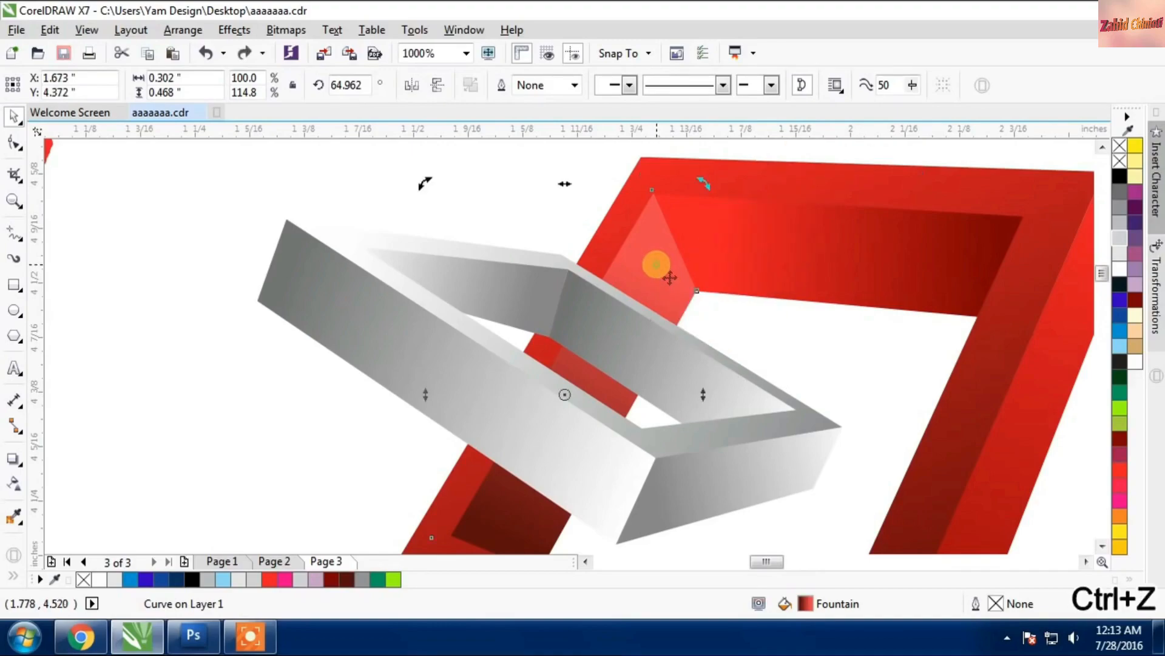
click(669, 277)
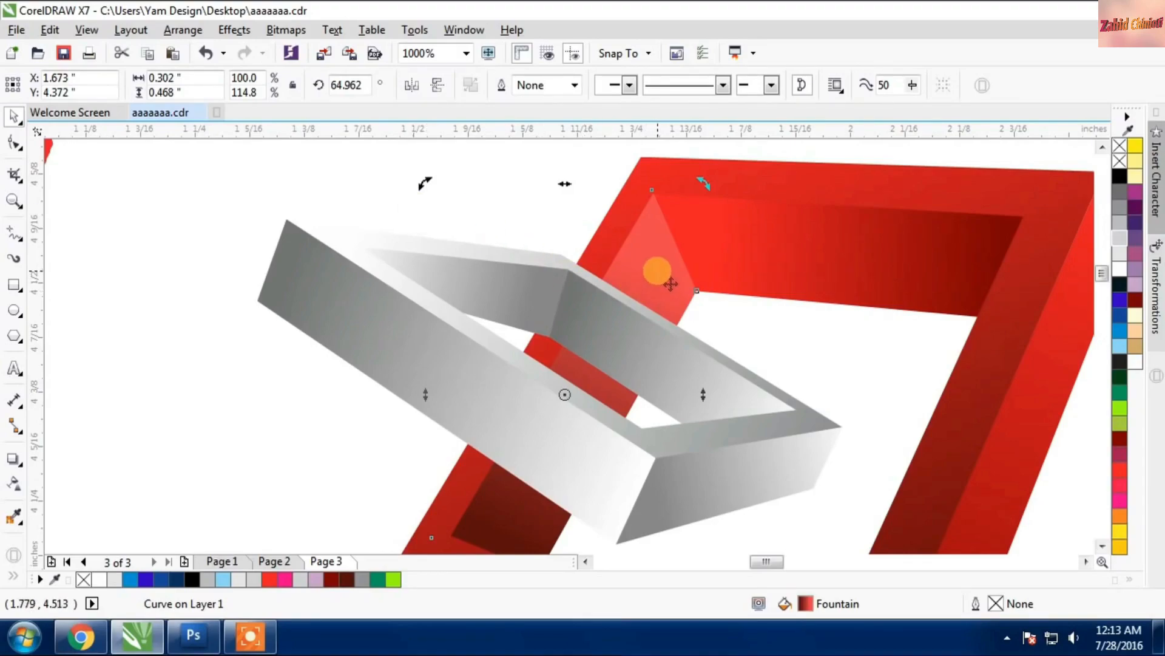
key(shift+Page_Up)
Step: Try to cut the red wall's shape out of the gray frame's long inner wall with Back Minus Front
click(680, 366)
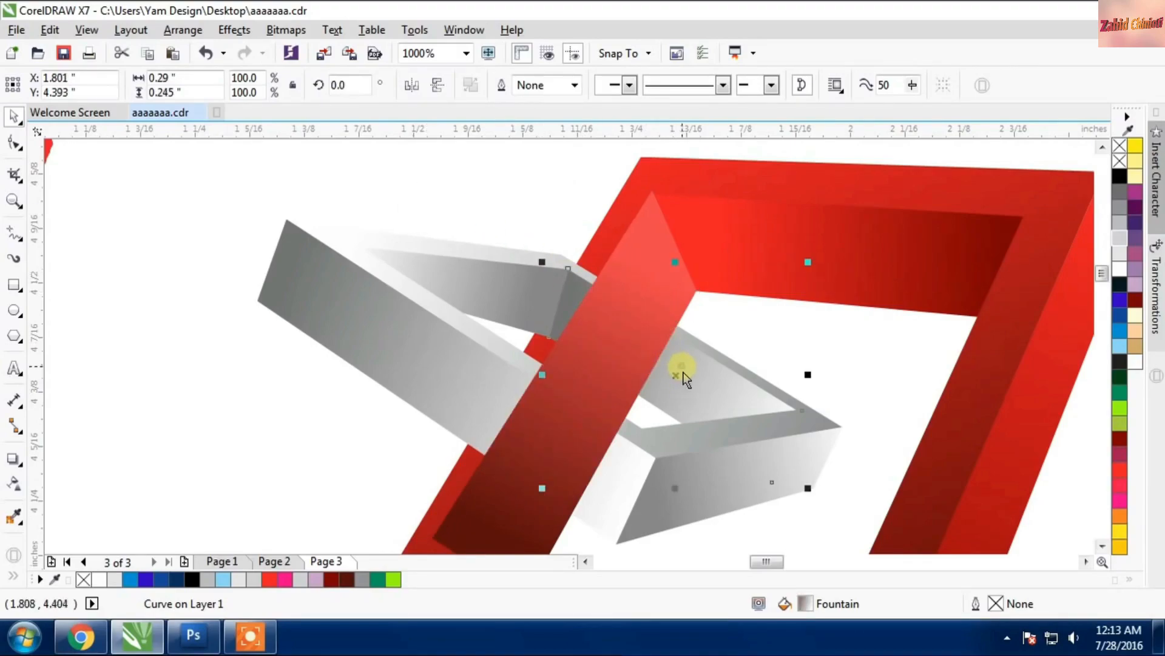
shift+click(631, 171)
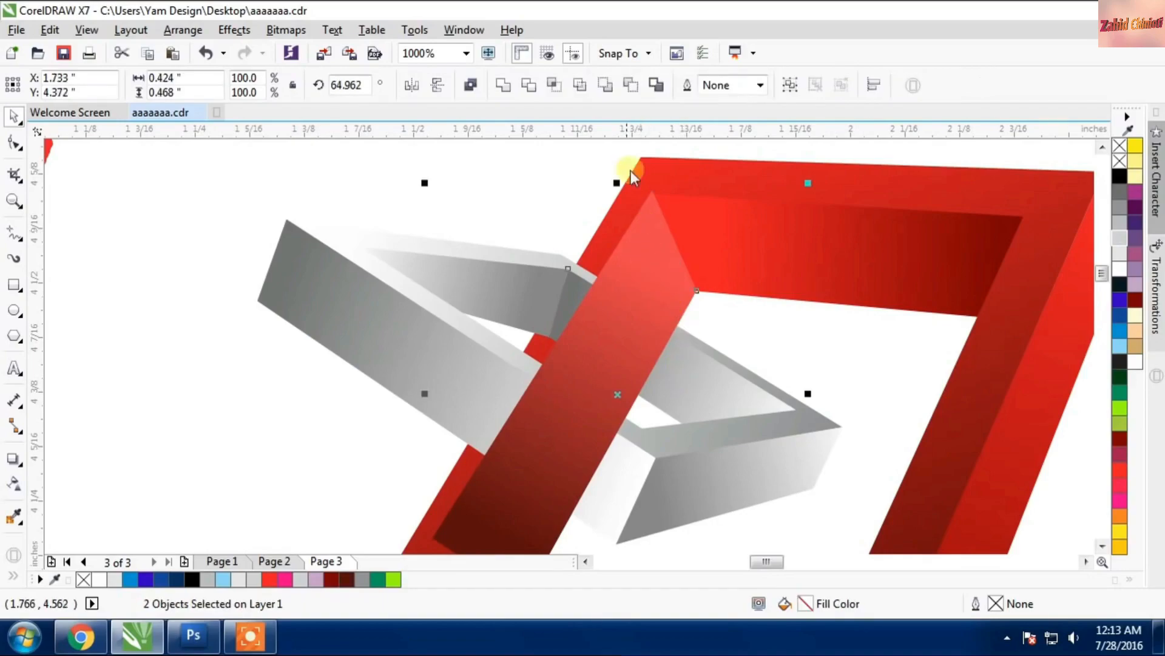
click(632, 85)
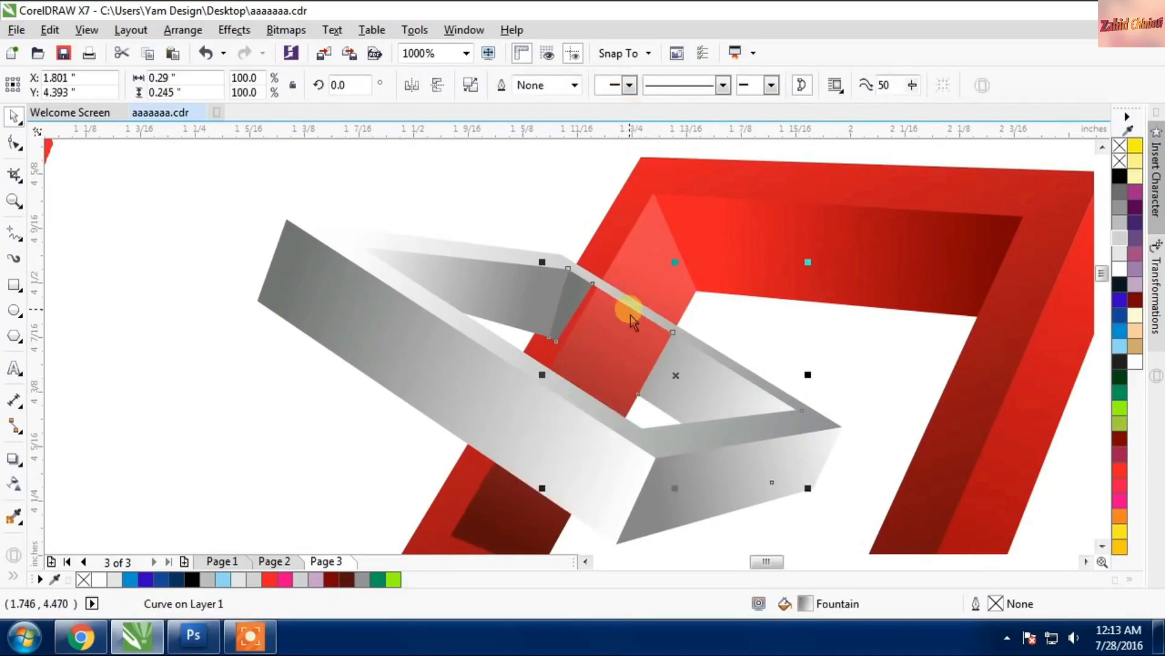
Step: Inspect the overlap of the two frames, and undo the cut and the red wall's move to the front
scroll(614, 289, down, 2)
click(421, 373)
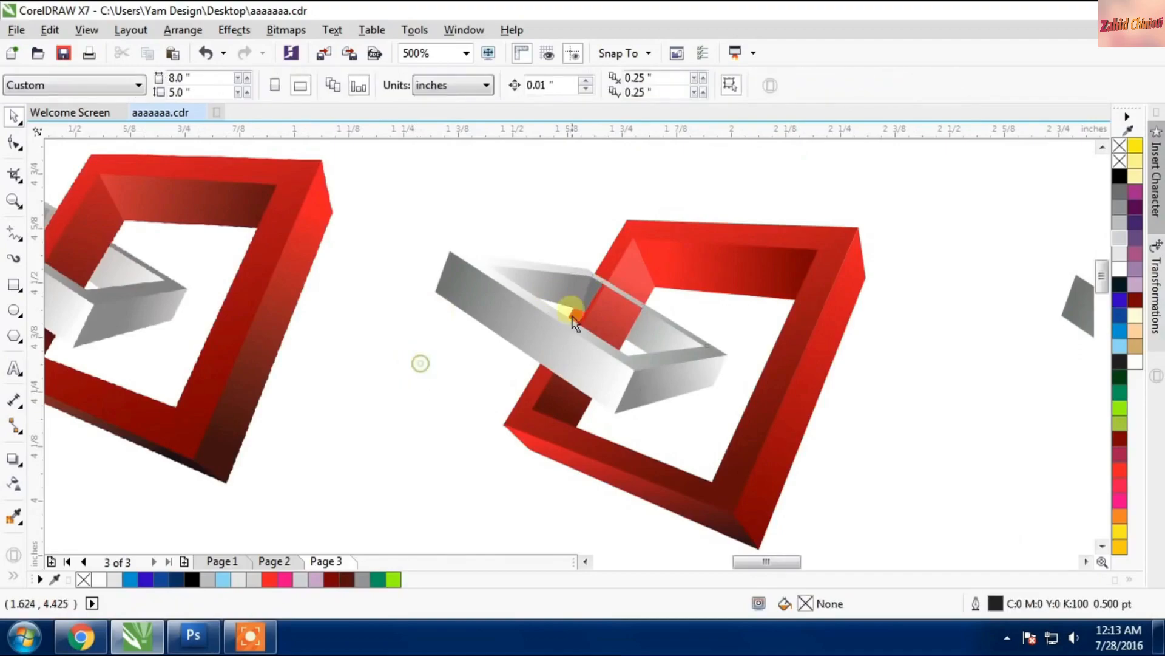
scroll(603, 292, down, 1)
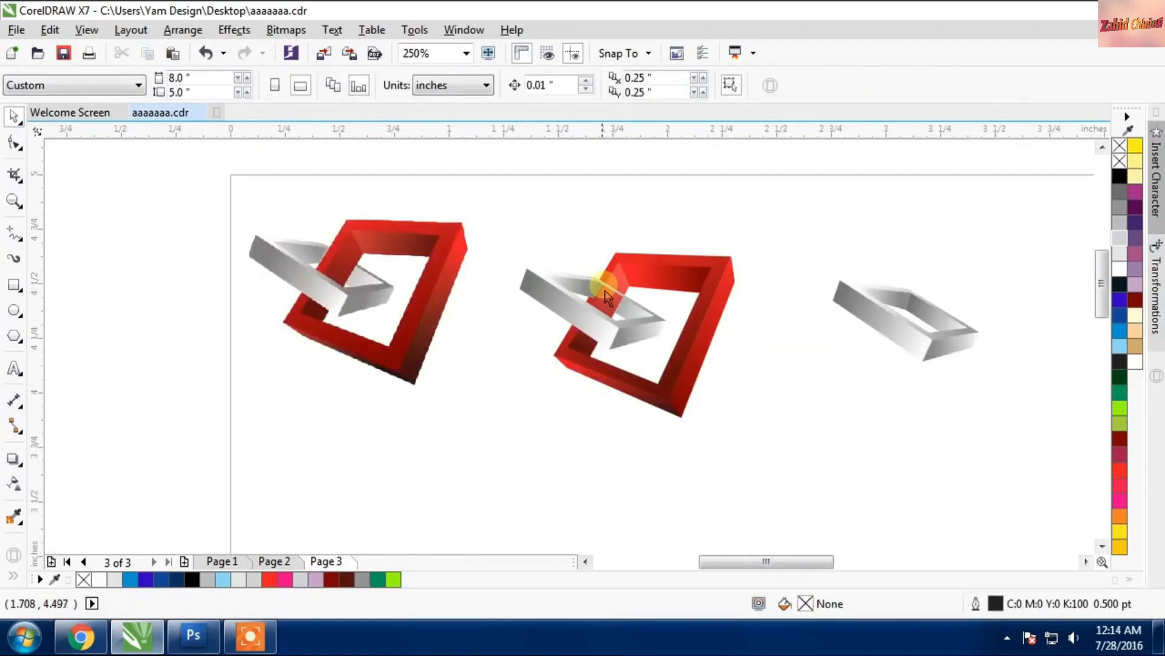
scroll(597, 293, up, 1)
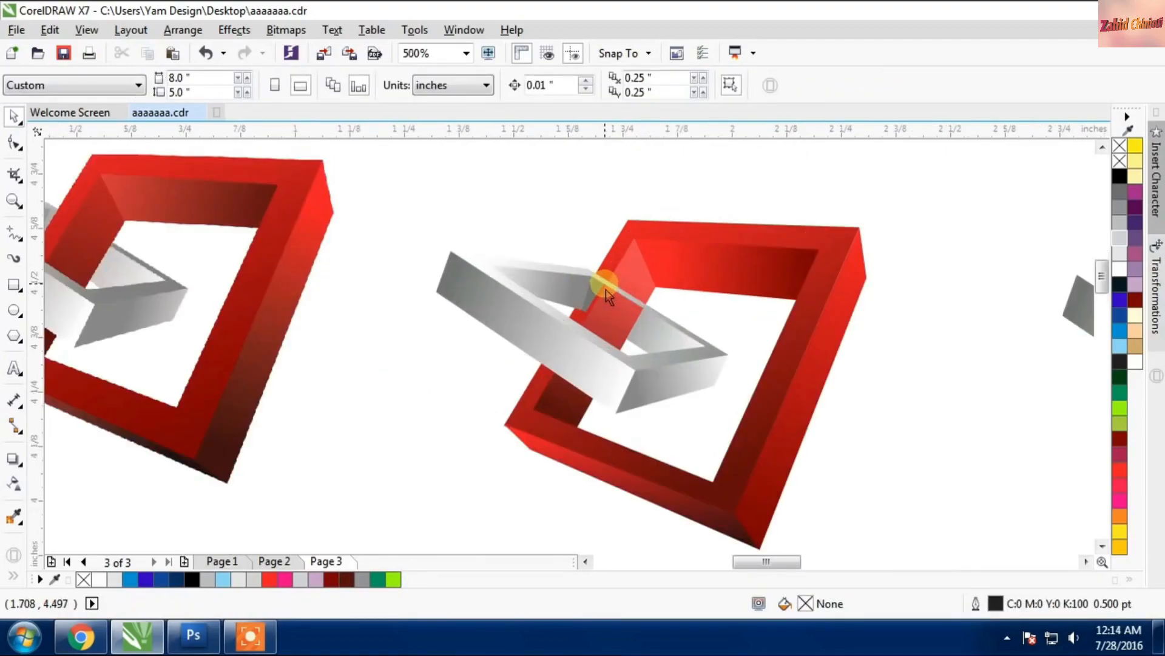
scroll(606, 289, up, 1)
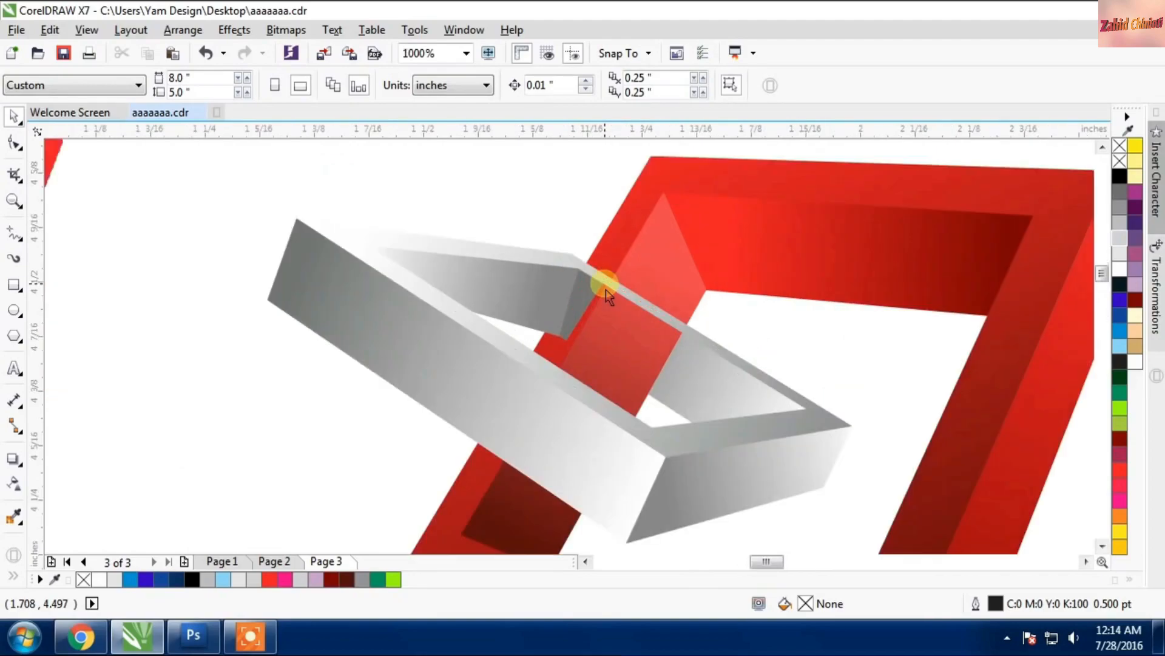
key(ctrl+z)
key(ctrl+z)
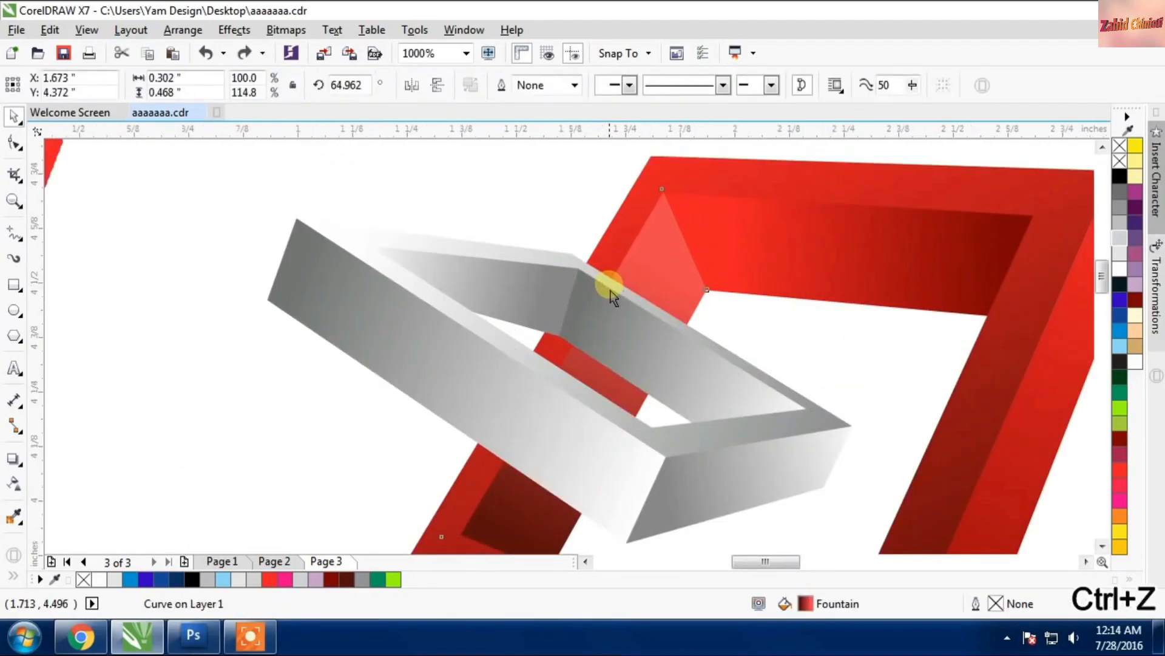
Step: Select the whole gray frame and shift it slightly left over the red frame
scroll(609, 285, down, 1)
click(412, 333)
drag(403, 220, 741, 428)
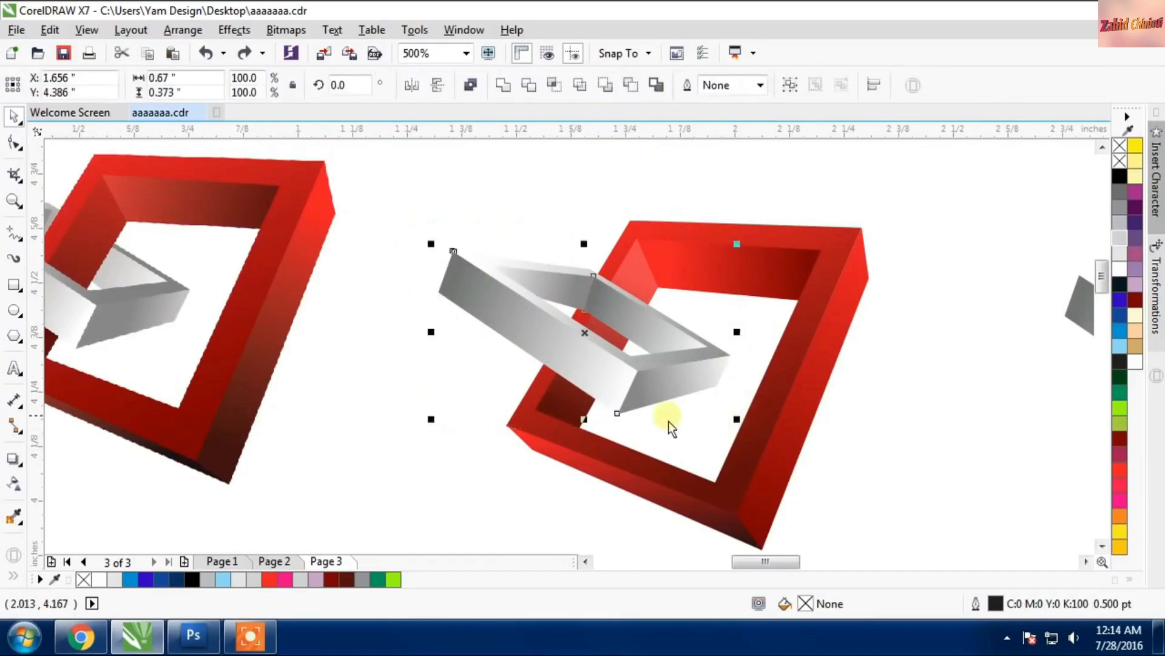
drag(632, 389, 644, 400)
click(498, 388)
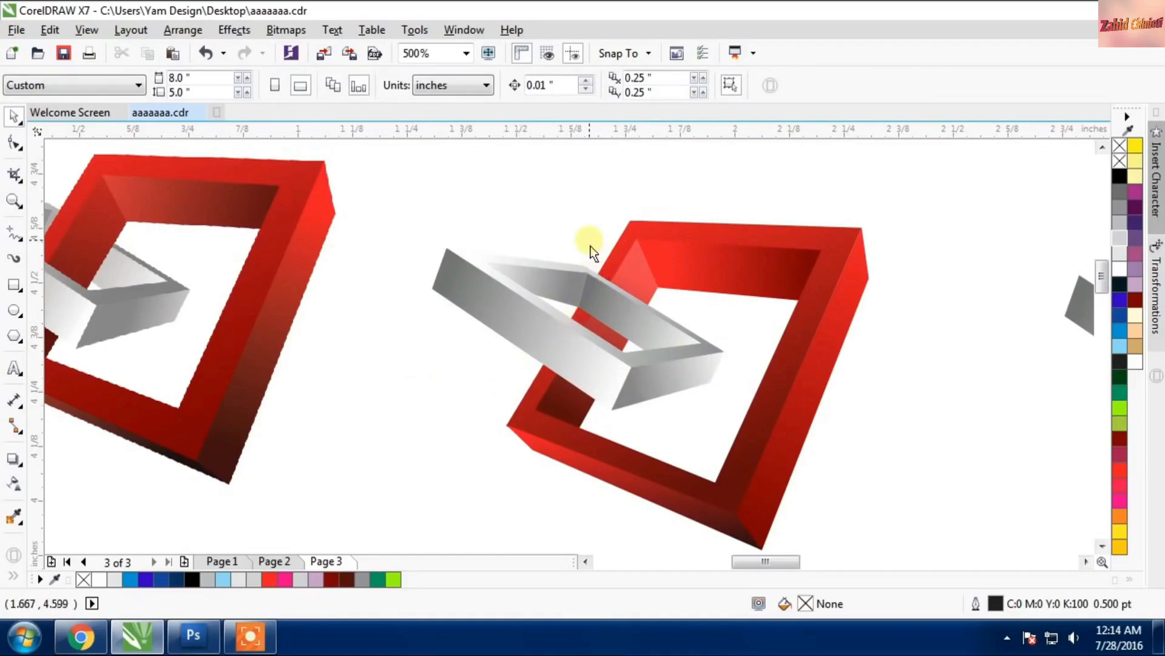
Step: Delete the stray duplicate outline along the red frame's inner left wall in wireframe view, and return to the full-color view
key(shift+F9)
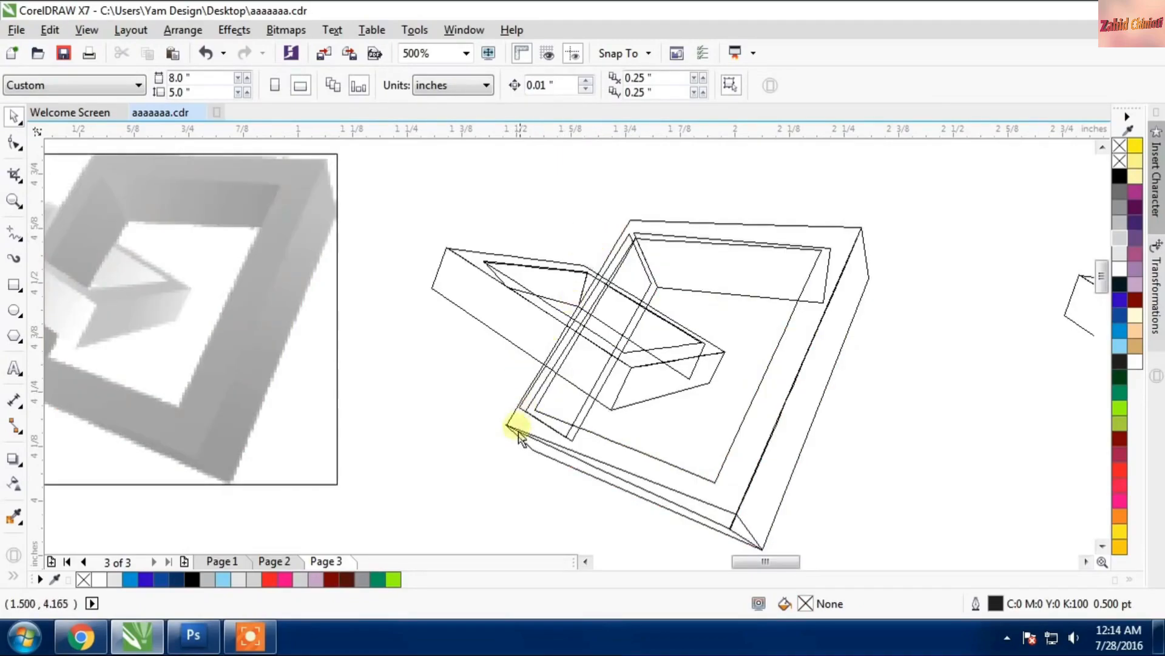
click(520, 406)
click(533, 418)
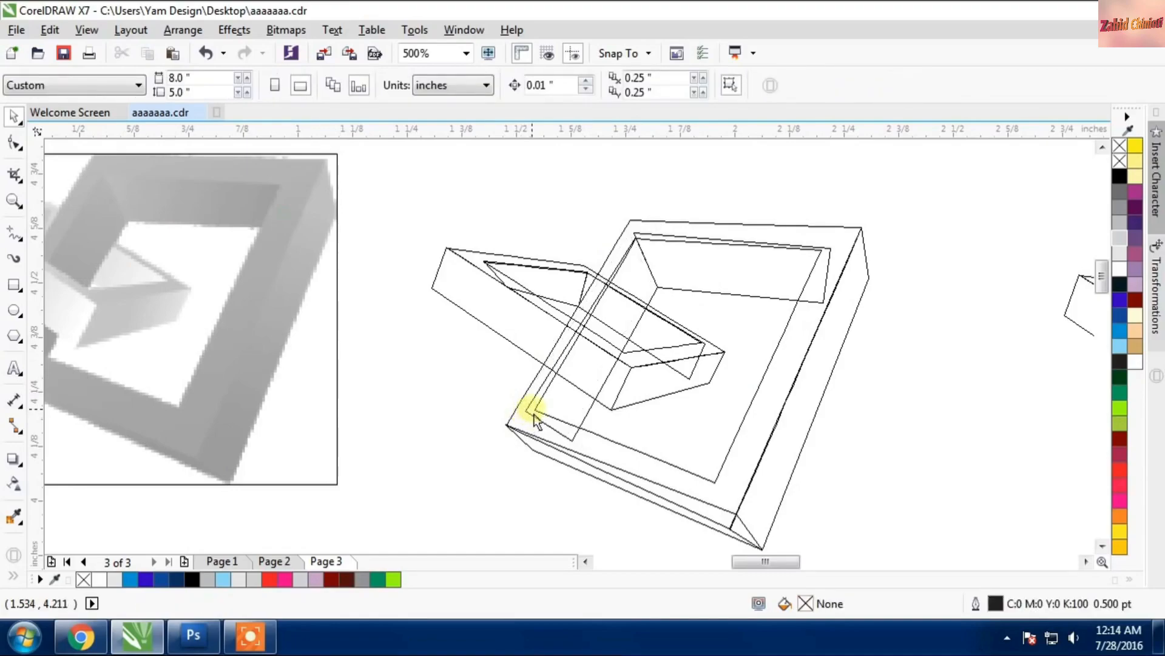
key(shift+F9)
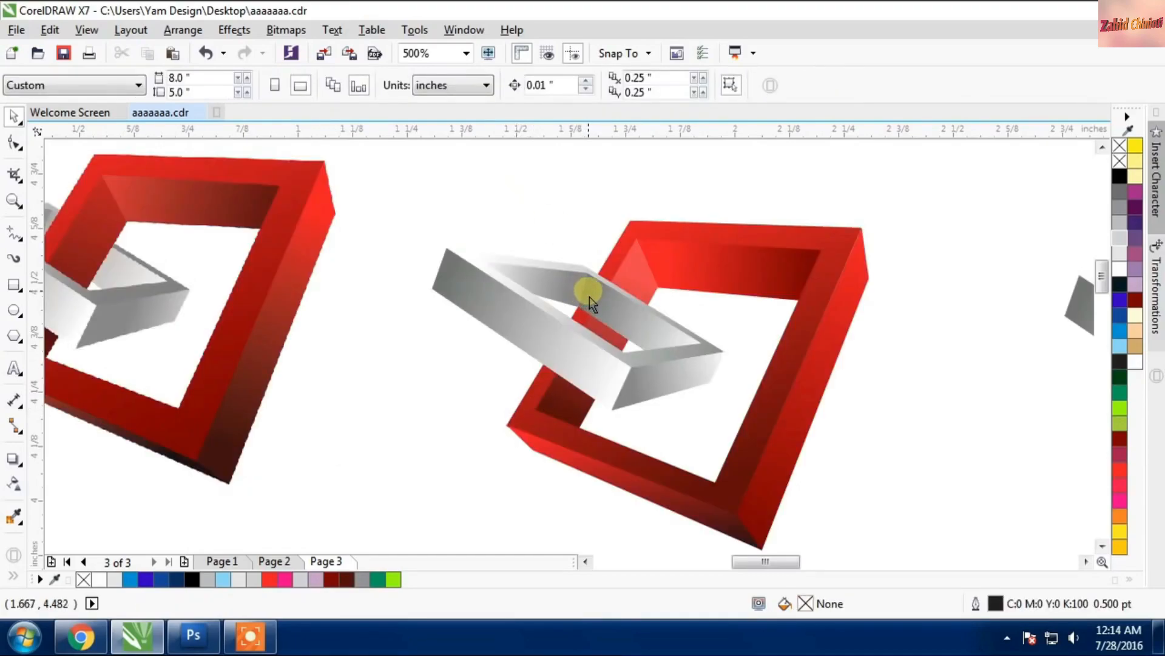
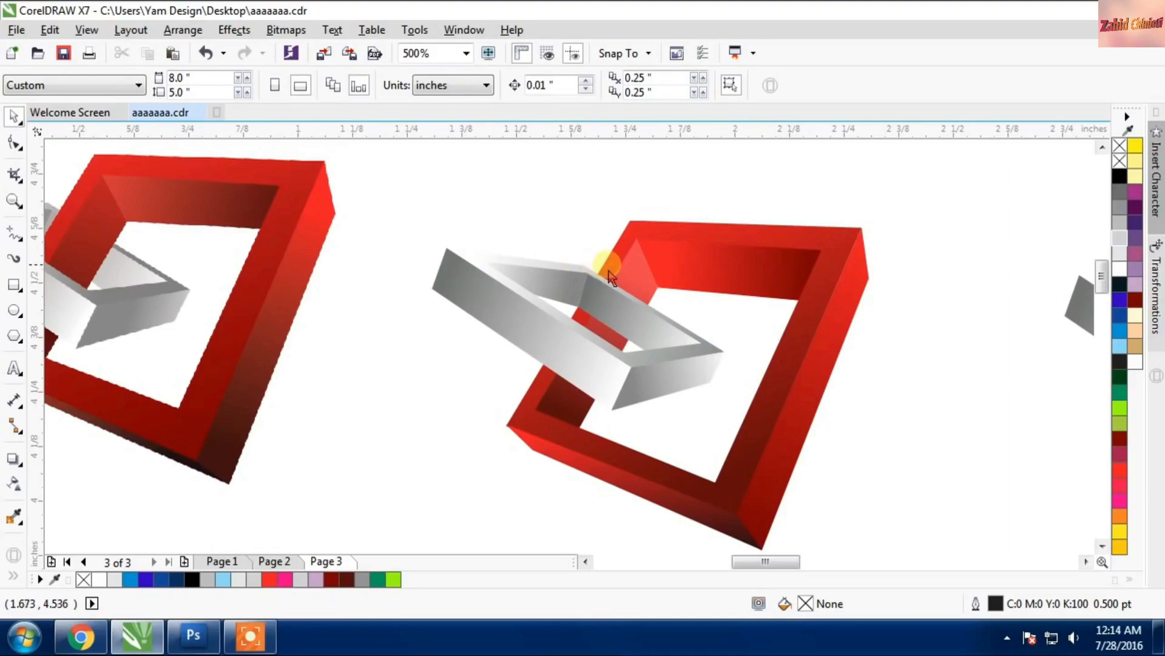
Step: Bring the red frame's inner left wall to the front and cut its shape out of the gray frame's long inner wall with Back Minus Front
scroll(630, 297, up, 2)
click(640, 267)
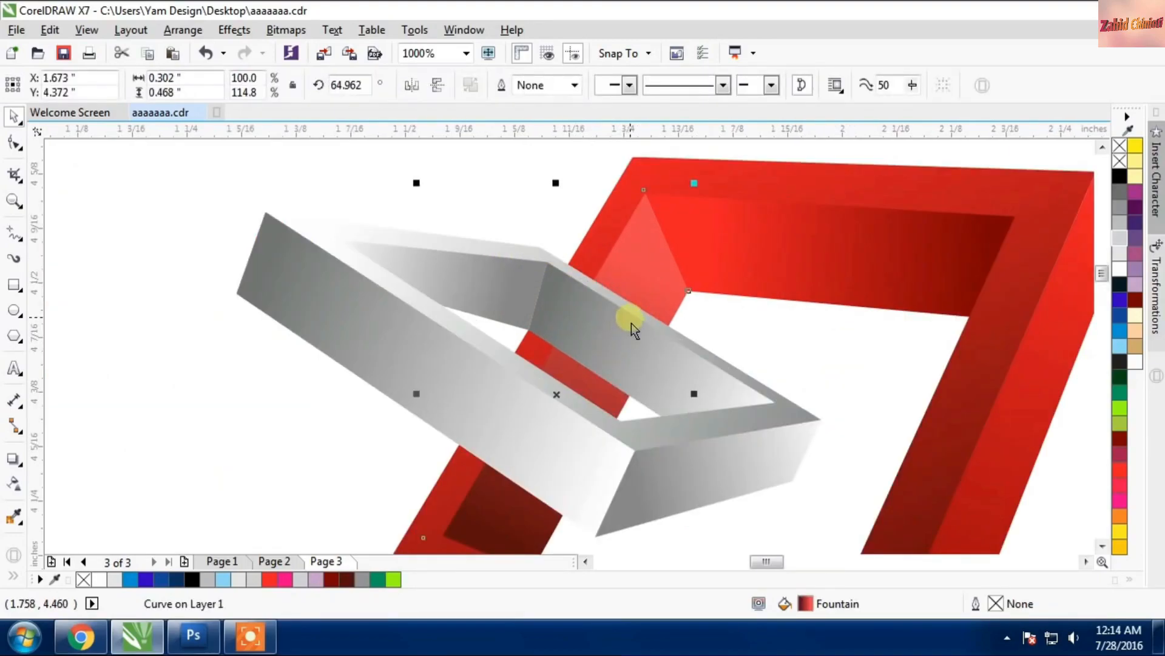
key(shift+Page_Up)
shift+click(679, 349)
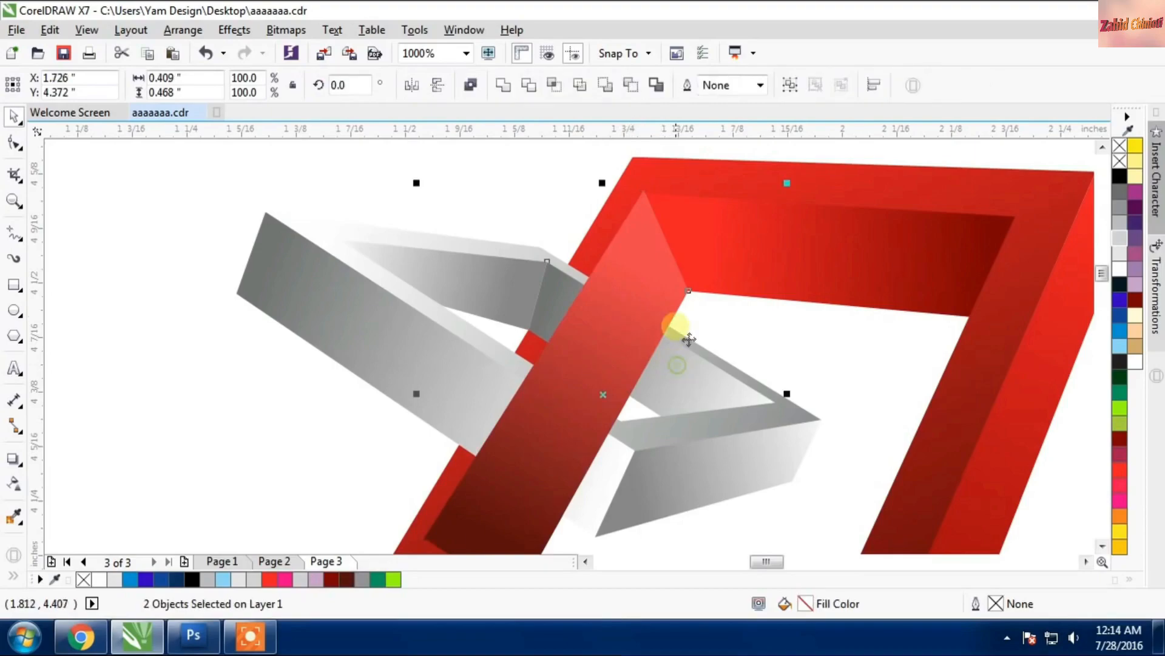
click(624, 86)
Step: Try to cut the red wall's shape out of the gray frame's top rim with Back Minus Front
click(607, 308)
click(644, 236)
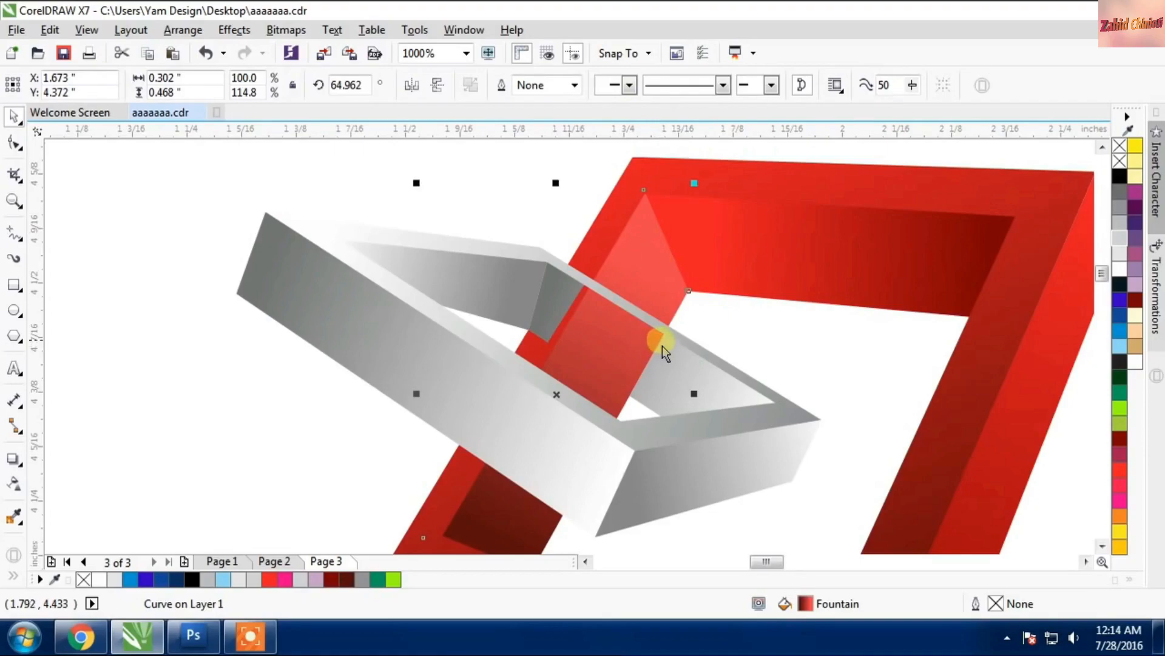
key(shift+Page_Up)
shift+click(681, 342)
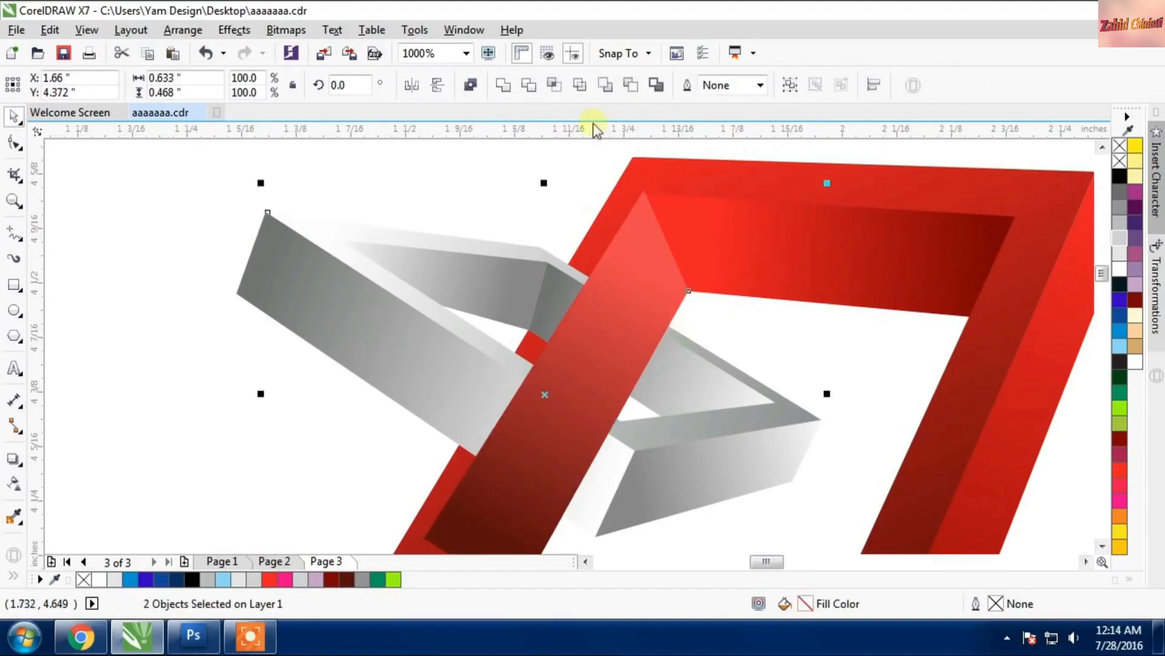
click(631, 85)
key(Escape)
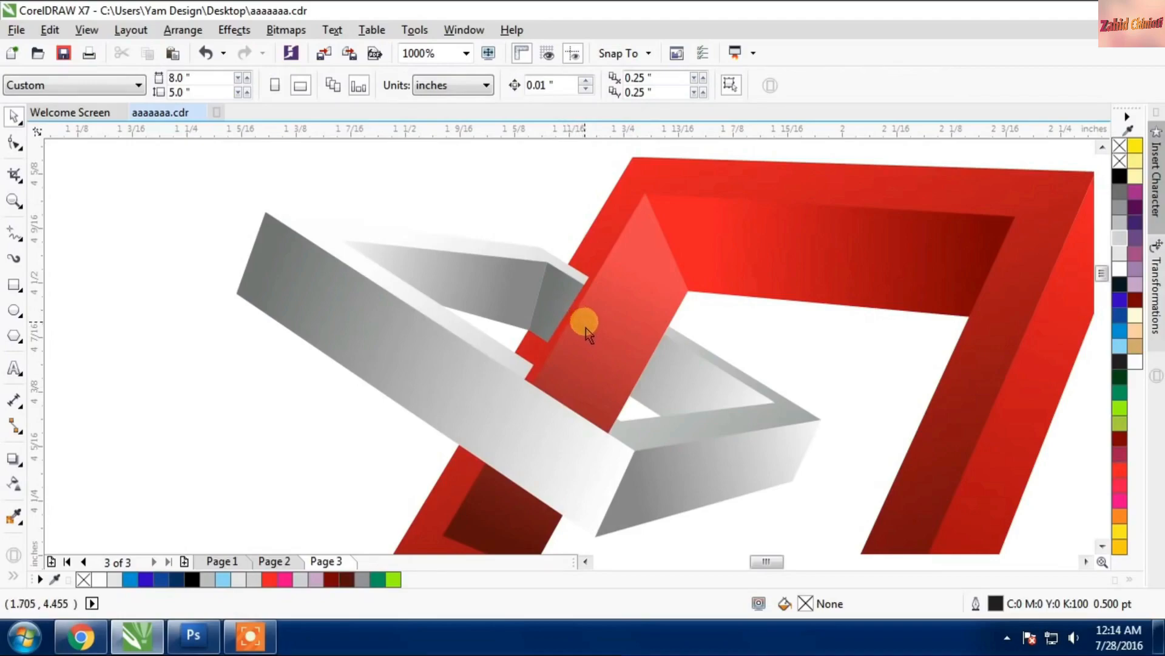
scroll(603, 336, up, 1)
scroll(614, 341, down, 2)
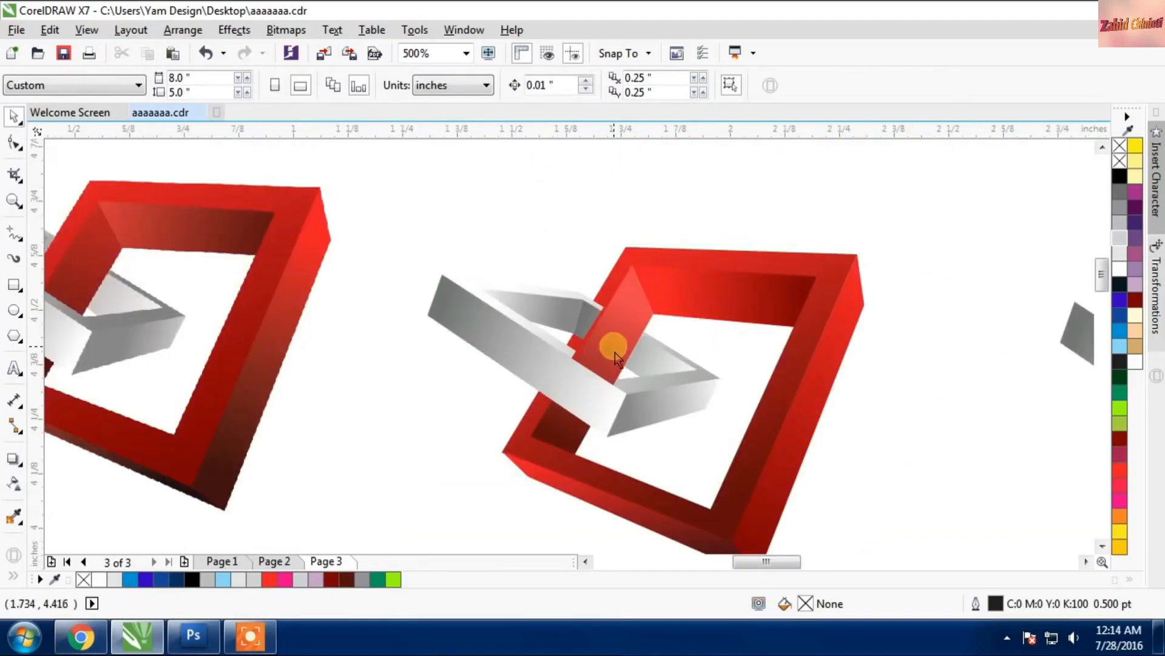
Step: Undo the cut in the gray rim, the trial move of the red wall and its move to the front
key(ctrl+z)
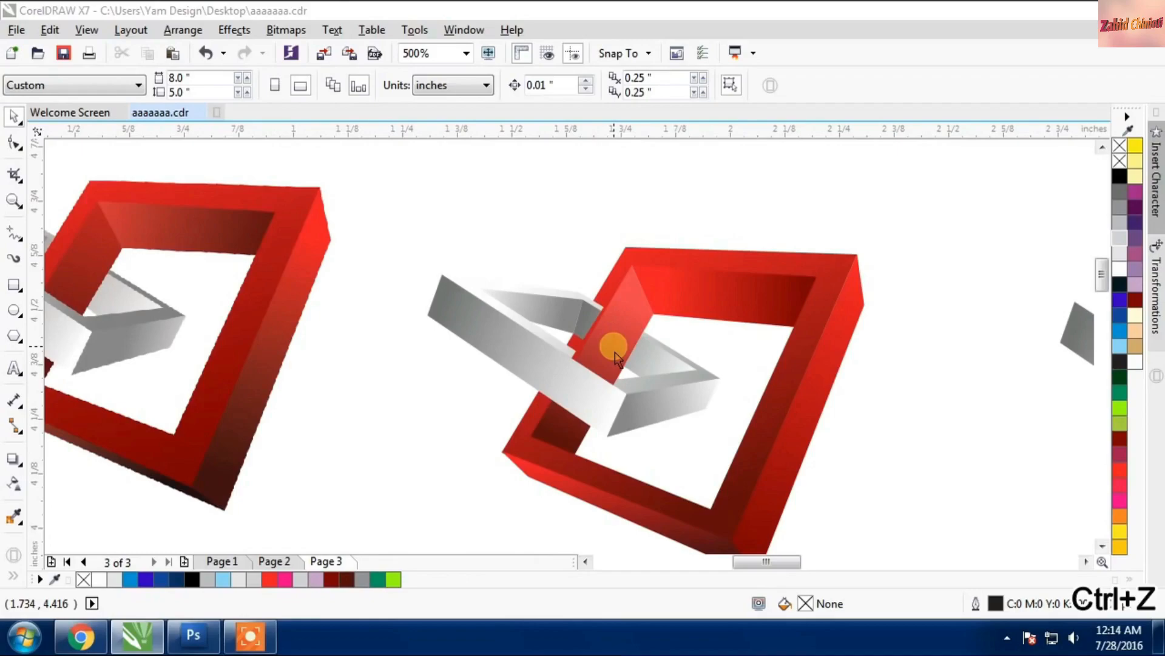
key(ctrl+alt+z)
key(ctrl+z)
click(614, 352)
scroll(614, 352, up, 2)
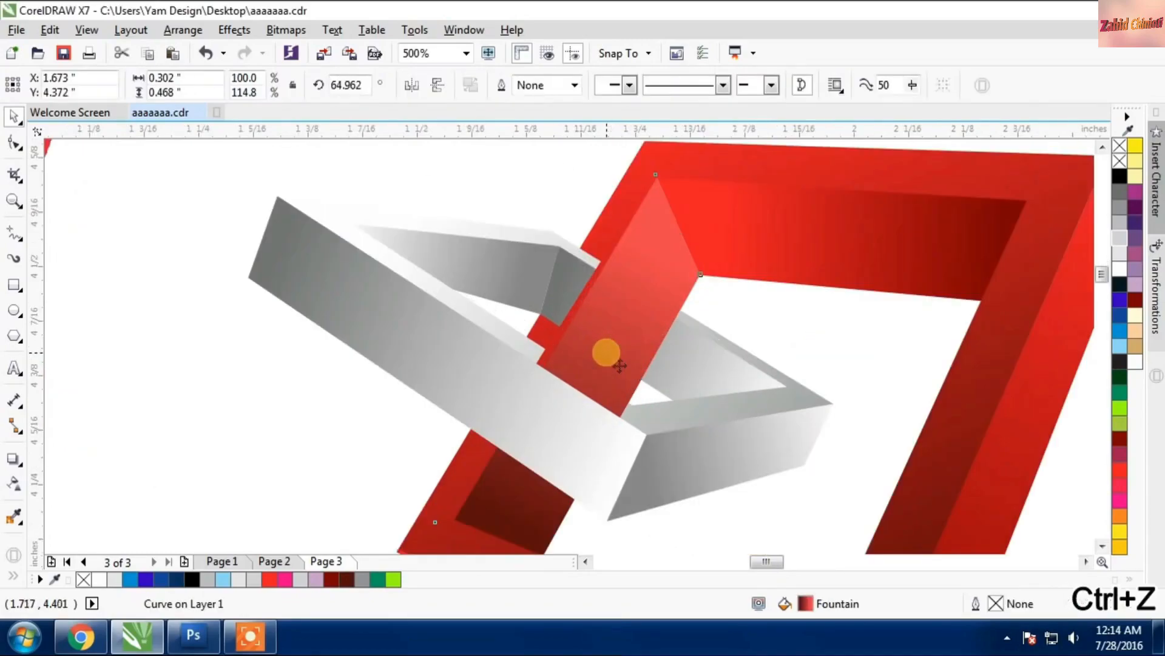
key(ctrl+z)
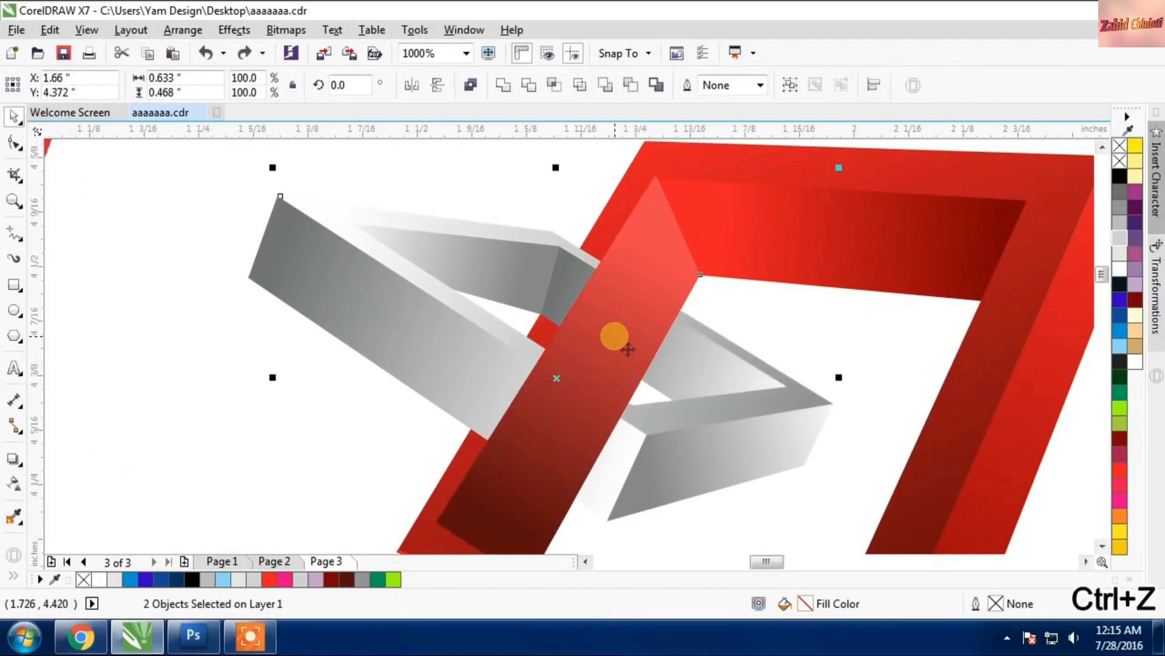
click(615, 336)
drag(644, 311, 671, 350)
key(ctrl+z)
click(625, 304)
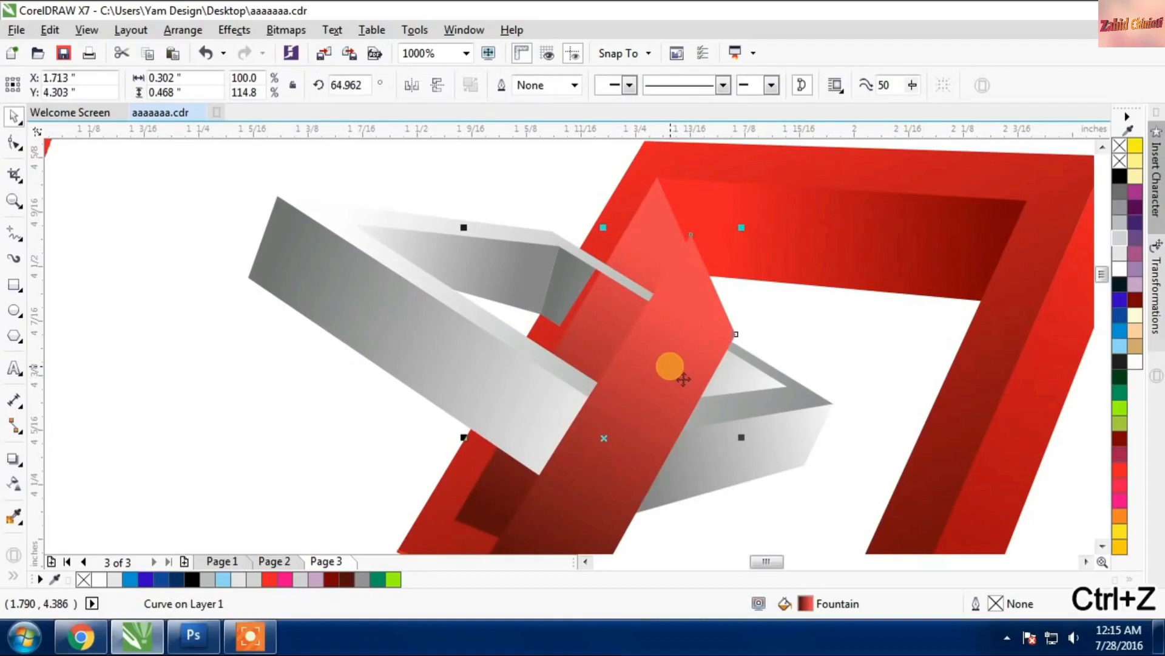
key(ctrl+z)
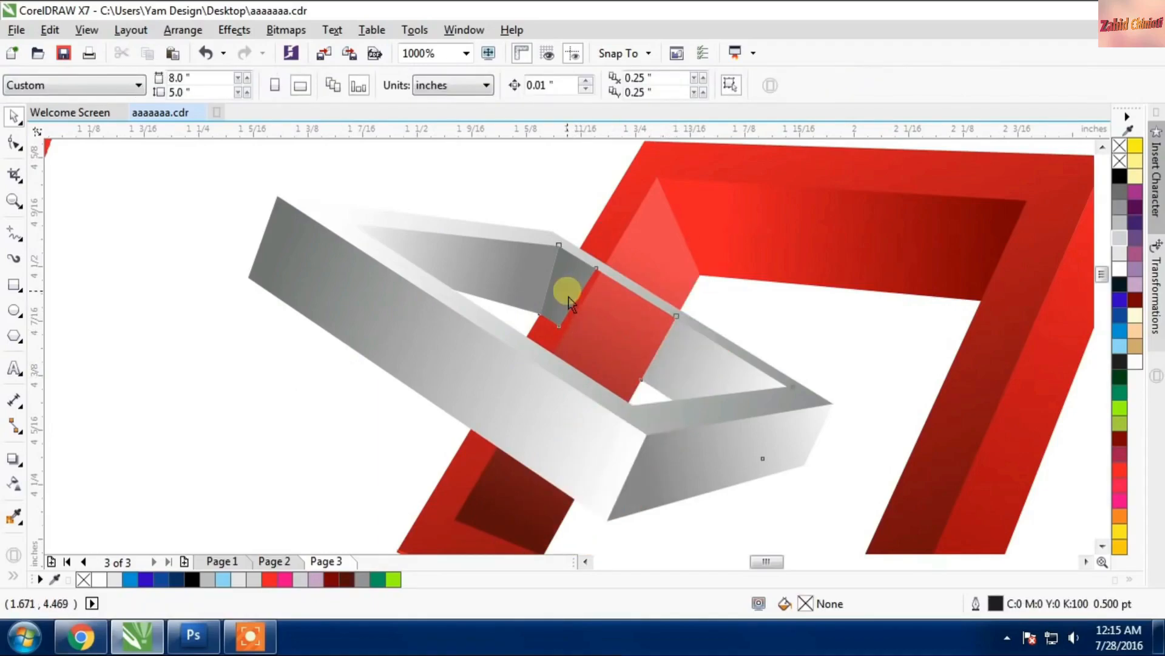
click(625, 282)
scroll(625, 282, up, 1)
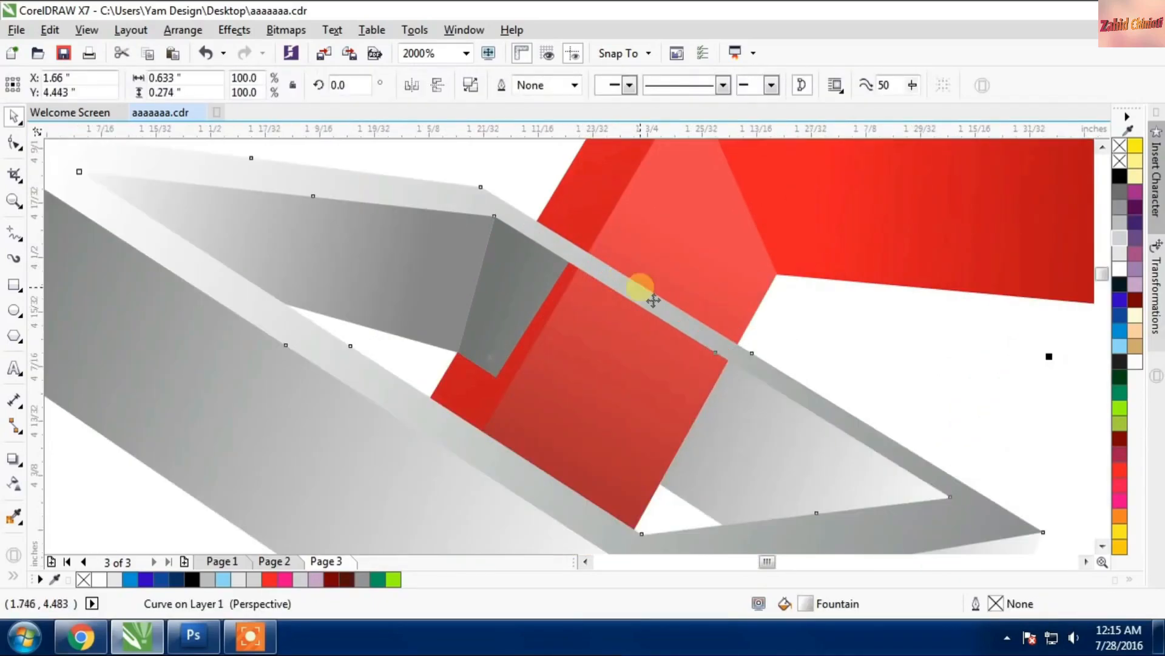
mouse_move(531, 304)
mouse_down()
mouse_move(522, 299)
mouse_move(533, 304)
mouse_up()
key(ctrl+z)
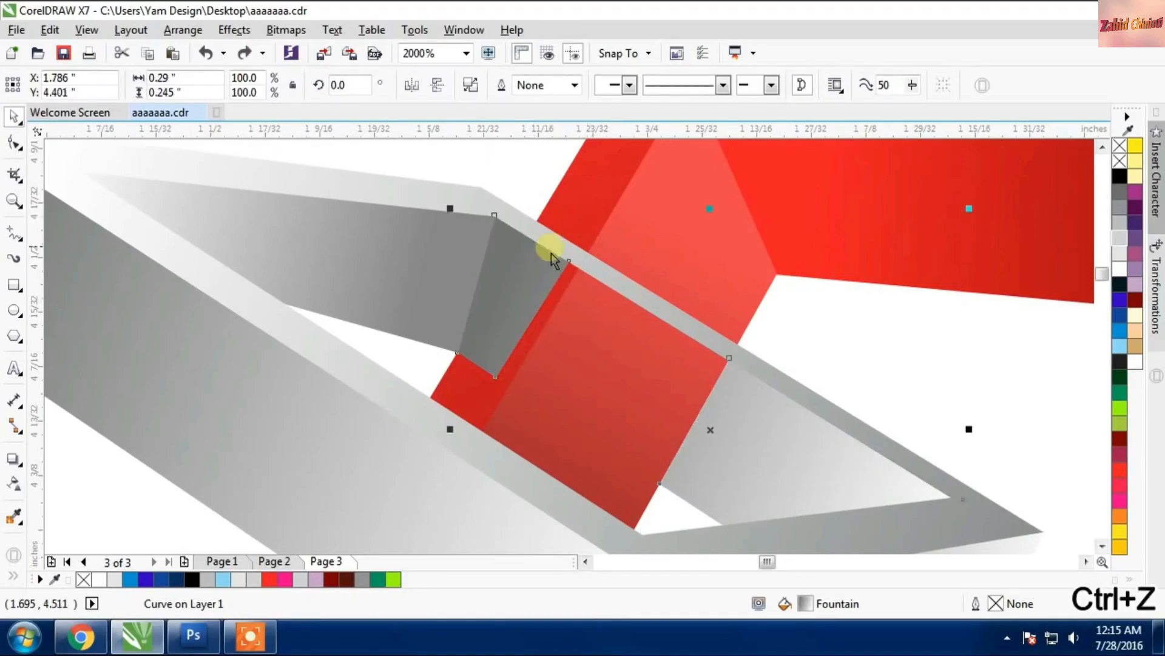
Step: Bring the red frame's front face to the front and cut its shape out of the gray frame's long inner wall with Back Minus Front
click(588, 246)
scroll(602, 242, down, 1)
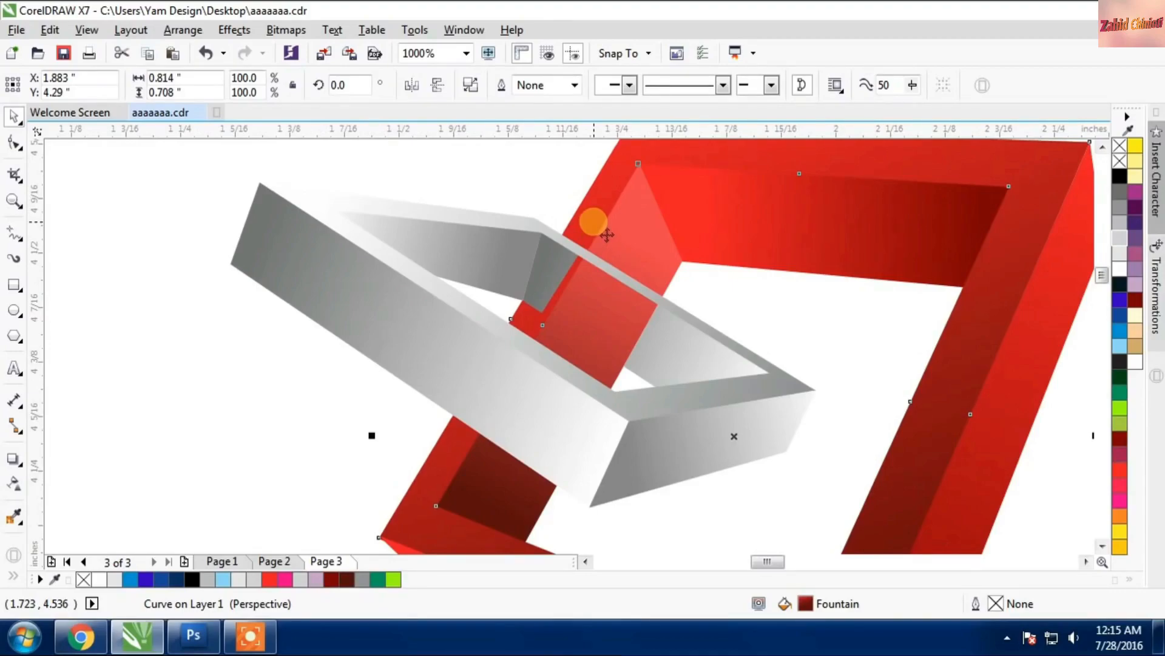
drag(605, 235, 582, 282)
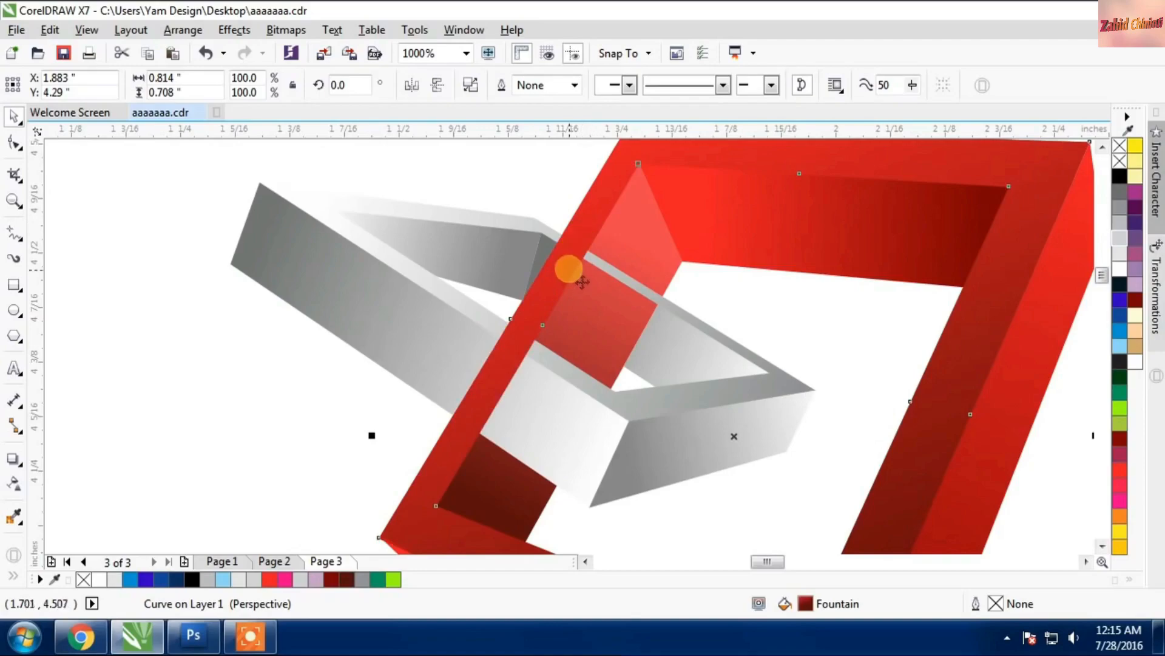
click(558, 259)
shift+click(592, 220)
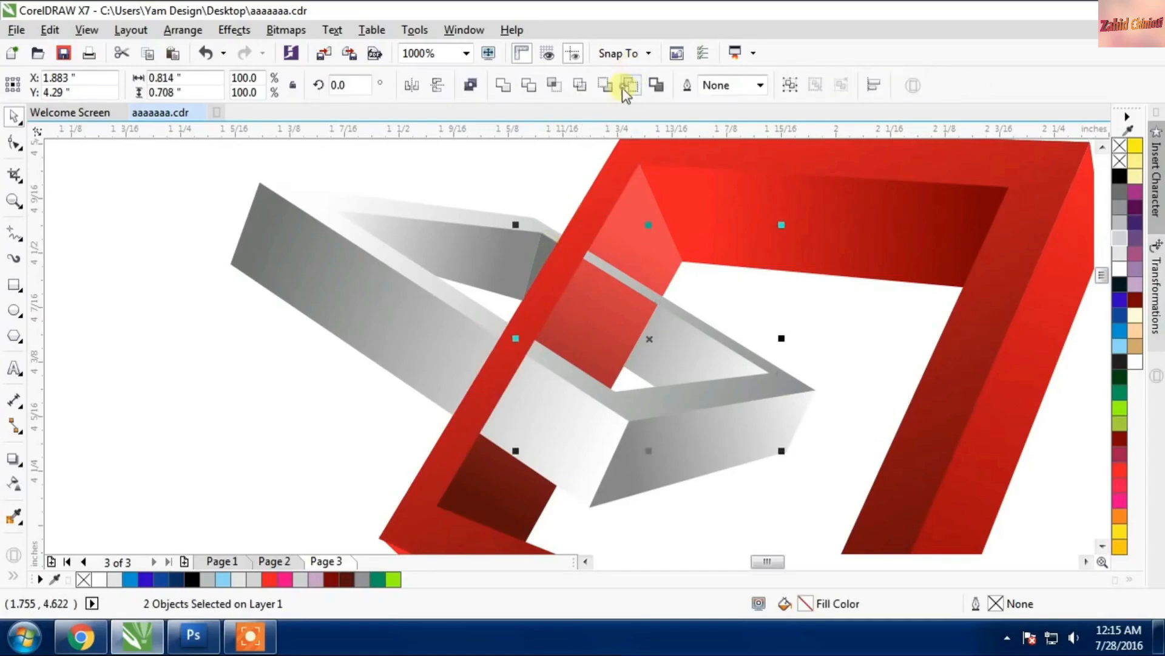
click(625, 89)
click(568, 161)
Step: Draw a rectangle about 0.08 by 0.09 inches over the gray rim where it crosses the red wall, and cut it out with Back Minus Front
click(586, 254)
scroll(587, 256, up, 1)
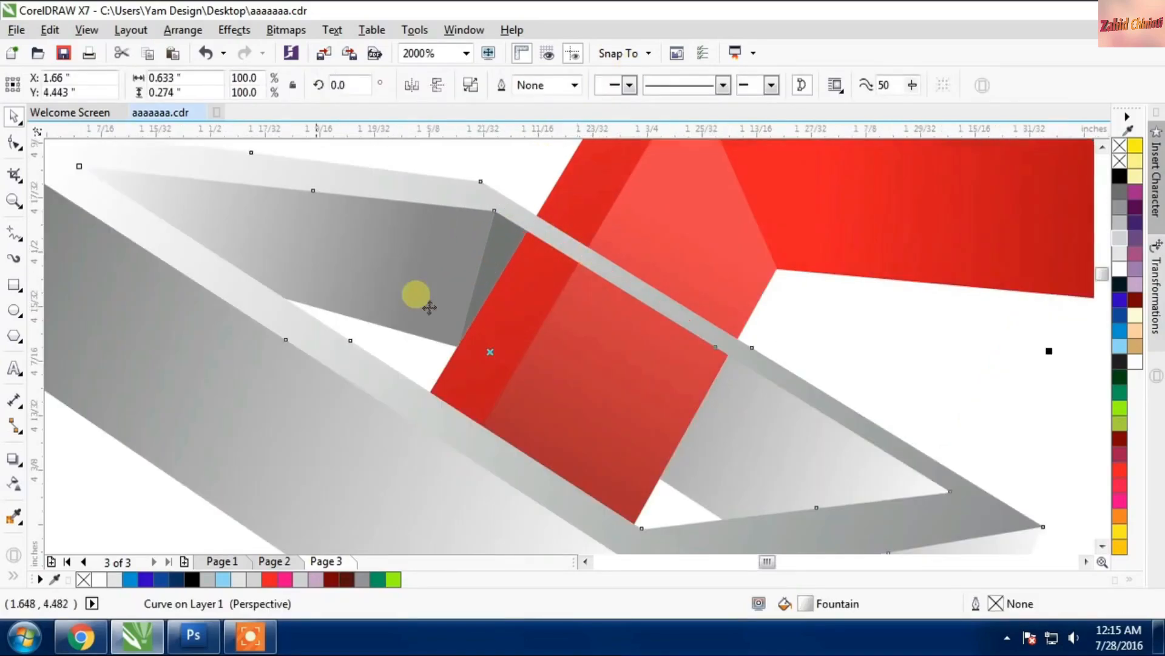
click(14, 284)
drag(694, 195, 544, 365)
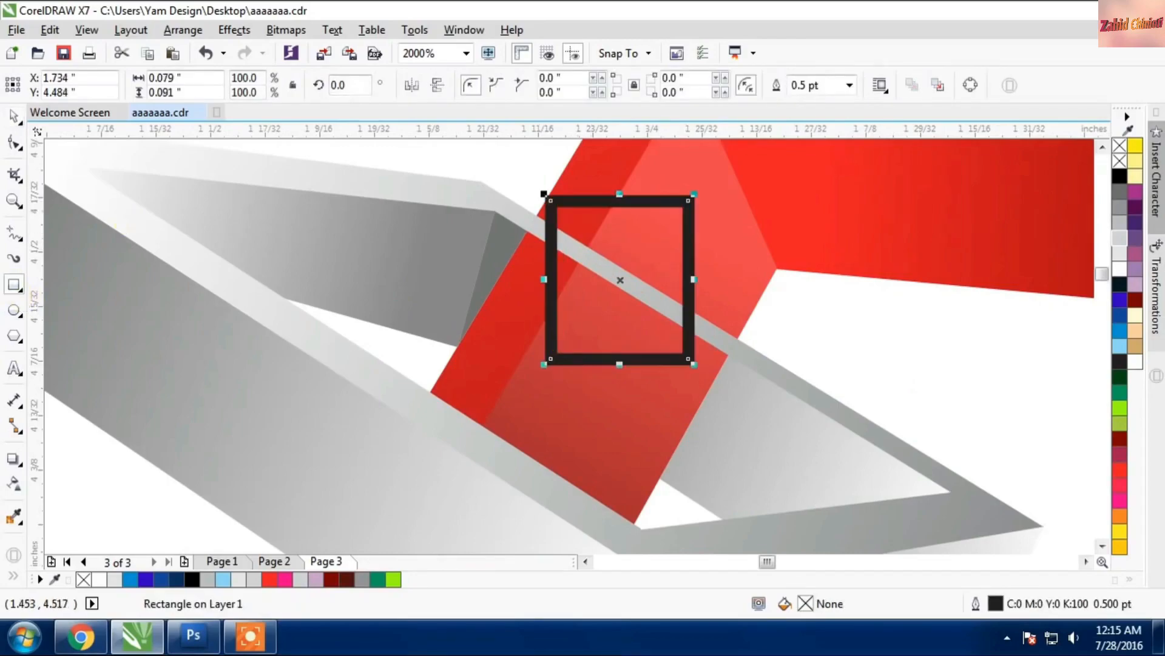
key(space)
shift+click(526, 213)
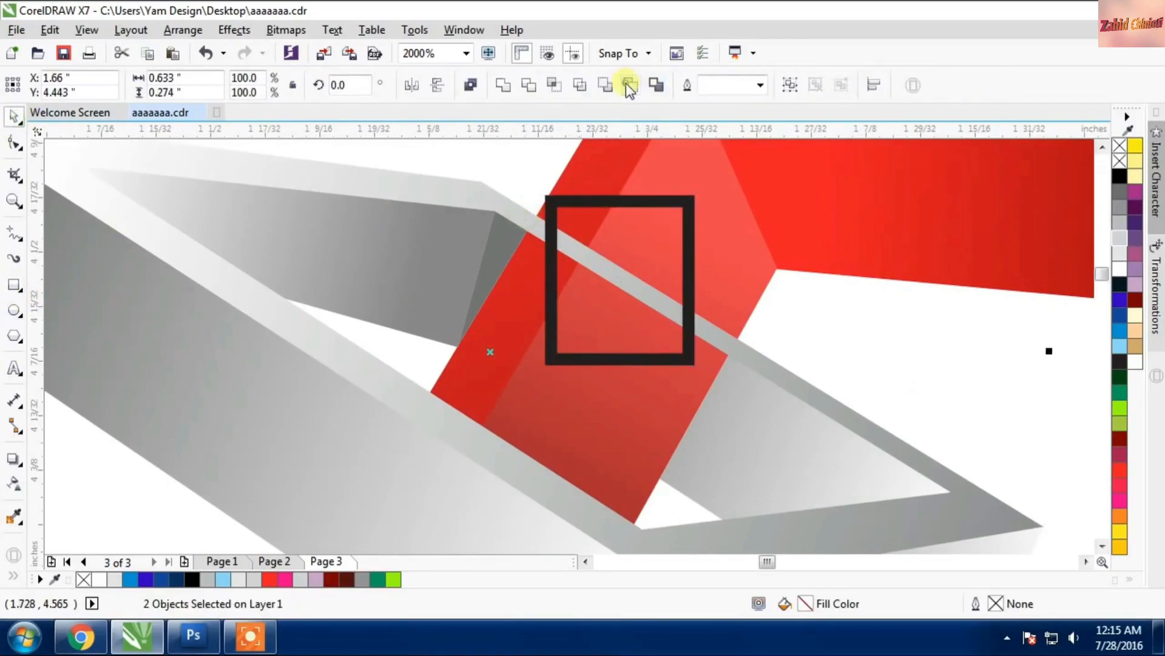
click(629, 86)
Step: Reshape the cut rim end beside the red frame's outer left edge, moving its corner nodes exactly onto that edge
click(14, 143)
scroll(538, 229, up, 2)
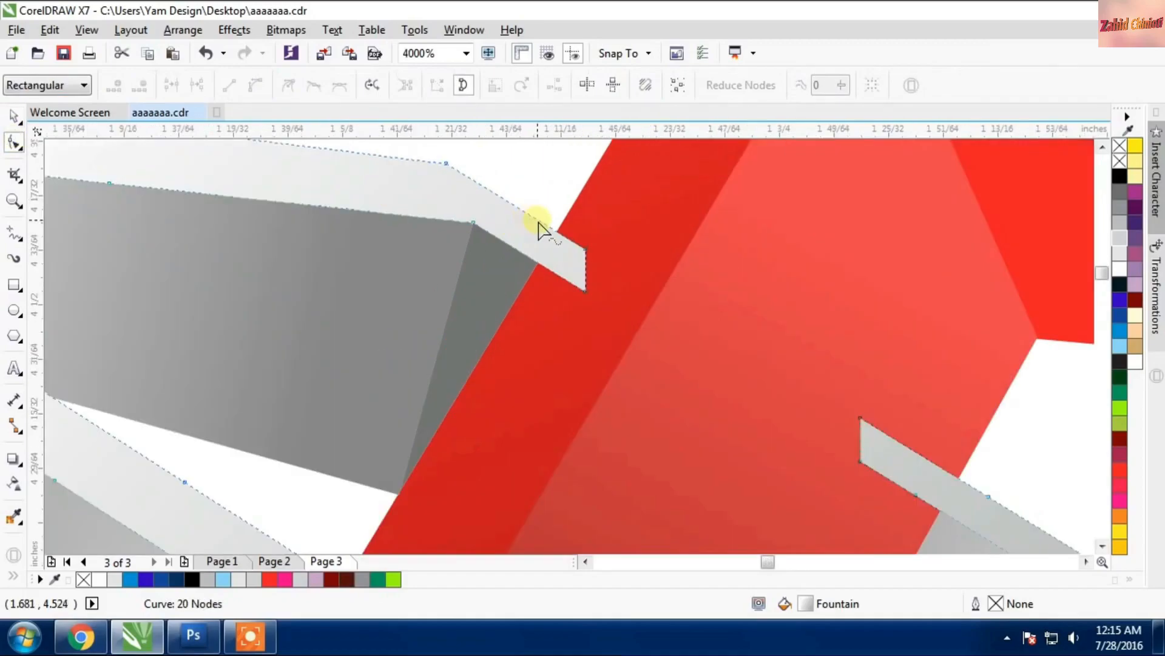
drag(658, 265, 544, 346)
click(644, 279)
scroll(541, 301, up, 3)
scroll(587, 308, down, 2)
scroll(621, 242, up, 2)
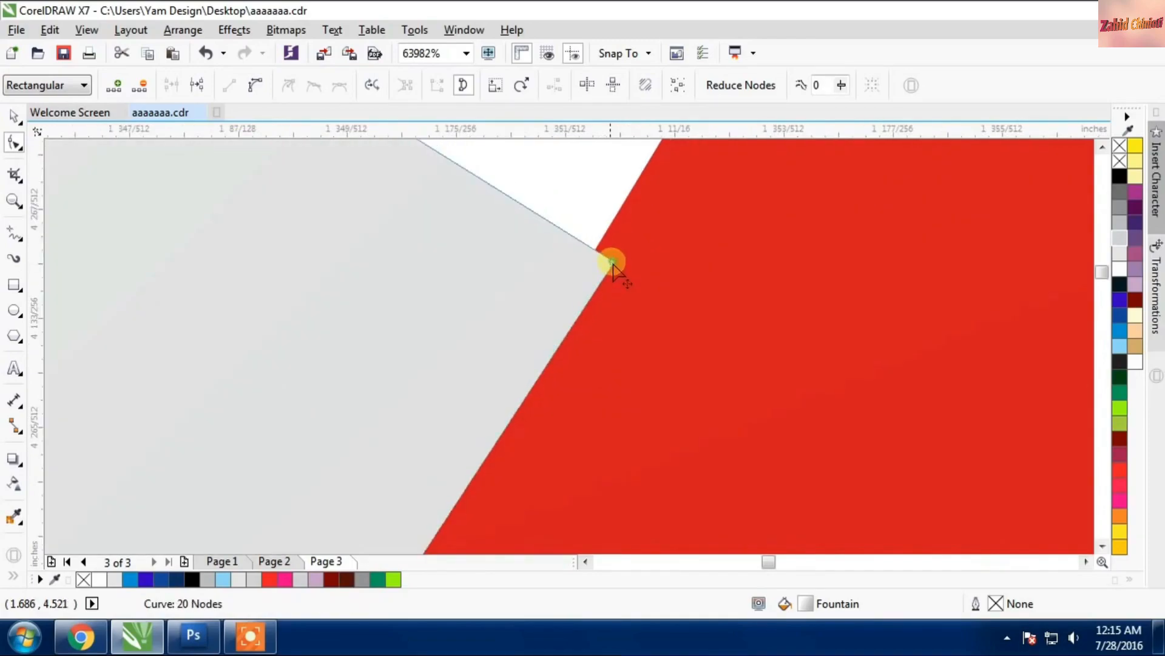
drag(604, 257, 602, 258)
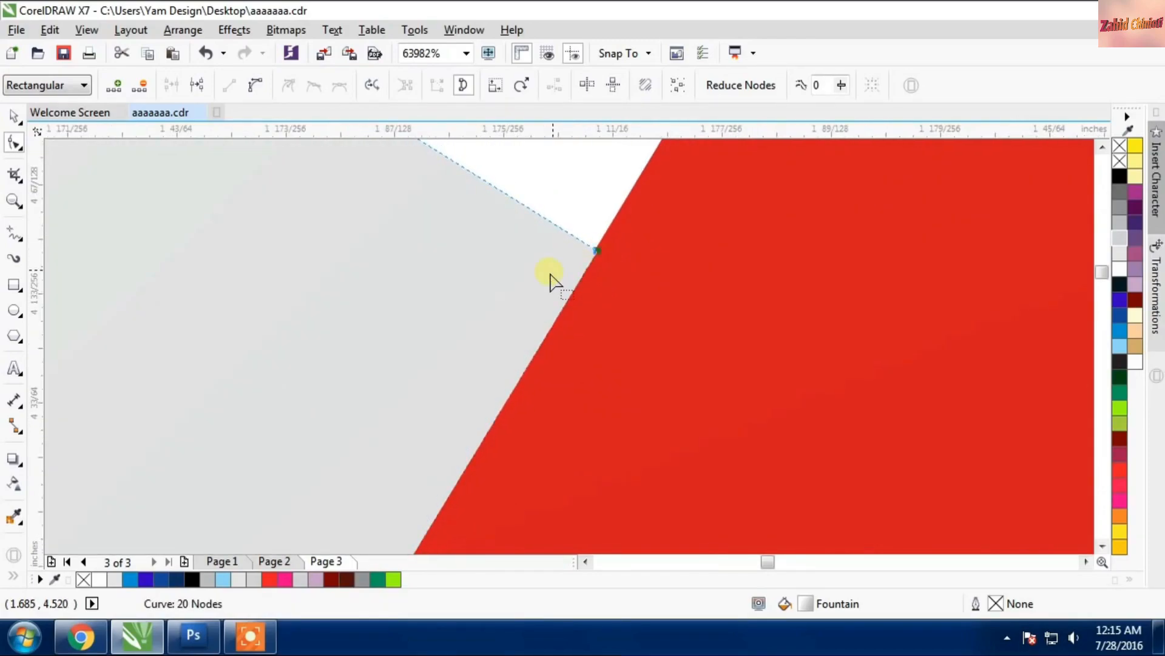
Step: Delete the extra node on the lower edge of the other cut rim end and move its lower corner onto the red wall's edge
scroll(659, 334, down, 4)
scroll(668, 327, up, 1)
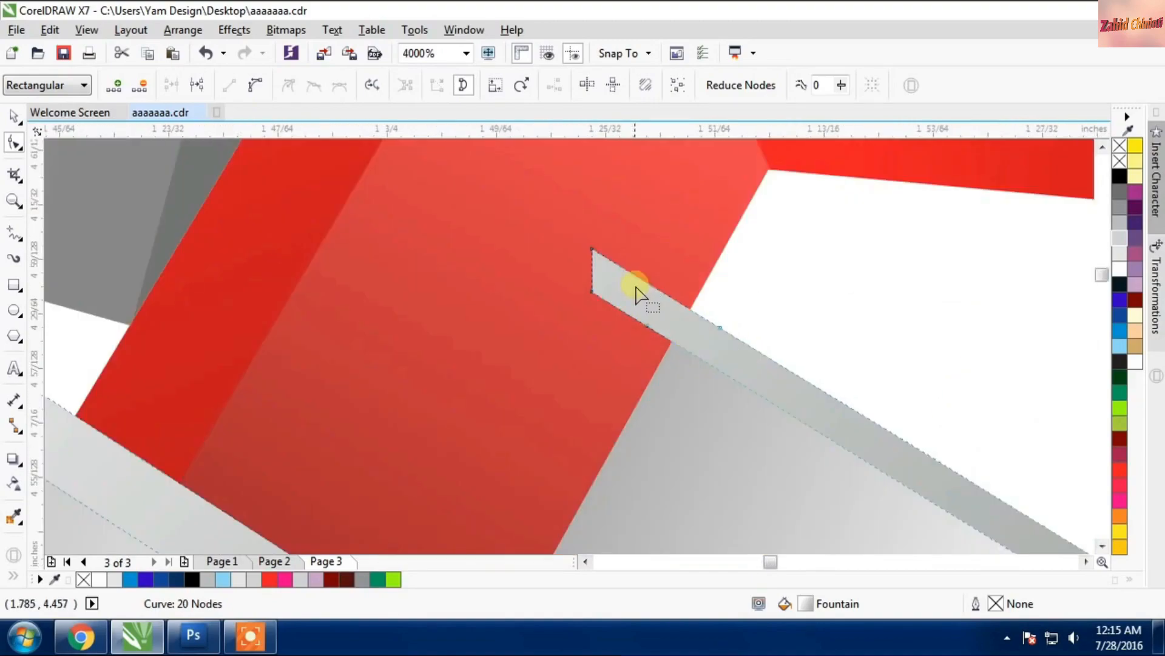
drag(549, 301, 676, 363)
key(ctrl+z)
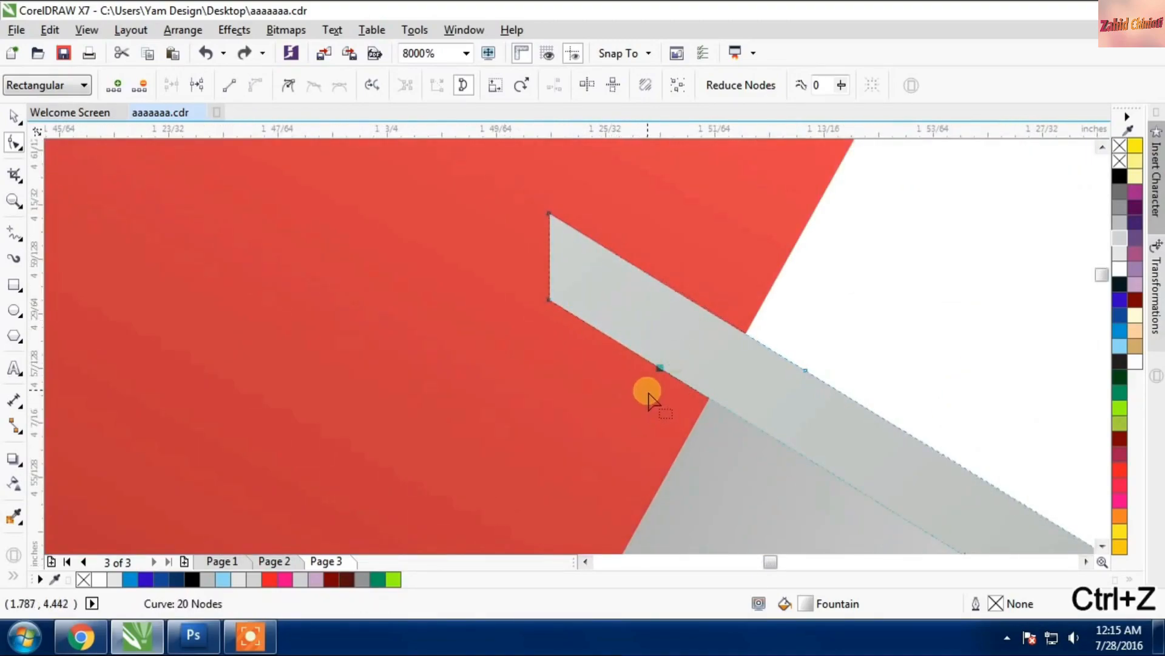
key(Delete)
drag(580, 179, 527, 328)
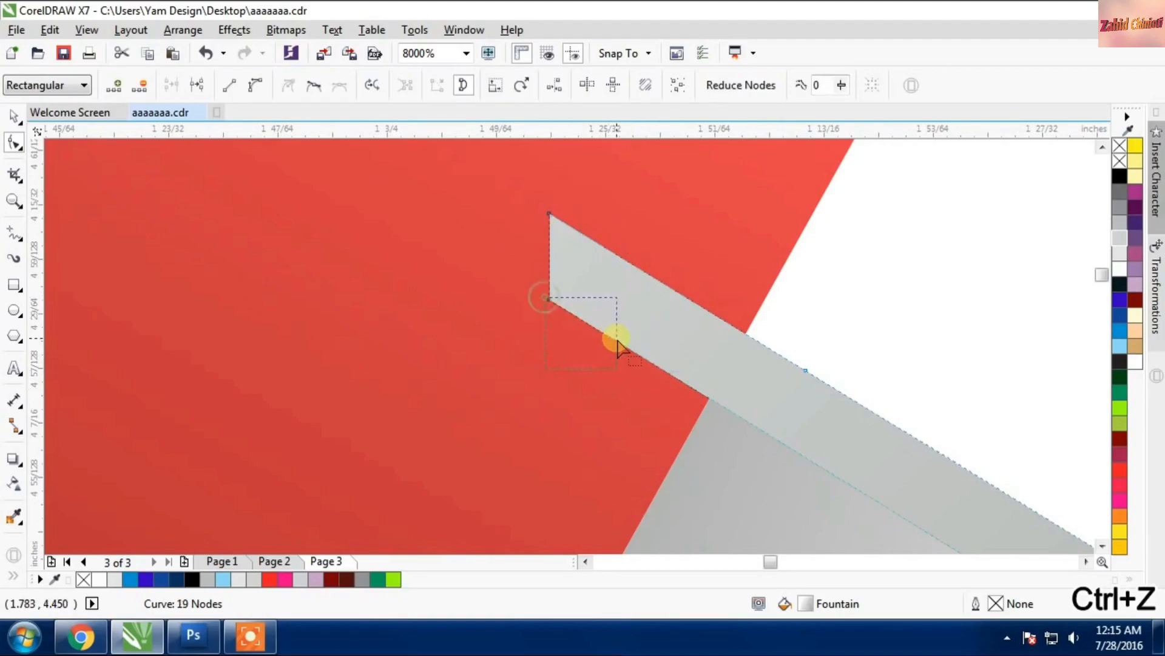
drag(597, 187, 711, 402)
scroll(718, 401, up, 1)
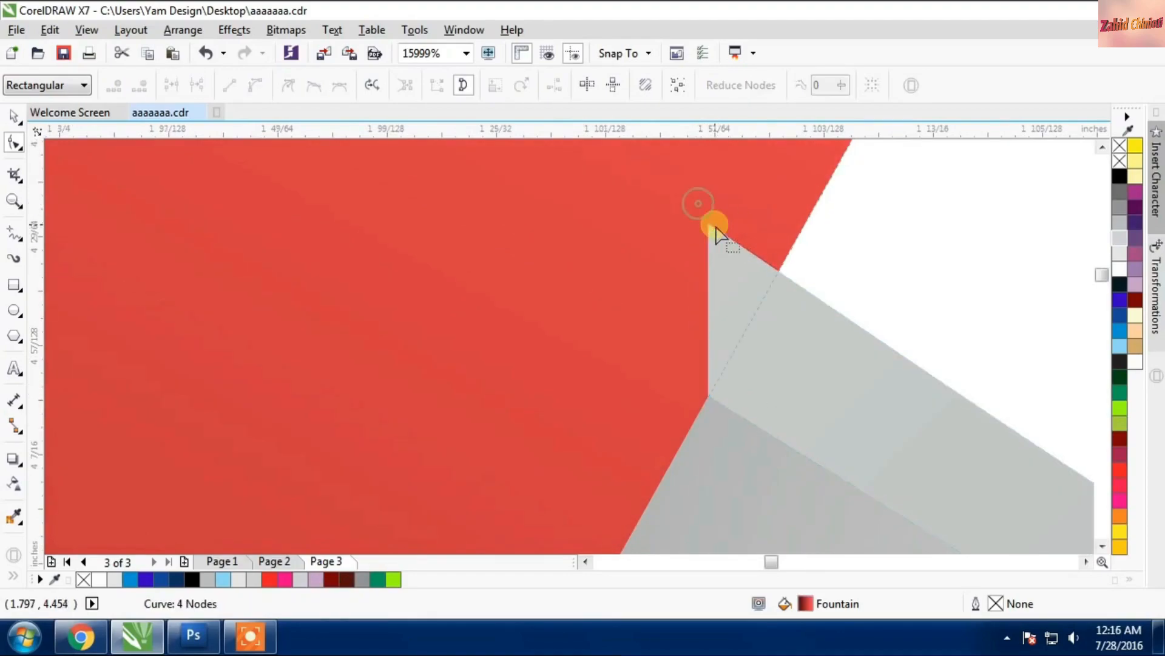
Step: Delete the extra node on that rim end's upper edge and align its upper corner with the red wall's edge
drag(707, 224, 776, 270)
scroll(747, 326, down, 2)
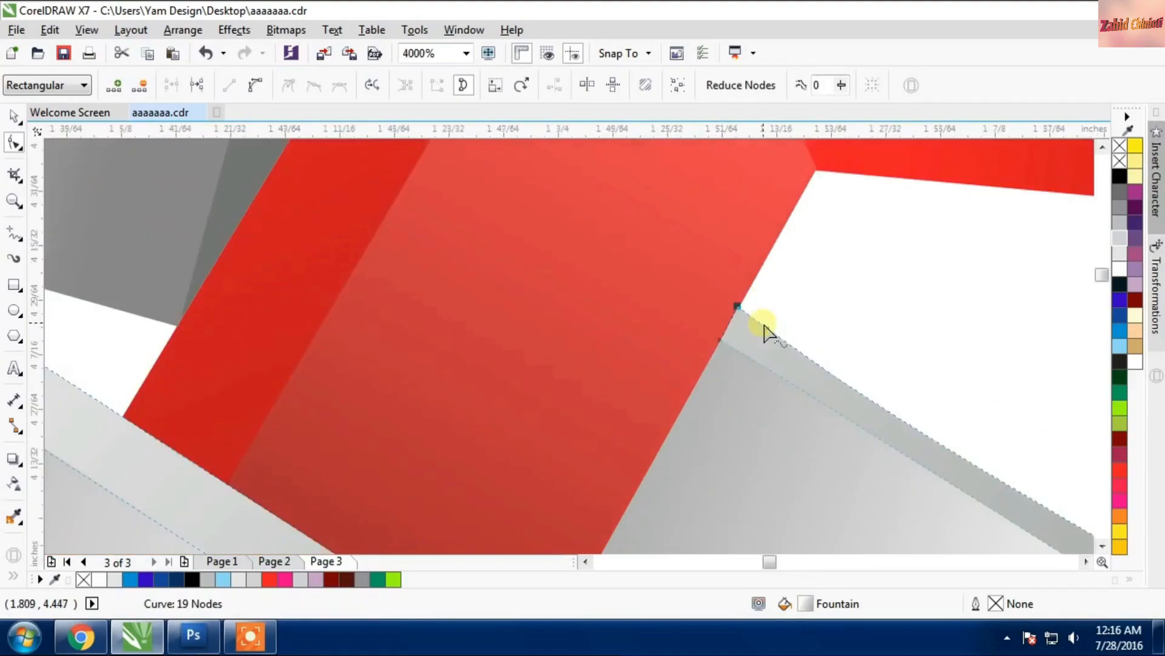
key(ctrl+z)
key(Delete)
scroll(746, 317, up, 2)
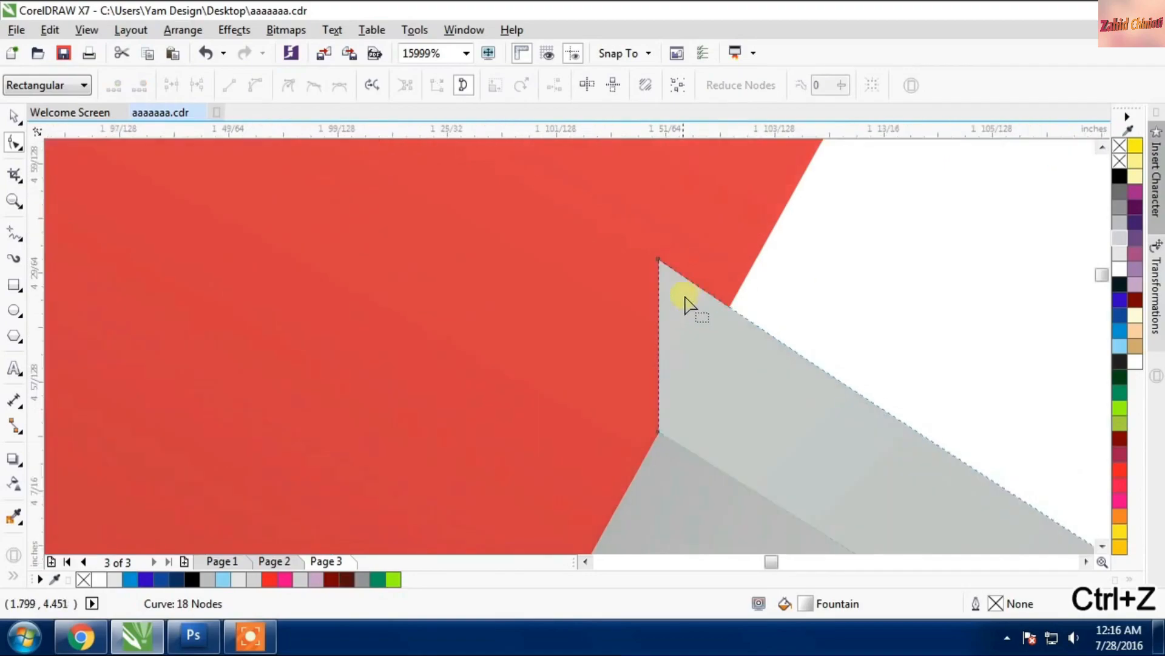
drag(658, 259, 728, 307)
scroll(648, 338, down, 3)
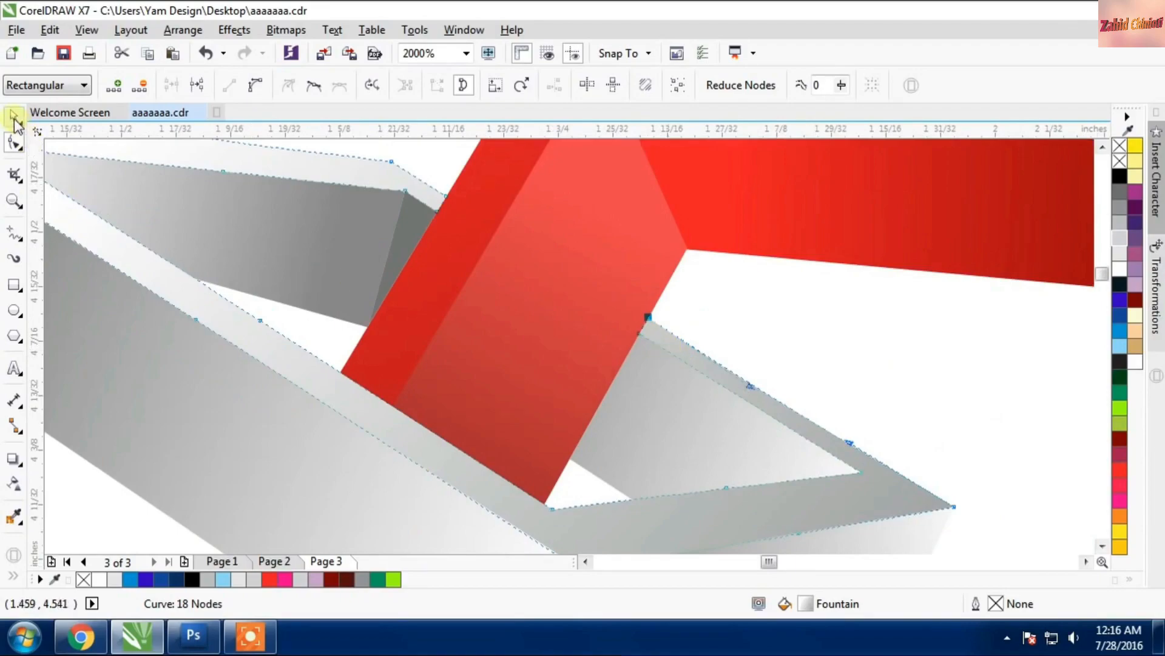
Step: Deselect the trimmed gray rim, check the overlap with the red frame, and save the drawing
click(13, 116)
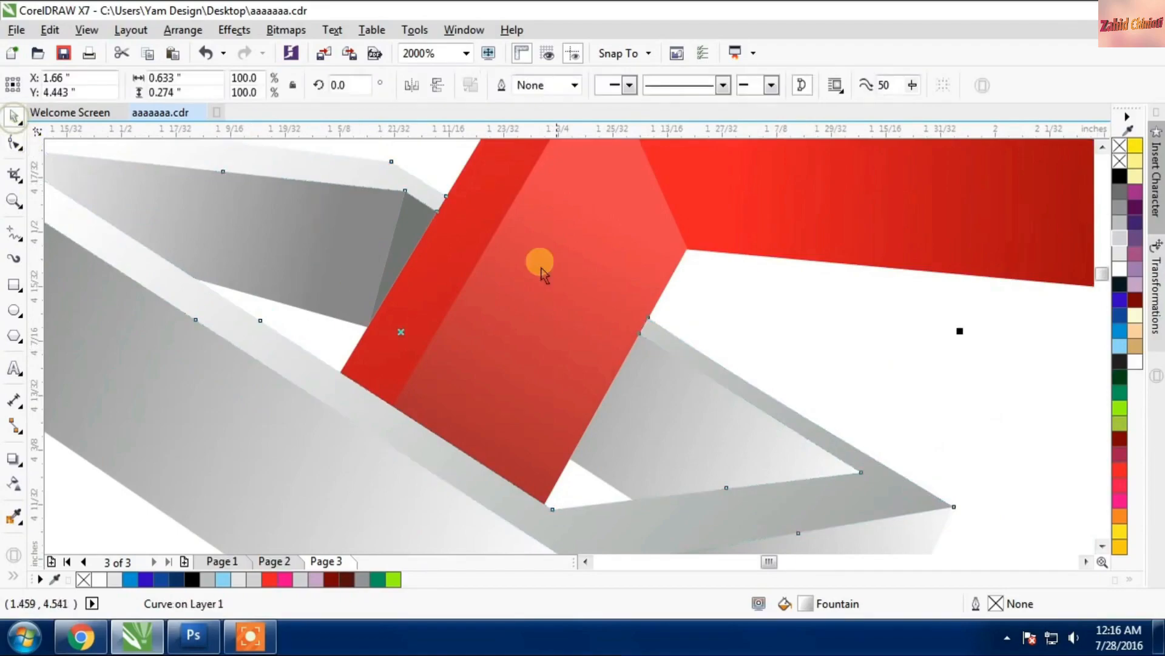
scroll(703, 302, down, 2)
click(435, 380)
scroll(650, 309, up, 1)
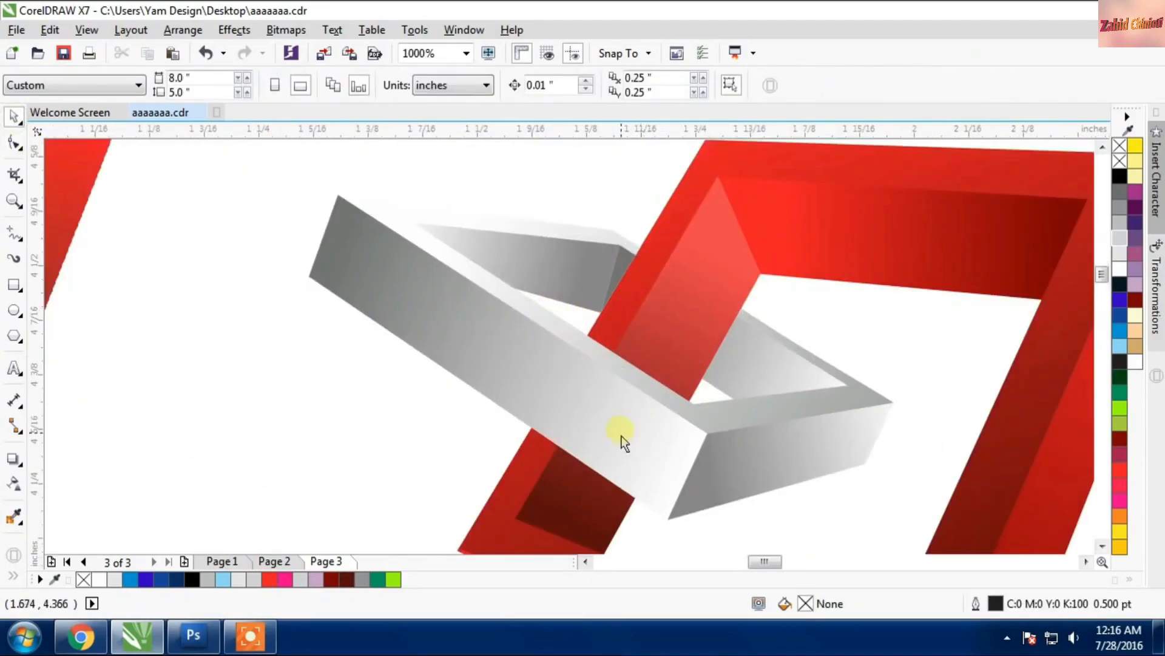
scroll(647, 293, down, 1)
scroll(631, 382, up, 2)
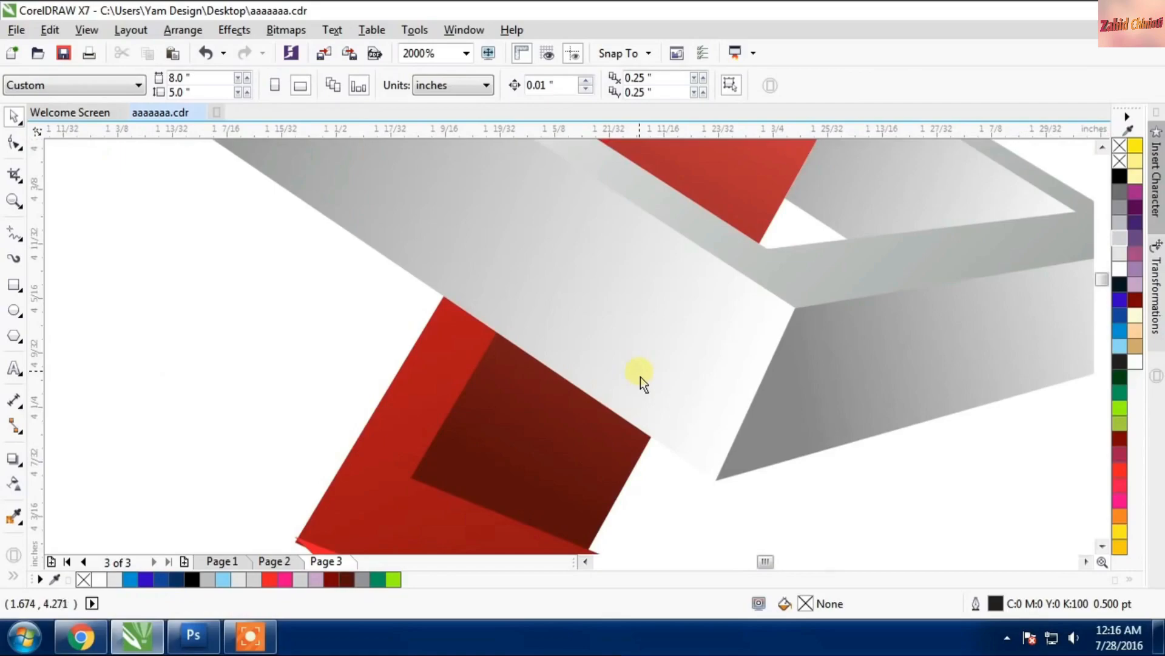
key(ctrl+s)
scroll(647, 352, down, 2)
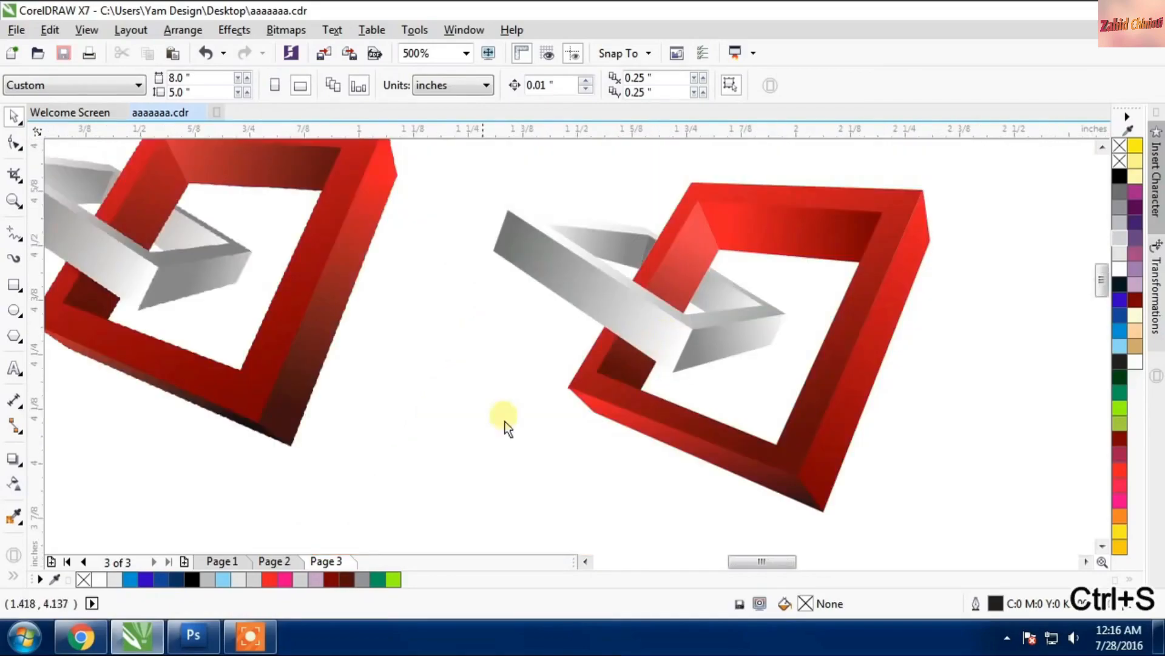
Step: Delete the original reference logo beside the redrawn interlocking frames and save the drawing
scroll(614, 395, down, 1)
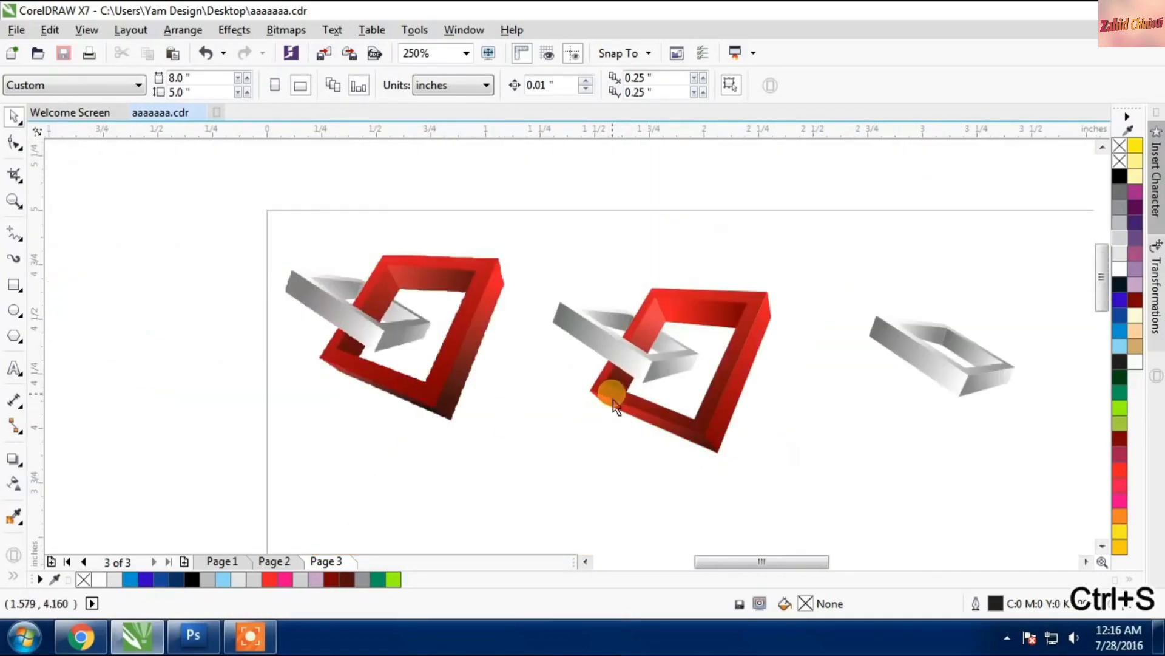
click(491, 343)
key(Delete)
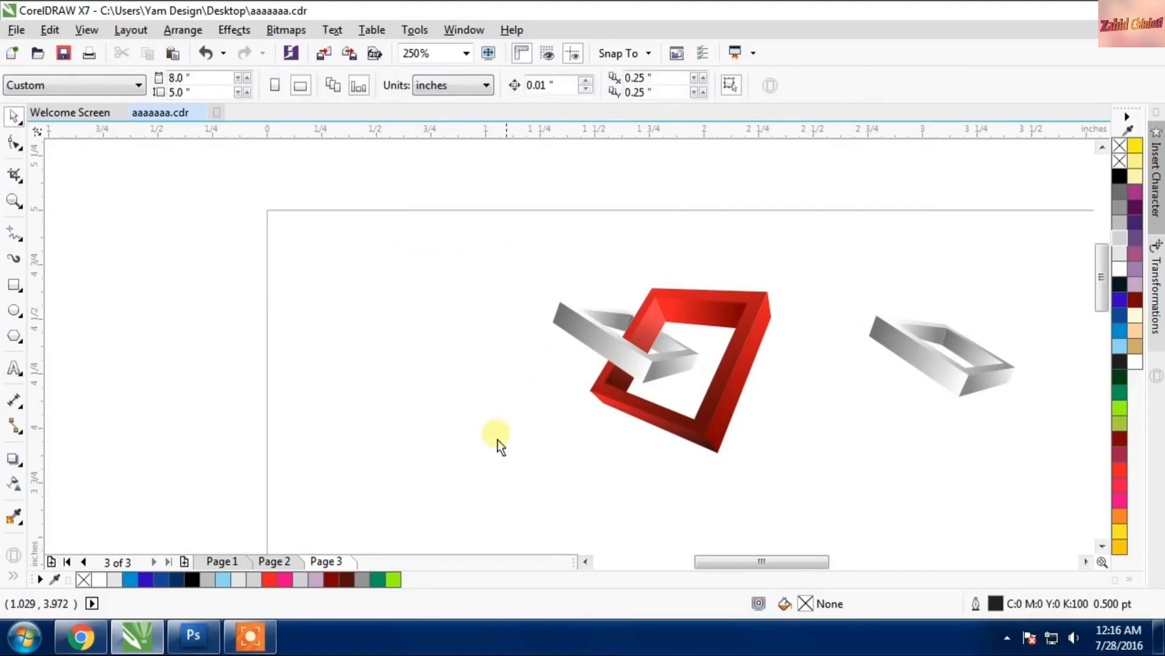
key(ctrl+s)
Step: Examine the interlocking frames' outlines in wireframe view, return to the normal view and check the gray frame's rim and inner wall
scroll(621, 396, down, 1)
key(z)
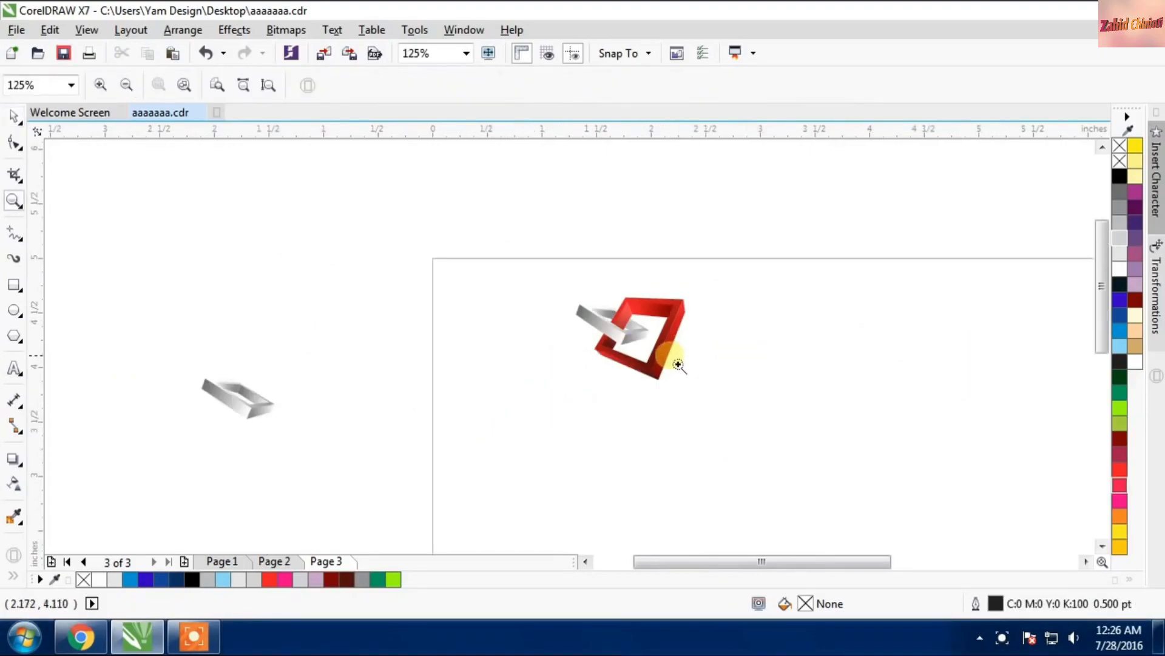
drag(575, 297, 692, 383)
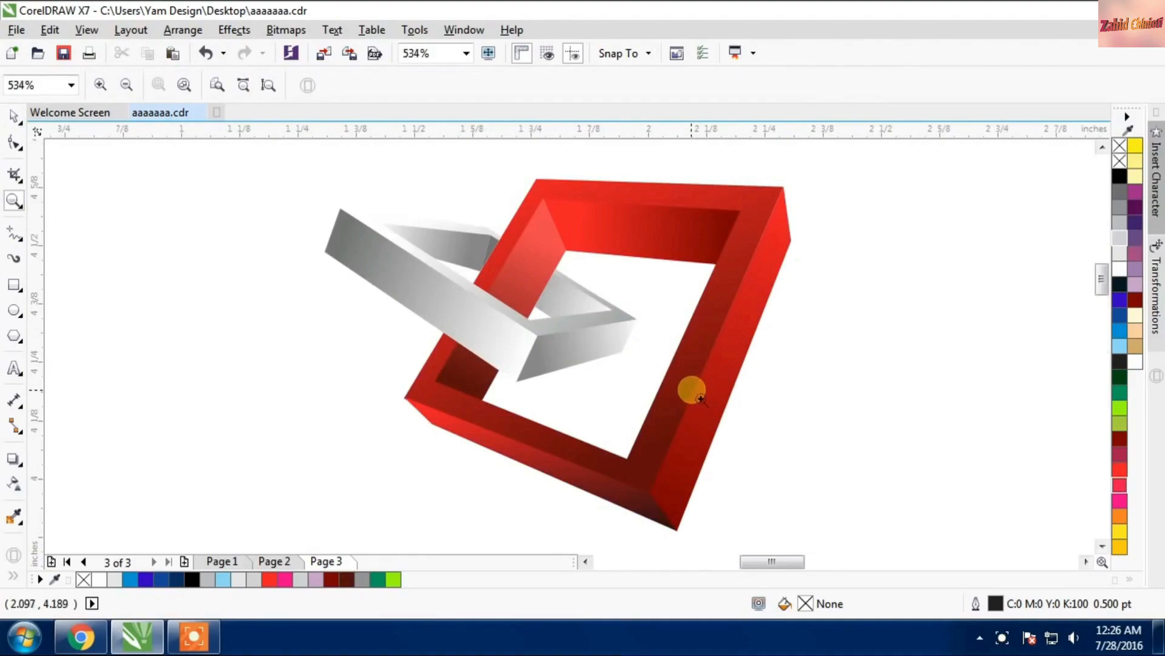
key(shift+F9)
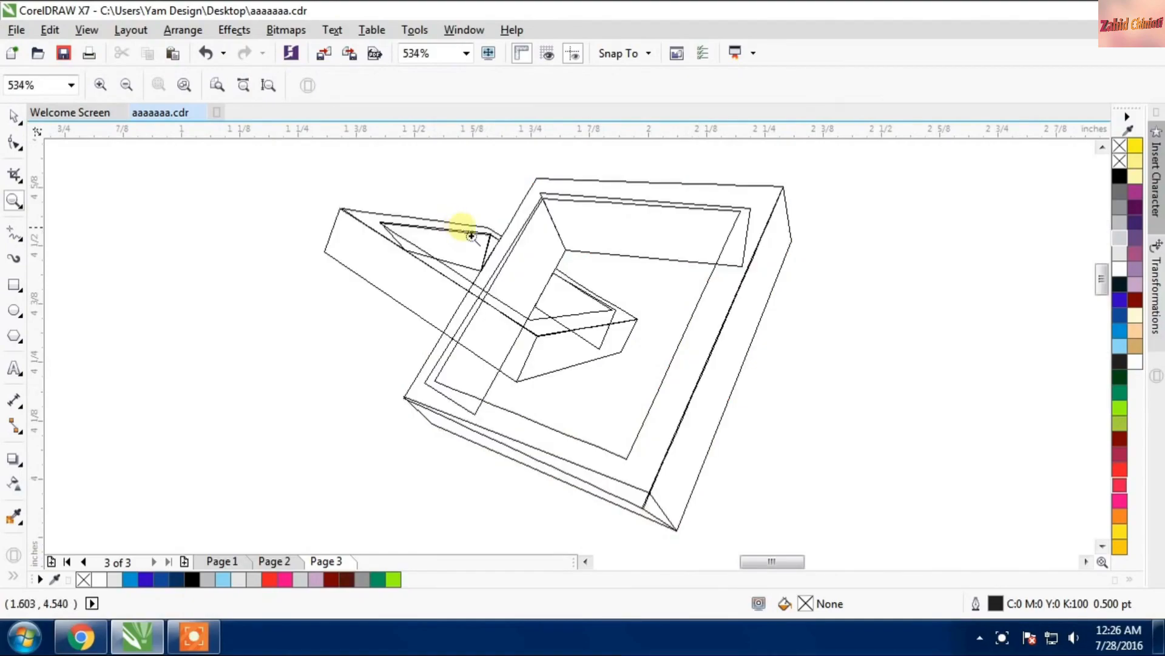
scroll(501, 250, up, 1)
scroll(579, 311, up, 1)
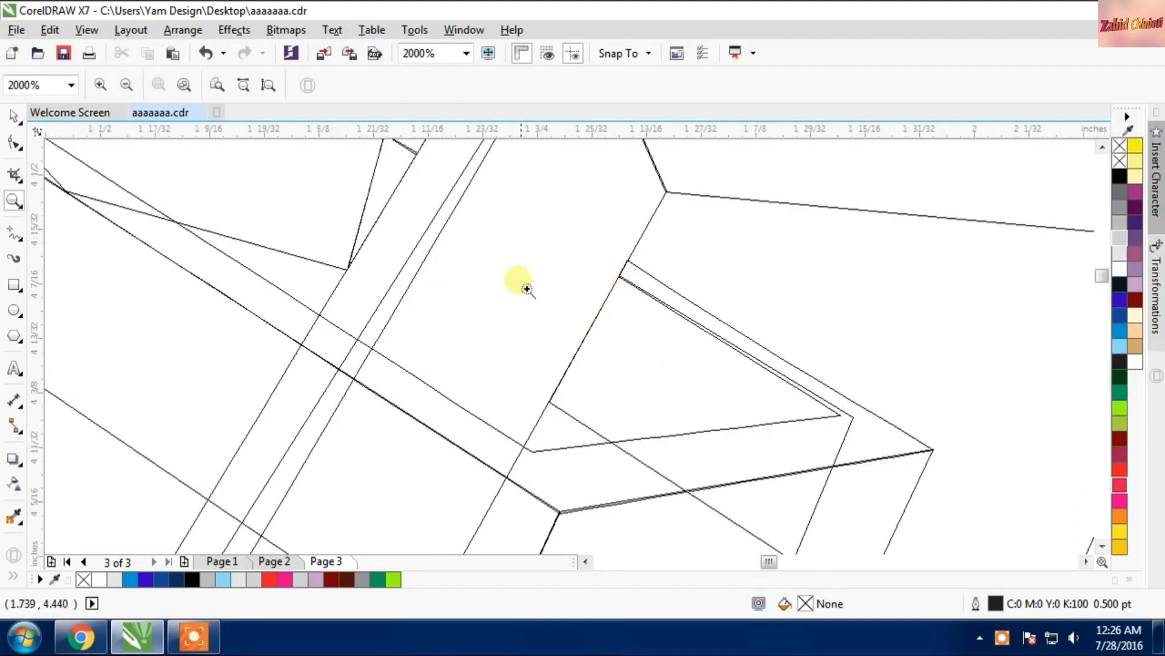
scroll(531, 294, down, 2)
key(shift+F9)
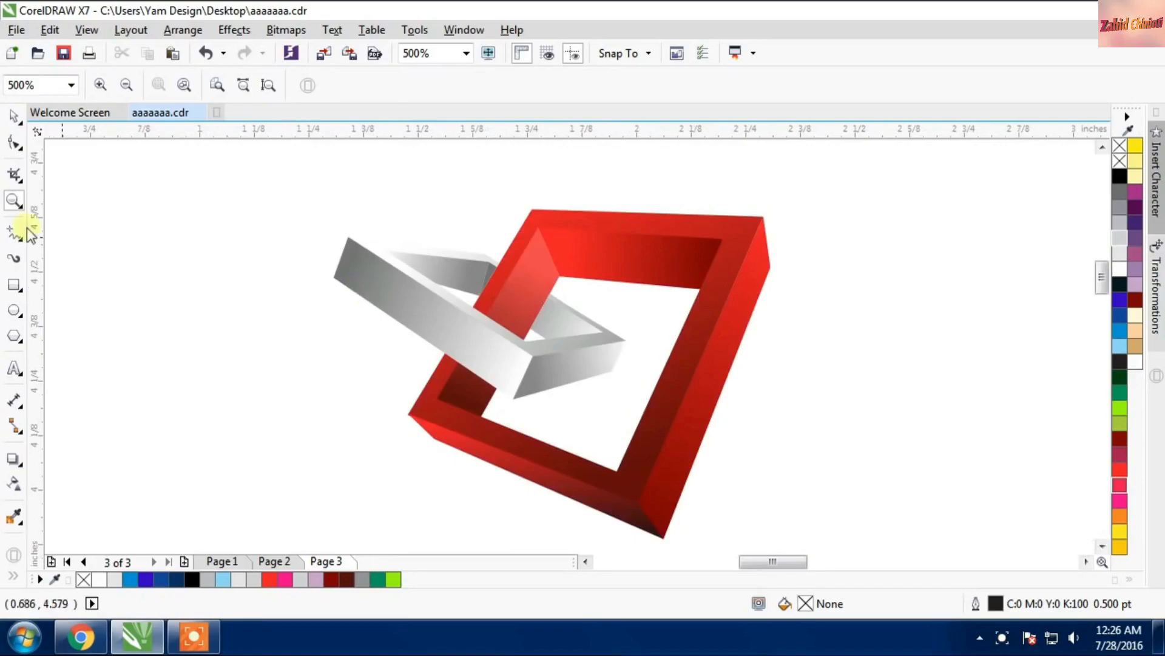
click(15, 116)
click(586, 317)
click(497, 300)
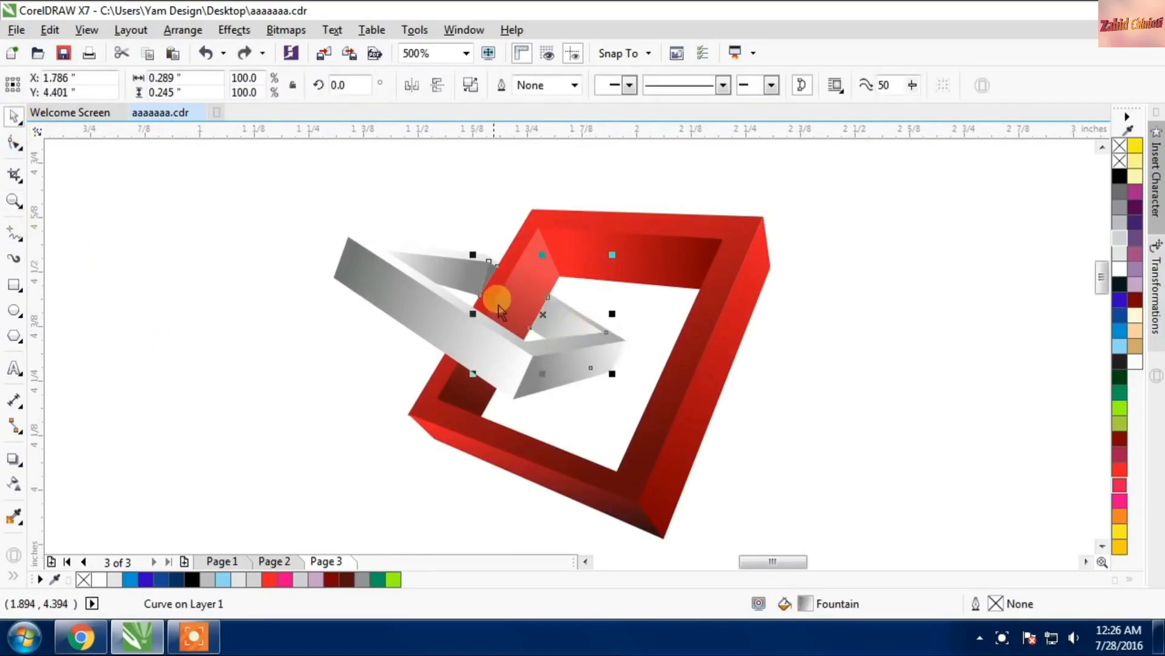
scroll(499, 310, up, 1)
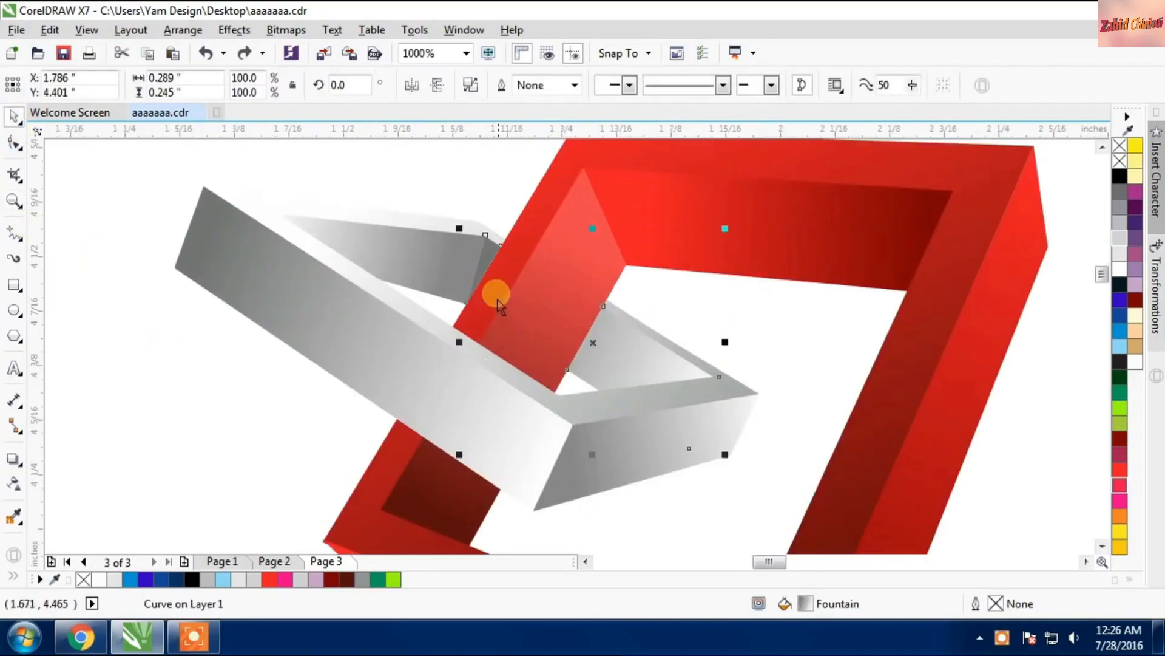
click(451, 232)
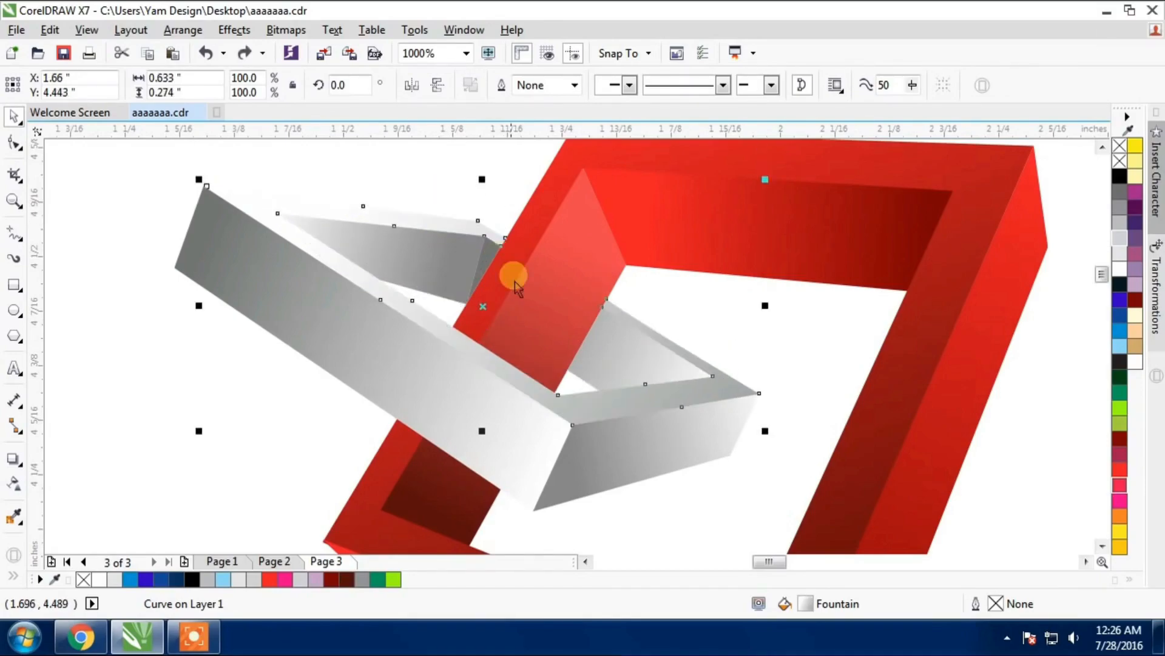
Step: Group all the objects of the interlocking red and gray frames on Page 3
scroll(508, 298, down, 2)
mouse_move(359, 196)
mouse_down()
mouse_move(708, 484)
mouse_move(698, 473)
mouse_up()
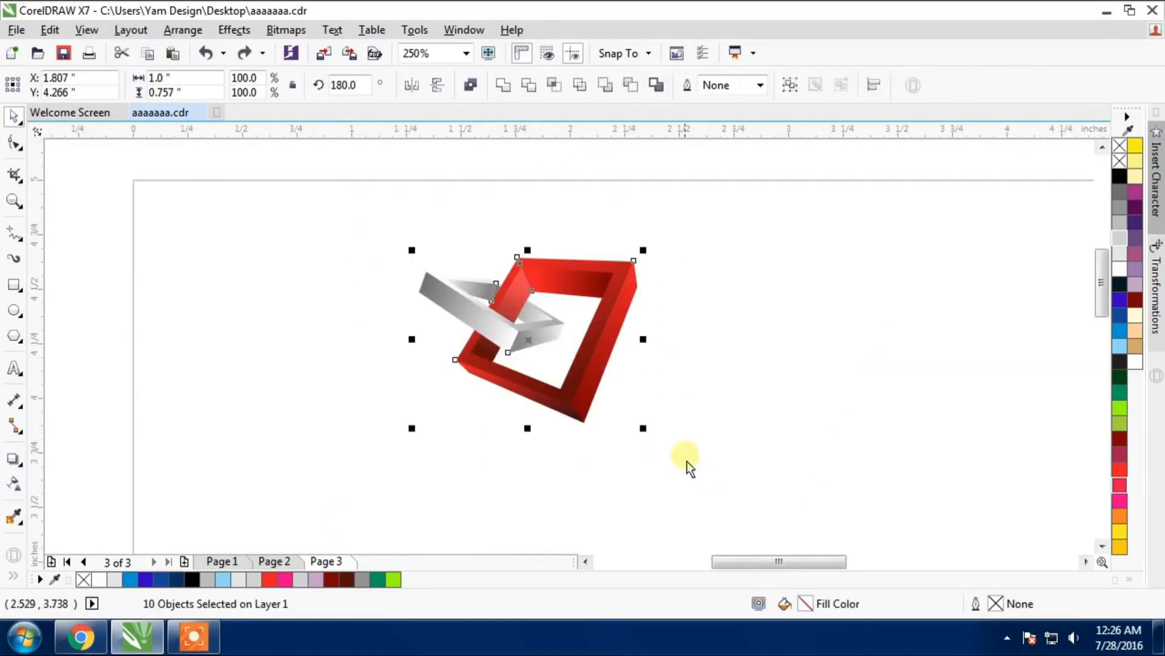
key(ctrl+g)
scroll(448, 299, down, 2)
click(332, 368)
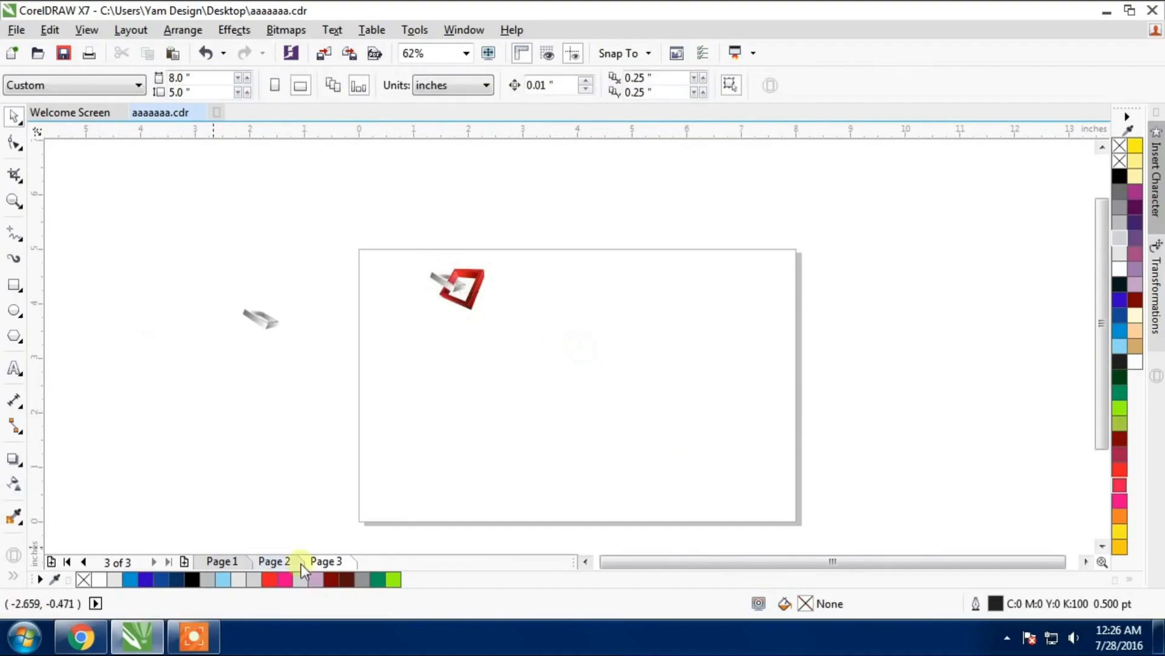
Step: Copy the gradient background rectangle from Page 2 and place it on Page 3 behind the logo group
click(276, 561)
click(744, 350)
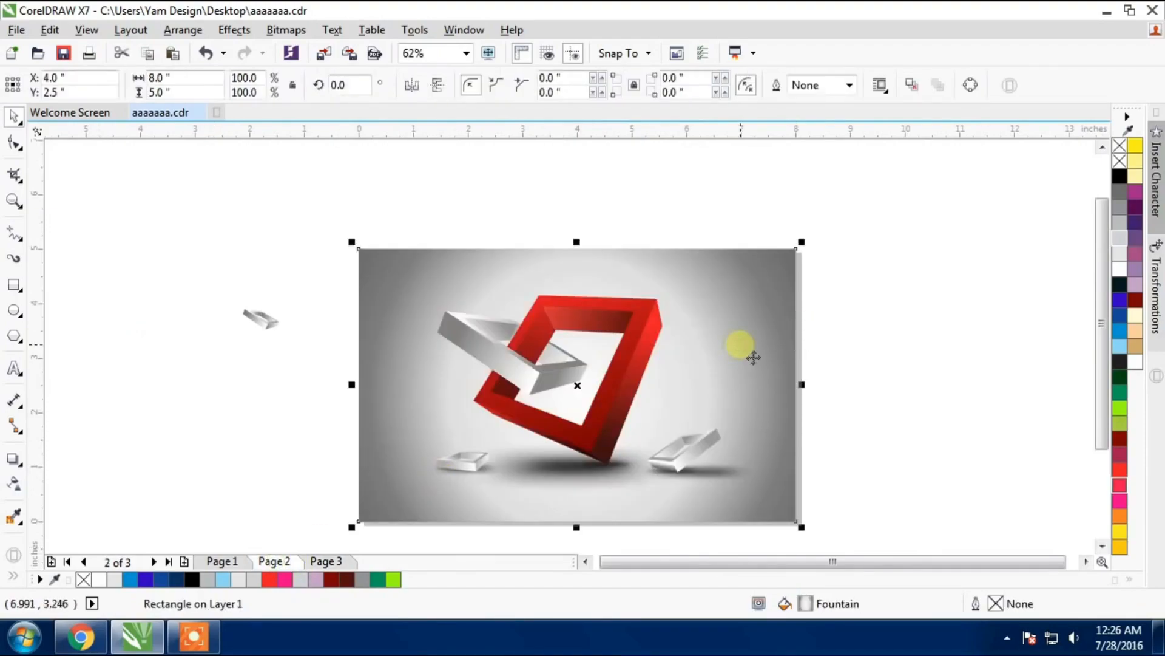
click(330, 562)
key(ctrl+v)
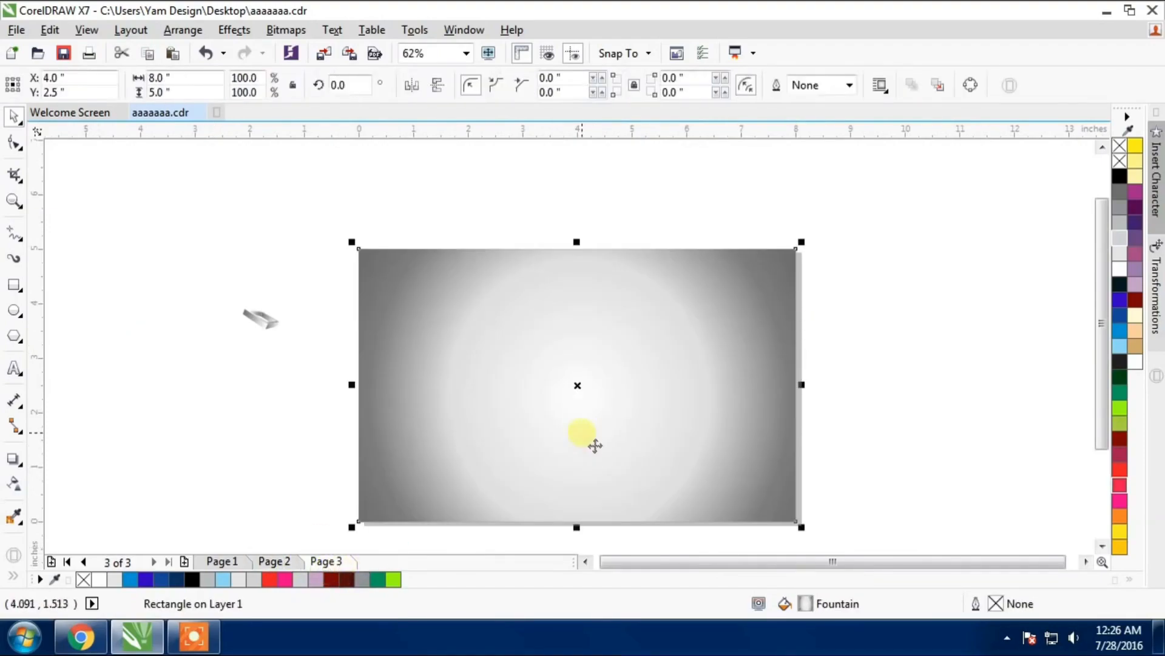
Step: Enlarge the logo group to about 4.8 by 3.63 inches and position it over the middle of the background
drag(575, 216, 378, 392)
drag(503, 327, 636, 447)
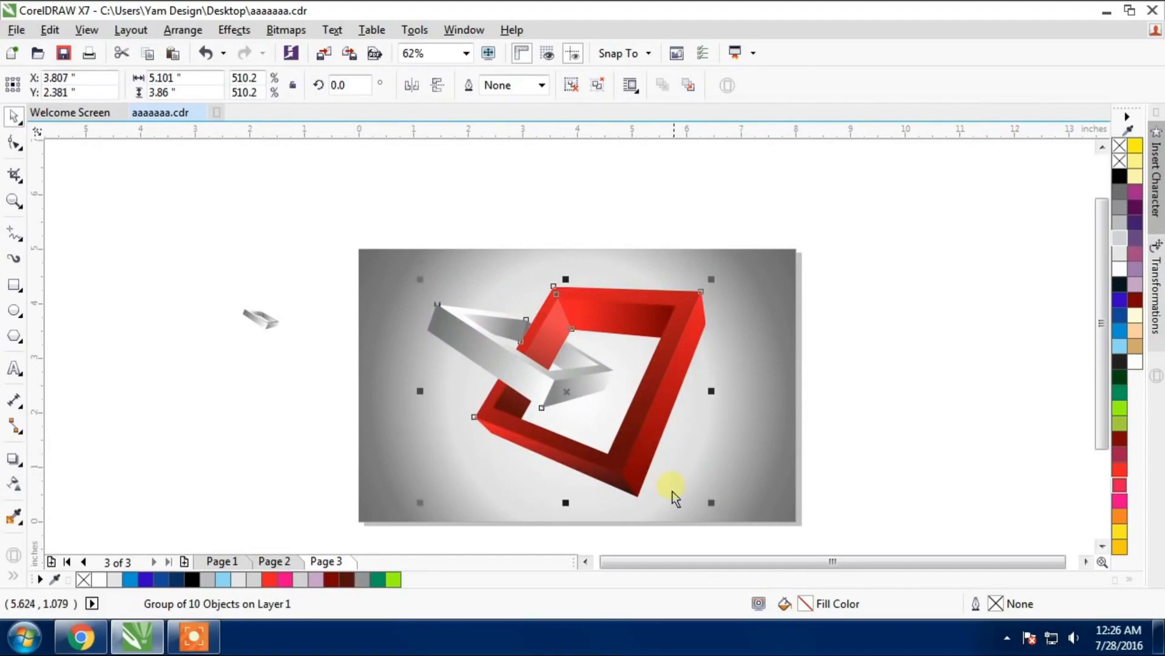
drag(722, 518, 709, 510)
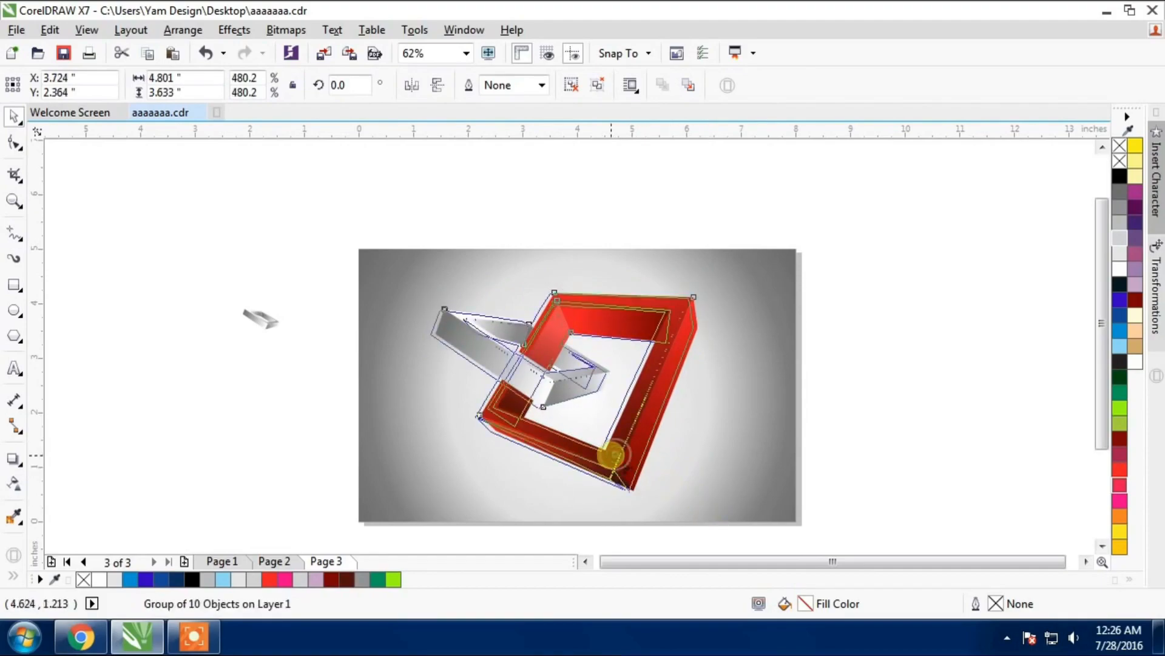
click(958, 448)
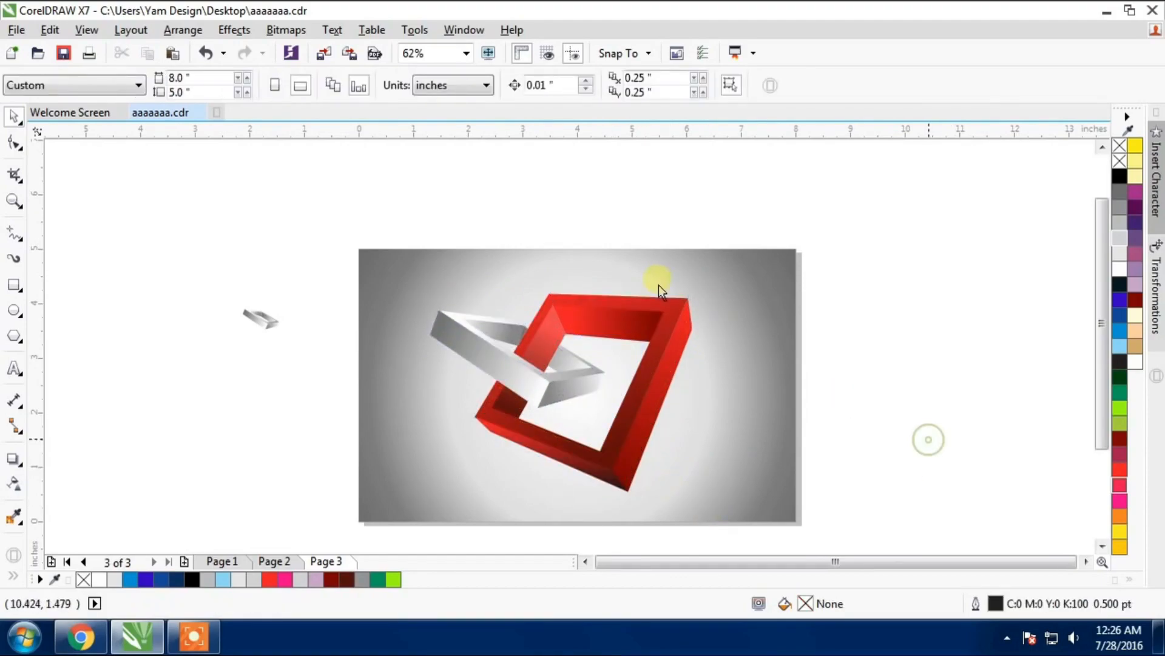
Step: Draw a flat ellipse about 2.54 by 0.47 inches beneath the red frame's lowest corner, filled black with no outline
scroll(660, 284, down, 2)
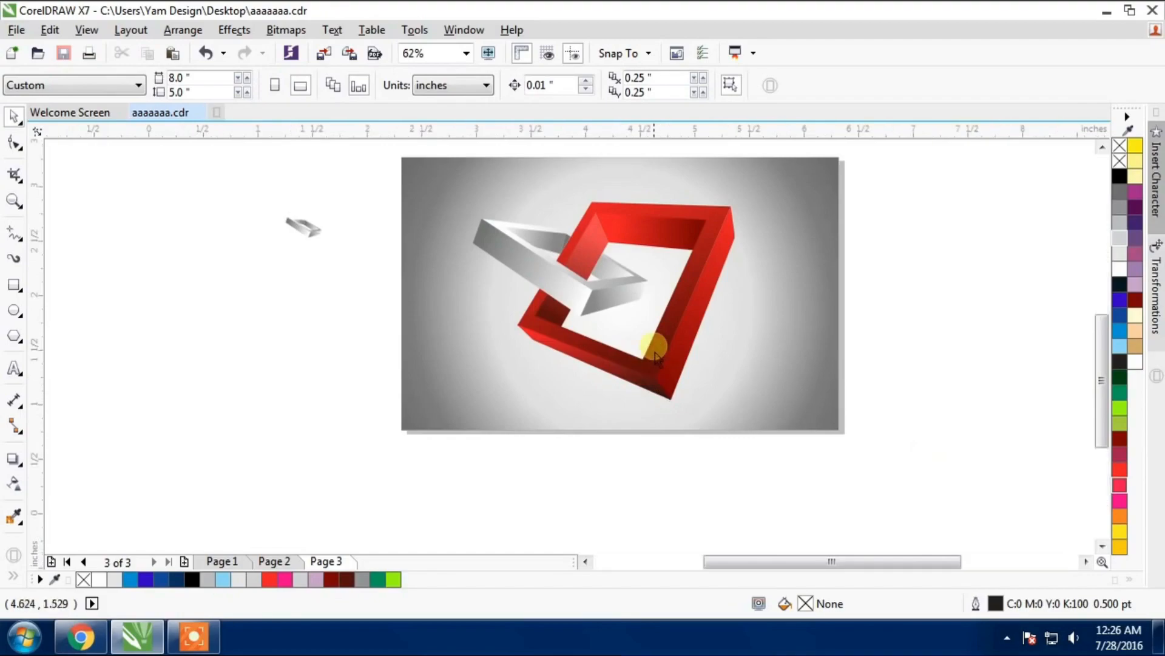
scroll(651, 340, up, 2)
click(14, 310)
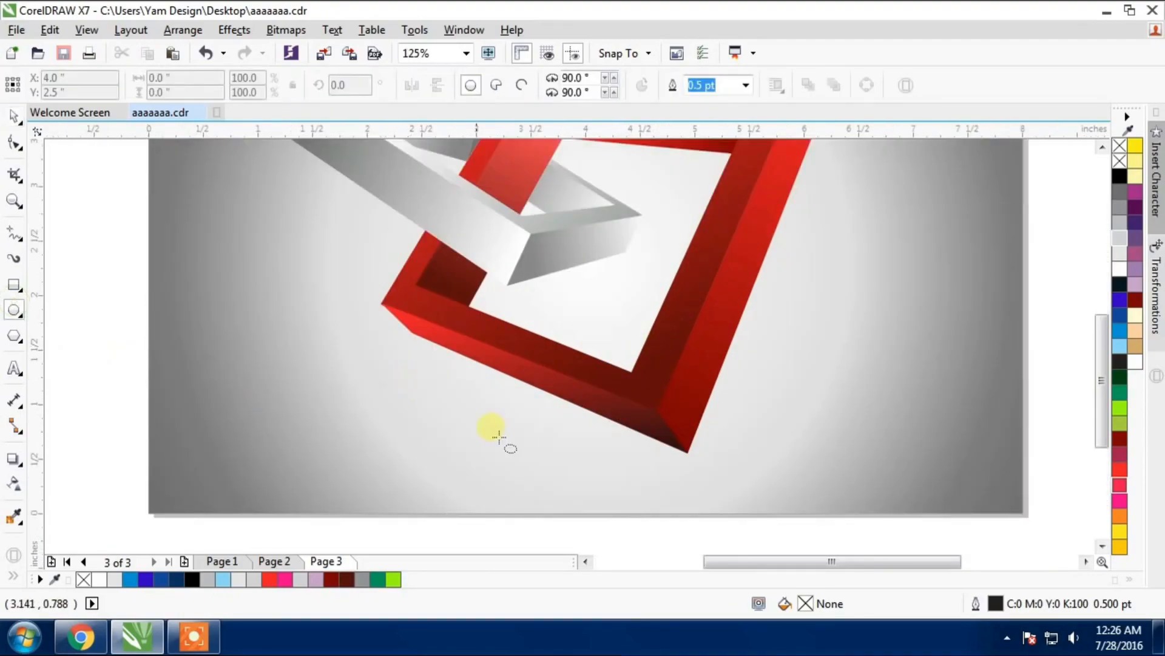
drag(406, 417, 692, 477)
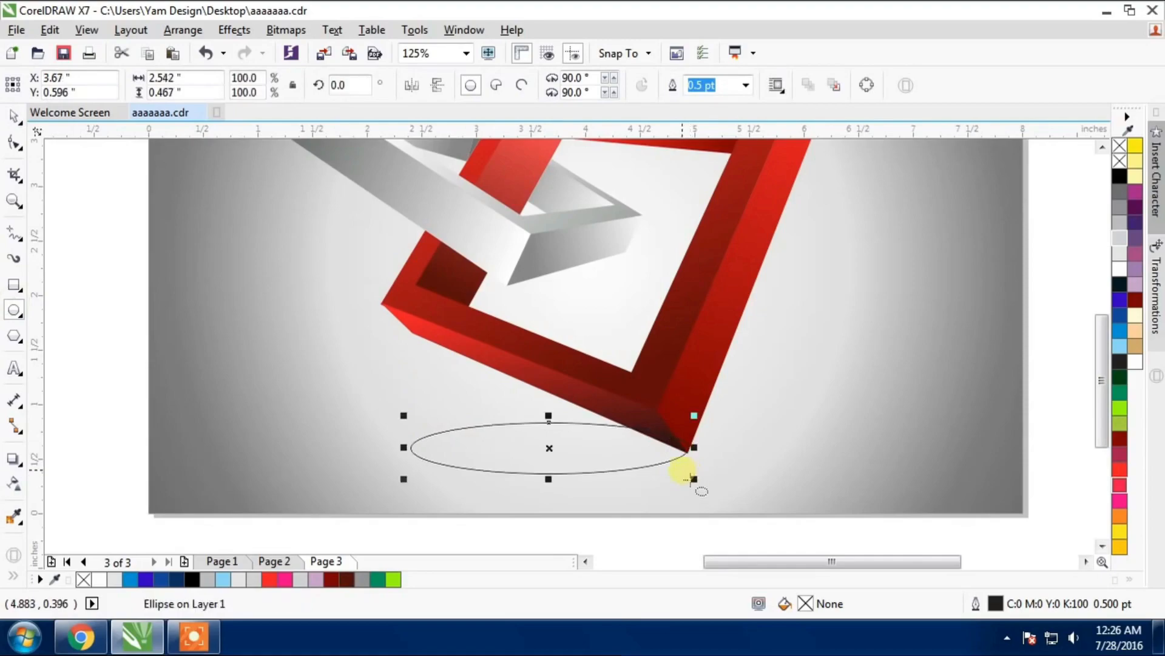
click(1120, 176)
right_click(1120, 160)
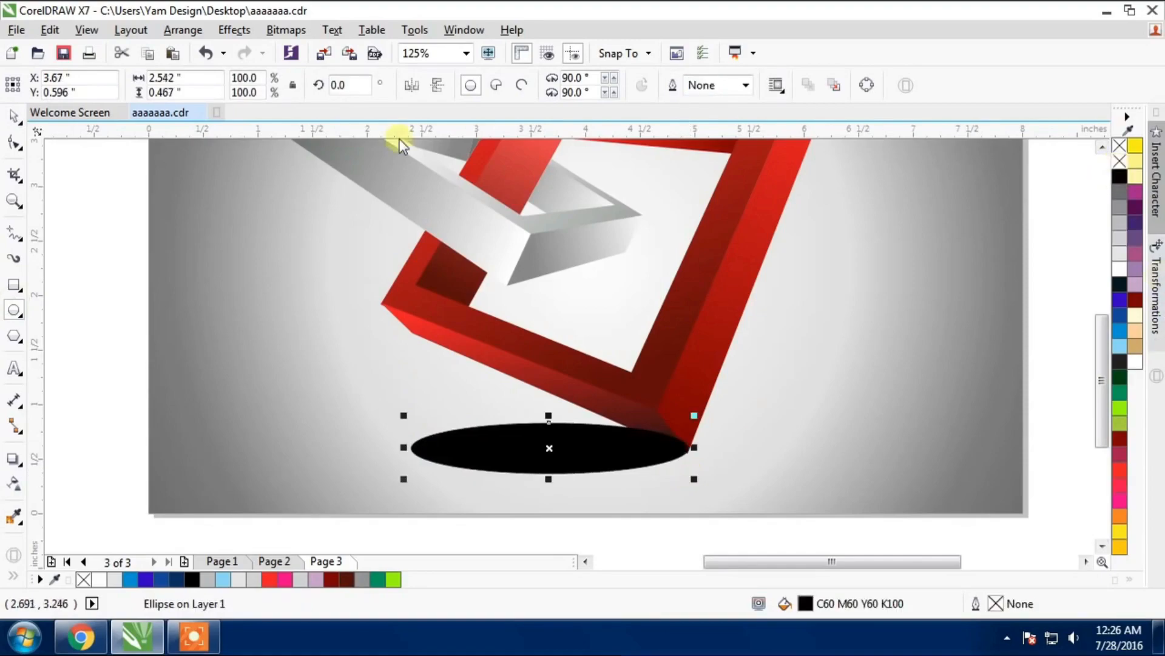
Step: Convert the black ellipse to a 300 dpi CMYK bitmap
click(286, 29)
click(357, 34)
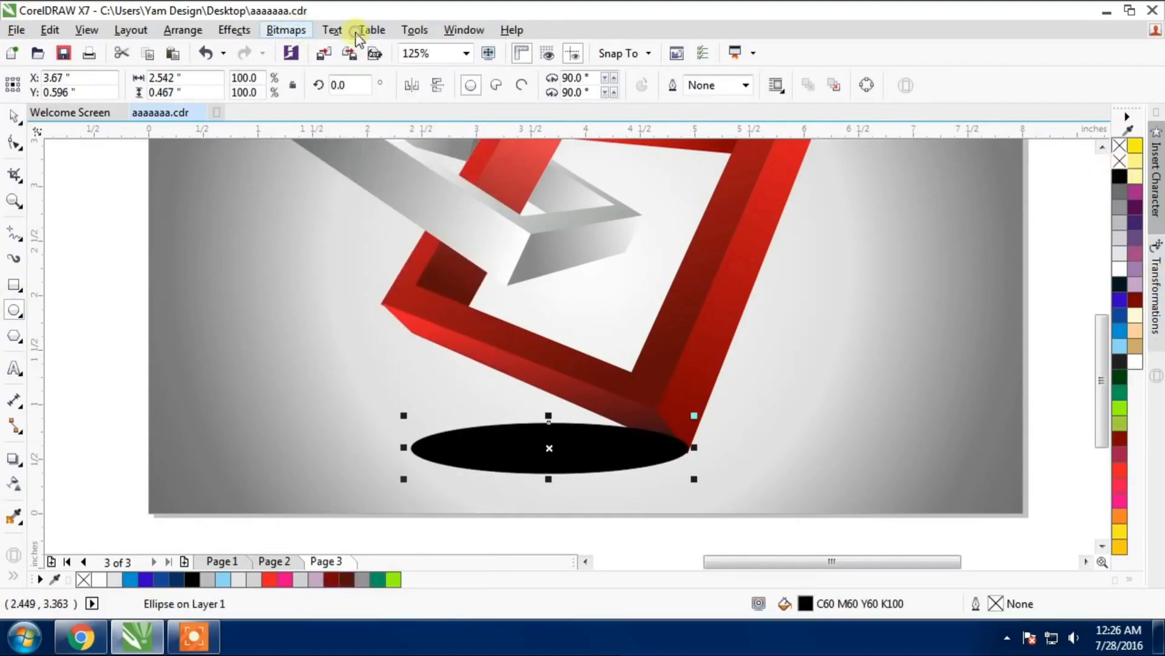
click(545, 409)
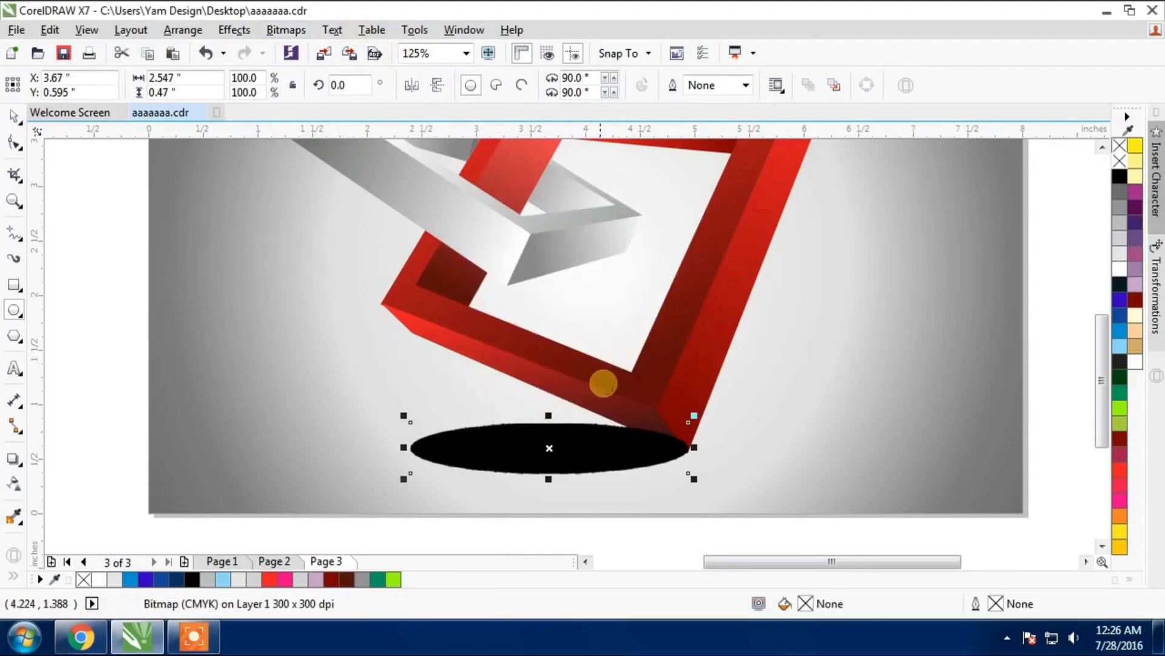
Step: Apply a Gaussian Blur with a radius of 43 pixels to the ellipse bitmap
click(307, 34)
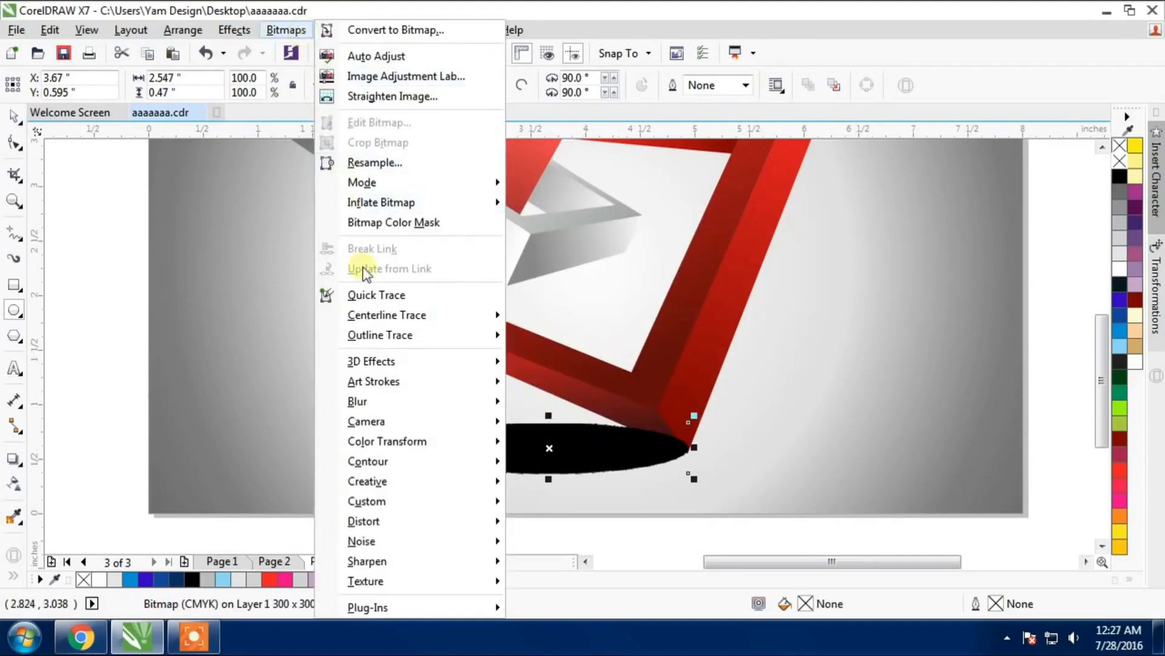
mouse_move(391, 401)
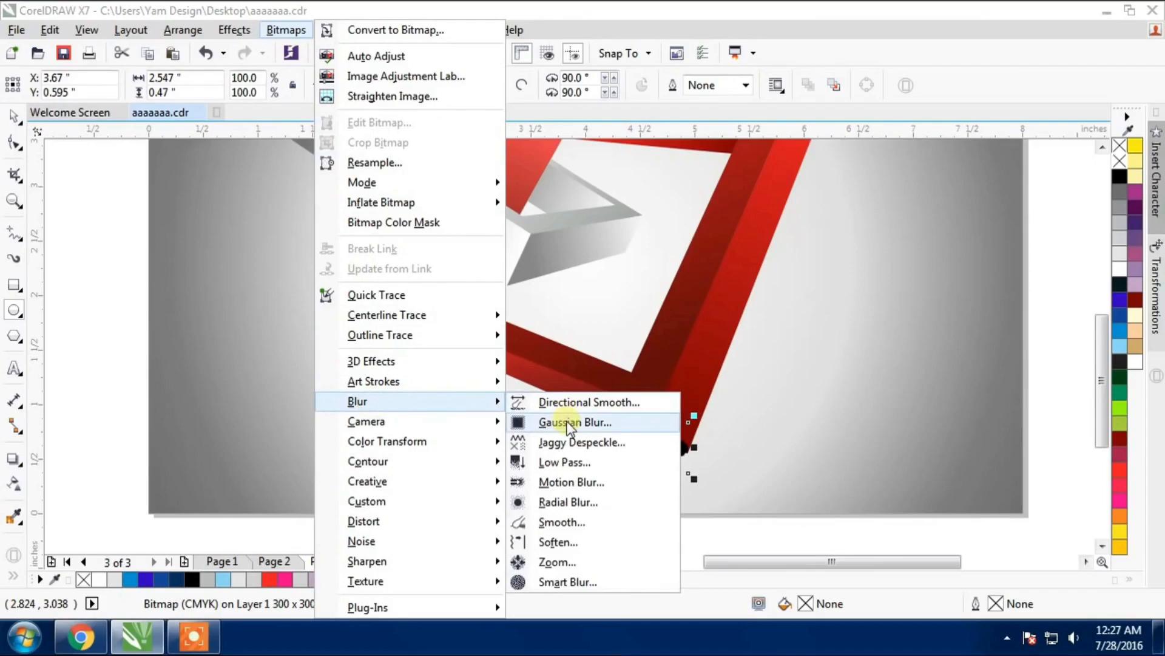
click(631, 420)
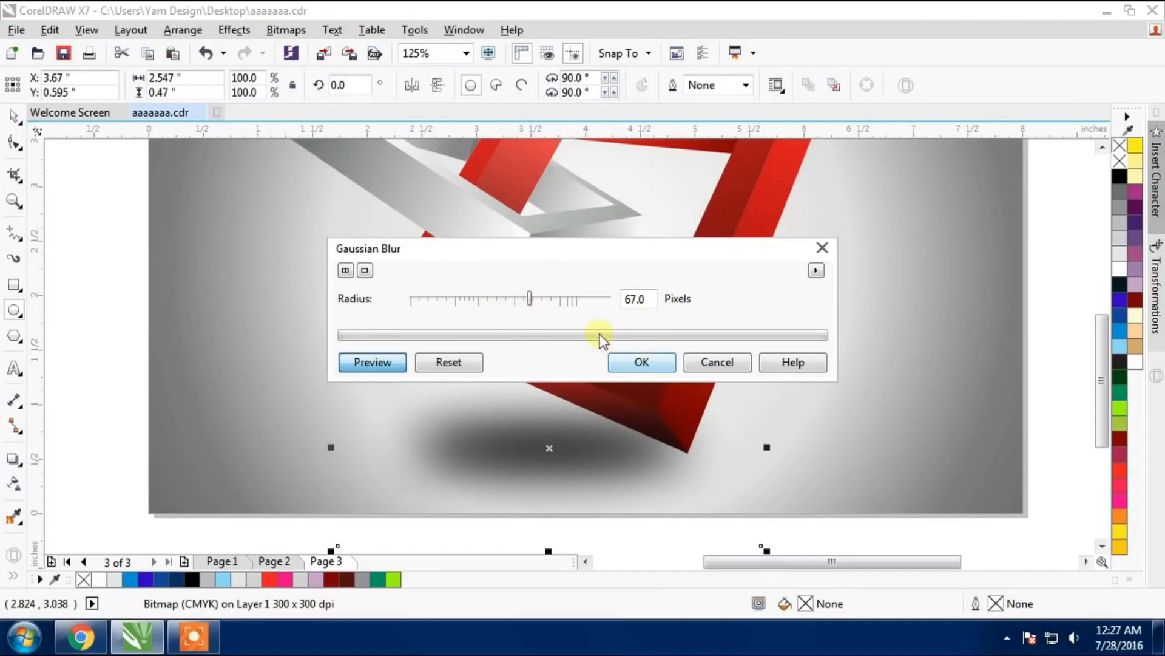
click(555, 299)
click(527, 298)
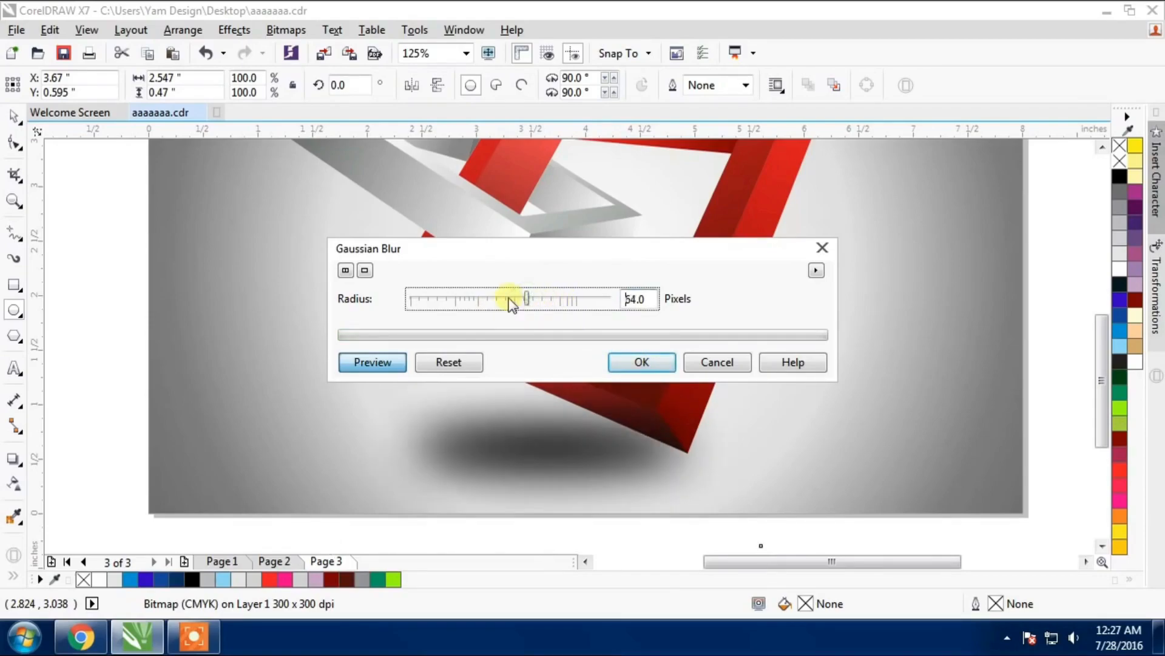
click(512, 304)
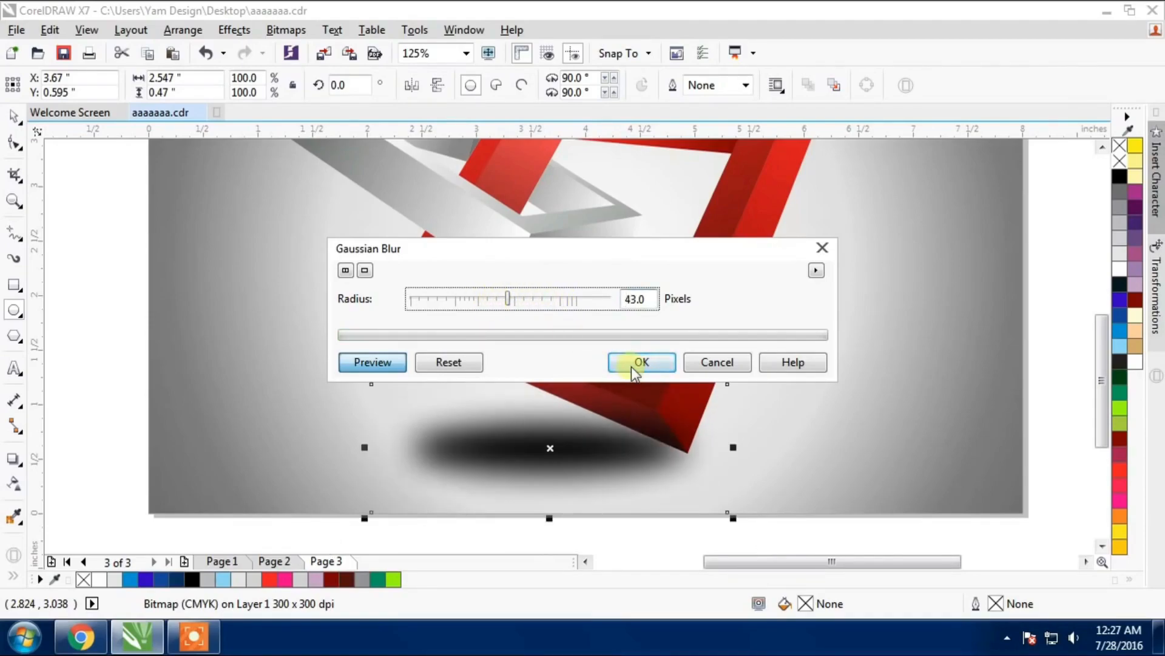
click(631, 366)
Step: Stretch the blurred shadow horizontally to about 3.56 inches wide and send it to the back of the layer
click(13, 116)
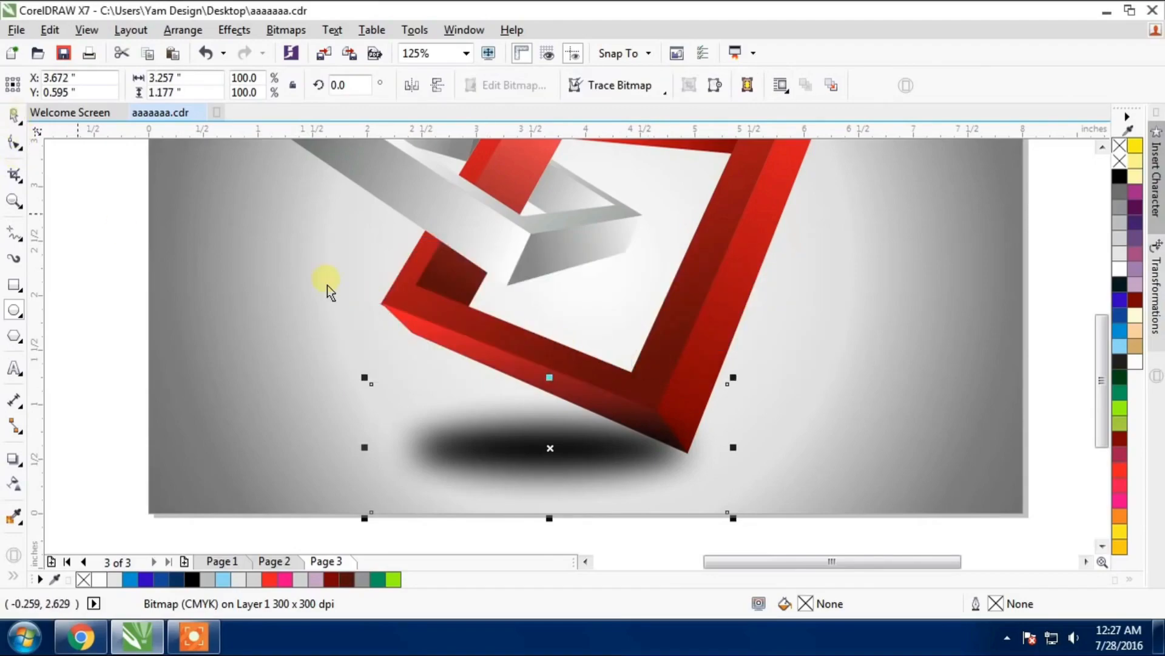
drag(733, 447, 766, 447)
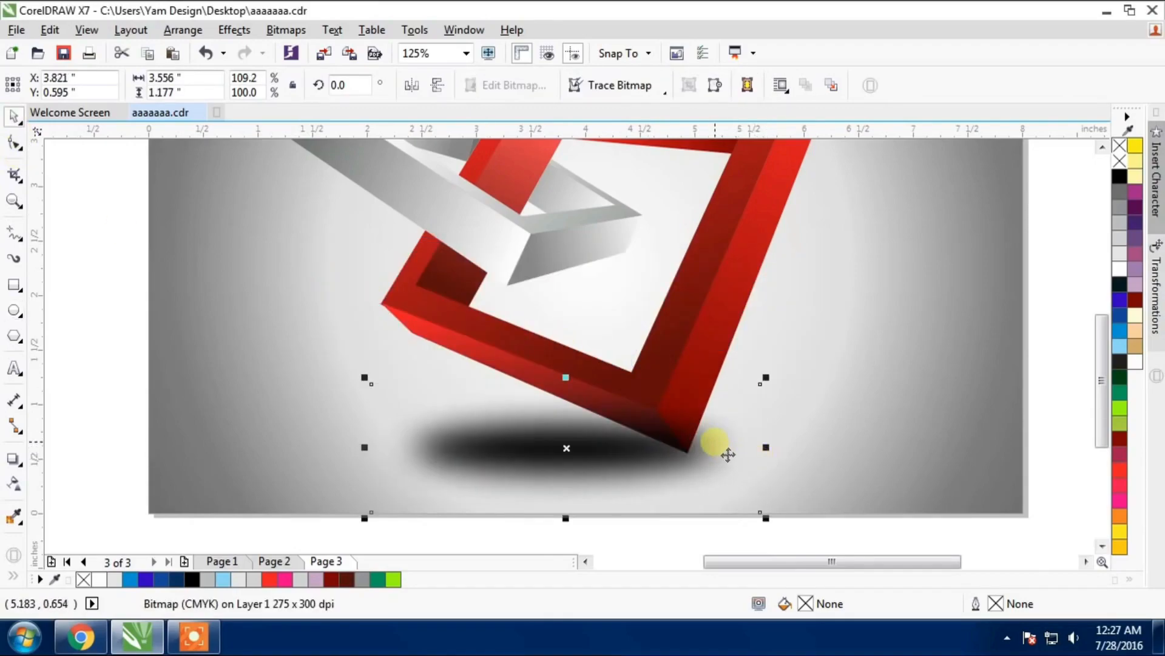
key(shift+Page_Down)
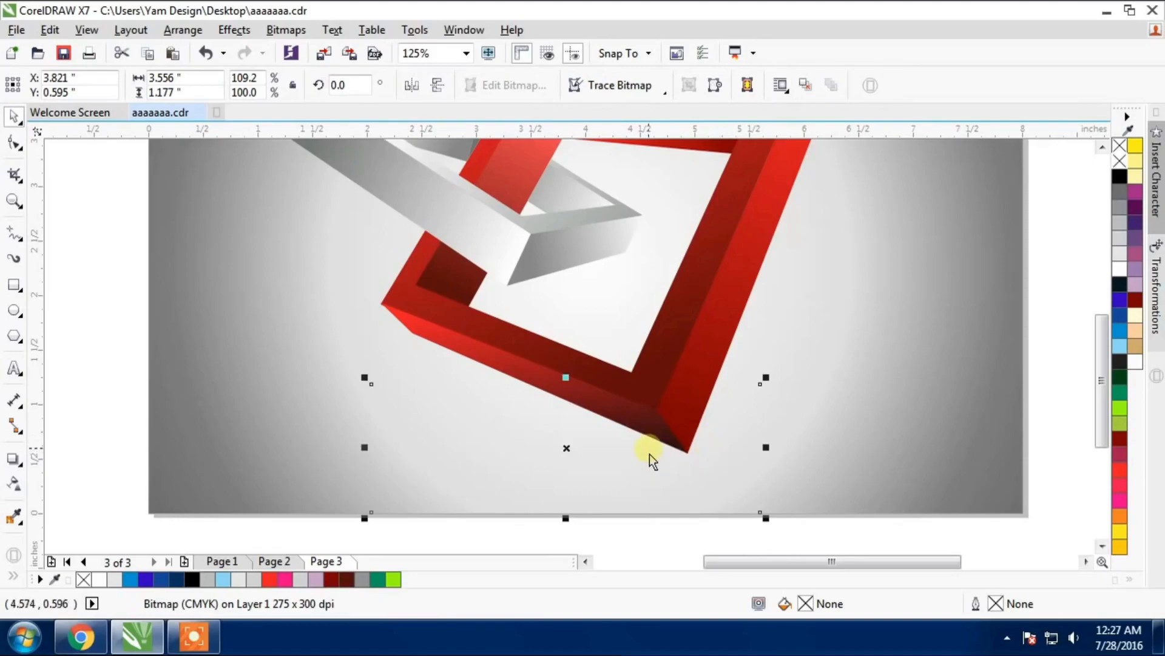
Step: Bring the blurred shadow forward in front of the gradient background and nudge it slightly right beneath the red frame
key(ctrl+Page_Up)
drag(583, 455, 595, 450)
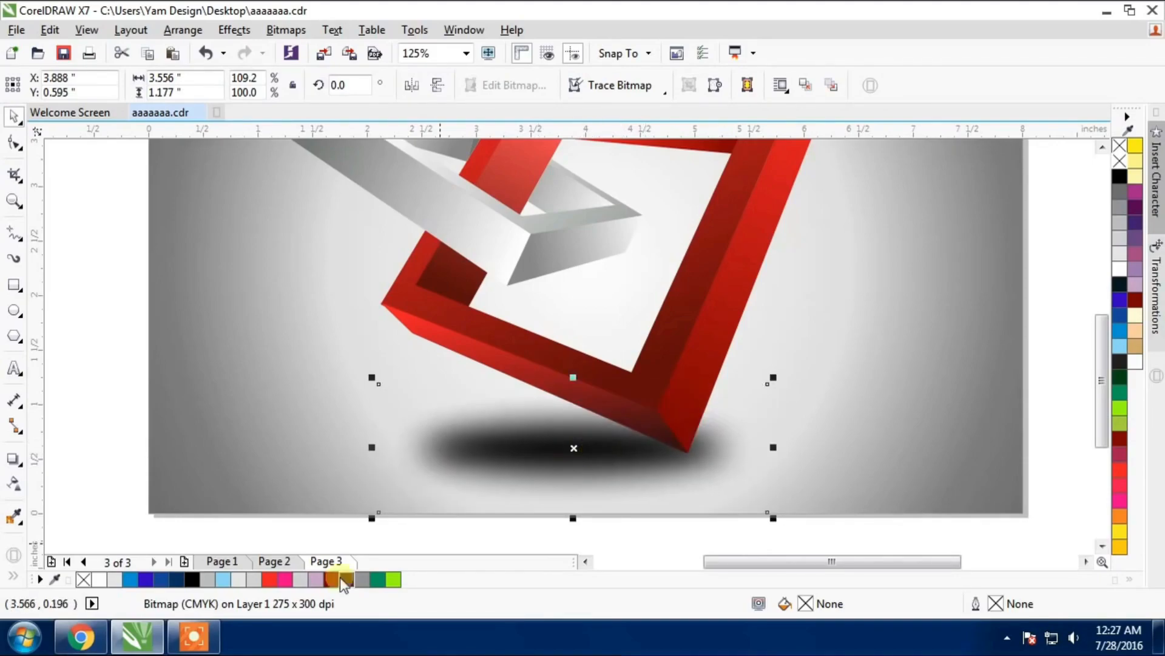
click(193, 644)
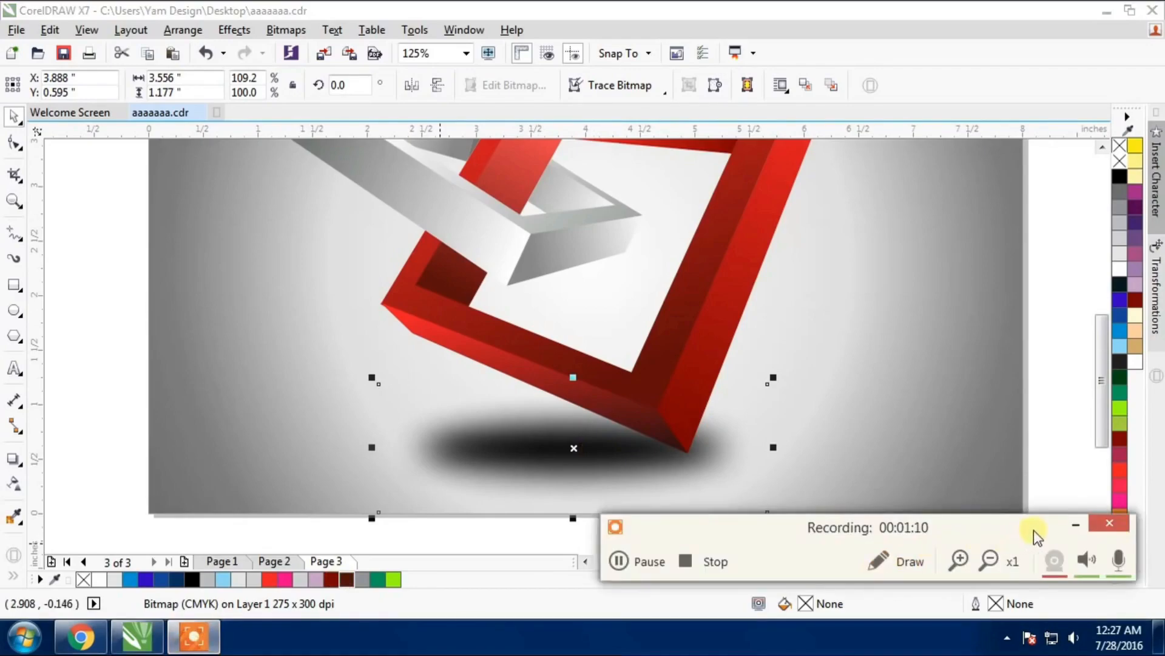
click(1075, 526)
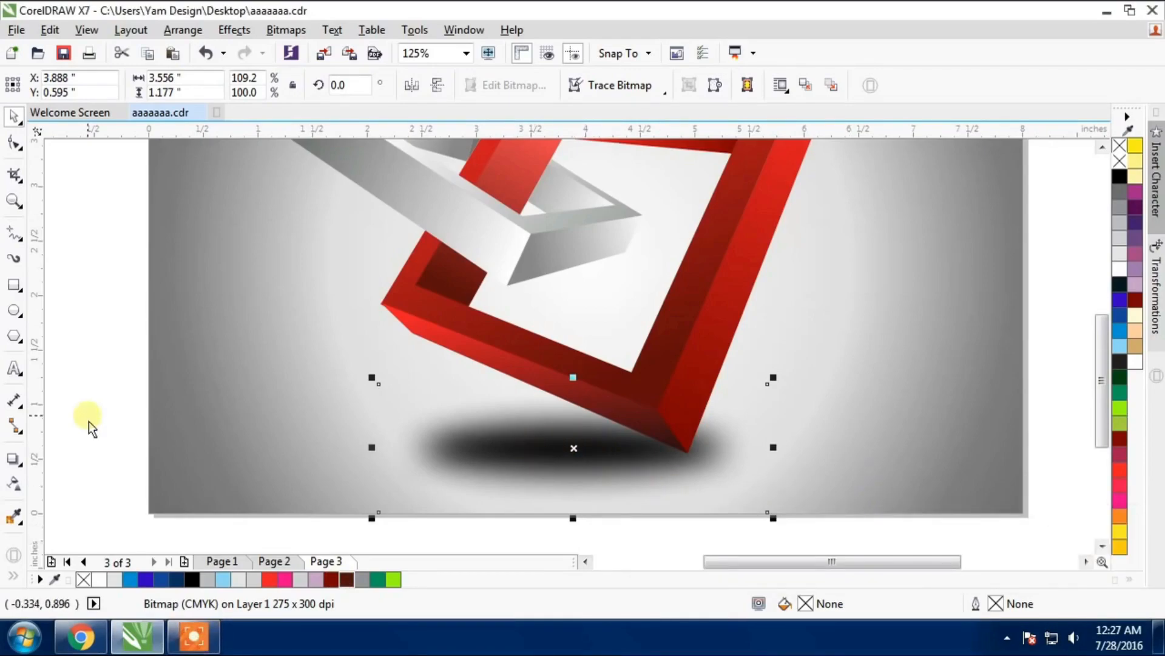
Step: Apply a linear transparency to the shadow, opaque near the red frame's lowest corner and fading out toward its left end
click(14, 484)
drag(567, 448, 402, 447)
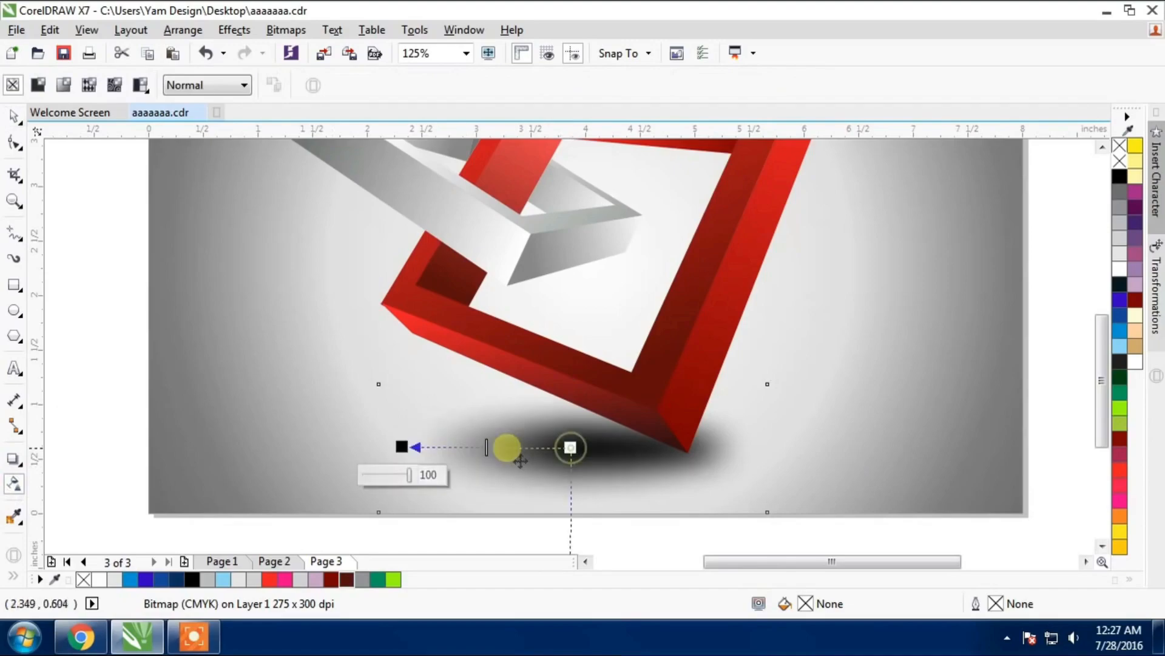
drag(570, 448, 604, 450)
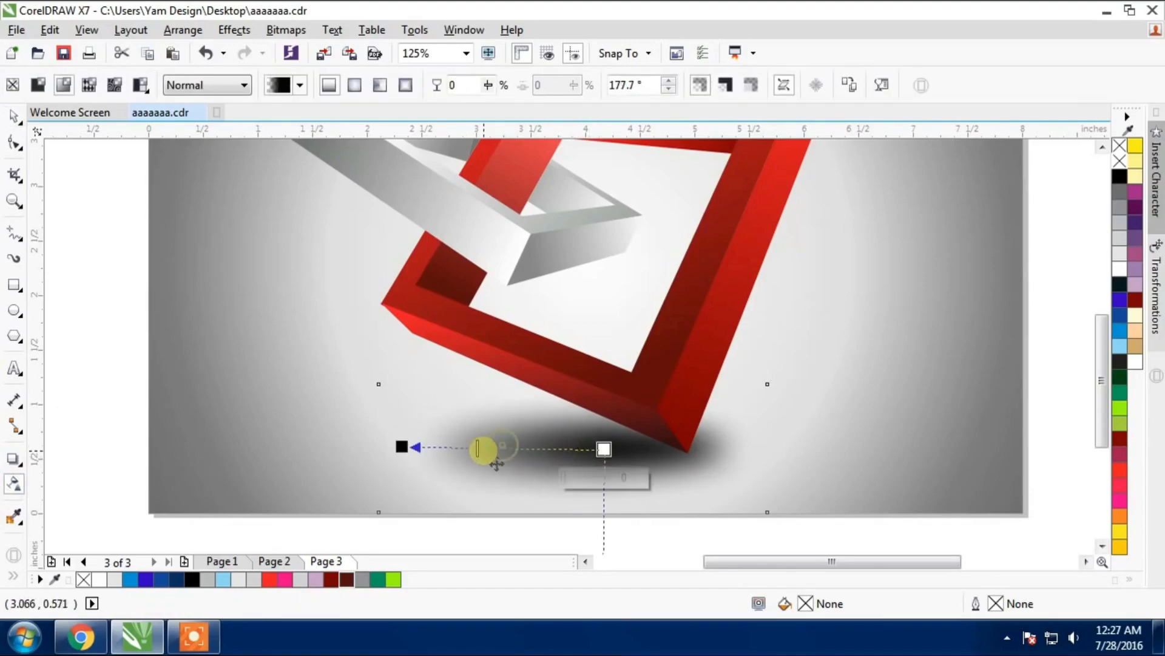
drag(402, 447, 329, 445)
drag(603, 448, 625, 447)
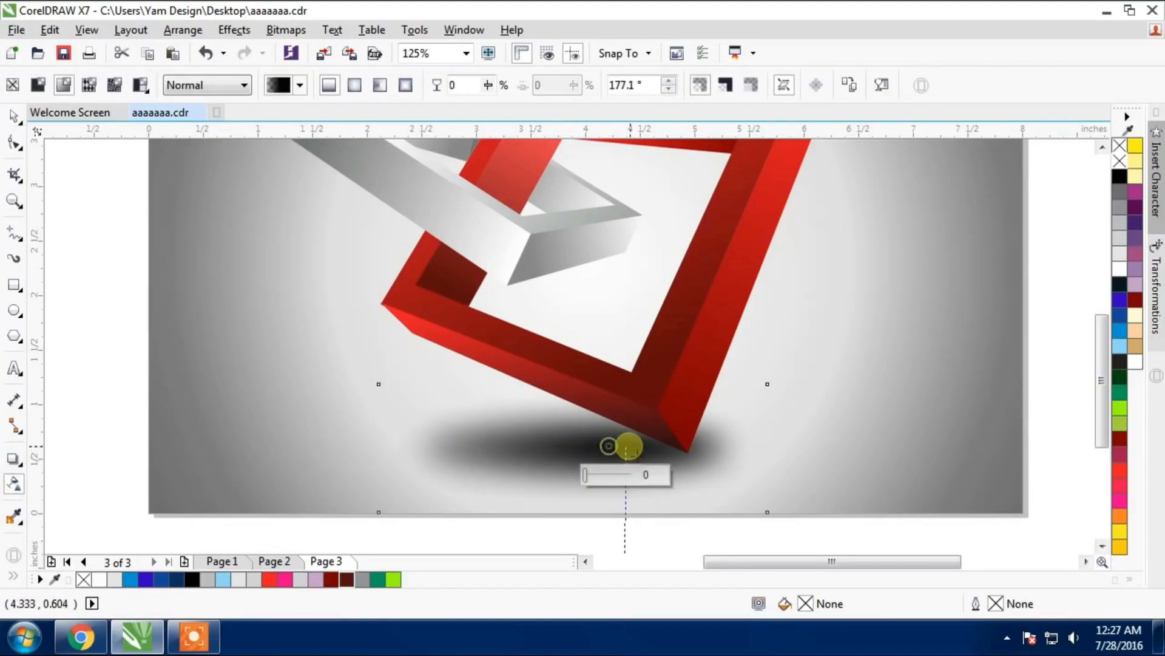
drag(326, 444, 392, 439)
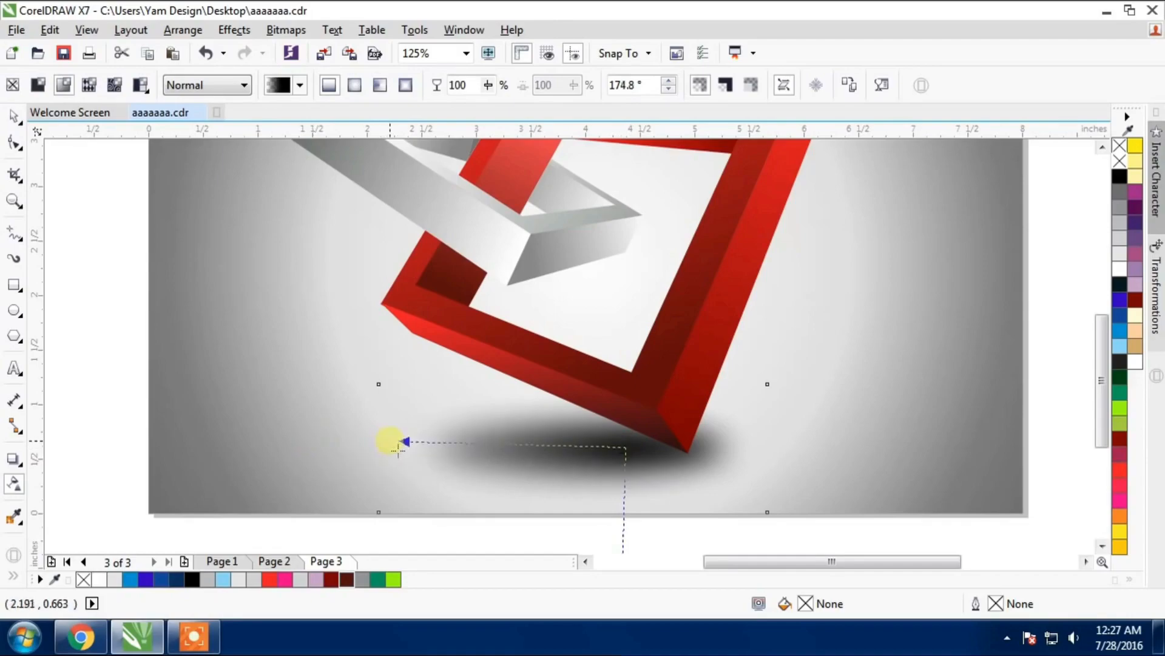
drag(480, 444, 513, 446)
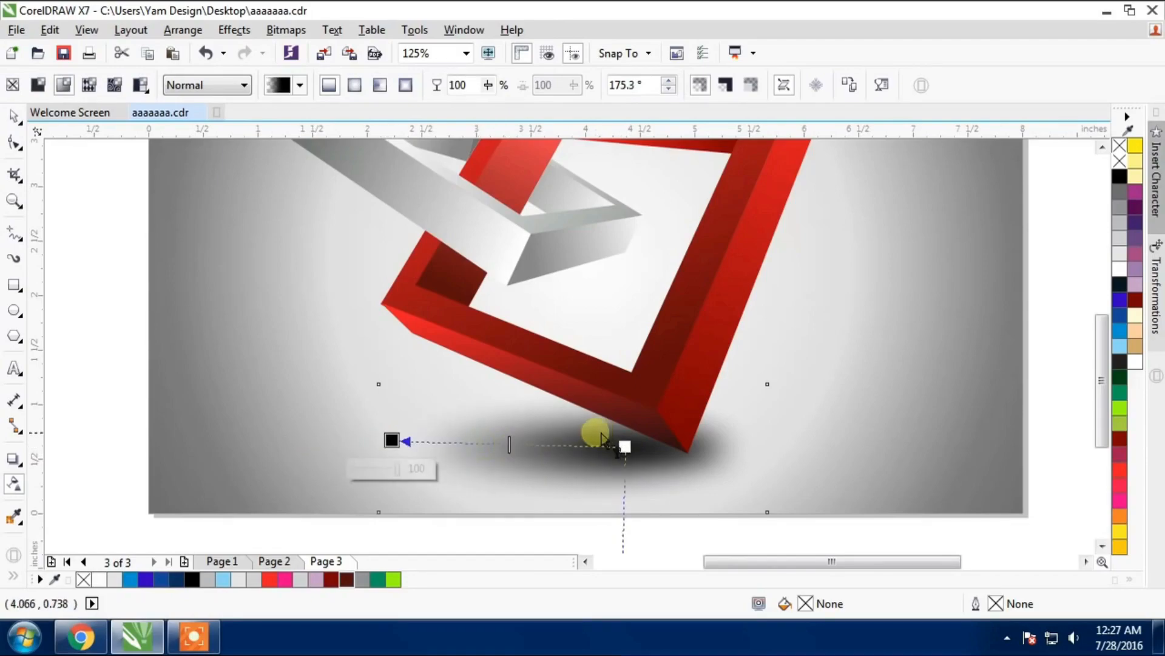
Step: Flatten the shadow vertically to about 0.87 inches high and keep it beneath the red frame's lowest corner
scroll(604, 433, down, 2)
click(13, 115)
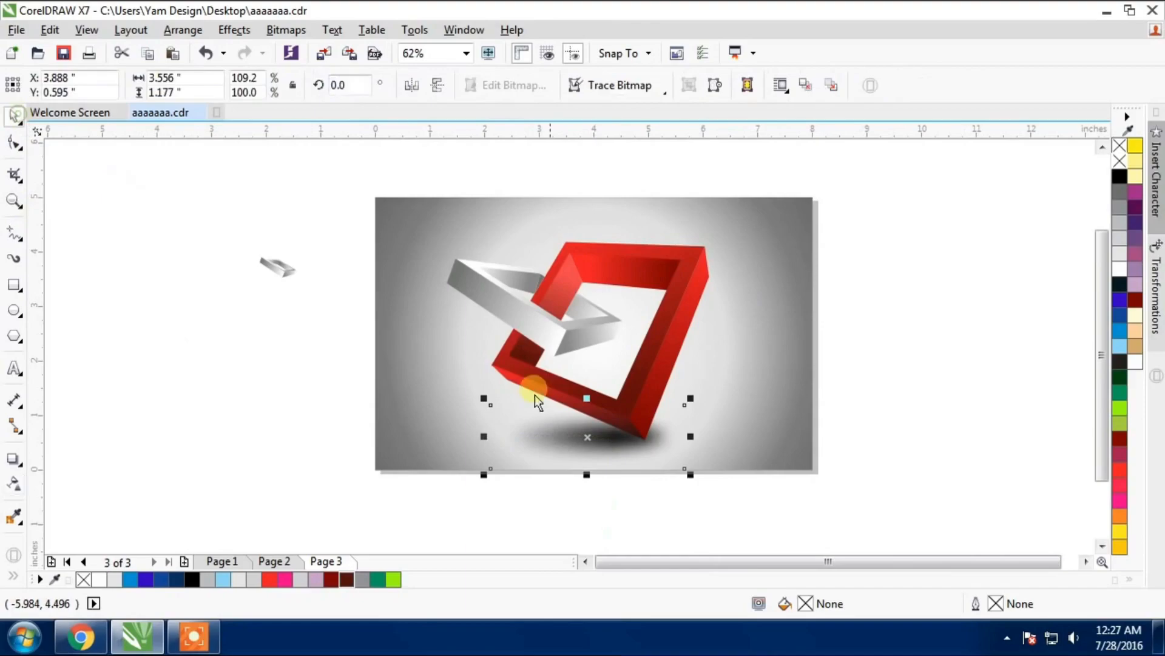
drag(588, 473, 614, 457)
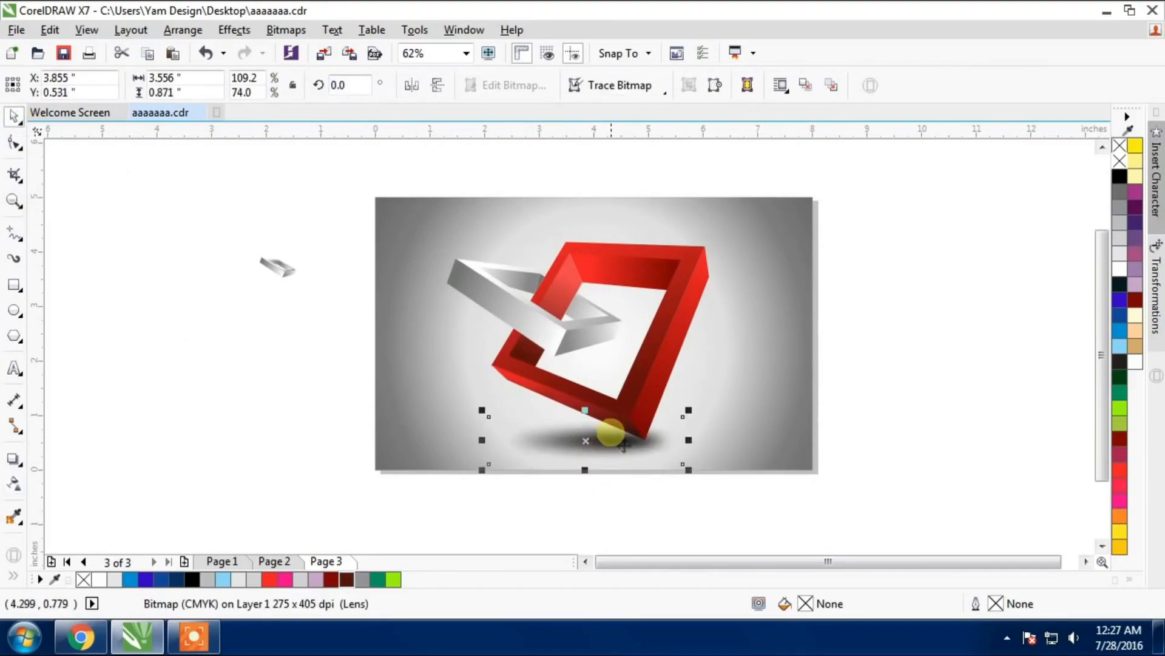
Step: Copy the small grey frame lying off the page onto the background's lower-right area
click(289, 438)
drag(315, 229, 223, 329)
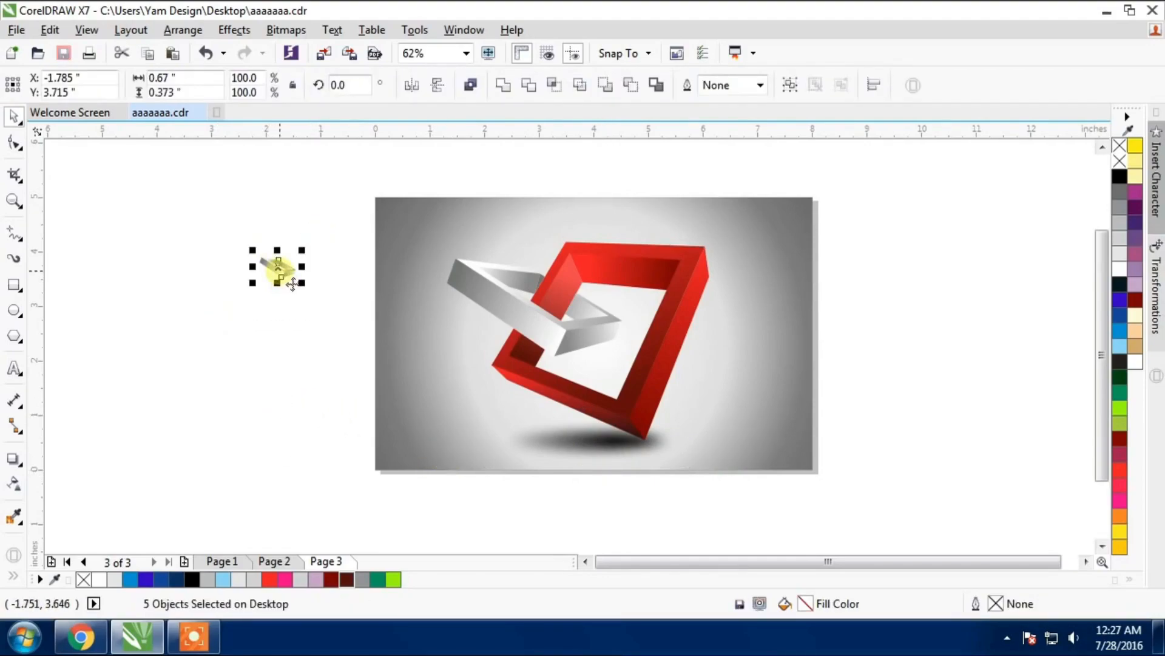
drag(293, 284, 719, 432)
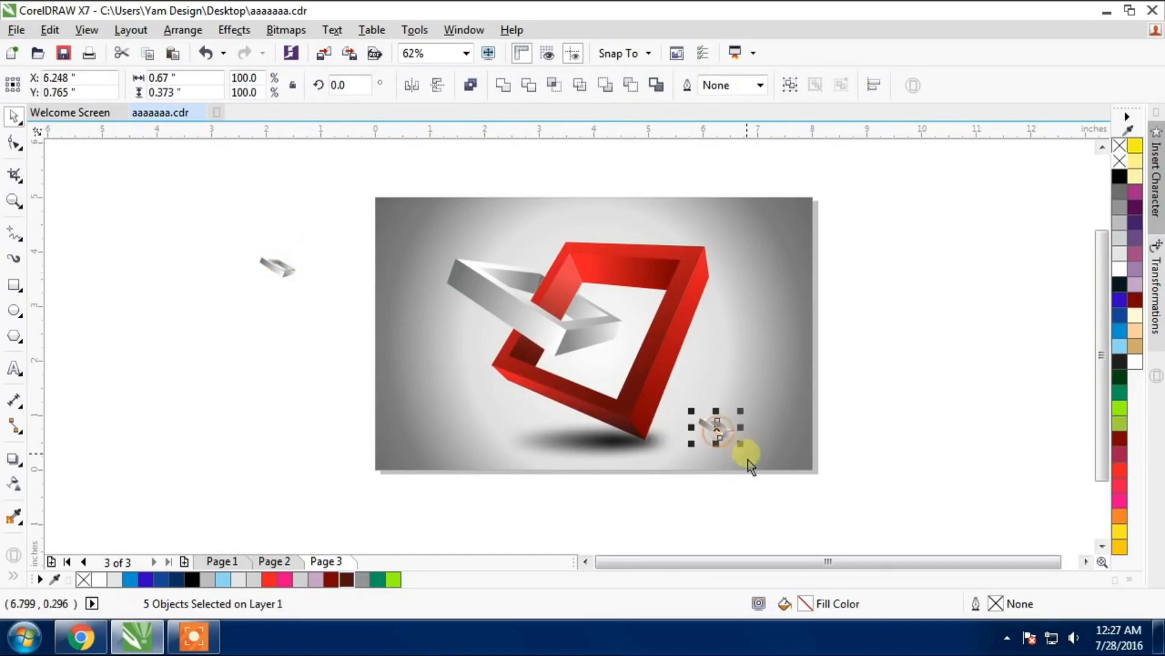
Step: Group the copied grey frame's five pieces and enlarge the group to about 1.27 by 0.71 inches
shift+click(756, 454)
drag(894, 390, 659, 507)
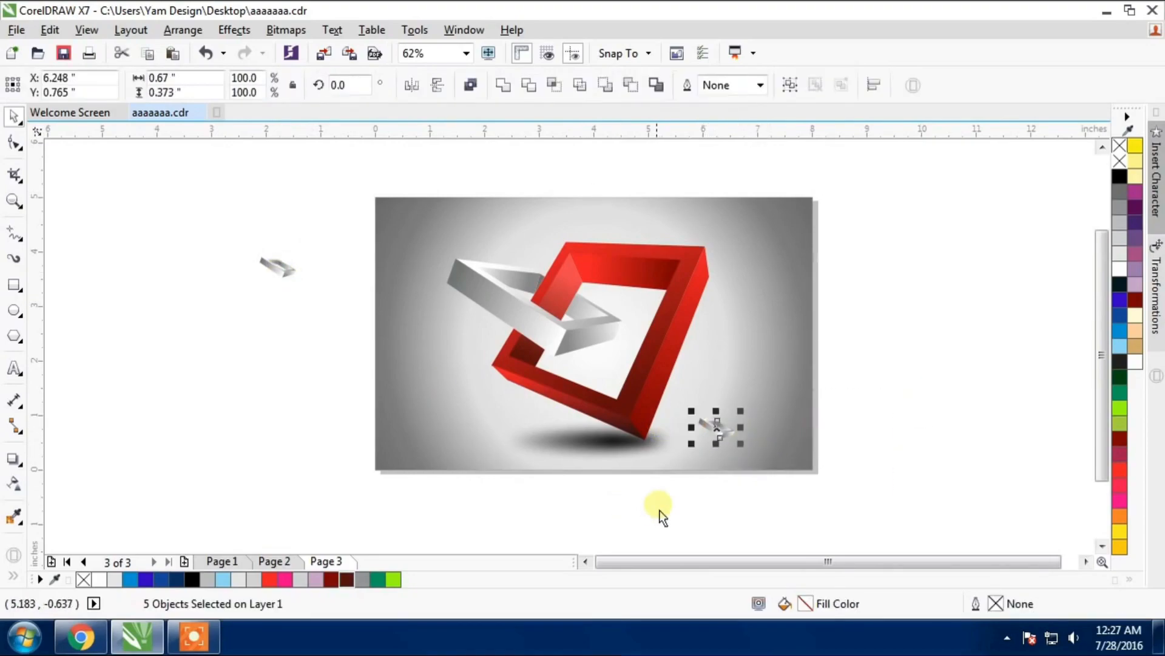
key(ctrl+g)
drag(742, 444, 772, 468)
scroll(764, 466, up, 2)
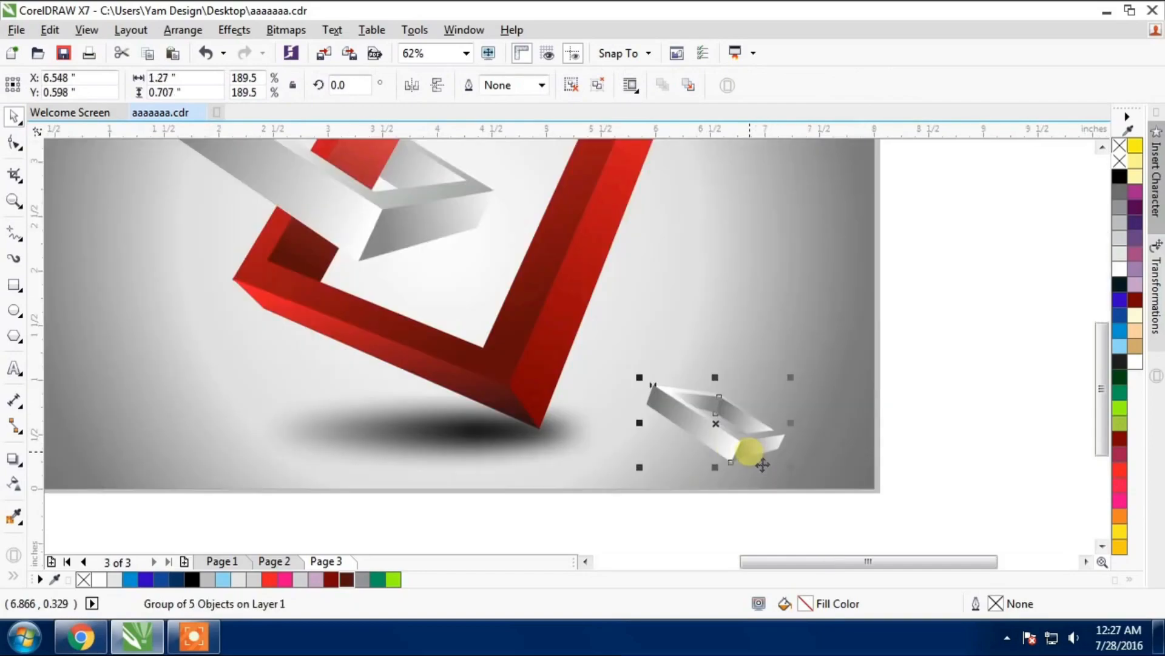
Step: Rotate the small grey frame group to about 50.7 degrees so its right end tilts upward
scroll(766, 456, up, 4)
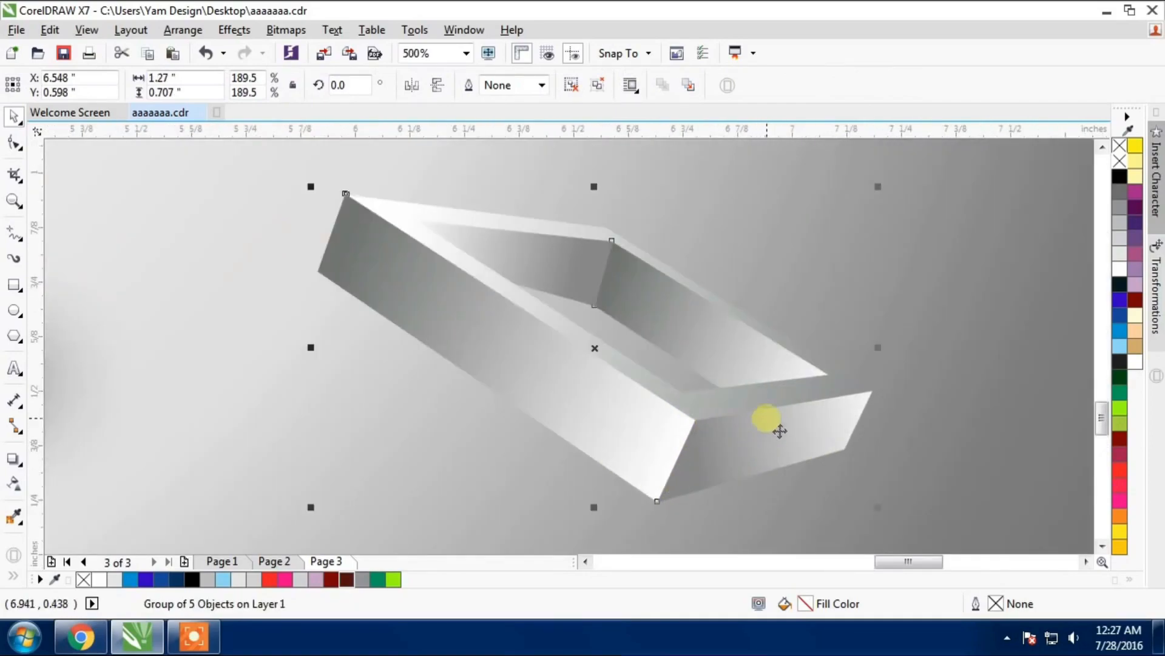
scroll(776, 431, down, 2)
click(773, 437)
drag(823, 469, 811, 314)
scroll(714, 413, down, 2)
scroll(675, 440, down, 1)
scroll(687, 413, up, 1)
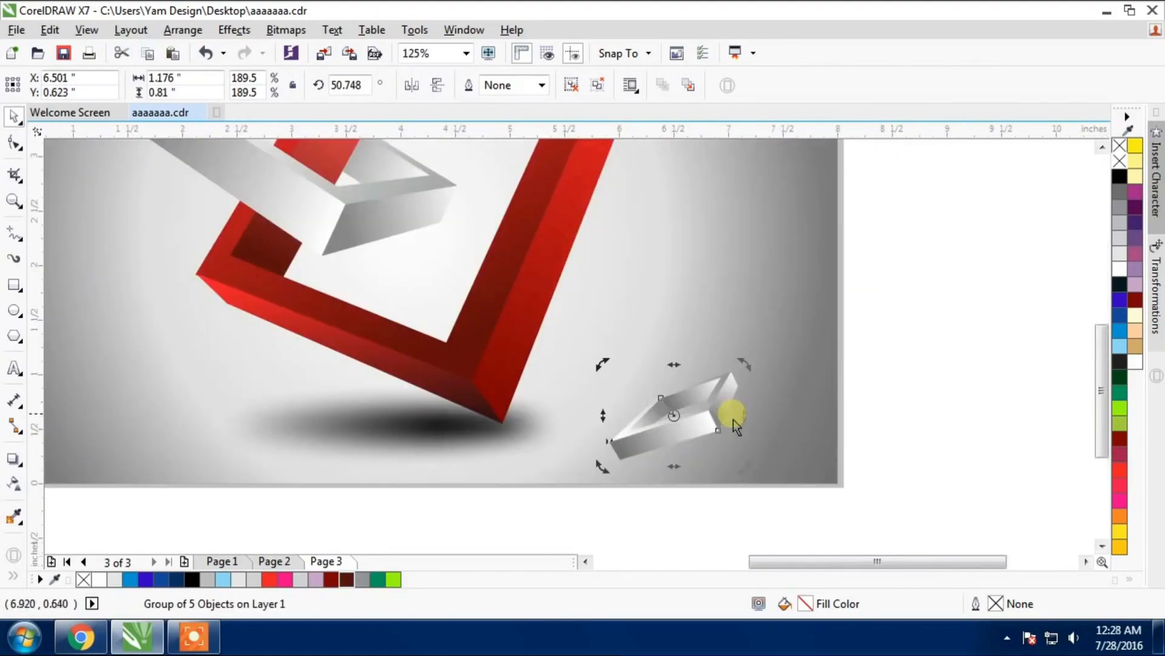
Step: Enlarge the rotated grey frame to about 1.42 by 0.98 inches and position it right of the red frame's lowest corner
click(939, 385)
drag(918, 339, 544, 509)
drag(671, 437, 727, 375)
scroll(669, 428, down, 1)
mouse_move(682, 413)
mouse_down()
mouse_move(666, 415)
mouse_move(672, 429)
mouse_up()
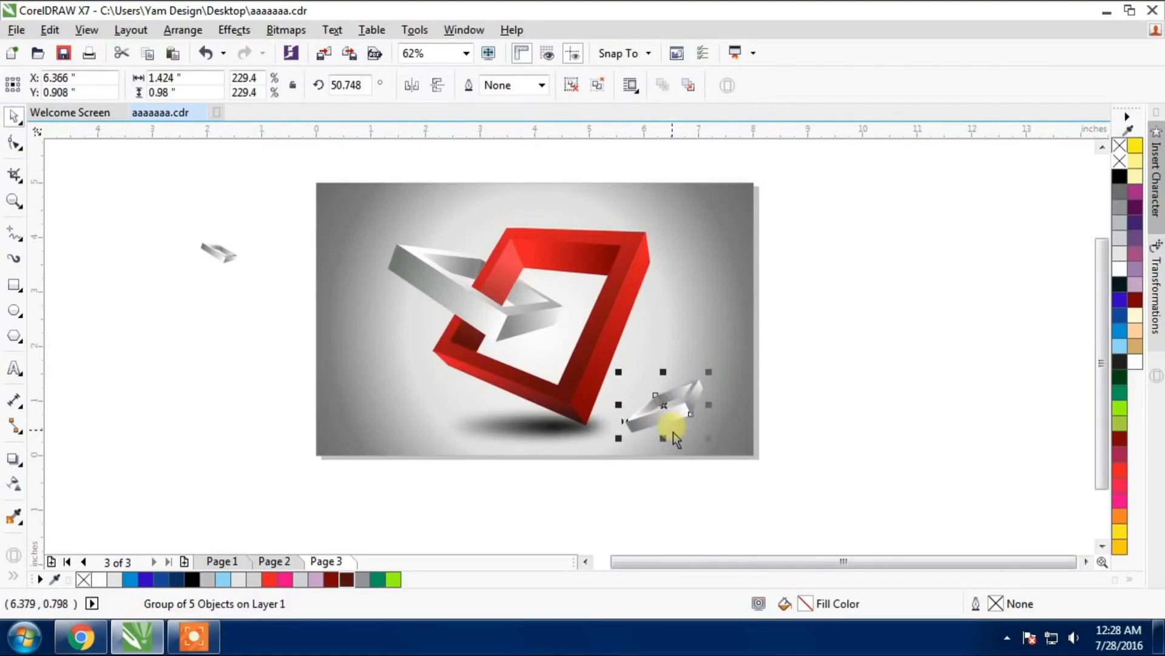
Step: Duplicate the red frame's shadow toward the small grey frame and mirror the copy horizontally
click(596, 428)
scroll(596, 427, up, 1)
drag(511, 434, 669, 442)
right_click(670, 442)
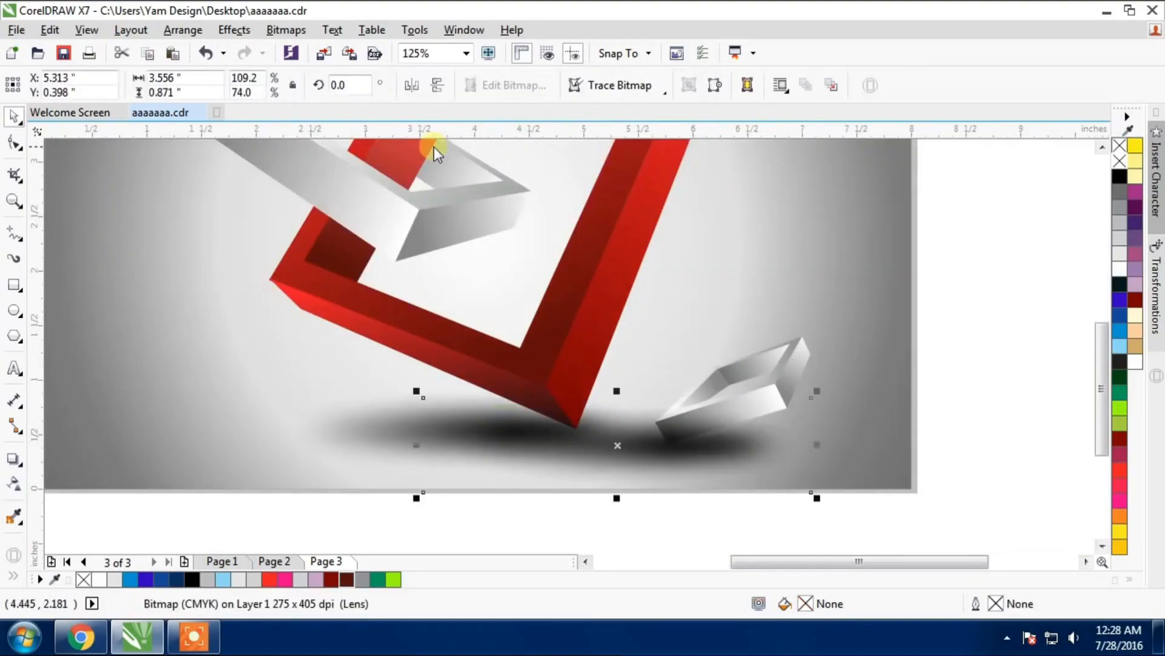
click(412, 85)
Step: Scale the shadow copy to about 1.91 by 0.47 inches and place it beneath and behind the small grey frame
drag(817, 497, 634, 453)
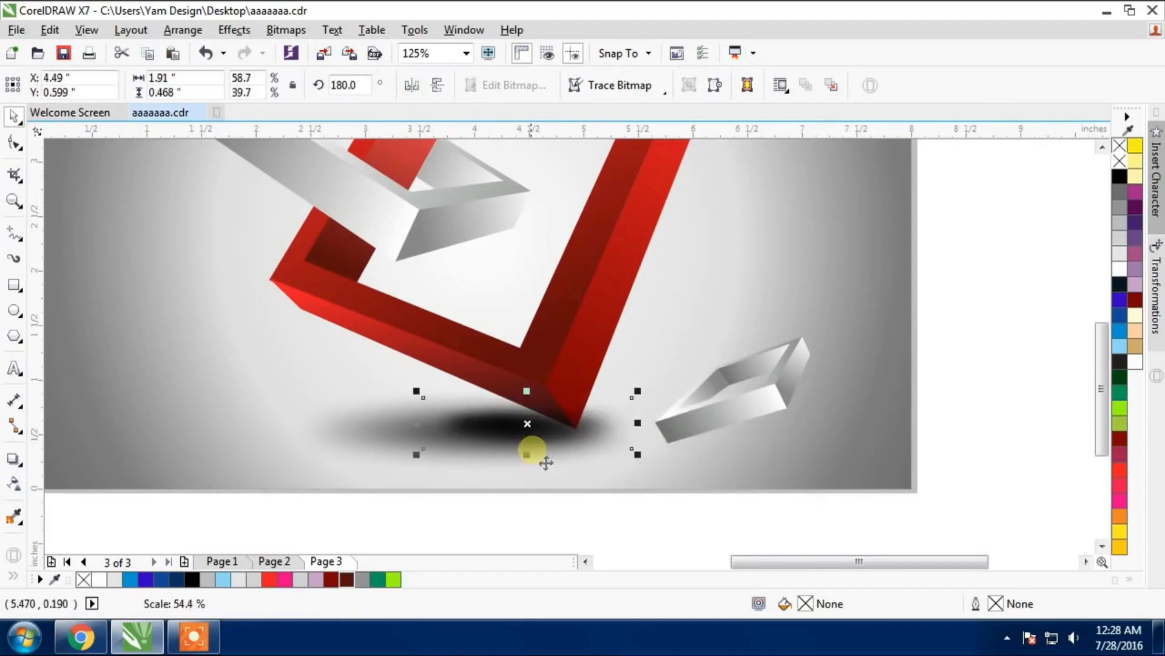
drag(507, 426, 769, 443)
key(ctrl+Page_Down)
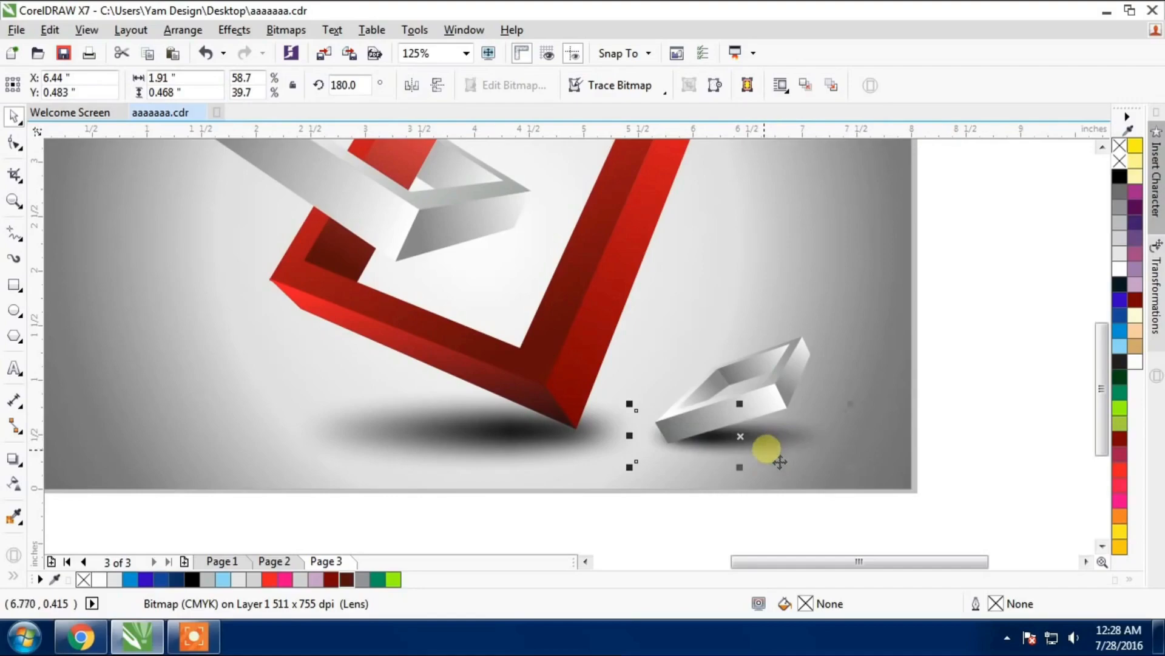
scroll(788, 442, down, 2)
key(Escape)
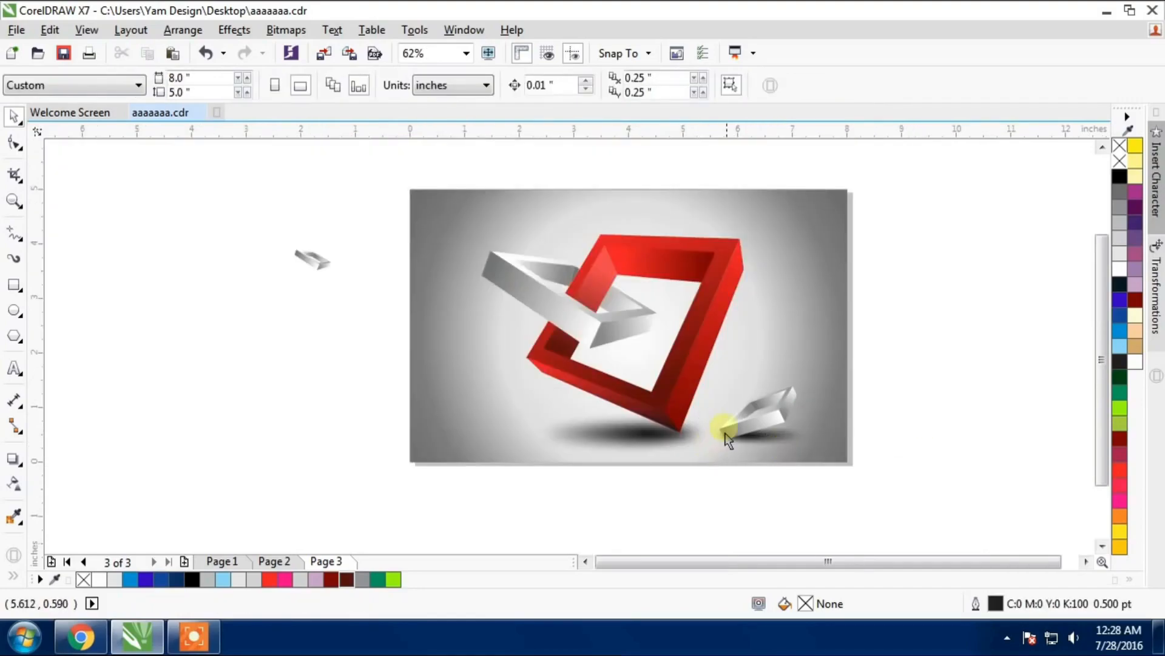
Step: Copy the small grey frame to the background's lower-left area at about 204% scale and rotate it to lie nearly flat
scroll(740, 436, up, 2)
drag(773, 424, 268, 397)
click(412, 87)
drag(344, 478, 327, 433)
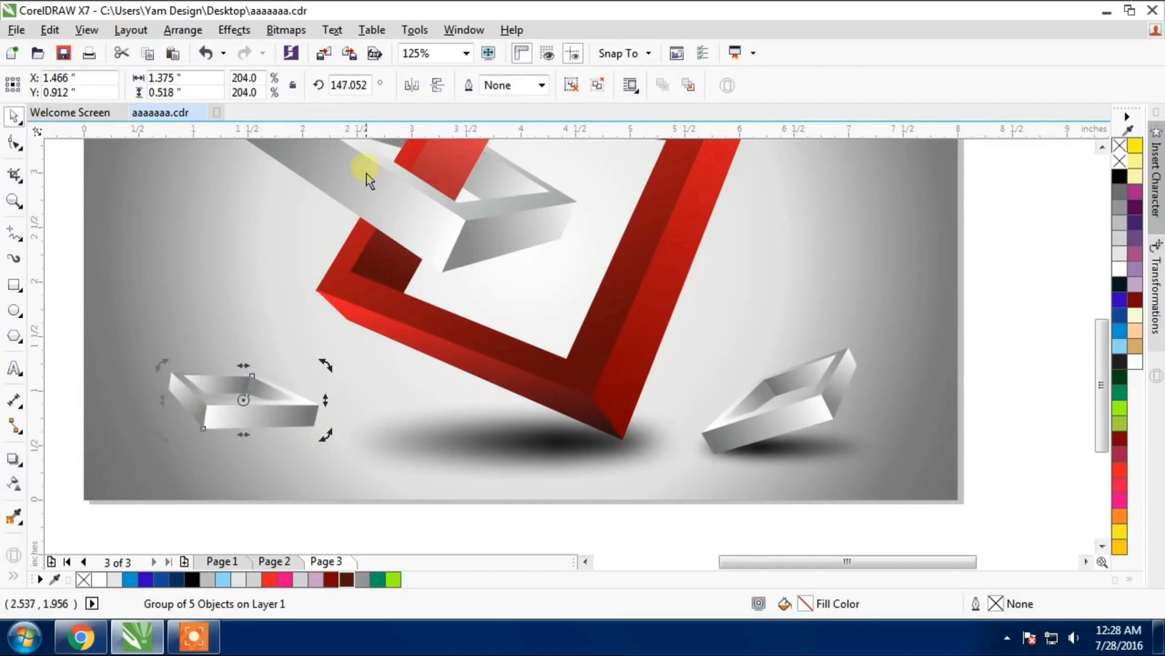
click(412, 86)
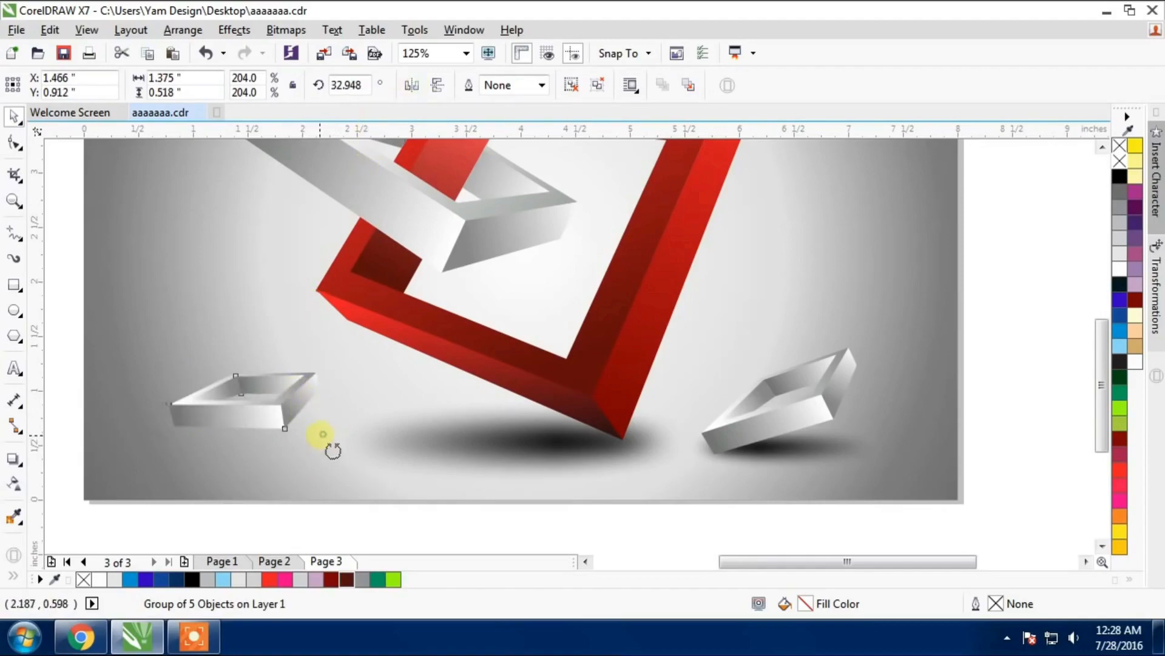
click(307, 533)
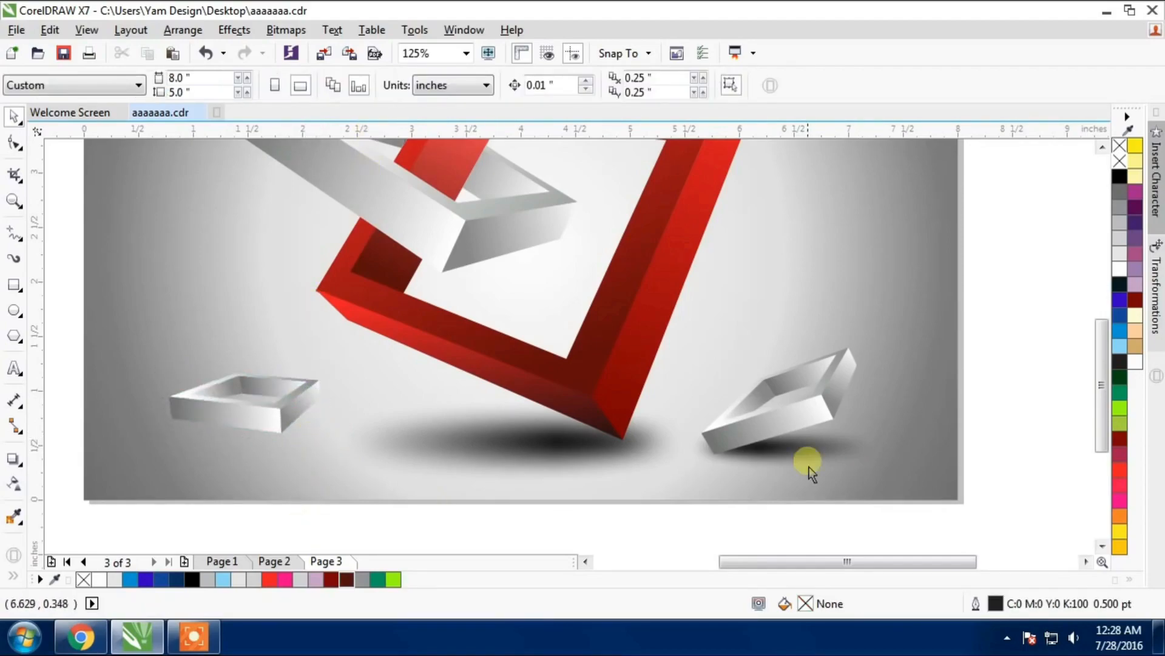
Step: Copy the small shadow beneath the lower-left grey frame and enlarge it to about 2.19 by 0.54 inches
drag(812, 463, 294, 432)
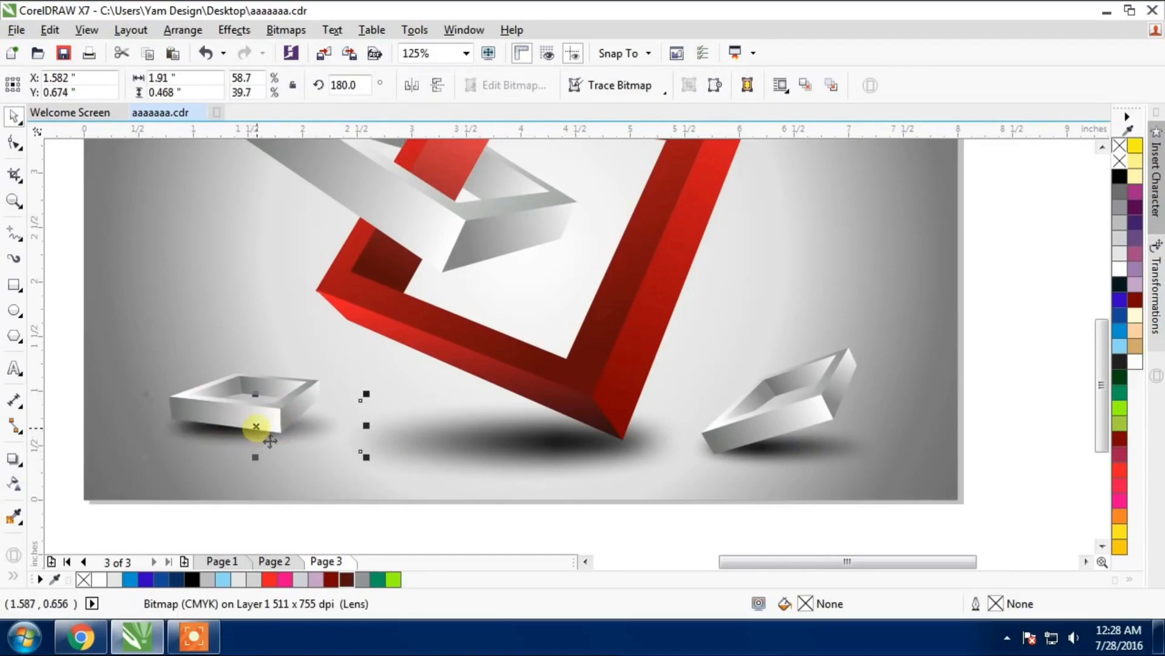
drag(270, 441, 255, 432)
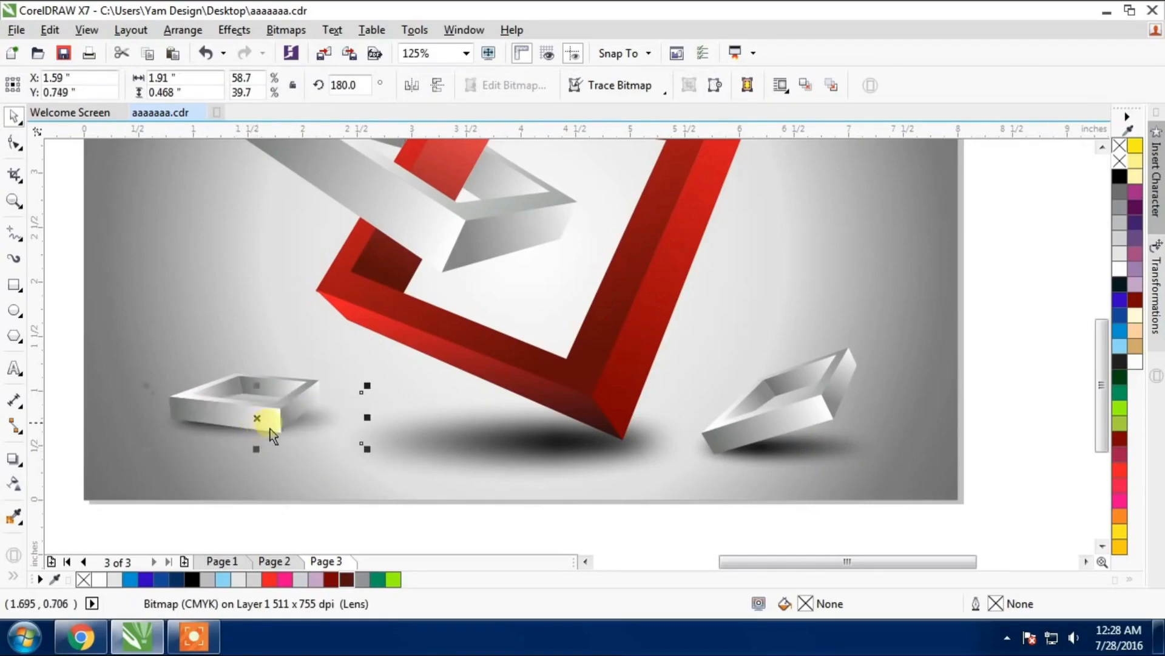
drag(367, 449, 397, 456)
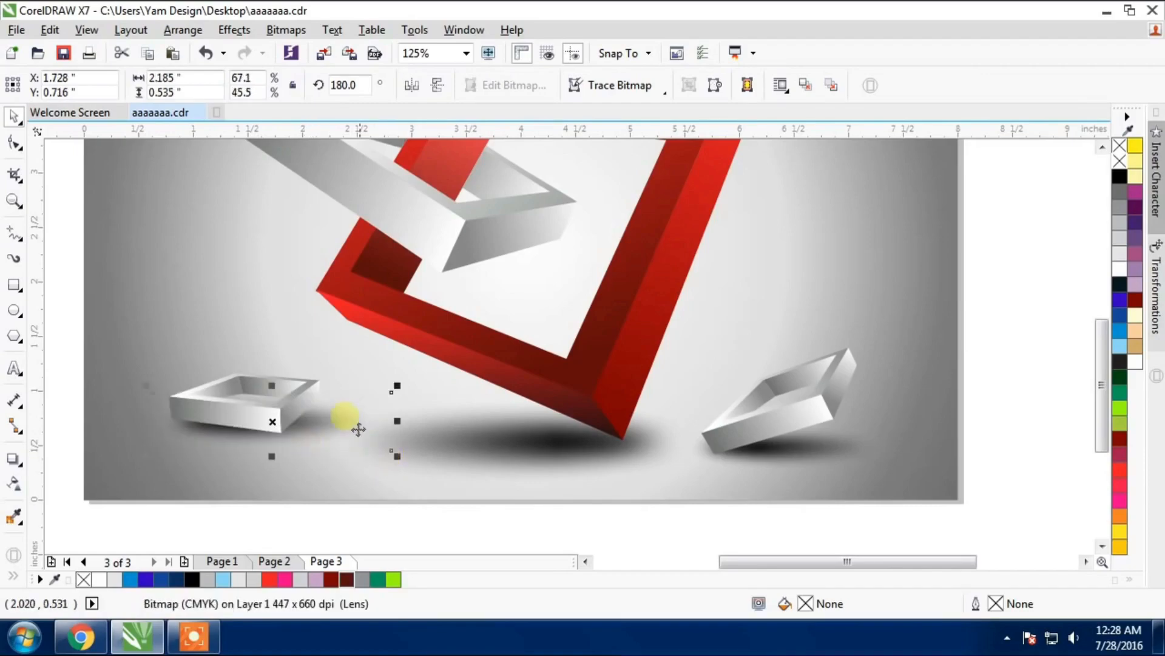
scroll(381, 405, down, 1)
click(377, 503)
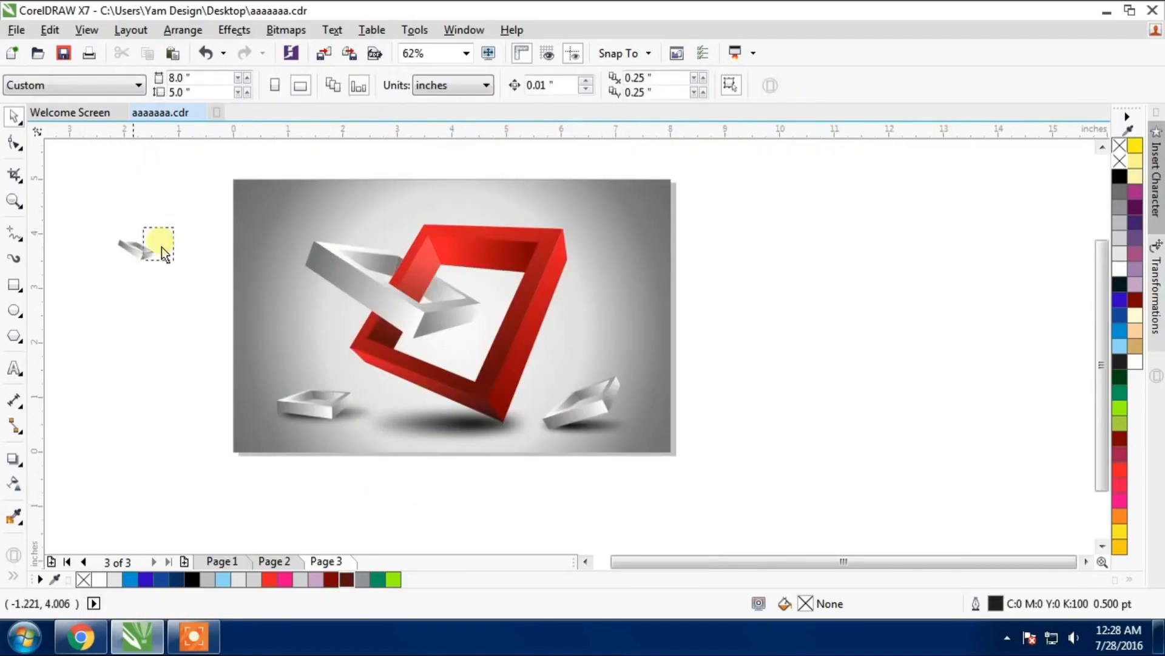
Step: Delete the leftover small grey frame lying off the page and fit the finished artwork in view
drag(161, 247, 104, 275)
key(Delete)
key(F4)
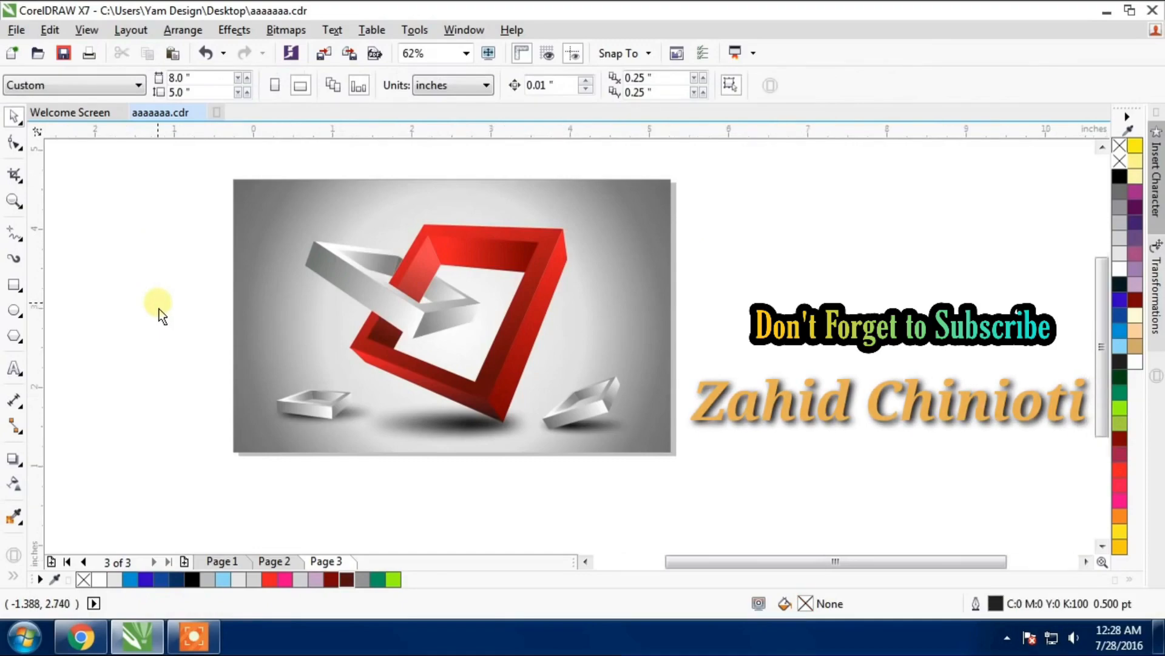